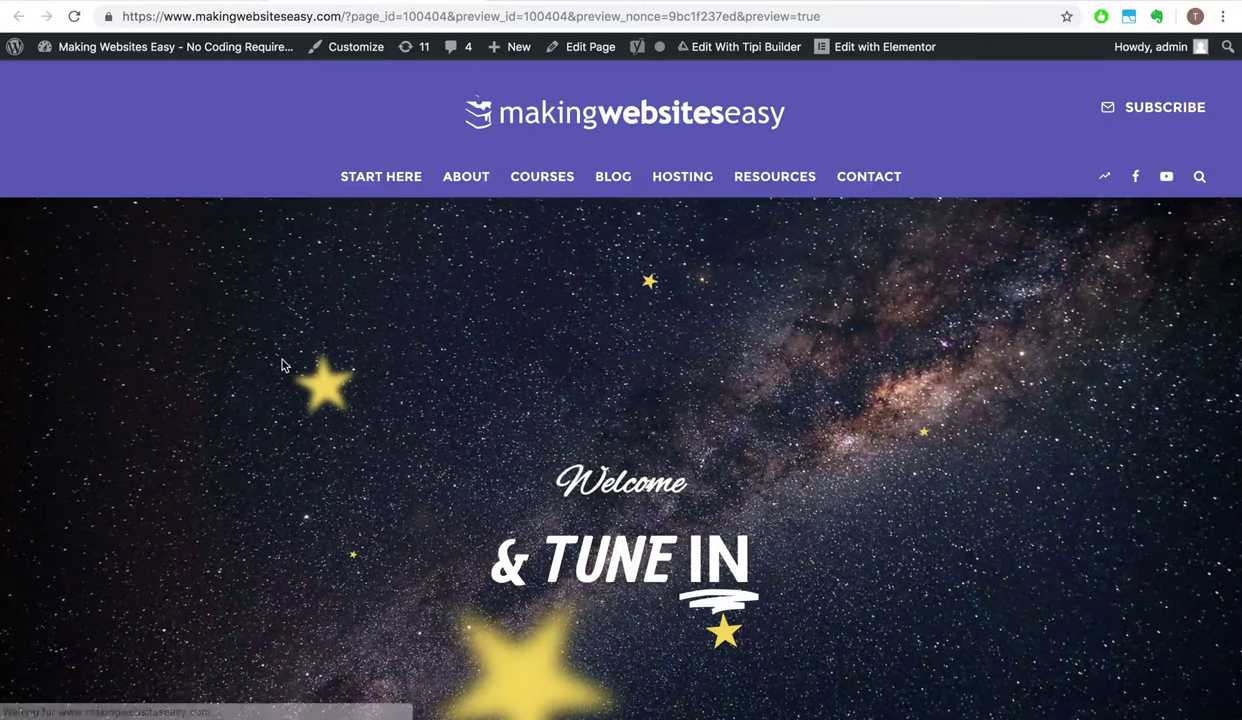
Look over the starry welcome section on the previewed page
scroll(282, 365, down, 1)
scroll(282, 365, down, 5)
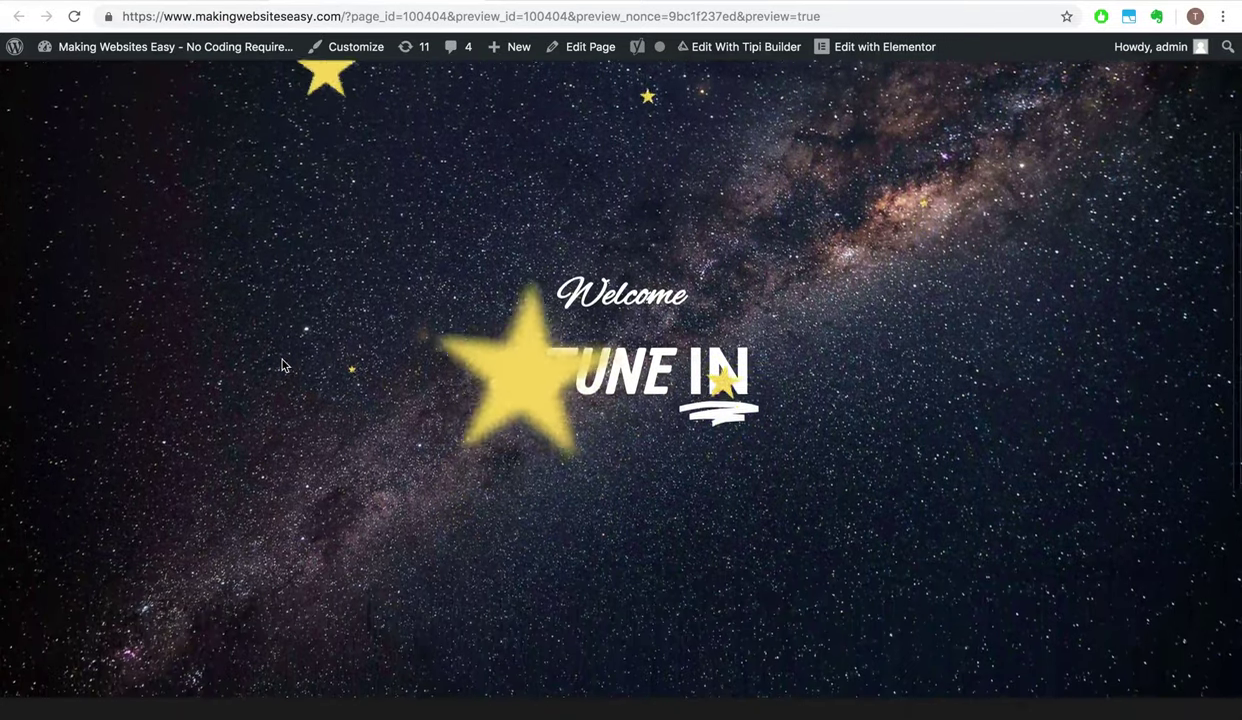
scroll(282, 365, up, 1)
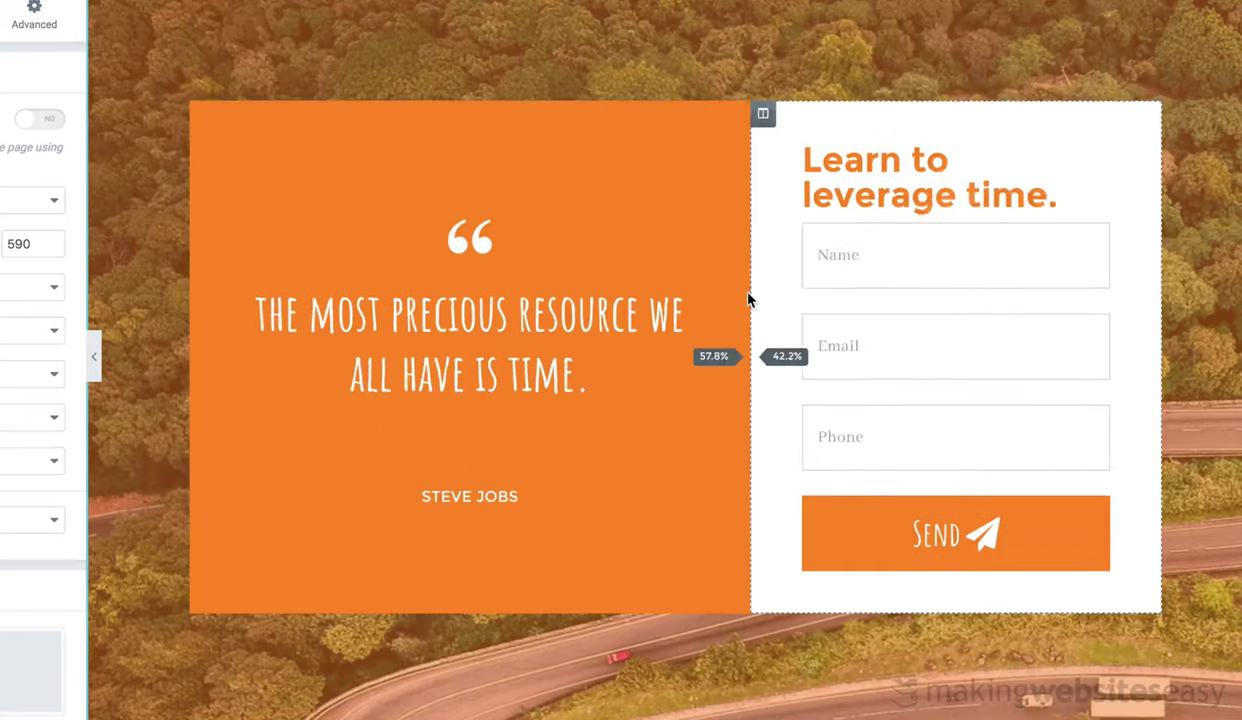
Widen the orange quote column by moving its boundary with the white contact form column
drag(748, 296, 759, 302)
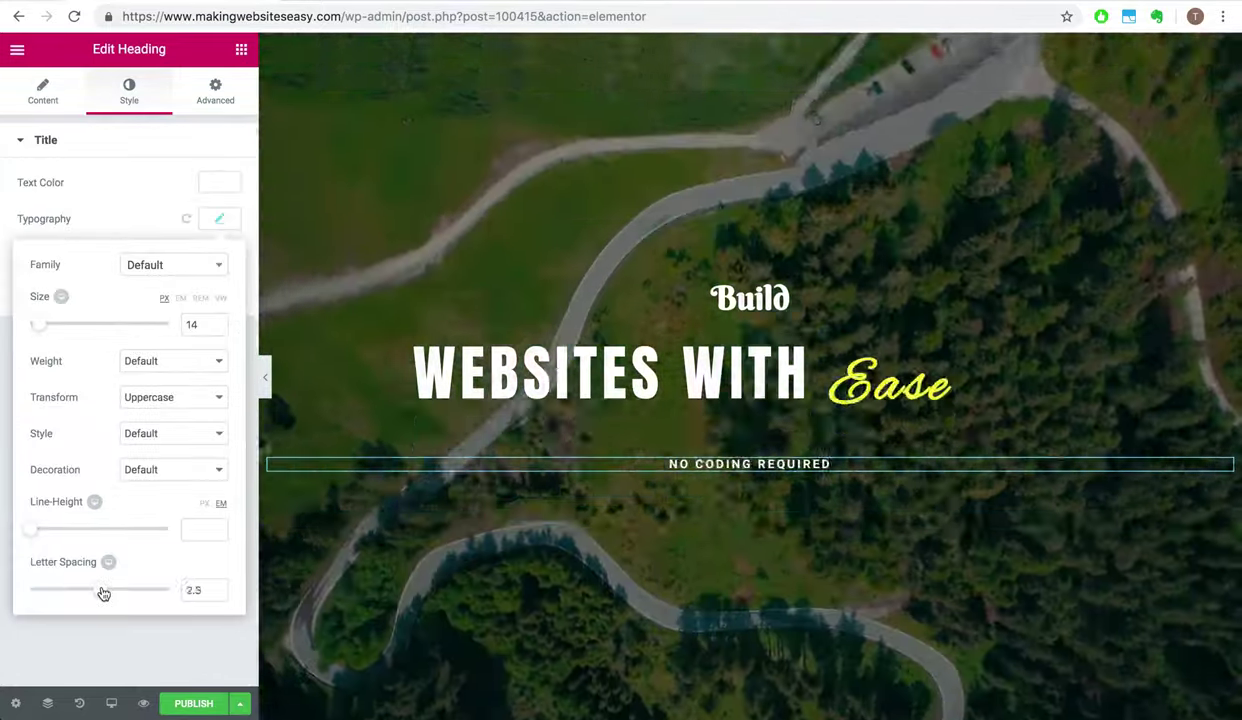
Increase the letter spacing of the NO CODING REQUIRED heading and collapse the editing panel to preview the hero section
drag(103, 590, 133, 593)
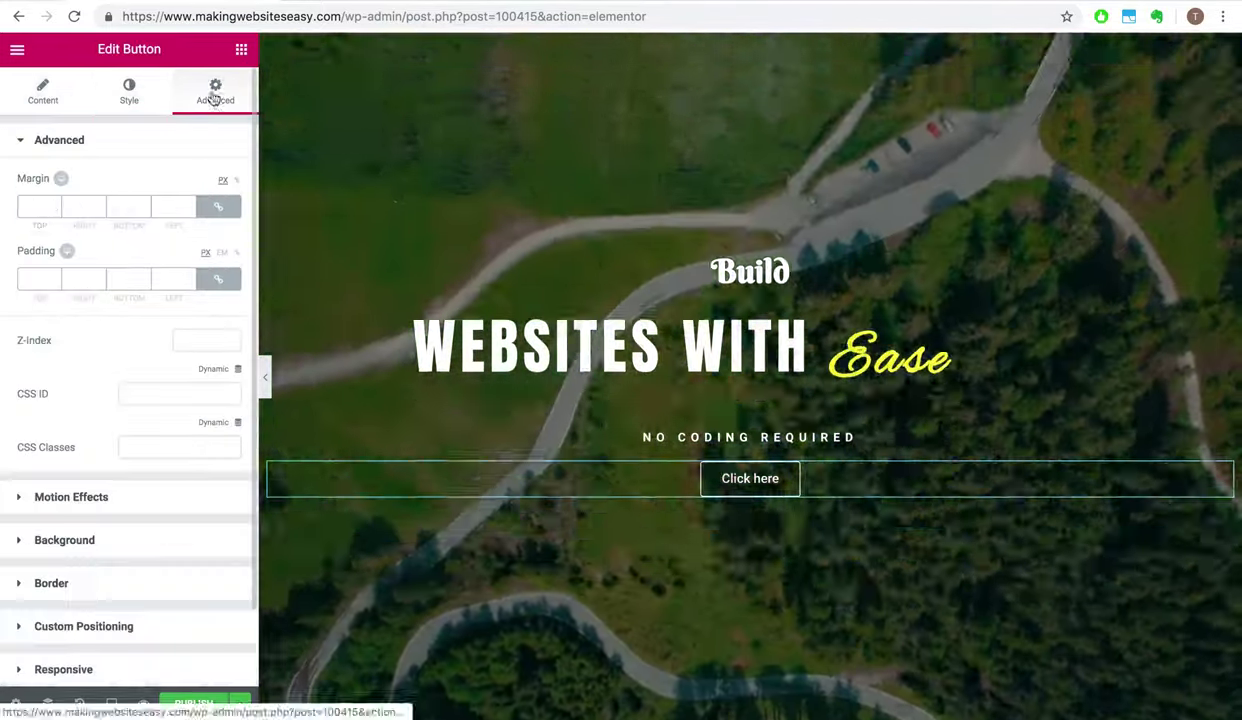
click(170, 360)
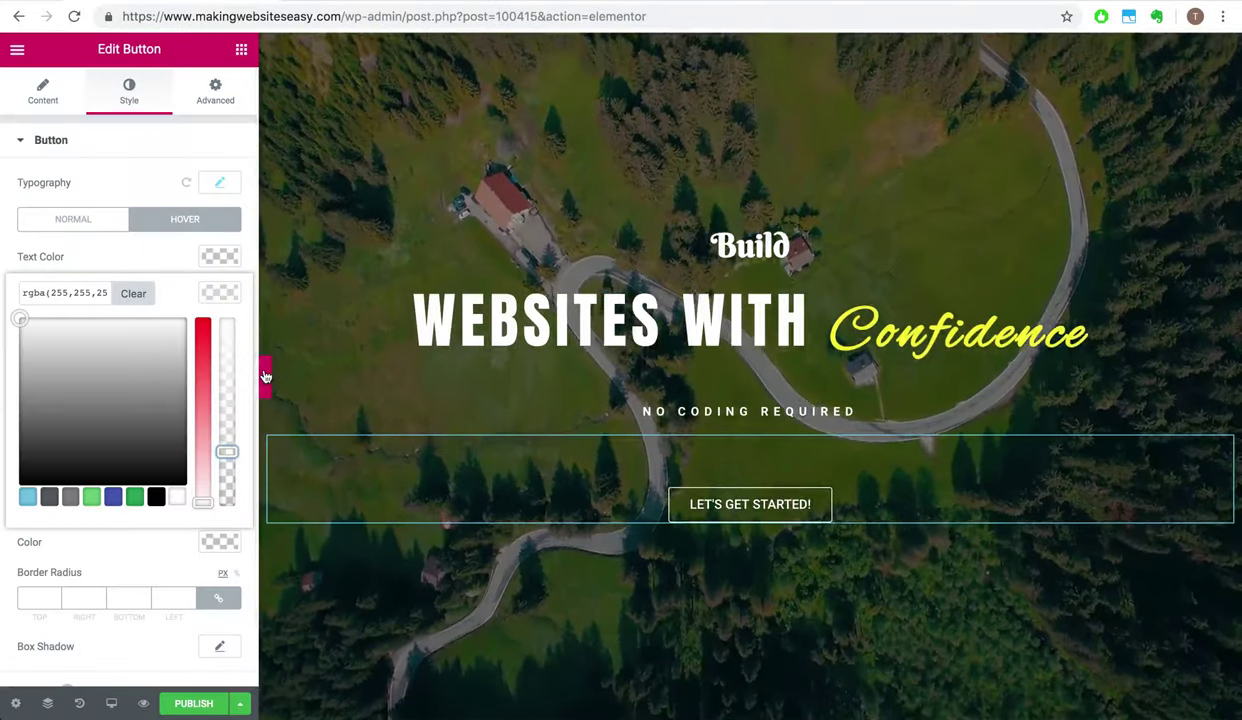
click(265, 376)
click(264, 375)
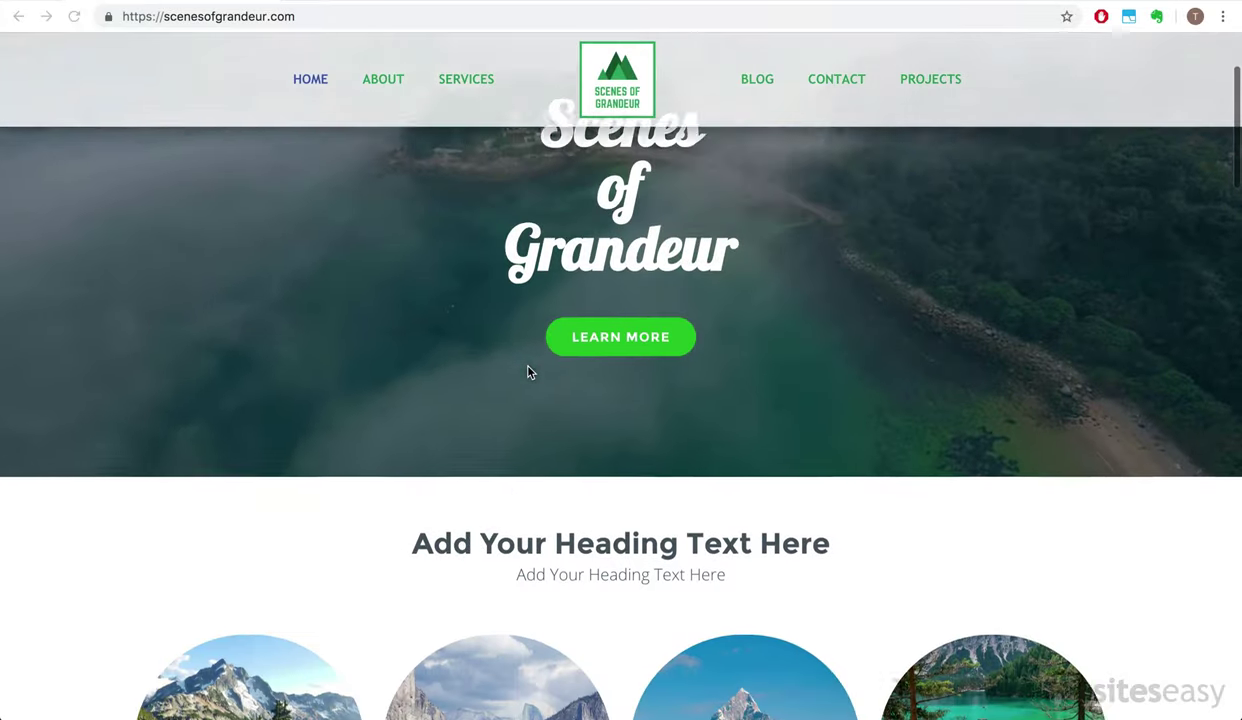
Look through the scenesofgrandeur.com home page, from the hero to the Forest Wilderness section
scroll(529, 372, down, 7)
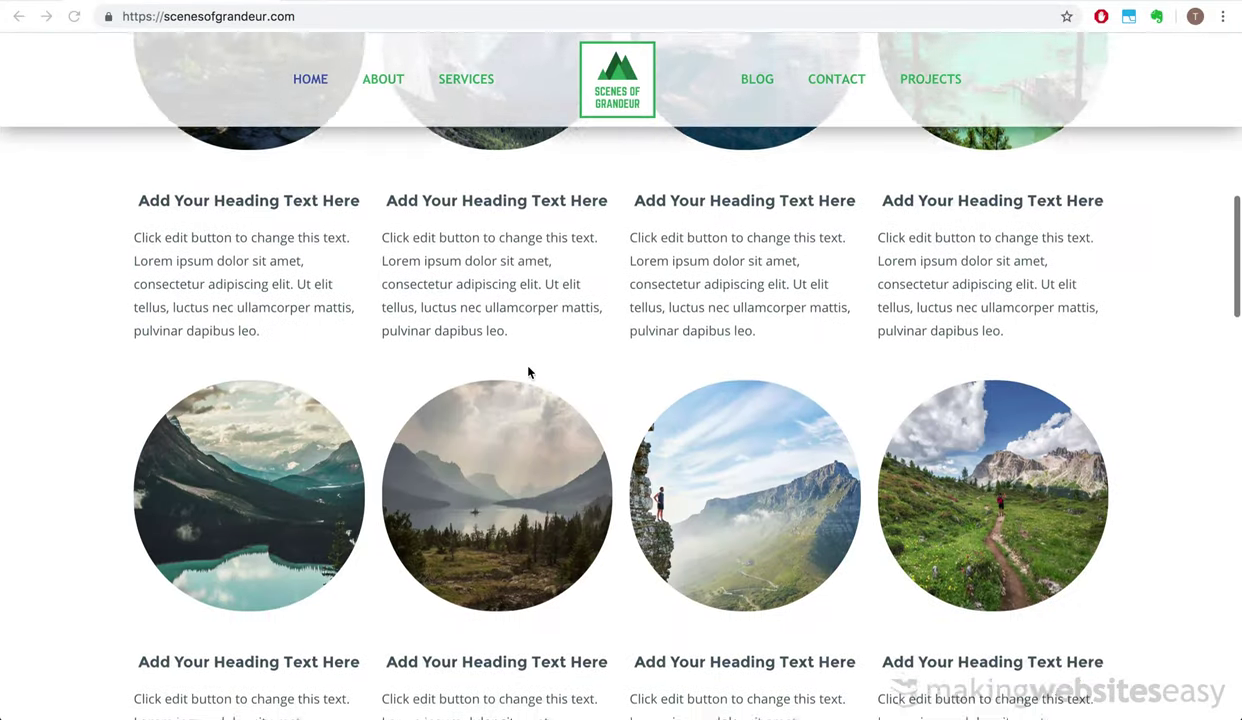
scroll(529, 372, down, 10)
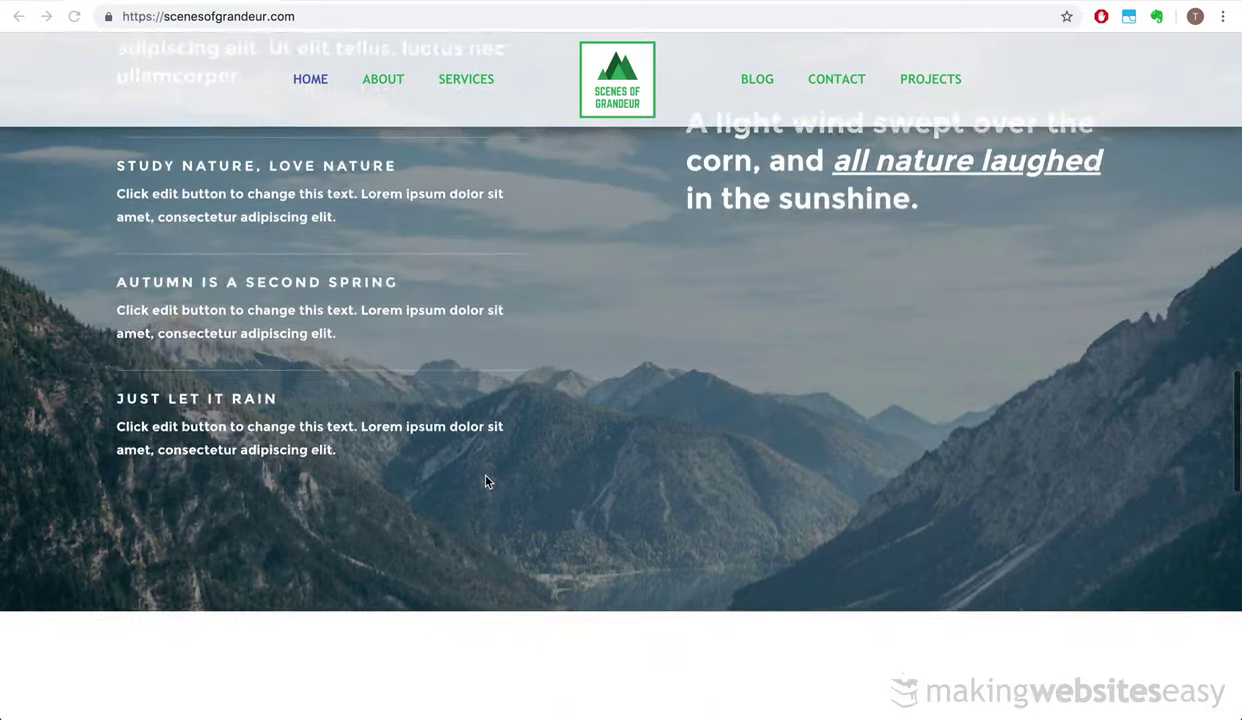
scroll(486, 482, down, 8)
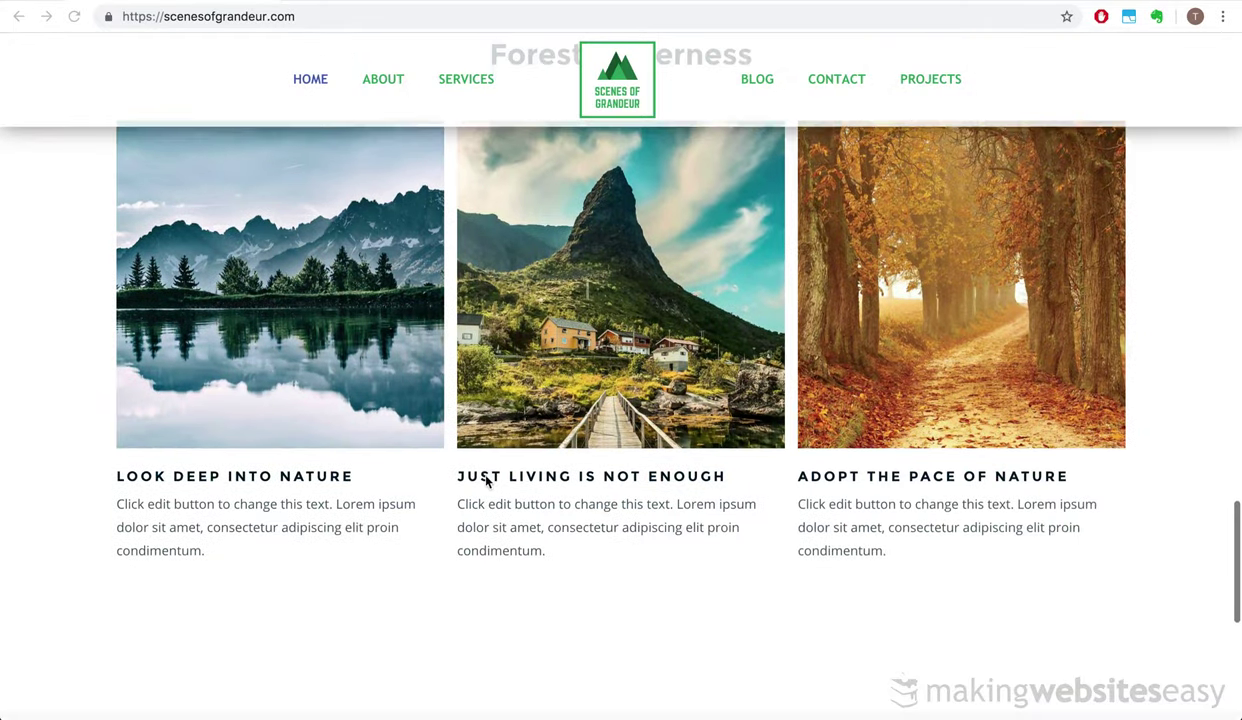
scroll(486, 482, down, 8)
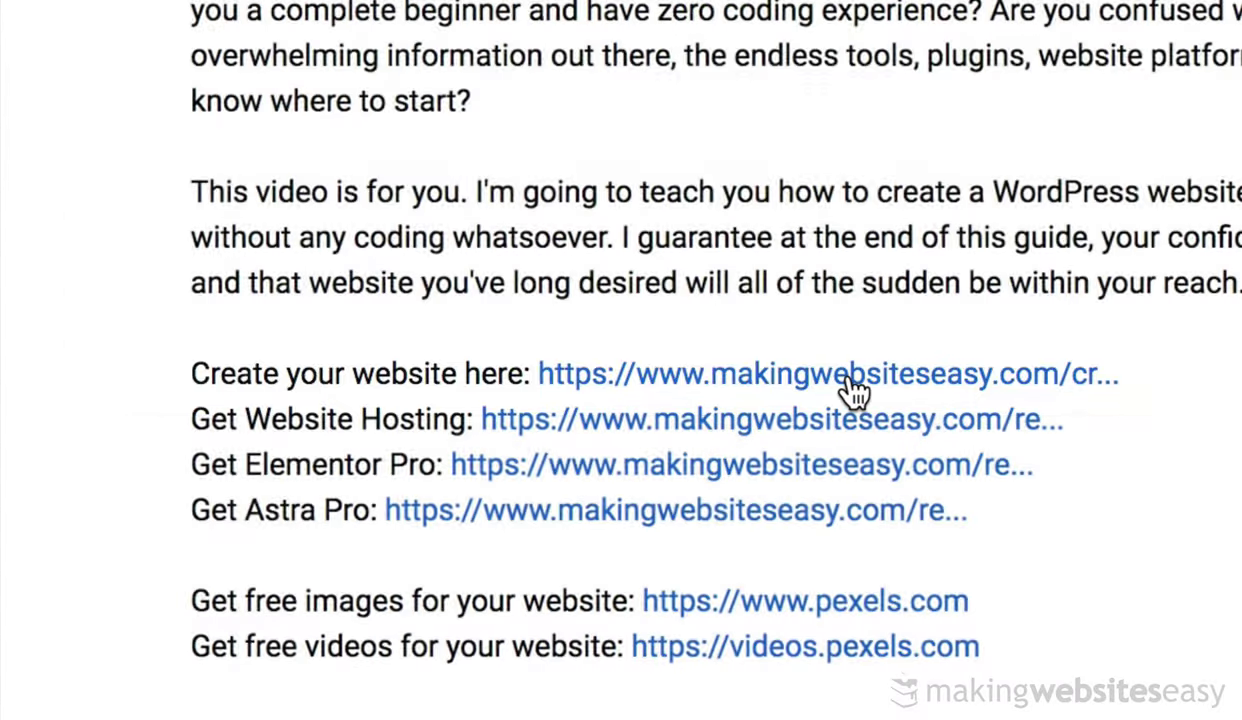
Open the Create your website link and check the availability of the domain beautifulplaces.com
click(847, 378)
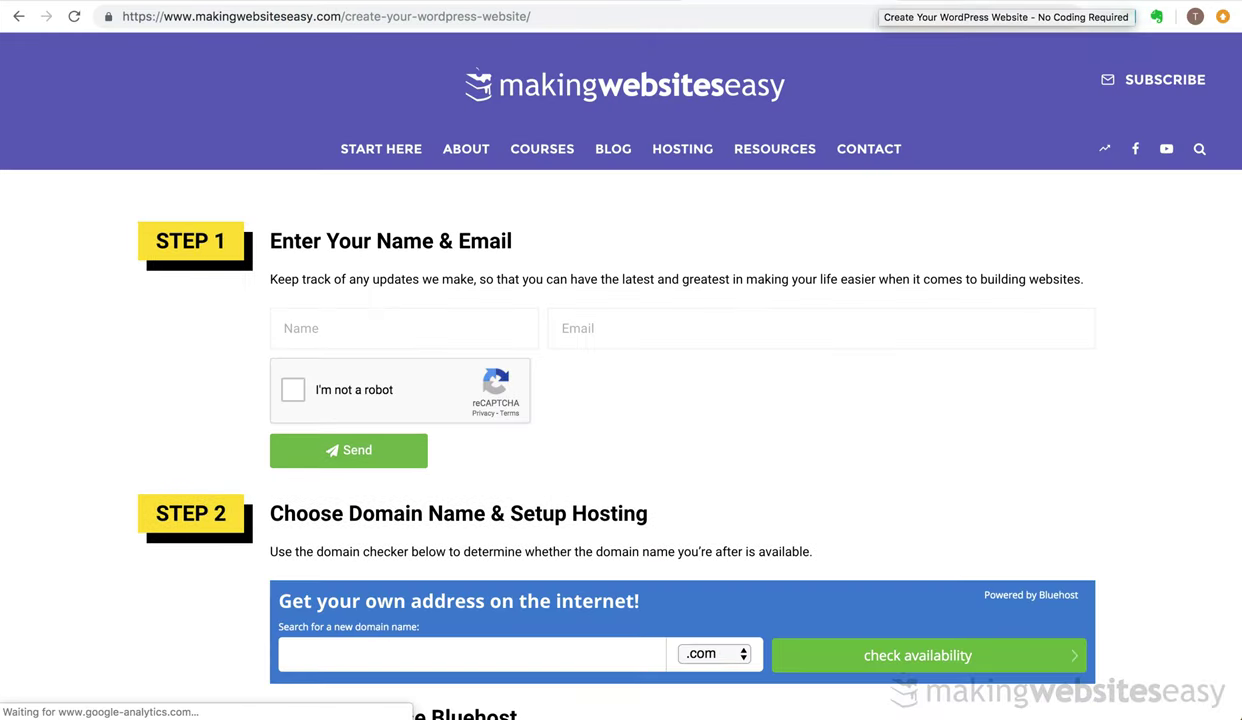
scroll(783, 374, down, 5)
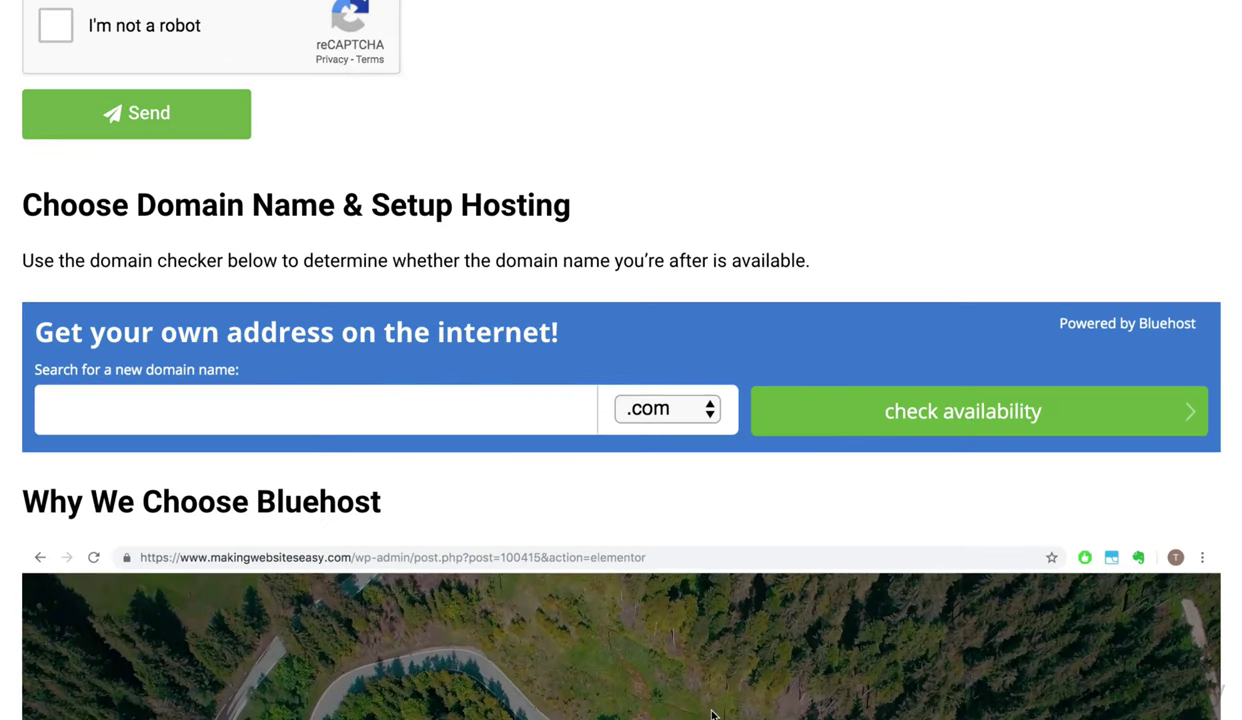
text(beau)
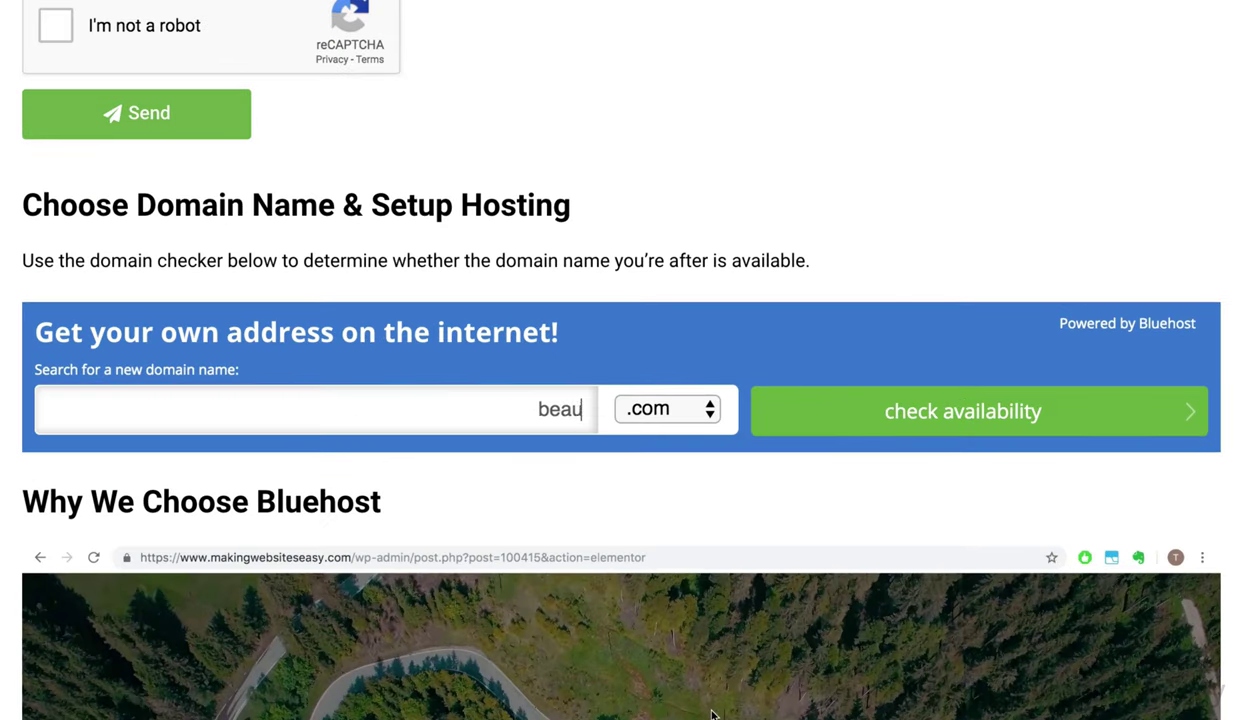
text(tifulplaces)
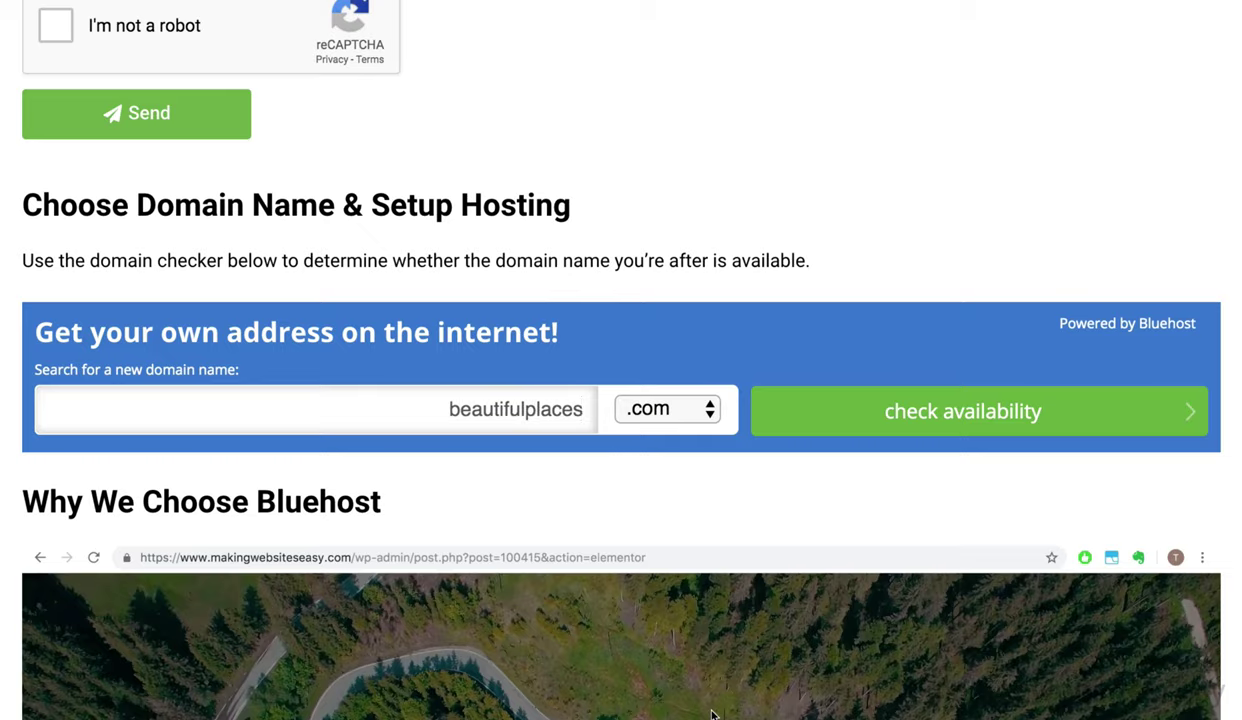
click(923, 413)
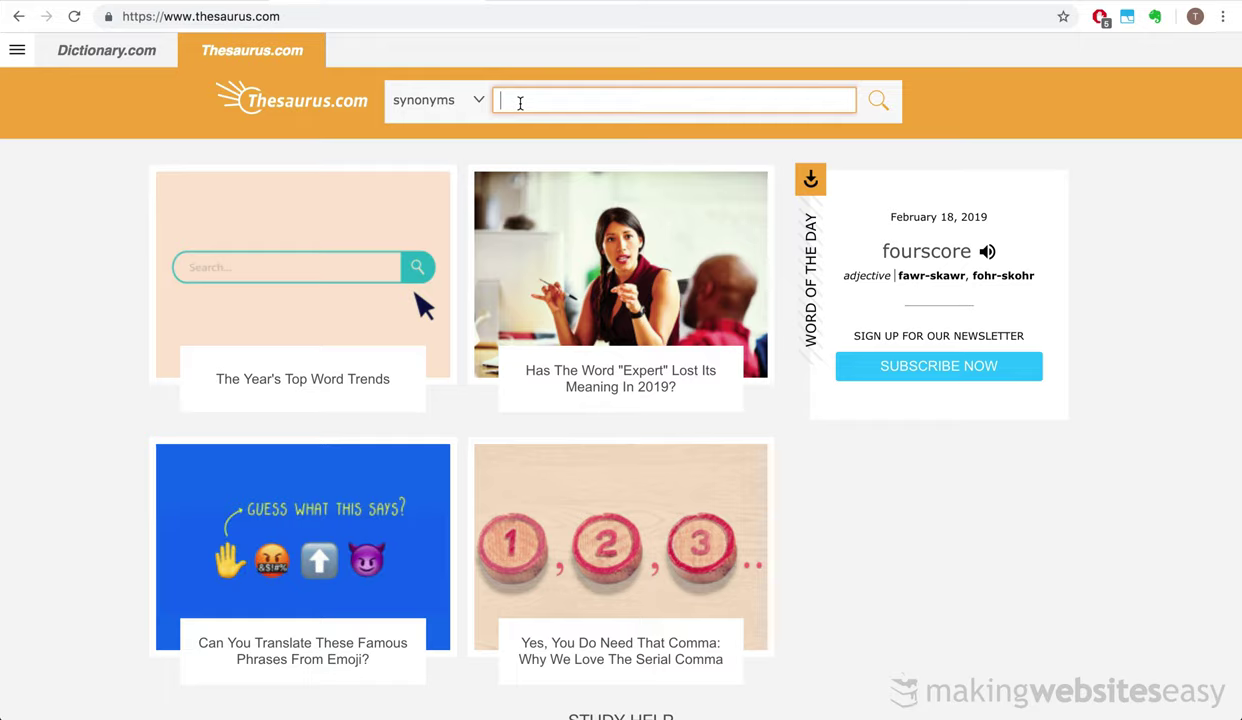
Enter beautiful as the word to find synonyms for on Thesaurus.com
text(beautify)
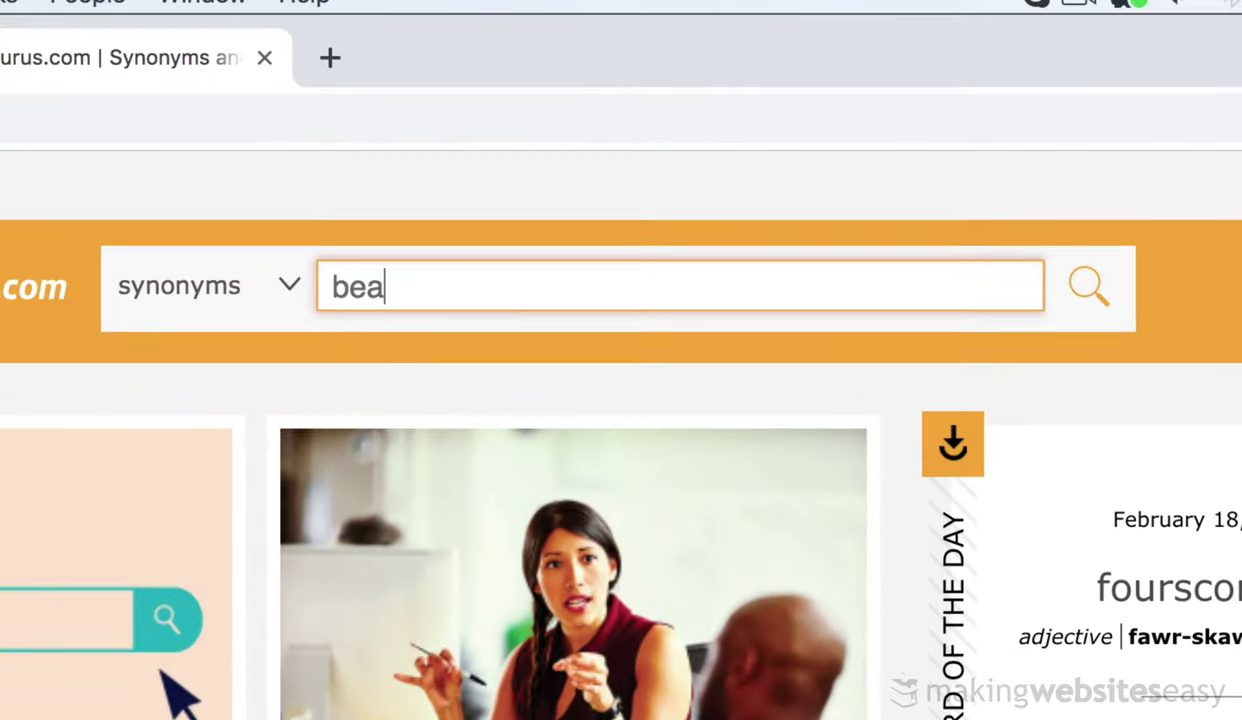
key(BackSpace)
text(ul)
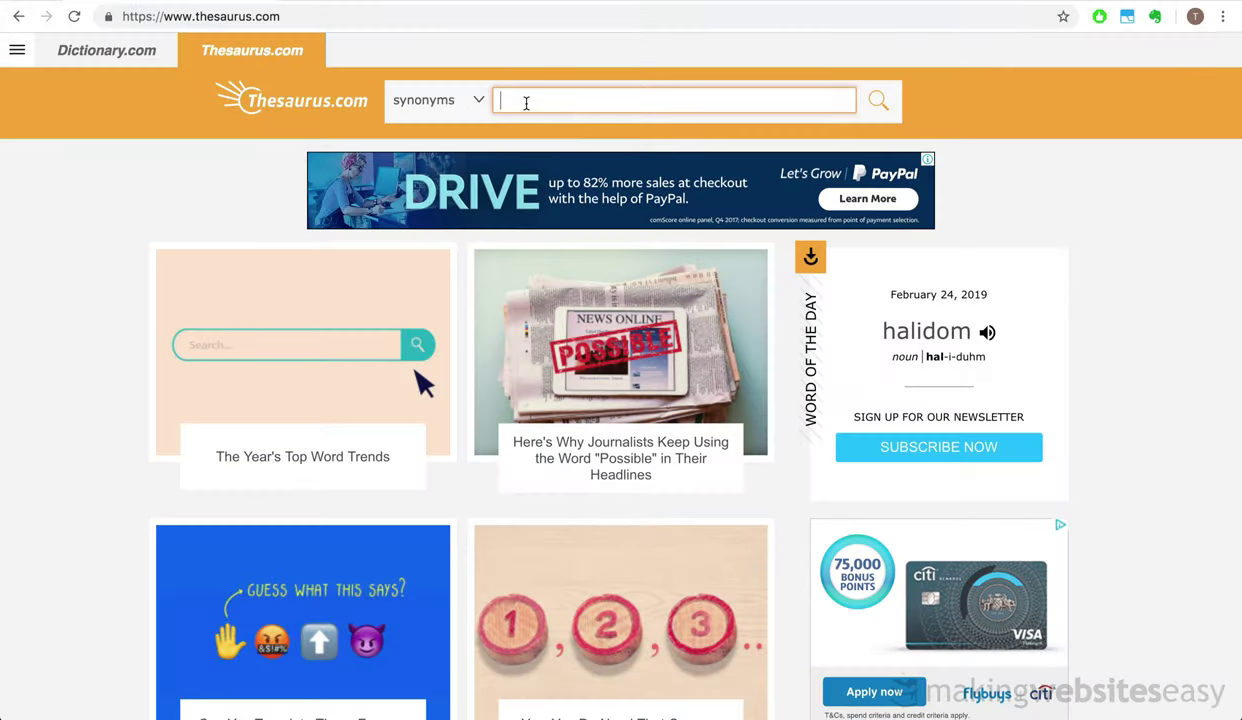
Search for synonyms of places and review the suggested words
text(places)
key(Return)
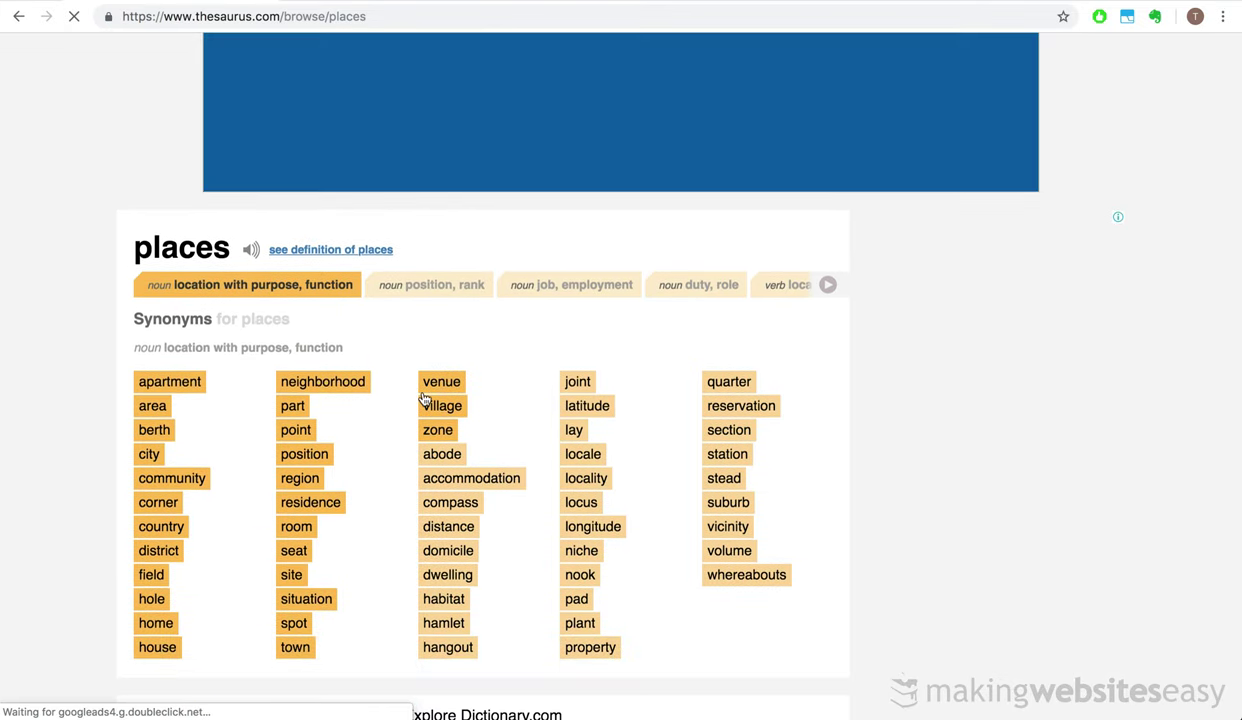
scroll(421, 440, down, 3)
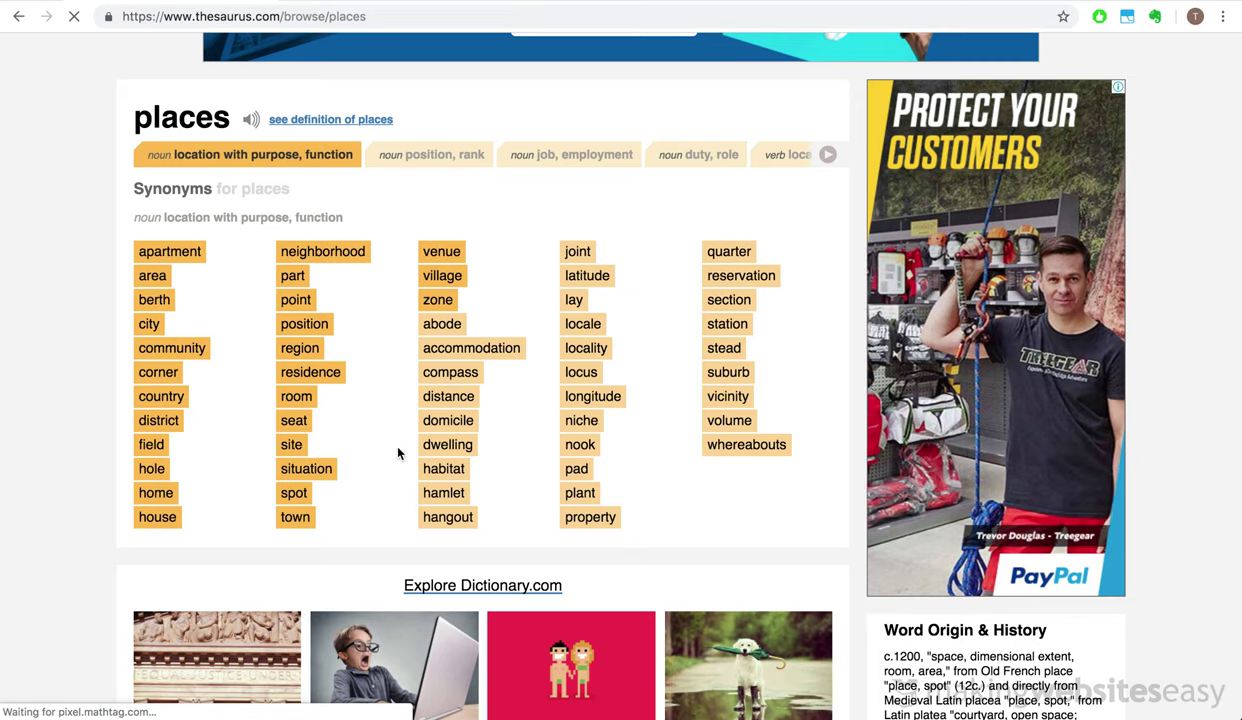
scroll(397, 430, up, 3)
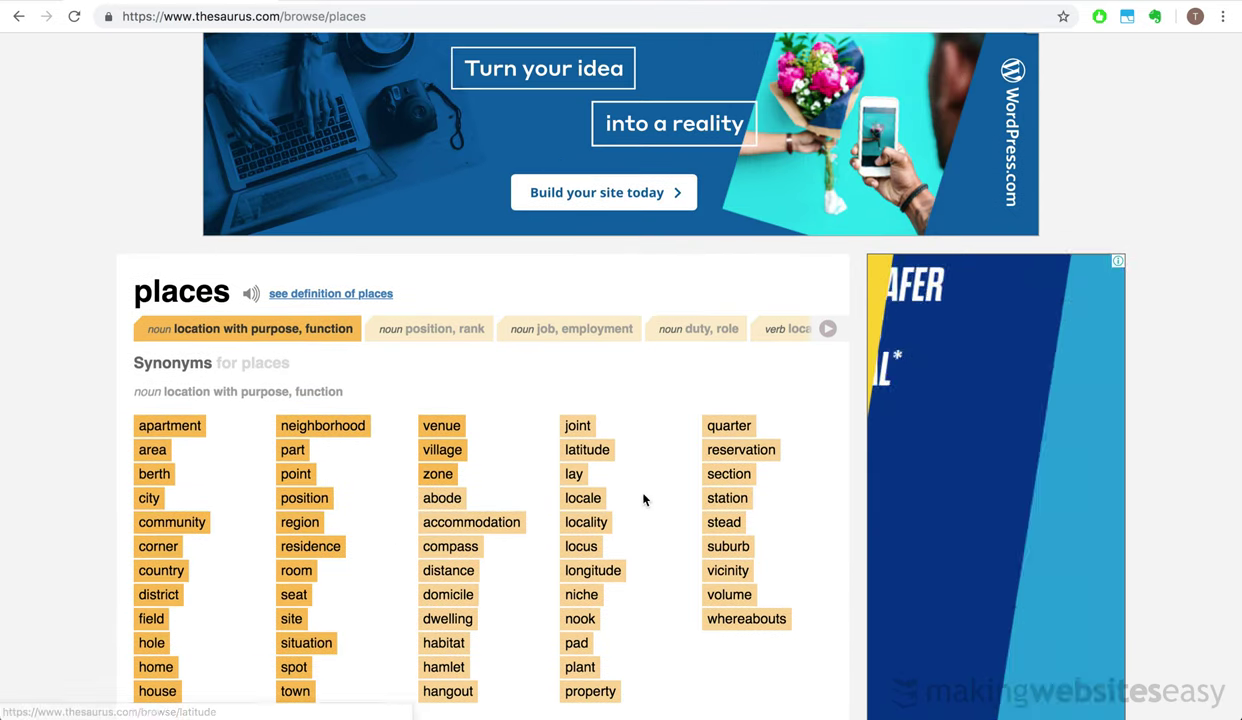
Replace the search word with locations and review its synonyms
scroll(643, 499, up, 2)
click(520, 100)
double_click(526, 99)
text(locations)
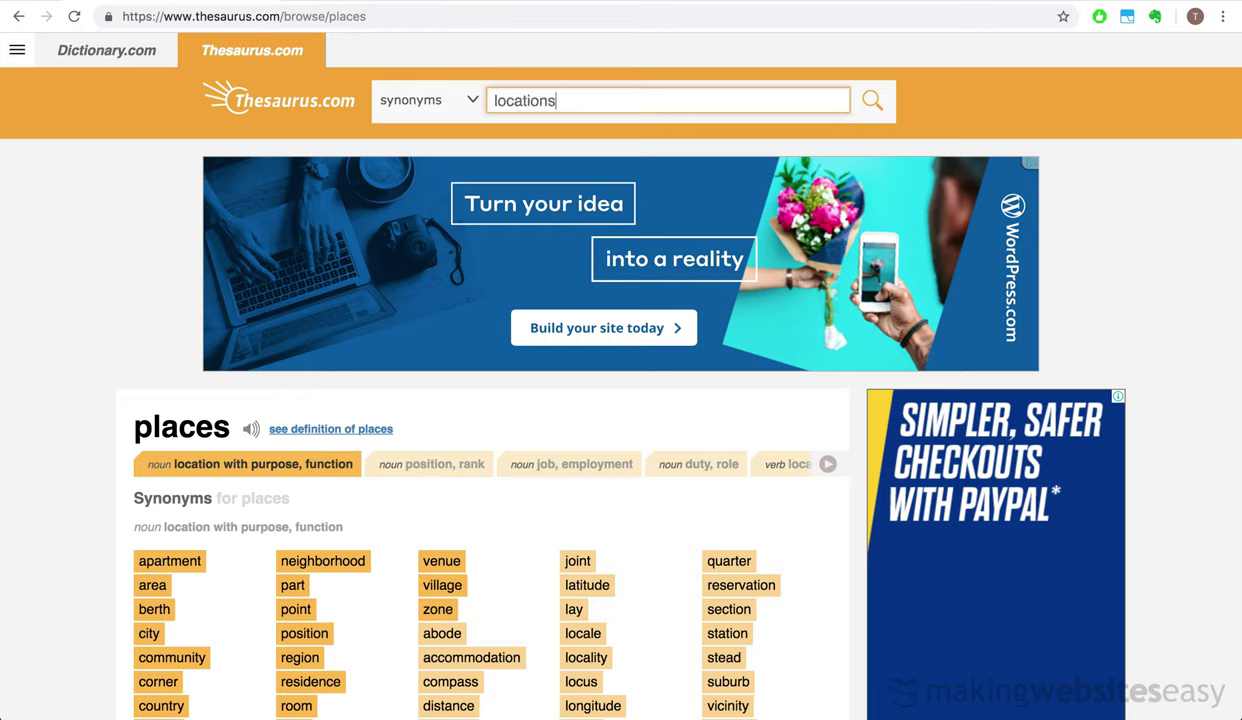
key(Return)
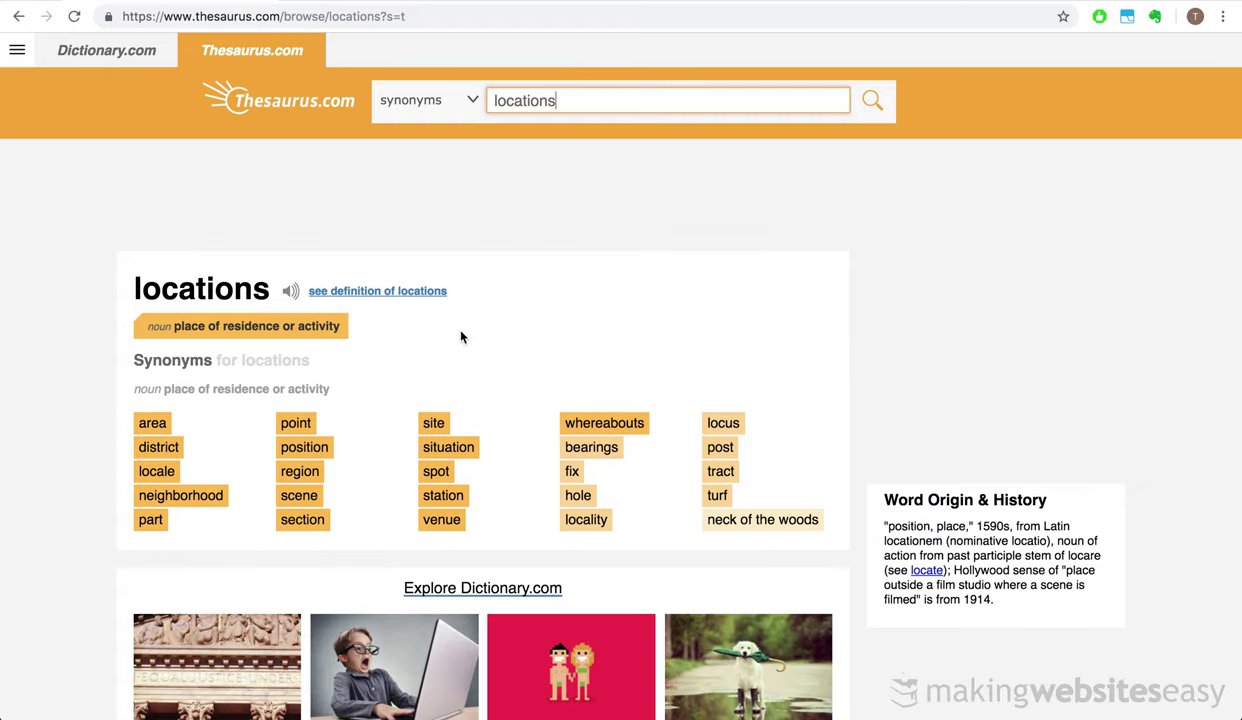
scroll(446, 320, down, 2)
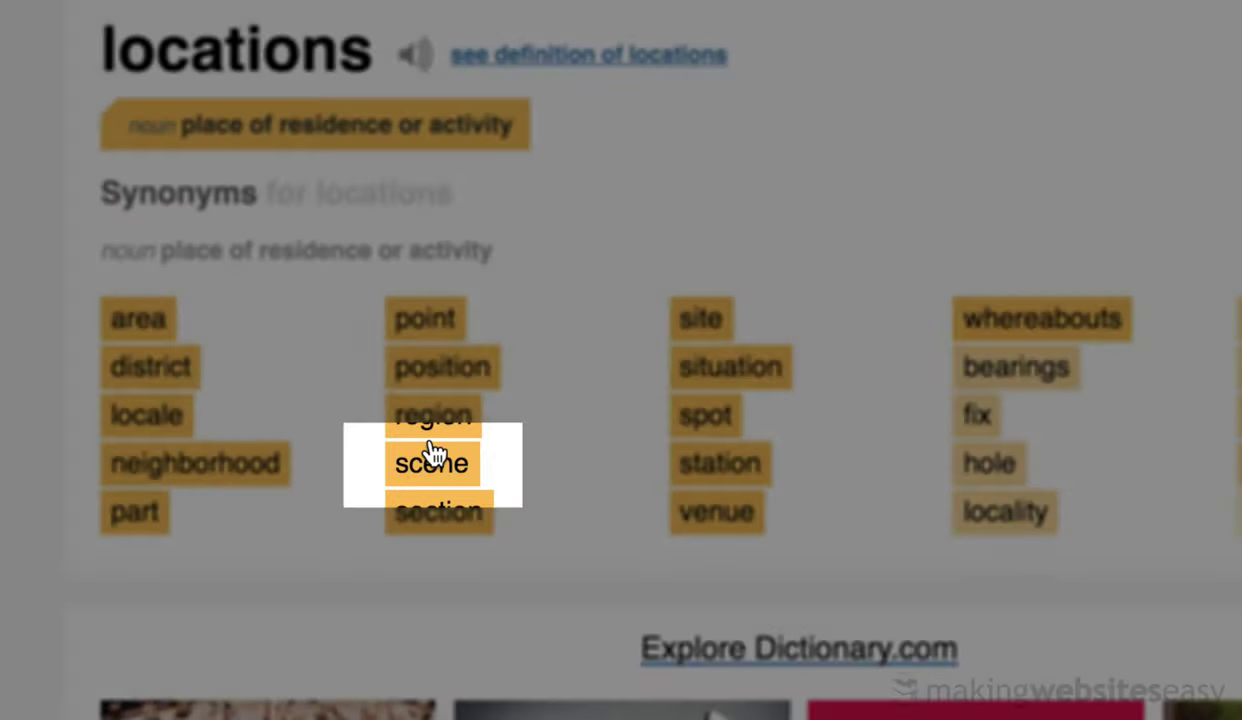
Open the scene entry from the locations synonyms and review its alternatives
click(432, 455)
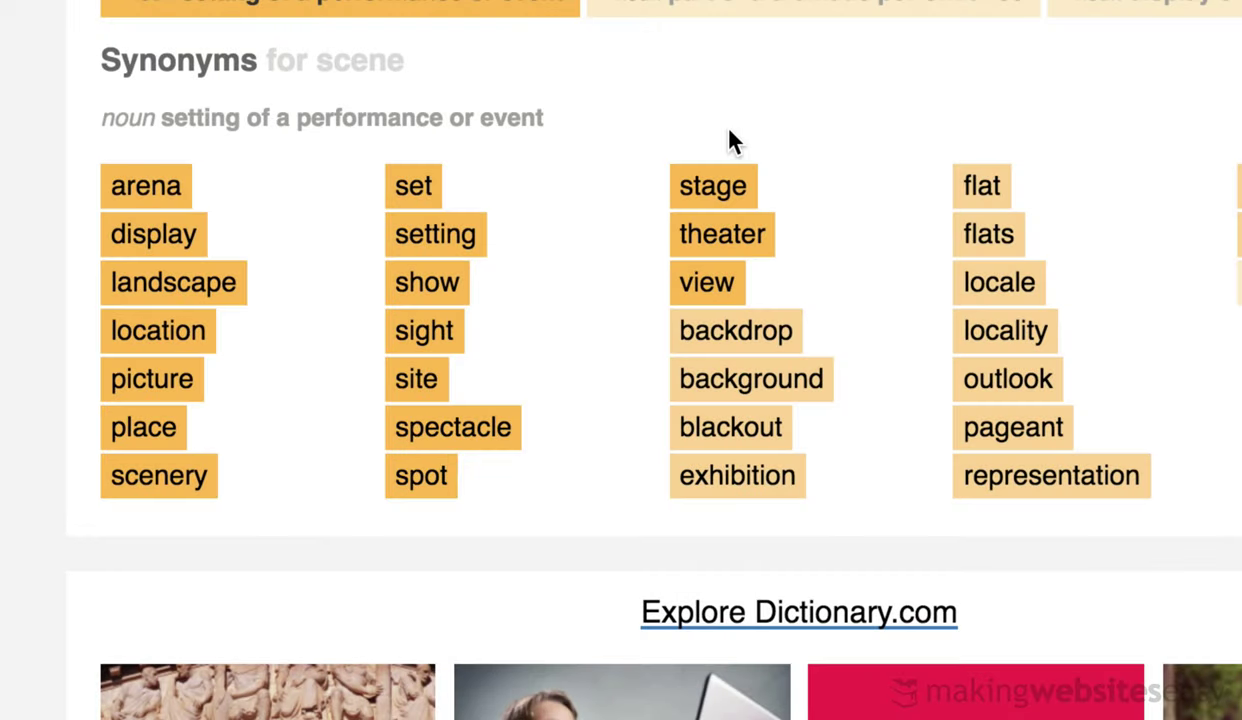
scroll(733, 141, down, 2)
scroll(620, 400, up, 3)
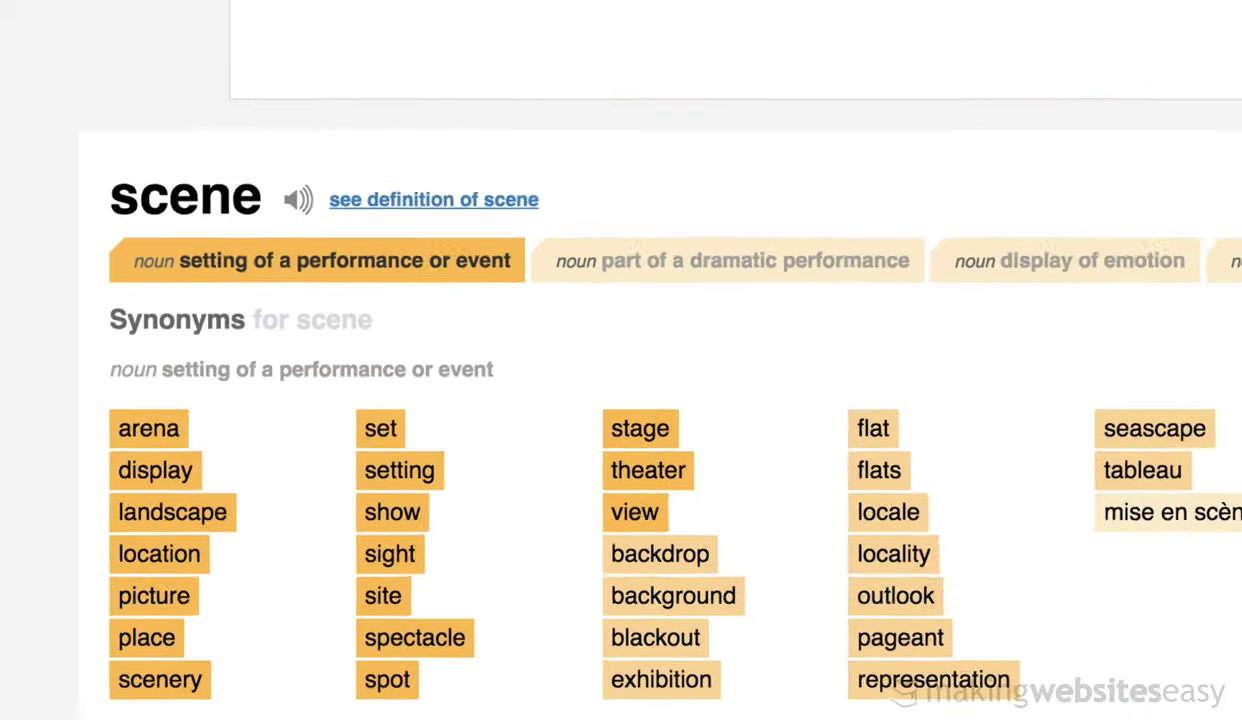
double_click(597, 71)
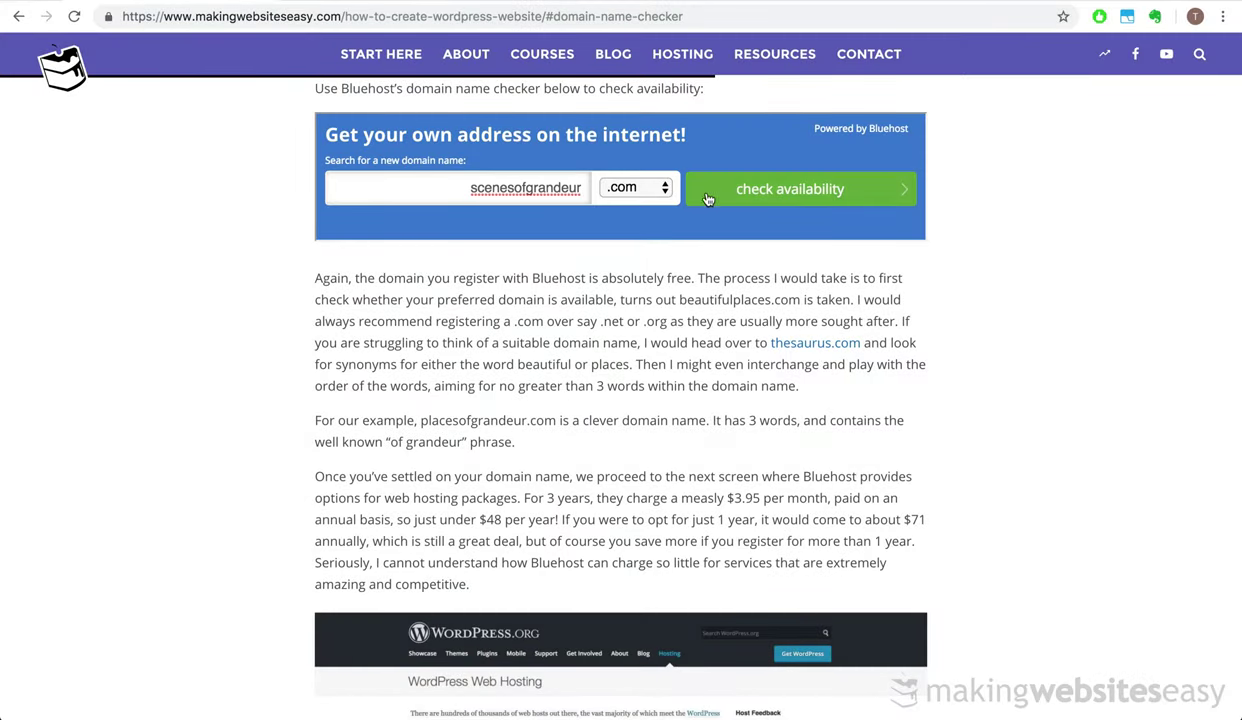
Check the availability of scenesofgrandeur.com in the Bluehost domain checker and proceed to the account sign-up
click(721, 193)
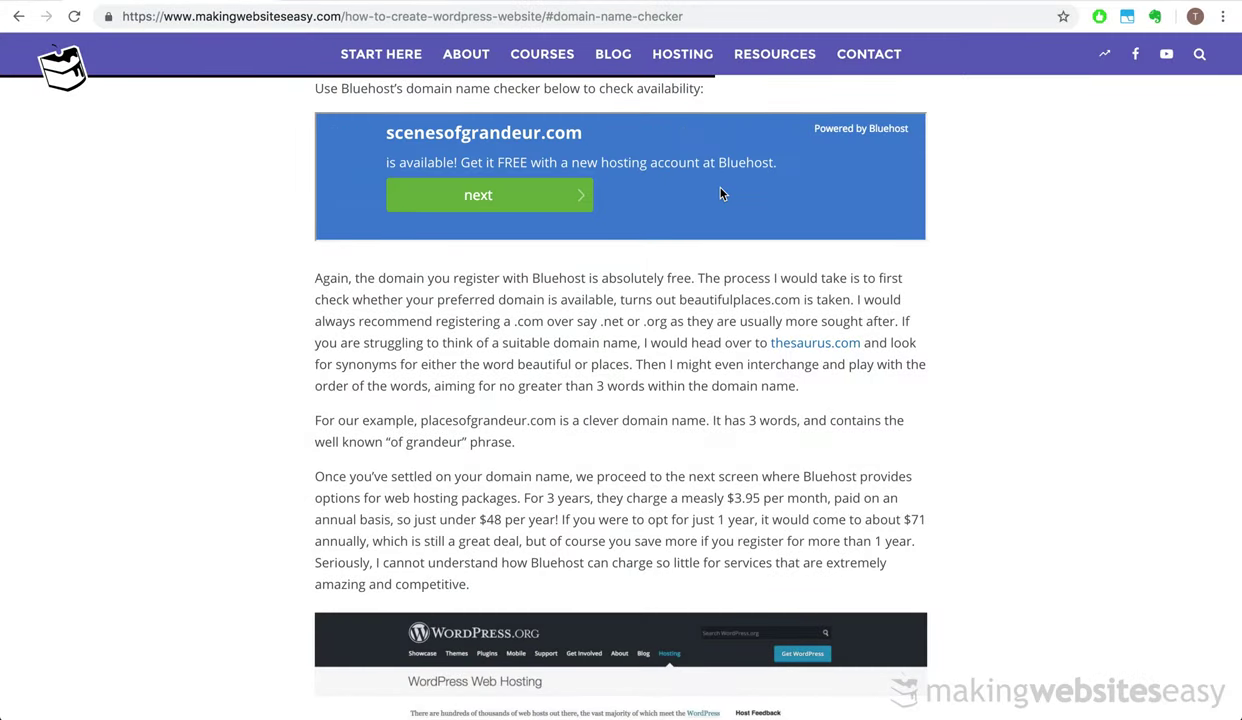
click(530, 202)
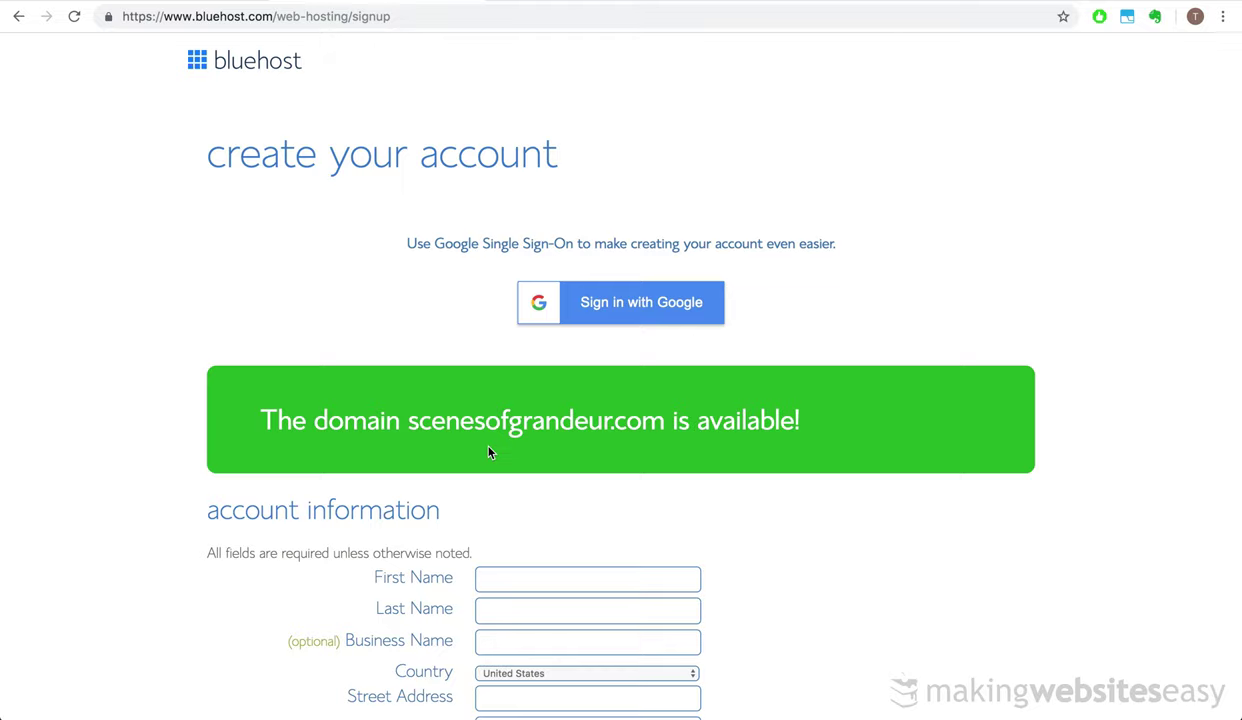
Deselect the Codeguard Basic package extra in the Bluehost sign-up form
scroll(489, 452, down, 5)
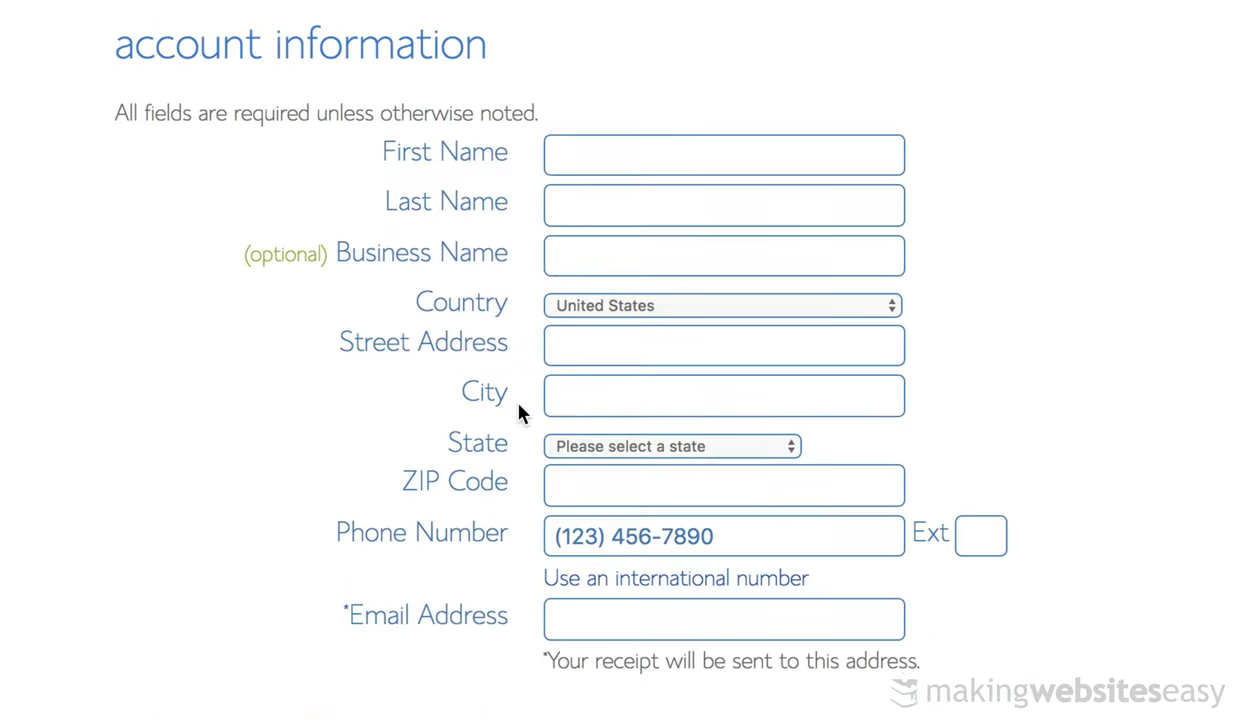
scroll(519, 410, down, 5)
scroll(519, 410, down, 5)
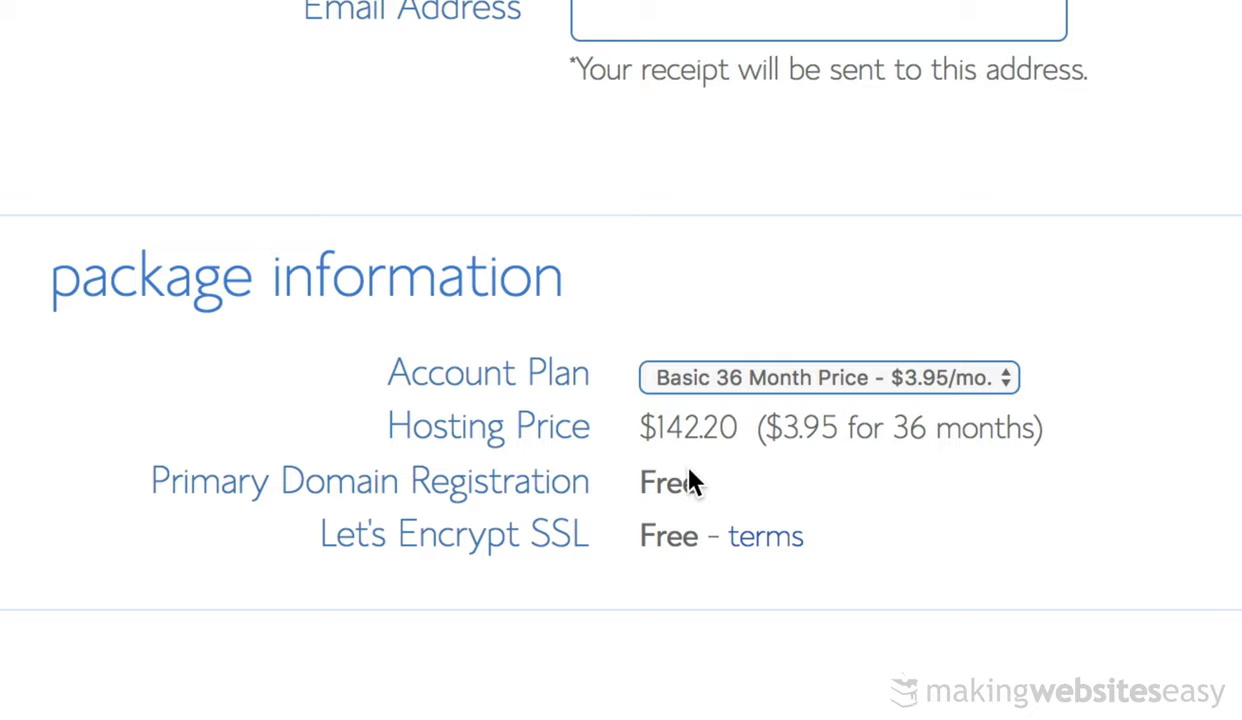
scroll(655, 634, down, 5)
scroll(655, 580, down, 3)
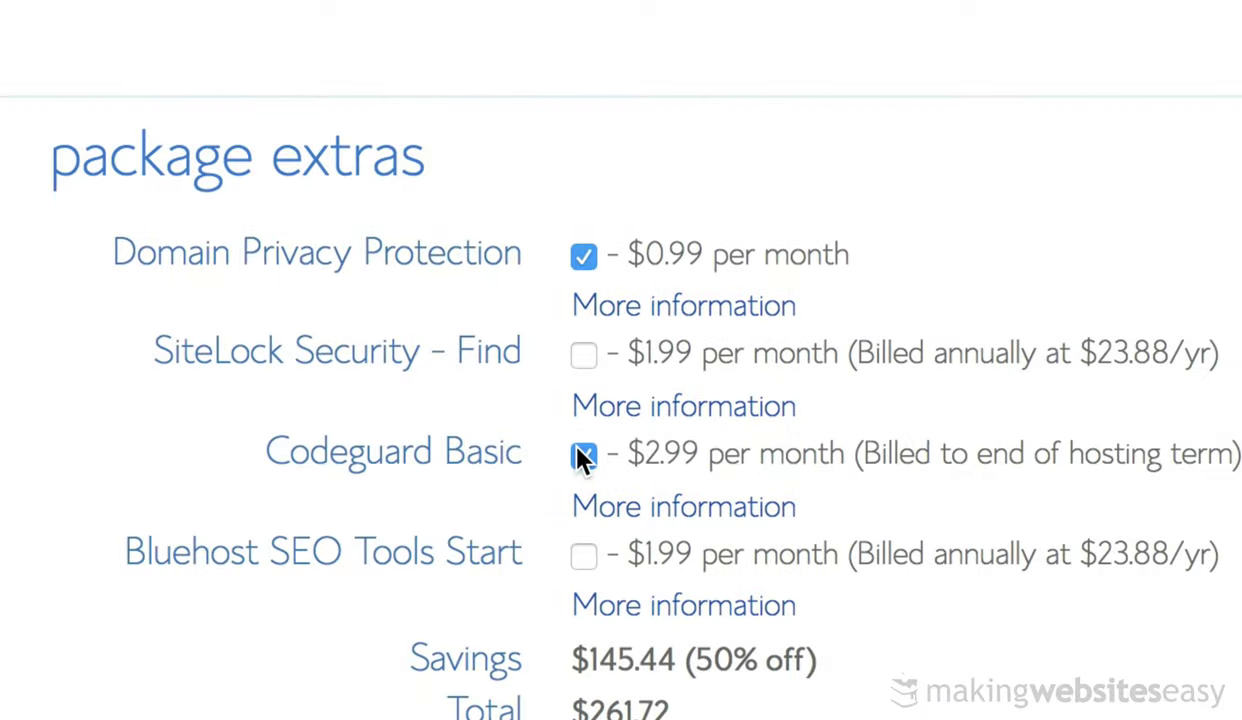
click(583, 456)
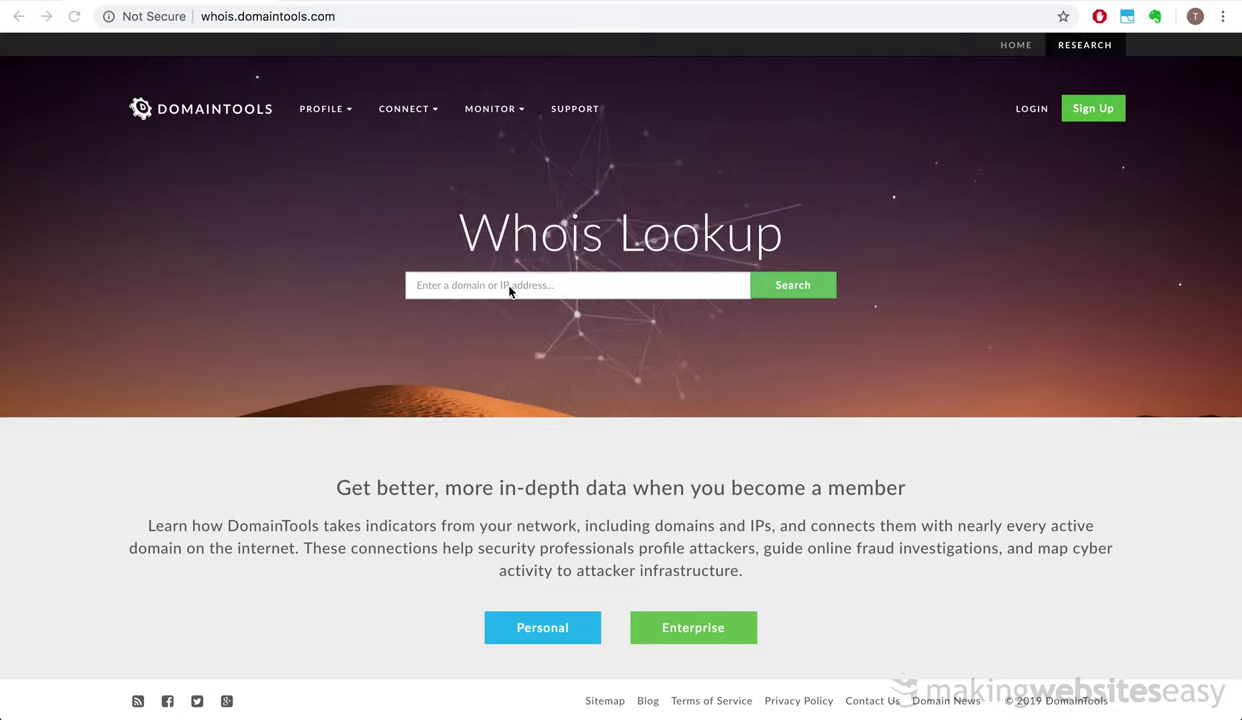
Look up the Whois record of michaeljordan.com on DomainTools and examine the registration and contact details
click(509, 290)
text(michaeljordan.com)
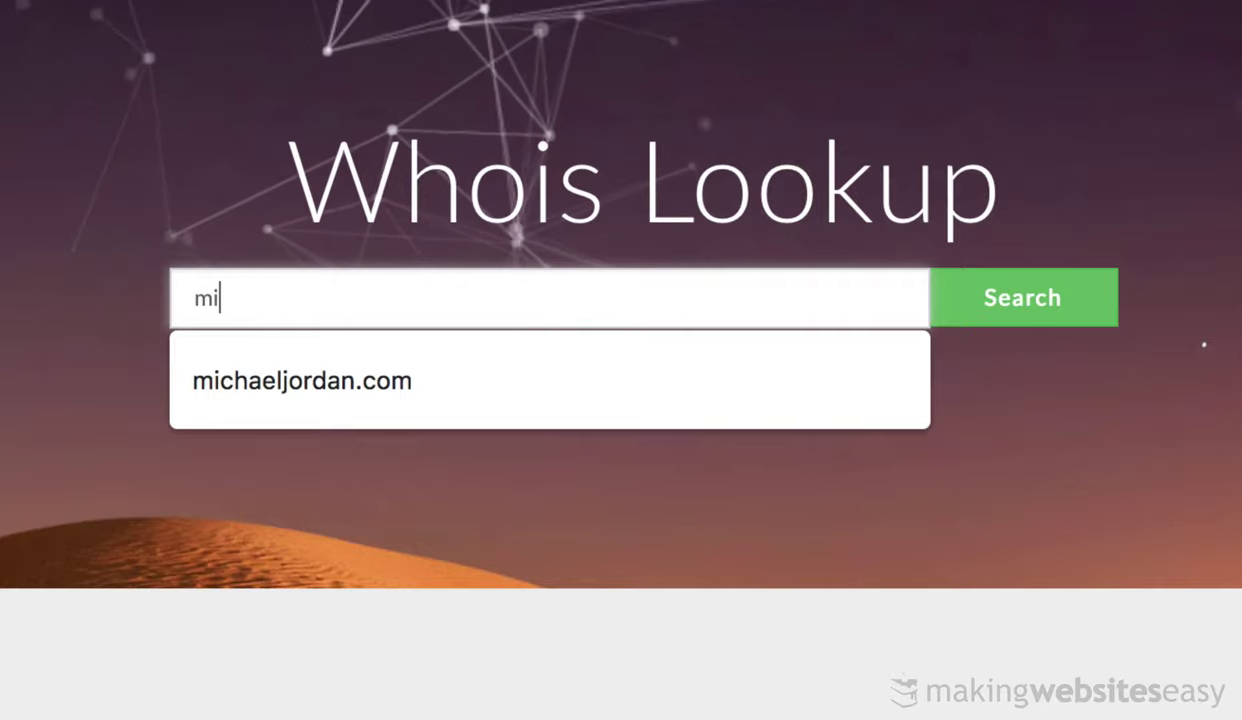
click(415, 390)
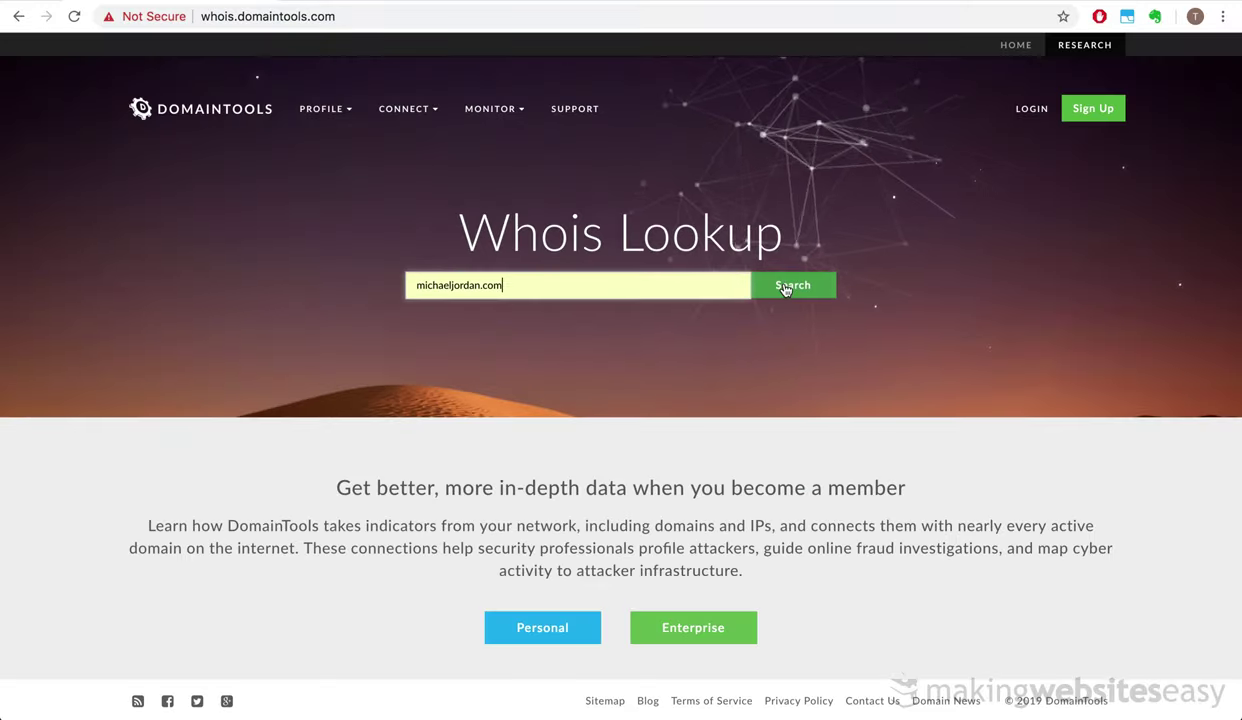
click(786, 287)
scroll(324, 318, down, 3)
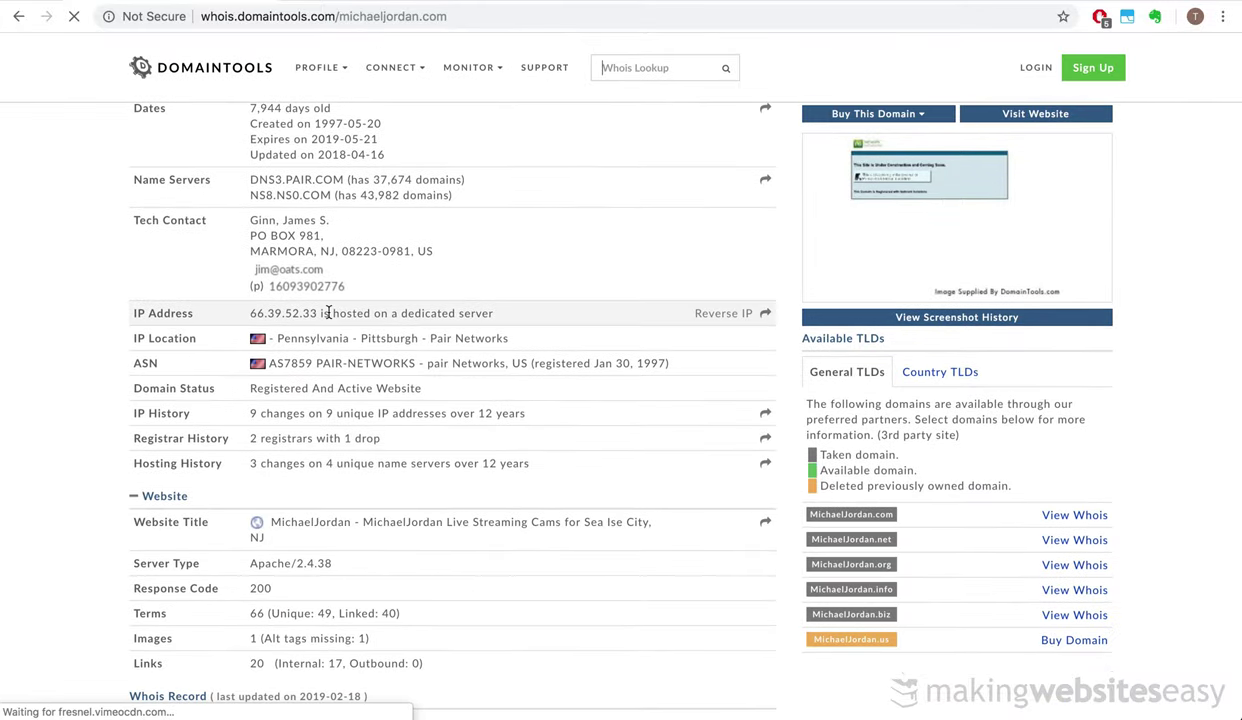
Read through the Whois record of michaeljordan.com and compare it with the privacy-protected record of makingwebsiteseasy.com
scroll(328, 312, down, 10)
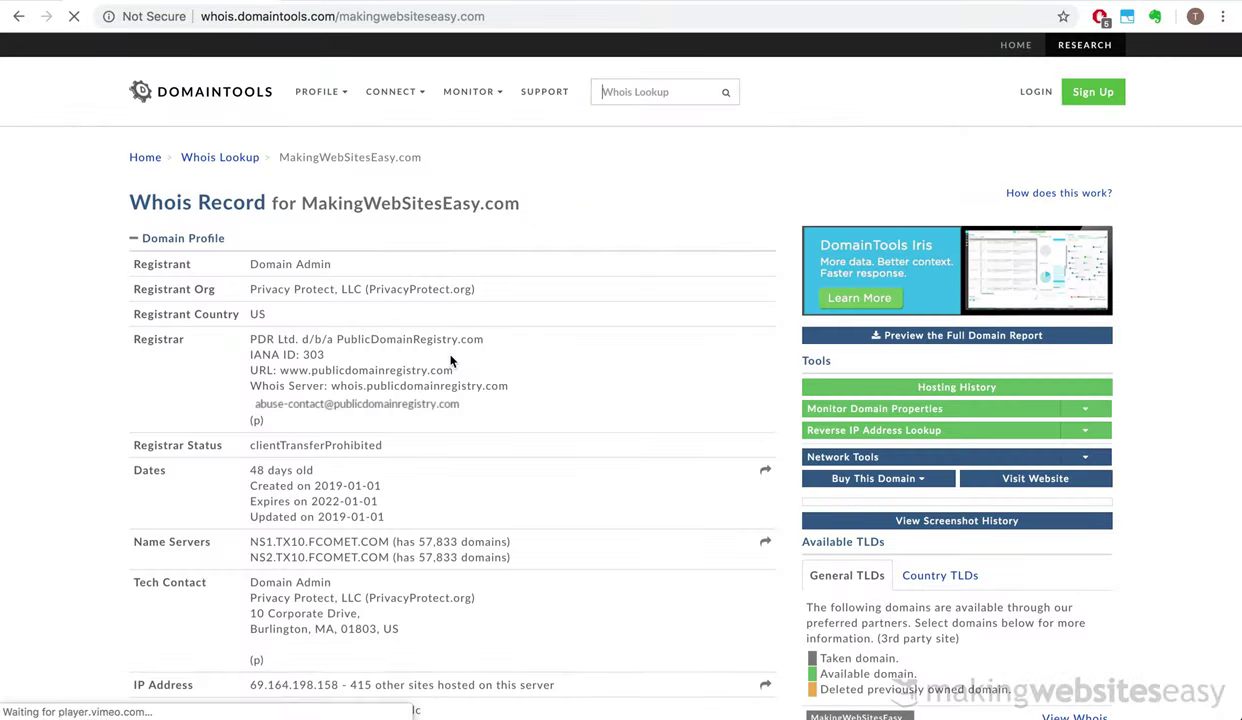
scroll(450, 361, down, 5)
scroll(450, 361, down, 10)
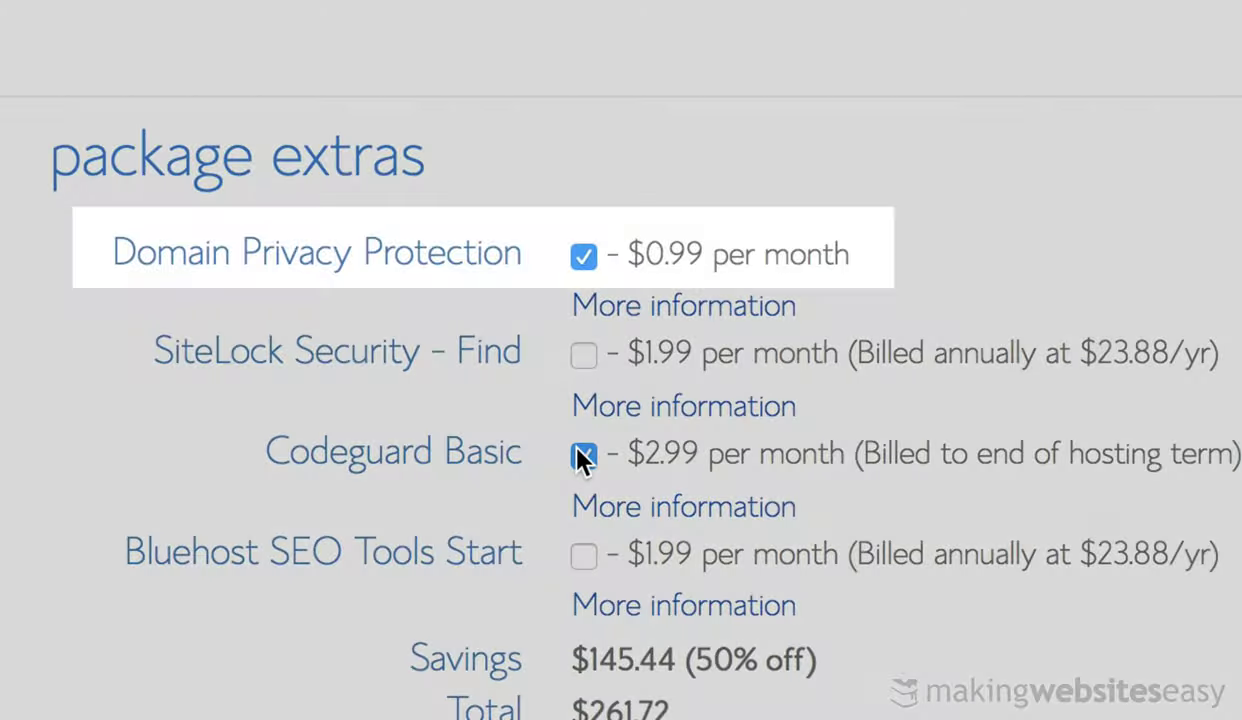
Deselect the Codeguard Basic extra, keep Domain Privacy Protection, and submit the Bluehost sign-up form
click(580, 455)
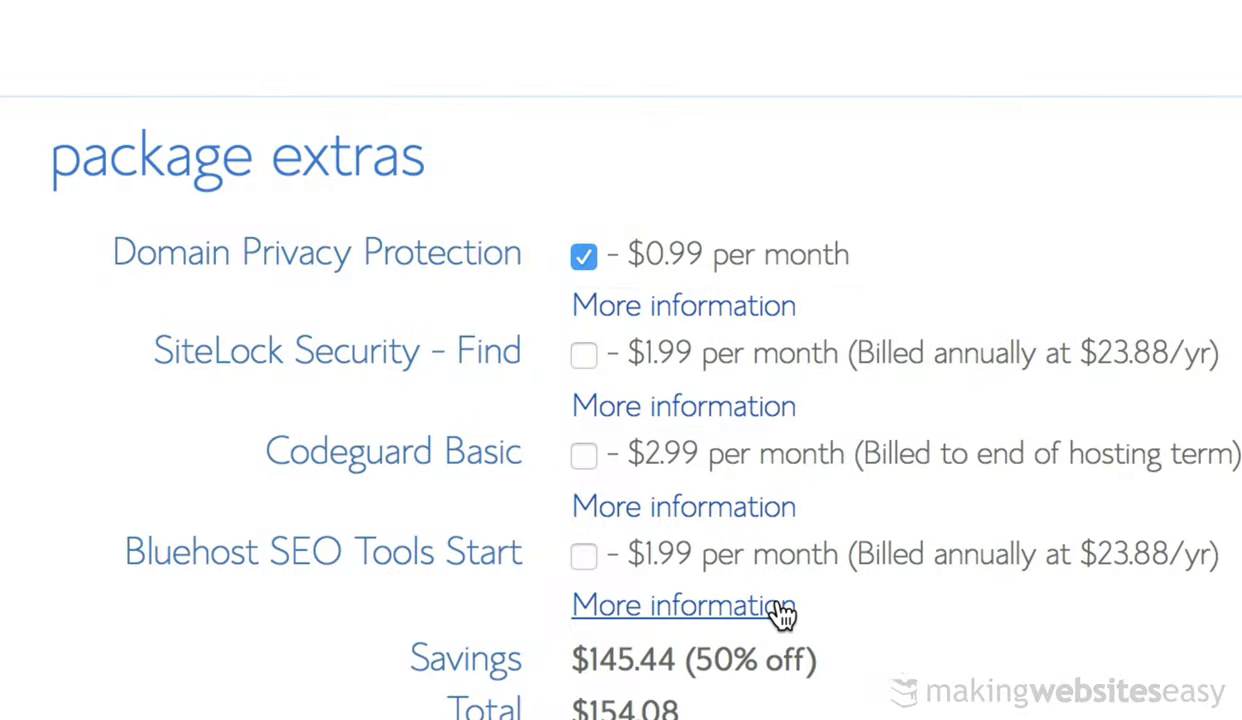
scroll(513, 363, down, 5)
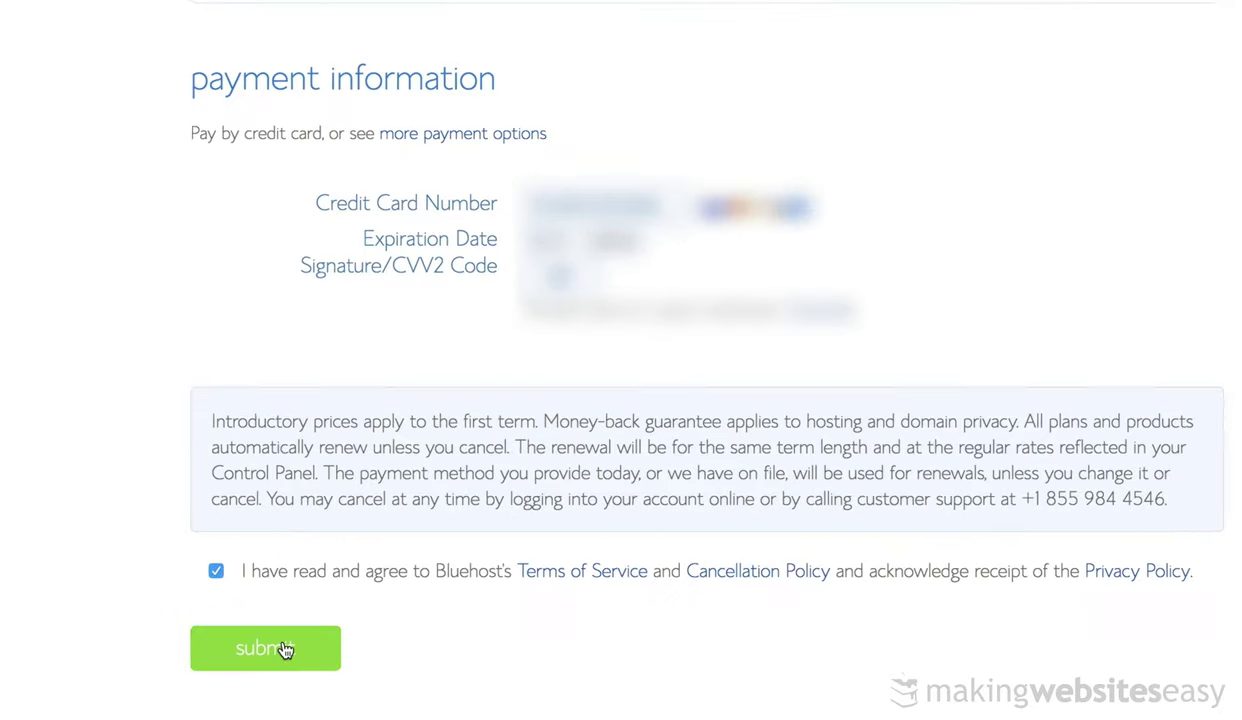
click(272, 650)
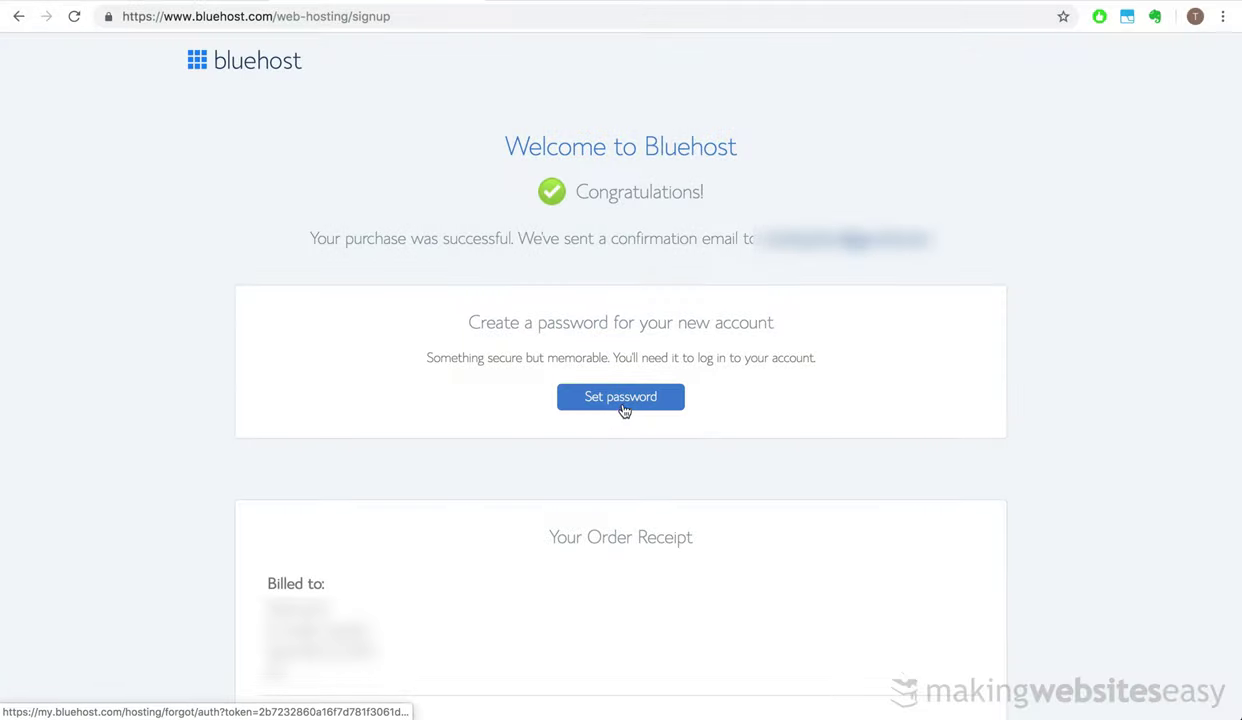
Create and confirm the new Bluehost account password, accept the Privacy Policy and Terms of Service, and submit it
click(621, 398)
text(••••••)
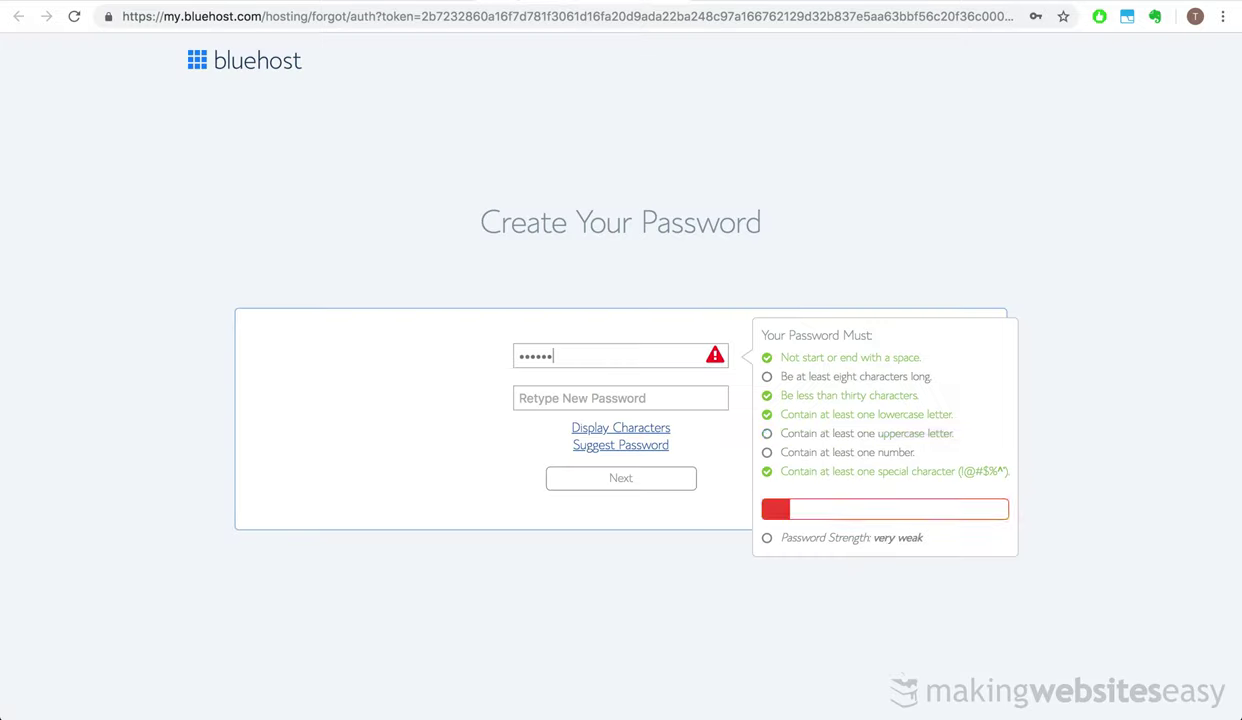
text(•••••••••••)
key(Tab)
text(•••••••••••••••••)
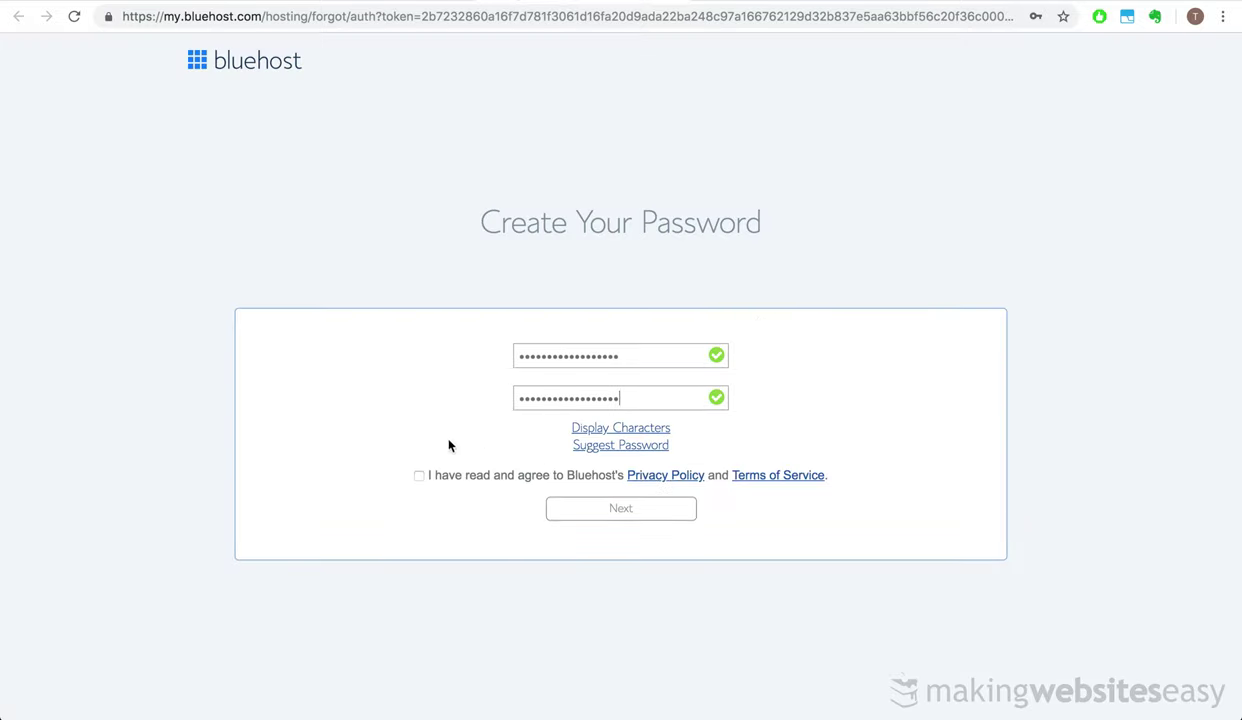
click(419, 475)
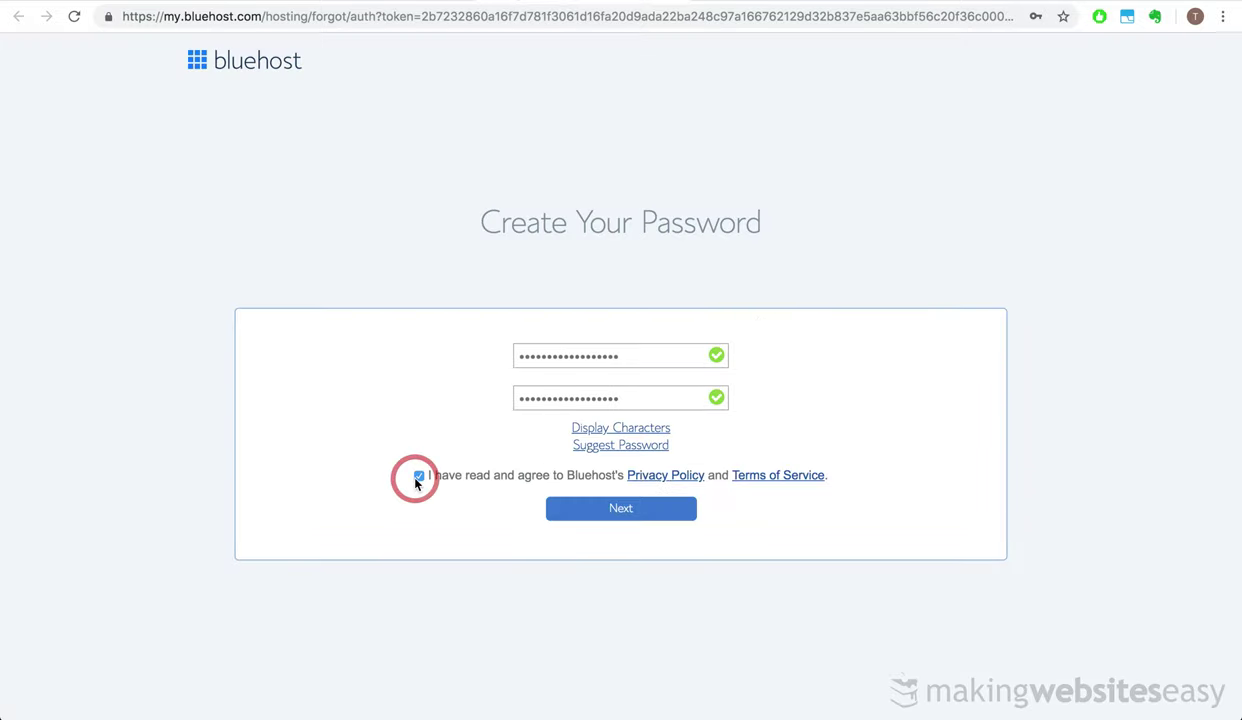
click(623, 509)
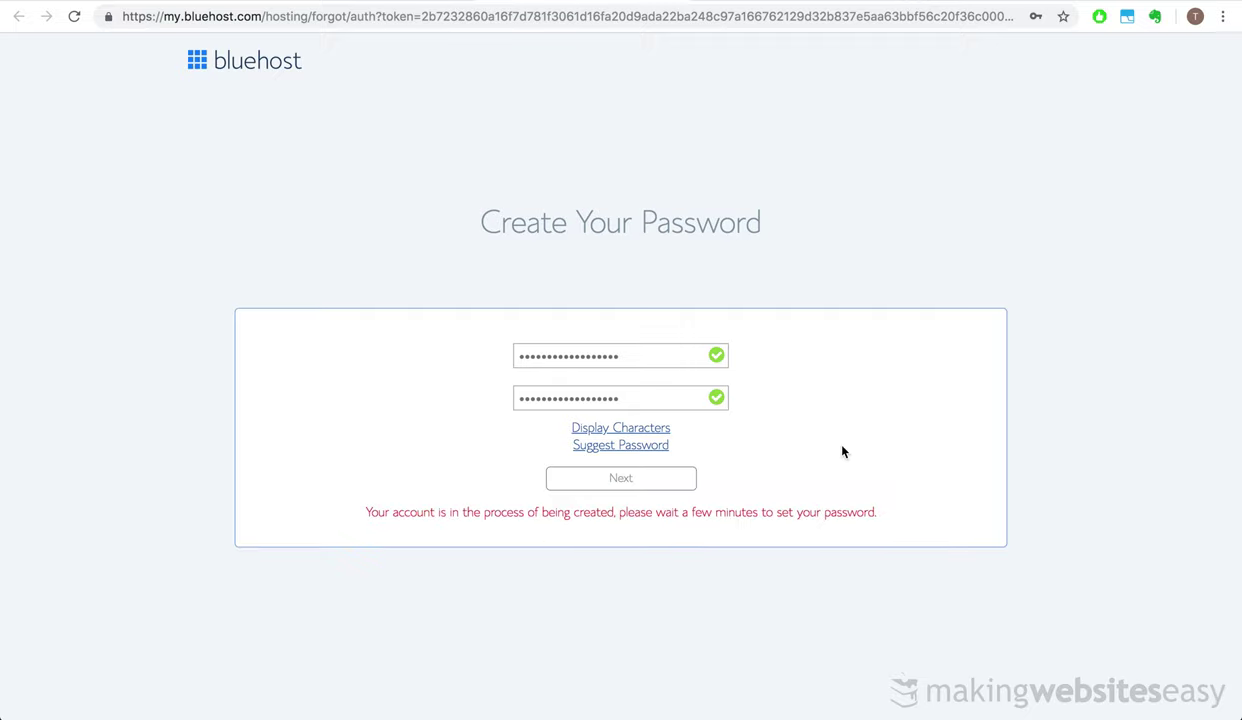
Browse the themes offered in the Bluehost WordPress onboarding
click(589, 431)
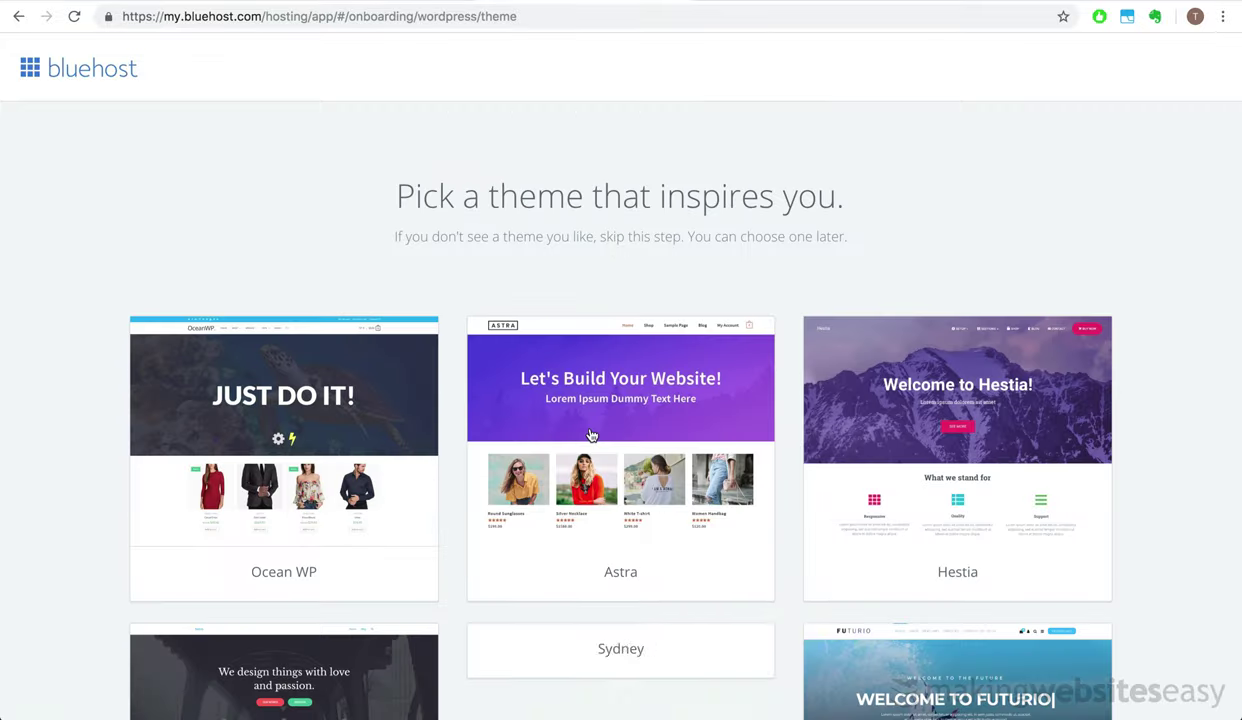
scroll(591, 435, down, 3)
scroll(573, 457, down, 3)
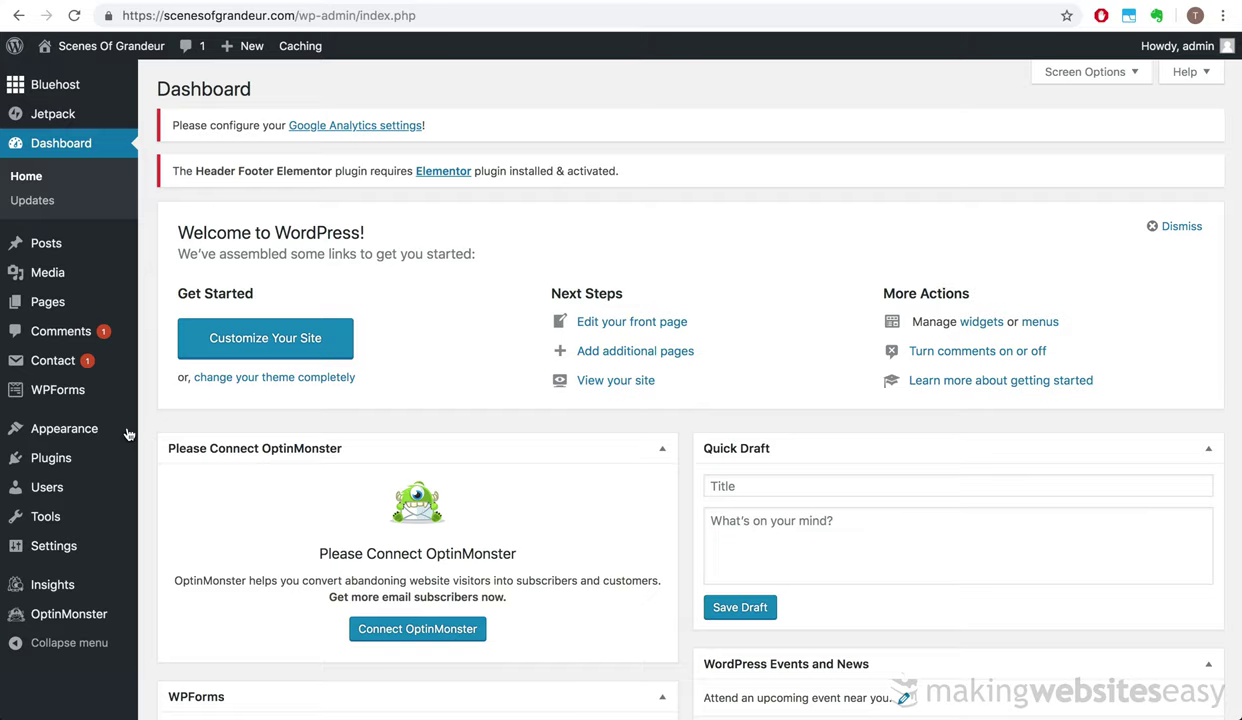
Search the WordPress plugins for "elementor", then install and activate Elementor Page Builder
mouse_move(106, 463)
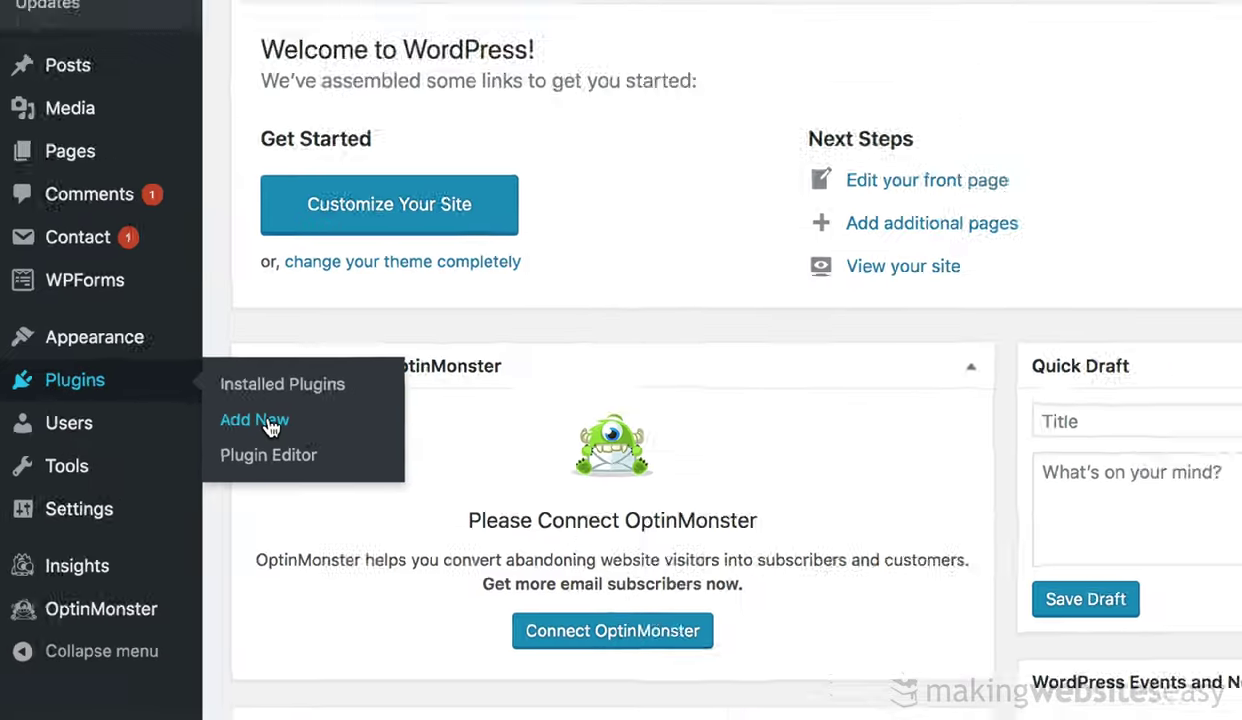
click(366, 346)
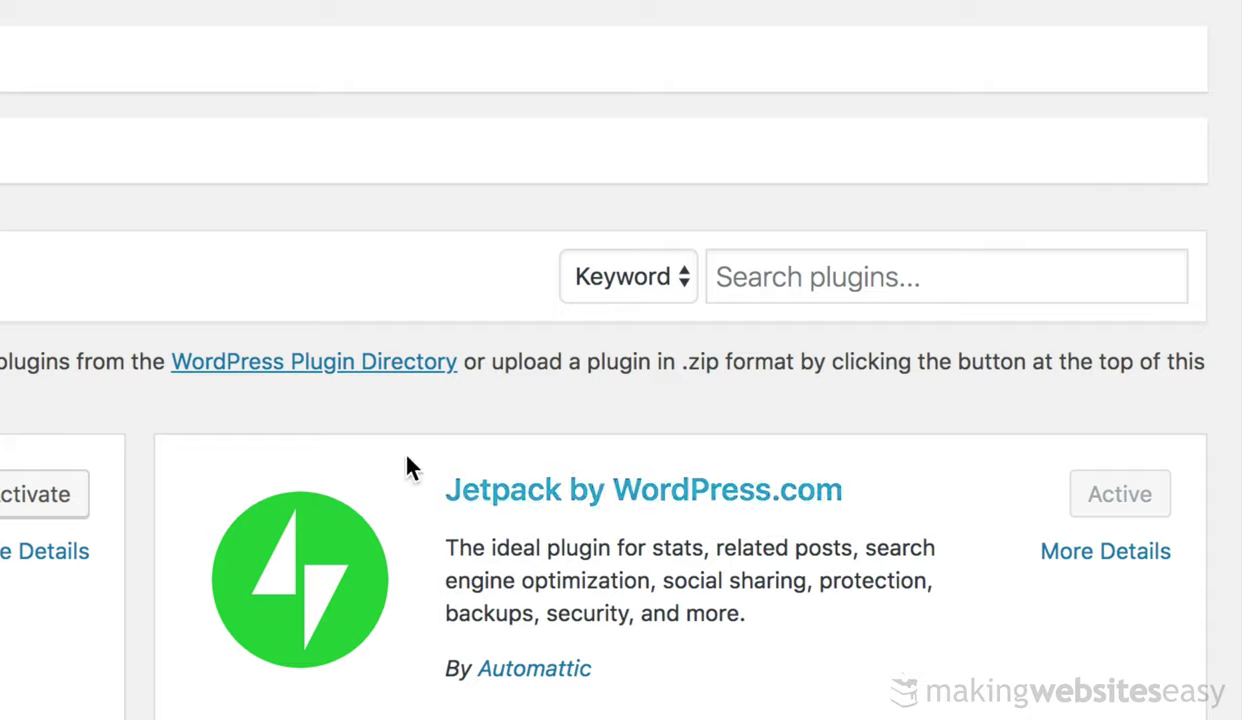
click(779, 276)
text(elemen)
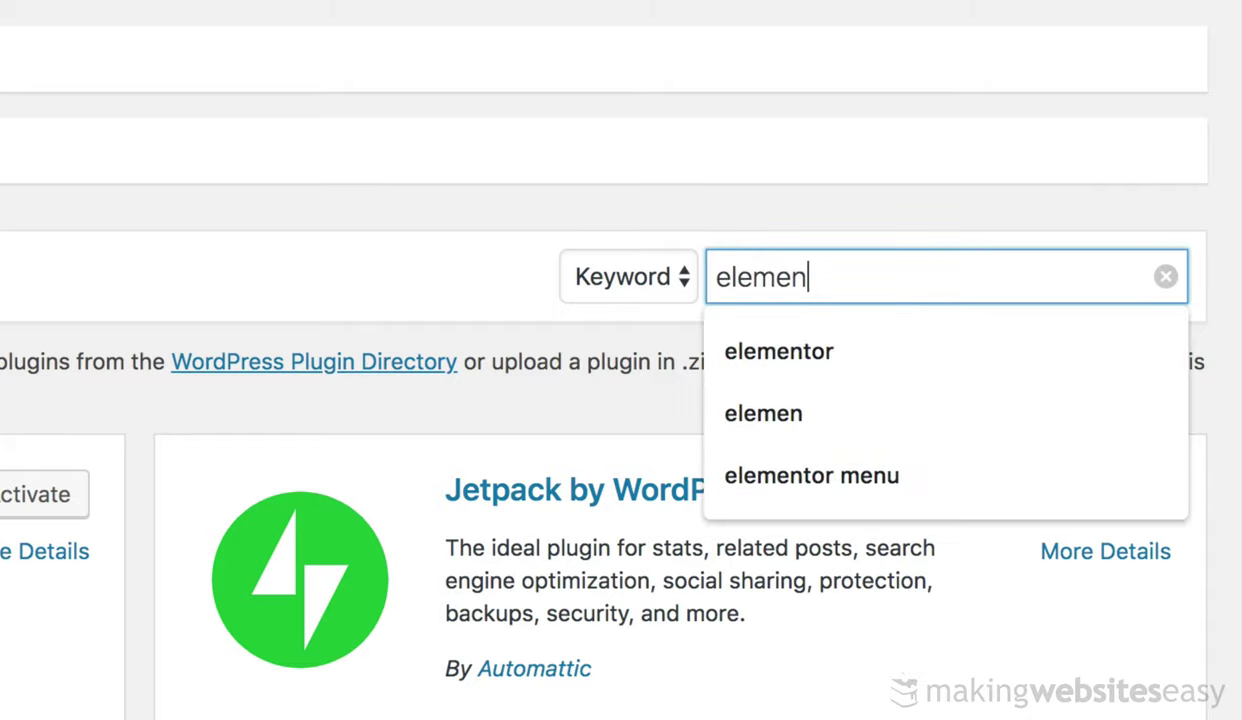
text(tor)
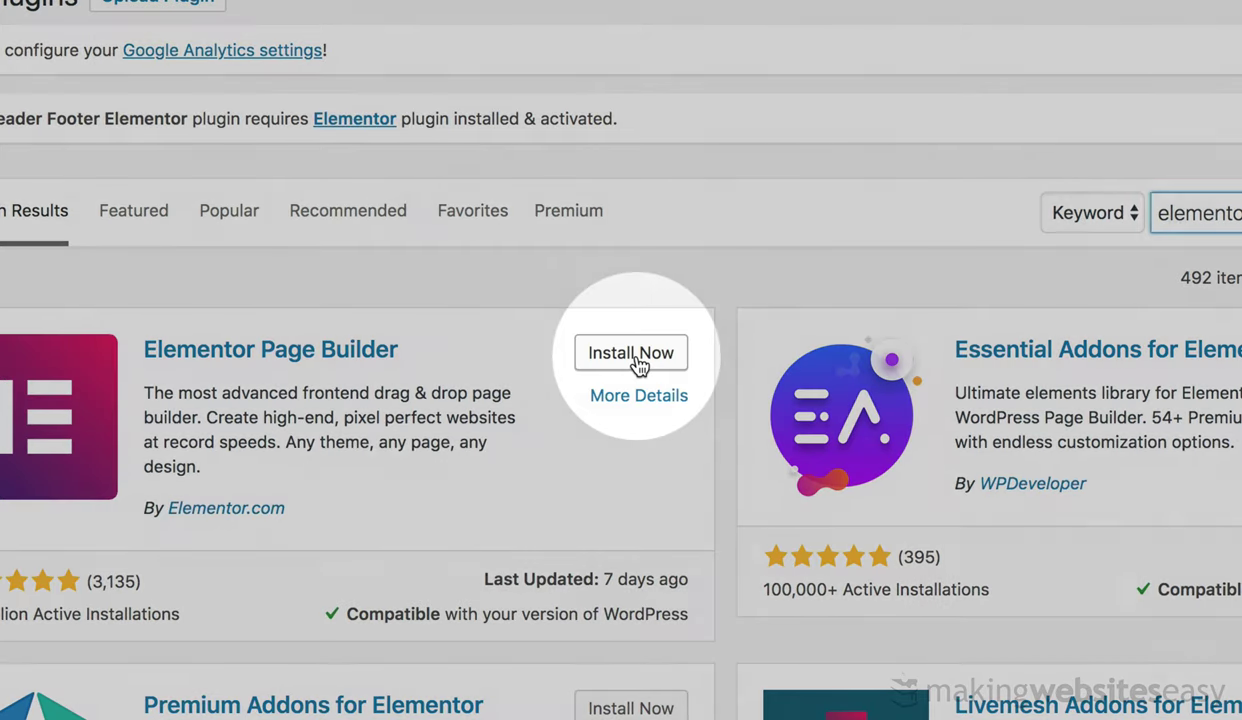
click(635, 355)
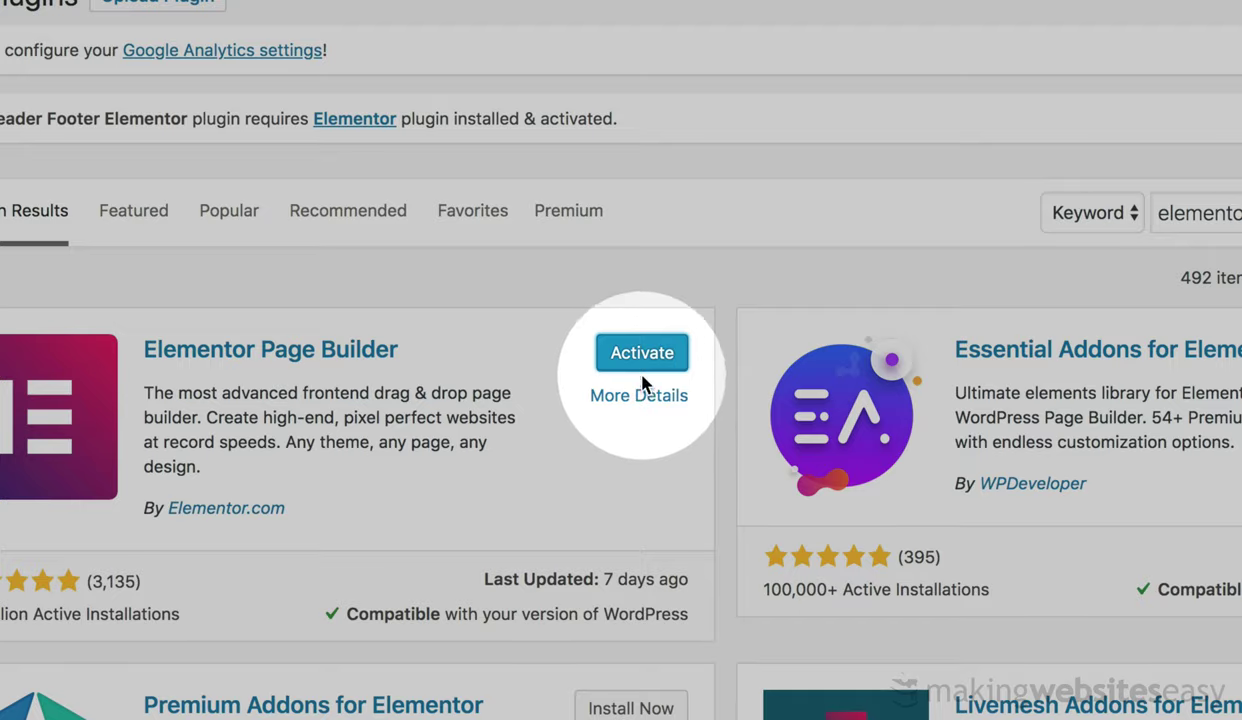
click(645, 358)
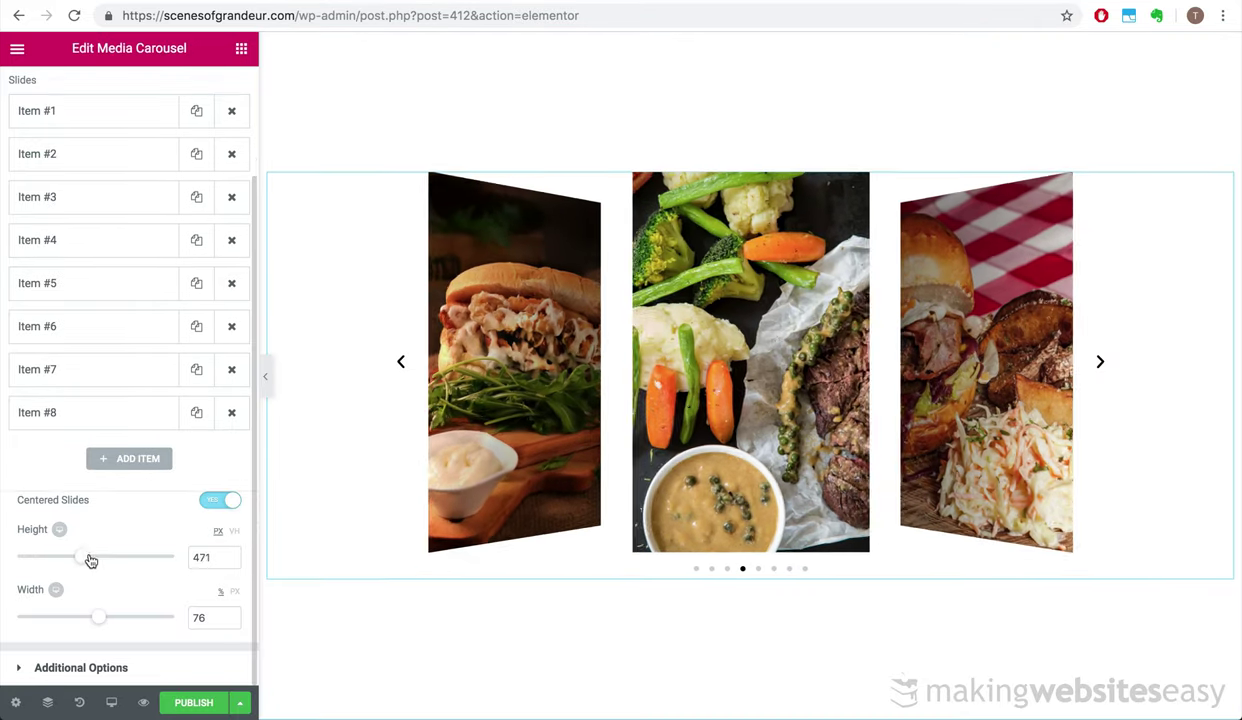
Increase the width of the food photo Media Carousel in the Elementor editor
drag(98, 617, 165, 617)
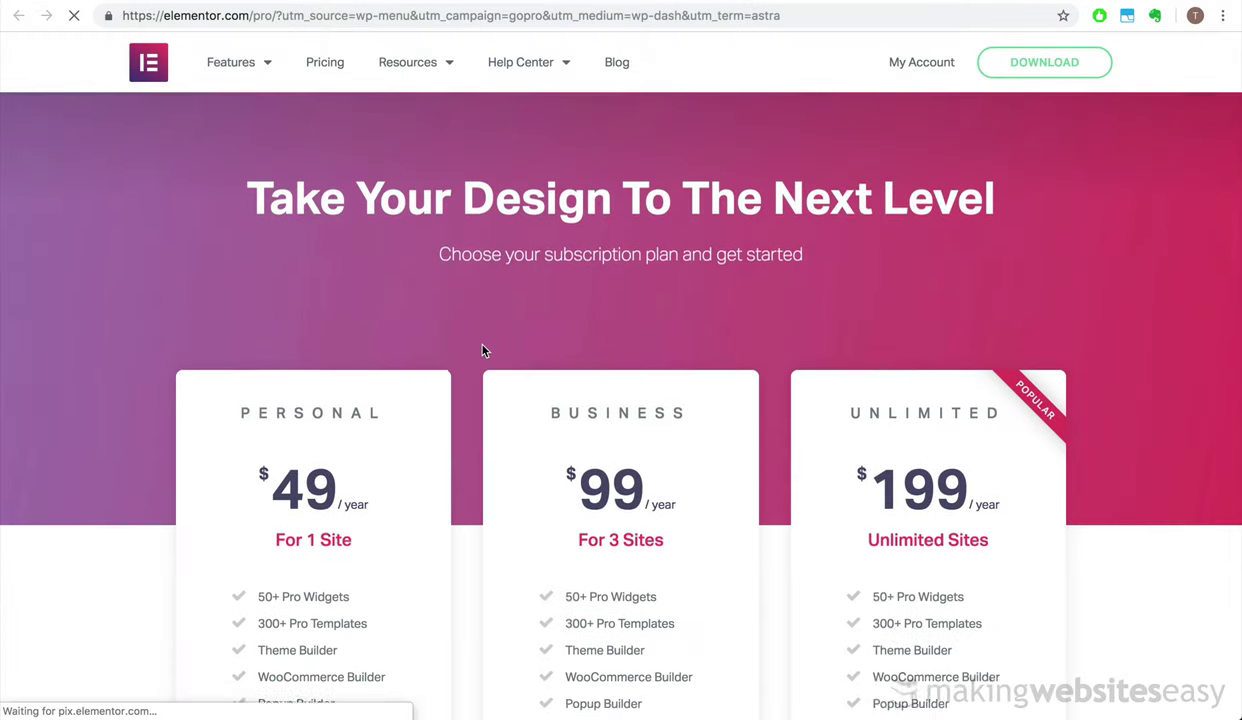
Compare the Elementor Pro plans, choose the Personal plan for 1 site, and review its checkout form
scroll(484, 347, down, 2)
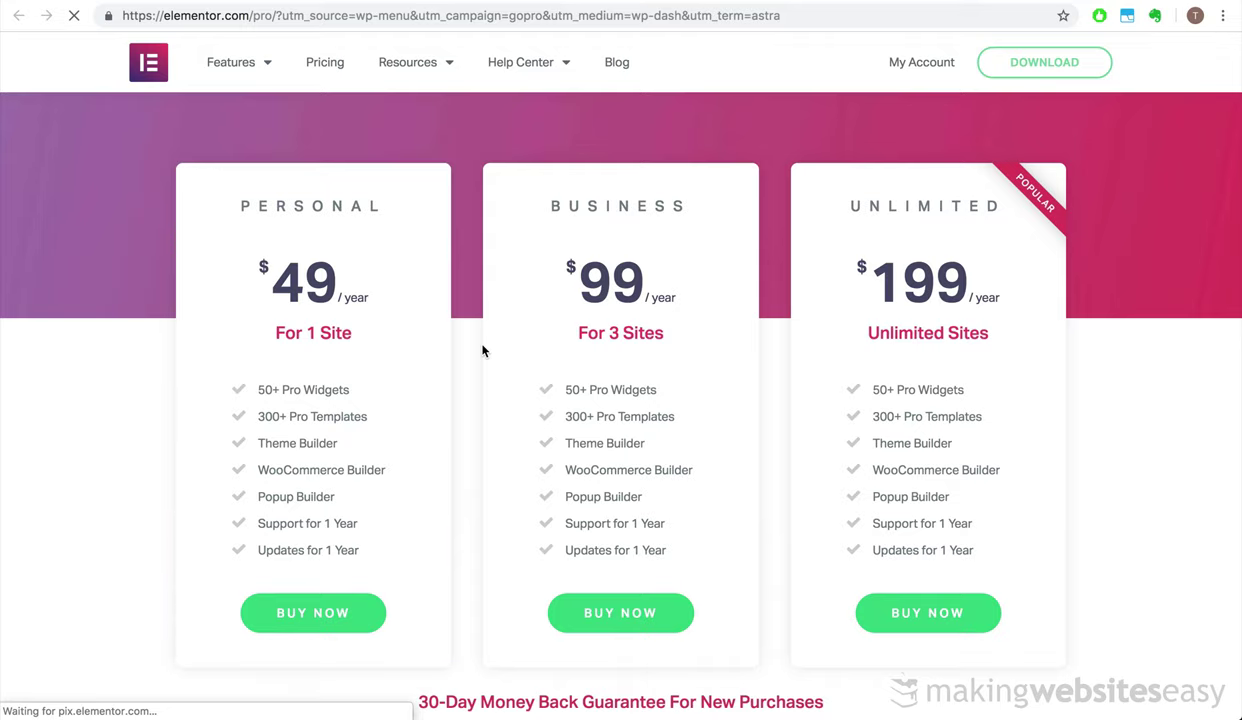
scroll(482, 350, down, 3)
click(327, 447)
scroll(294, 502, down, 3)
scroll(399, 582, down, 3)
scroll(398, 583, down, 2)
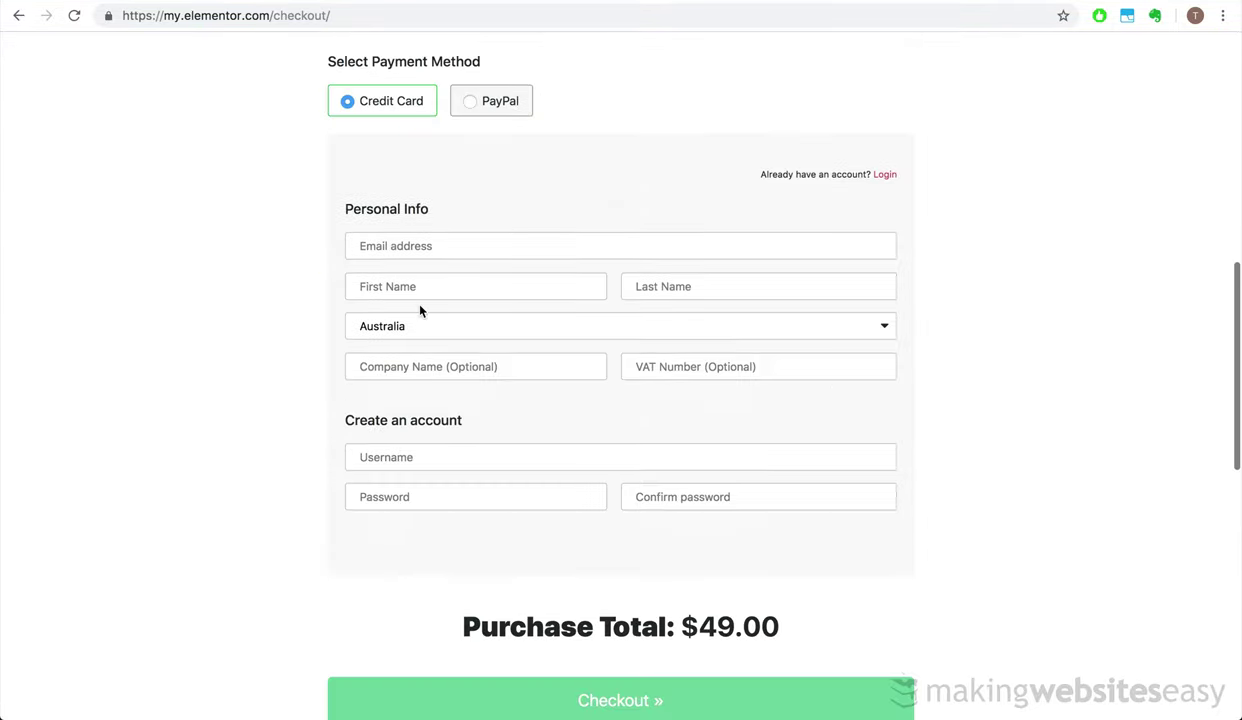
scroll(296, 362, down, 3)
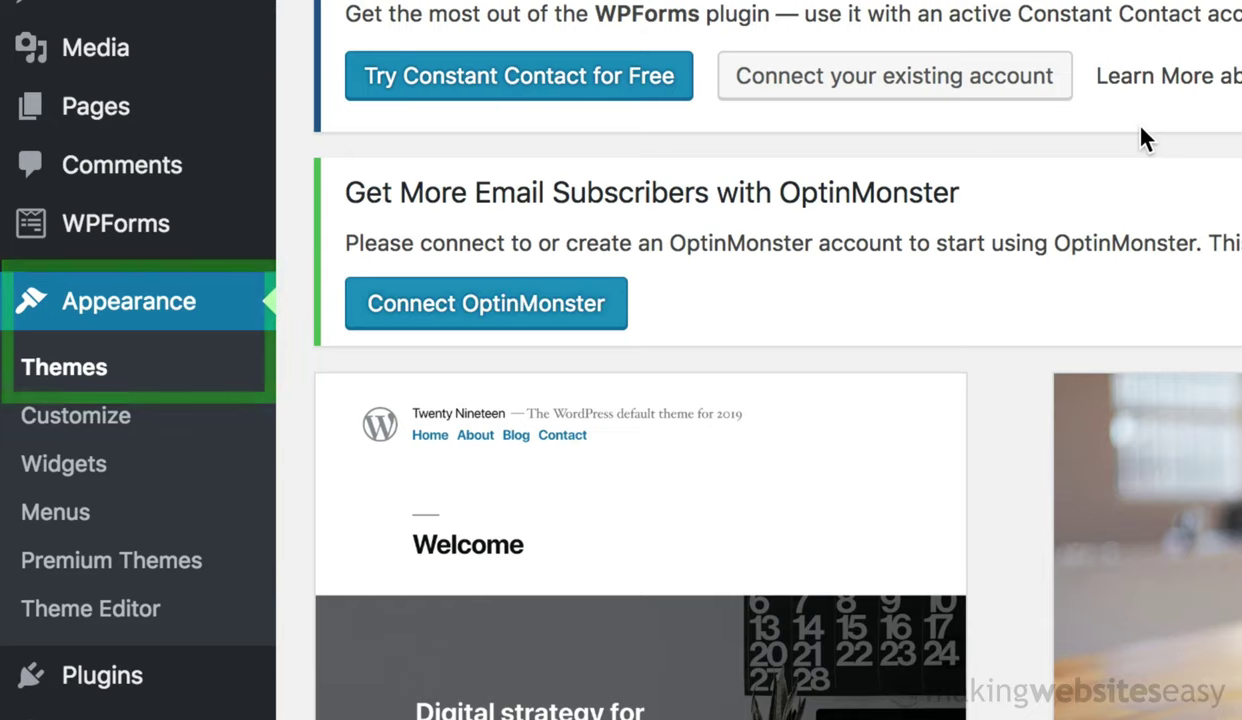
Search for "astra" among the new WordPress themes and install the Astra theme
scroll(1145, 140, down, 5)
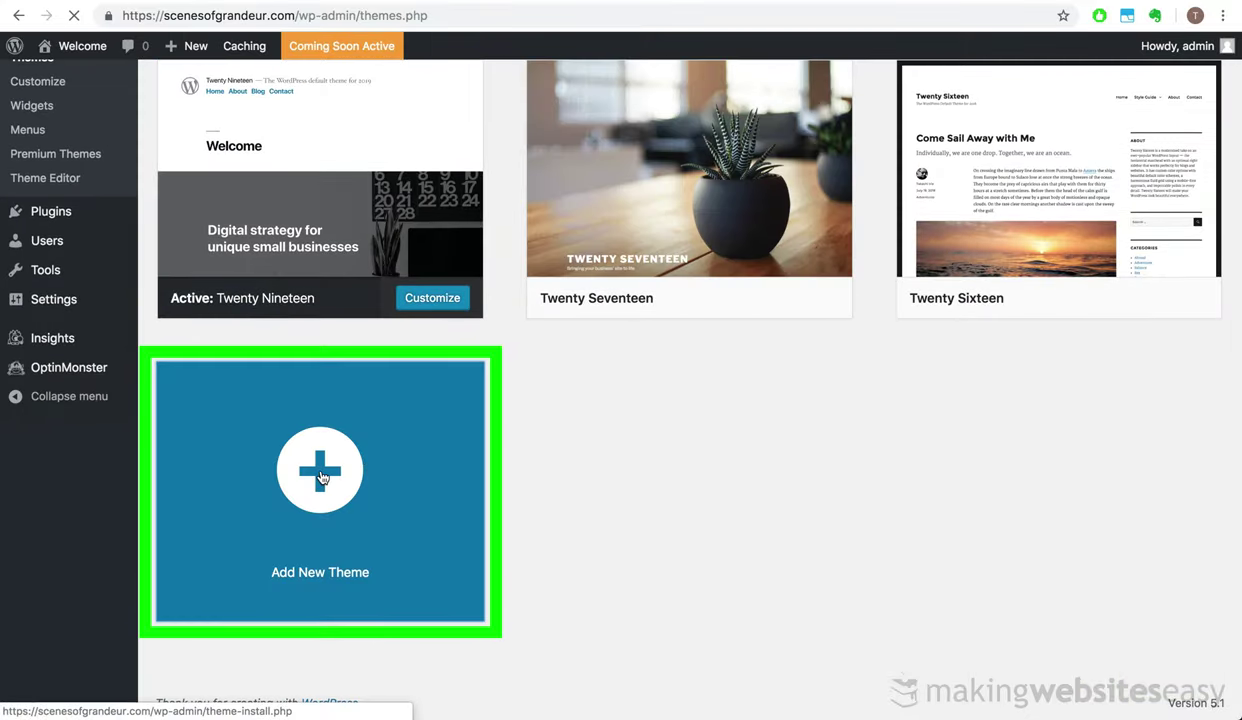
click(321, 476)
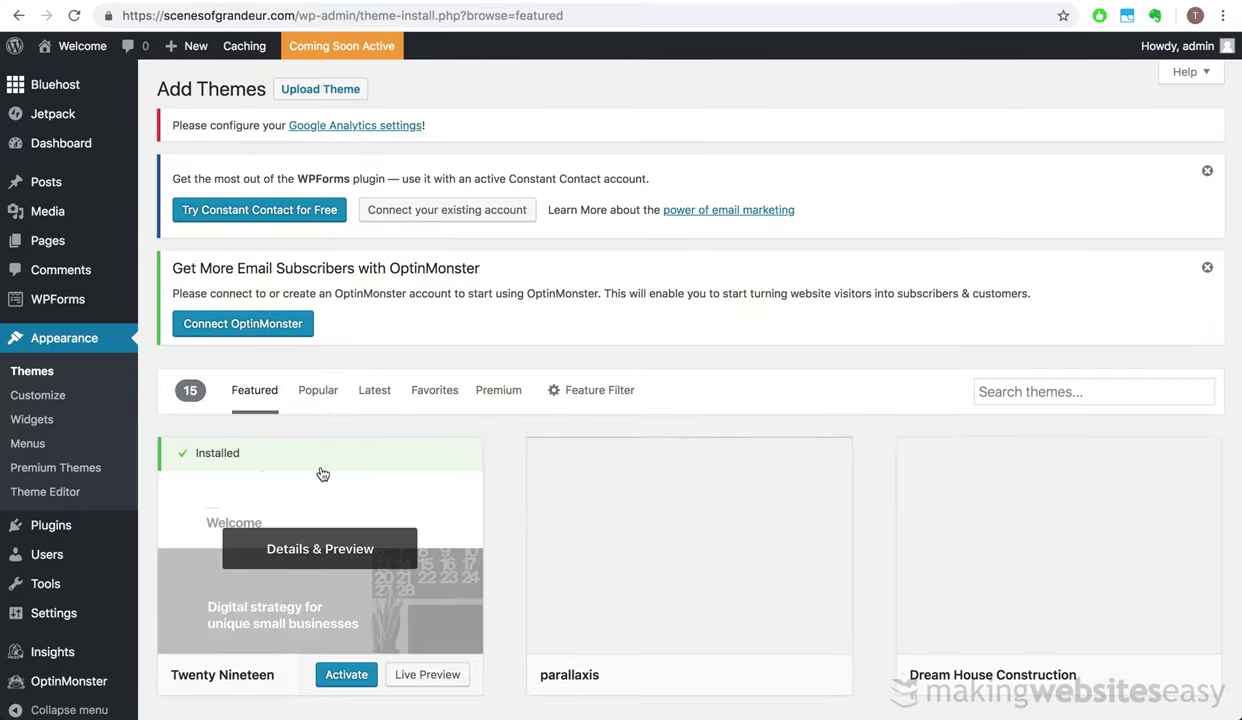
scroll(322, 474, down, 3)
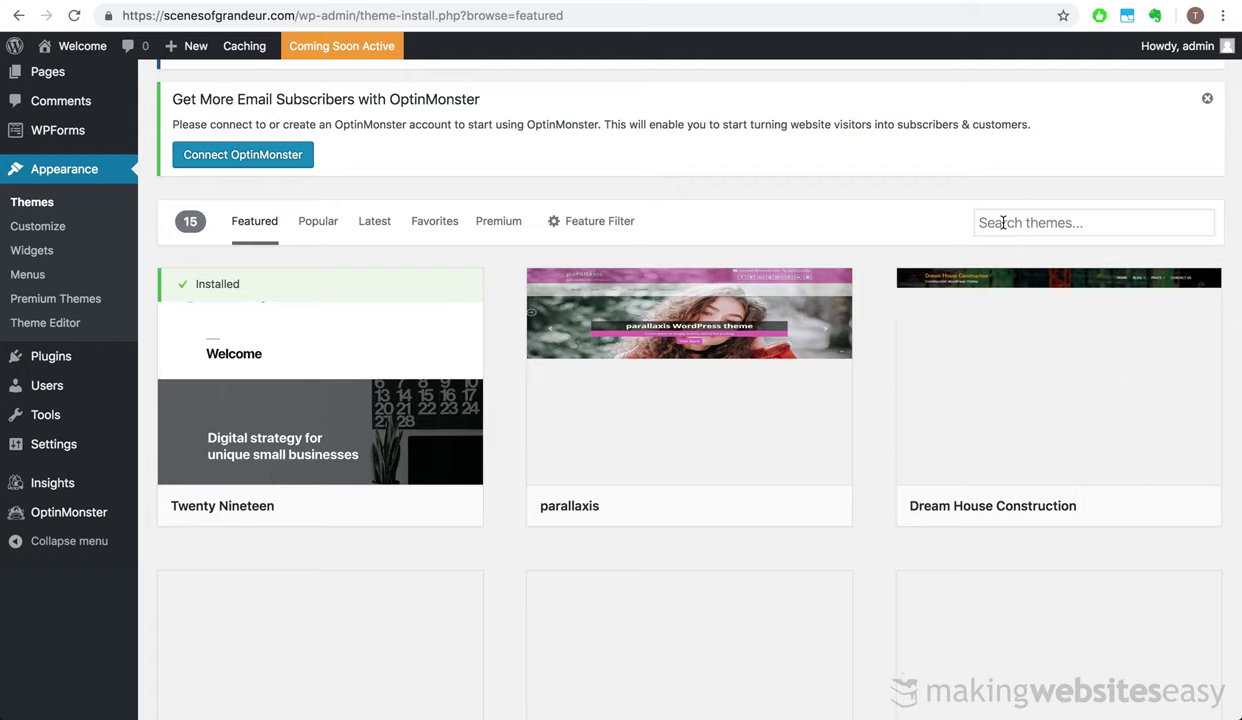
click(1003, 222)
text(astra)
key(Return)
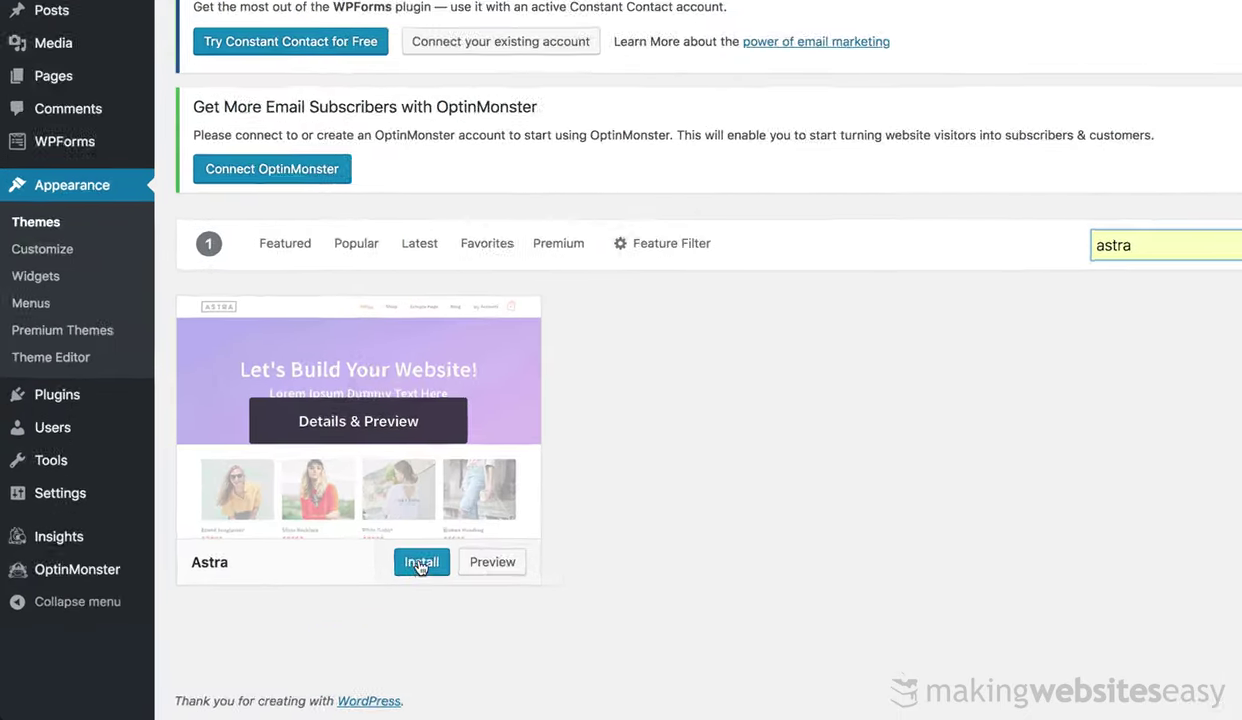
click(378, 581)
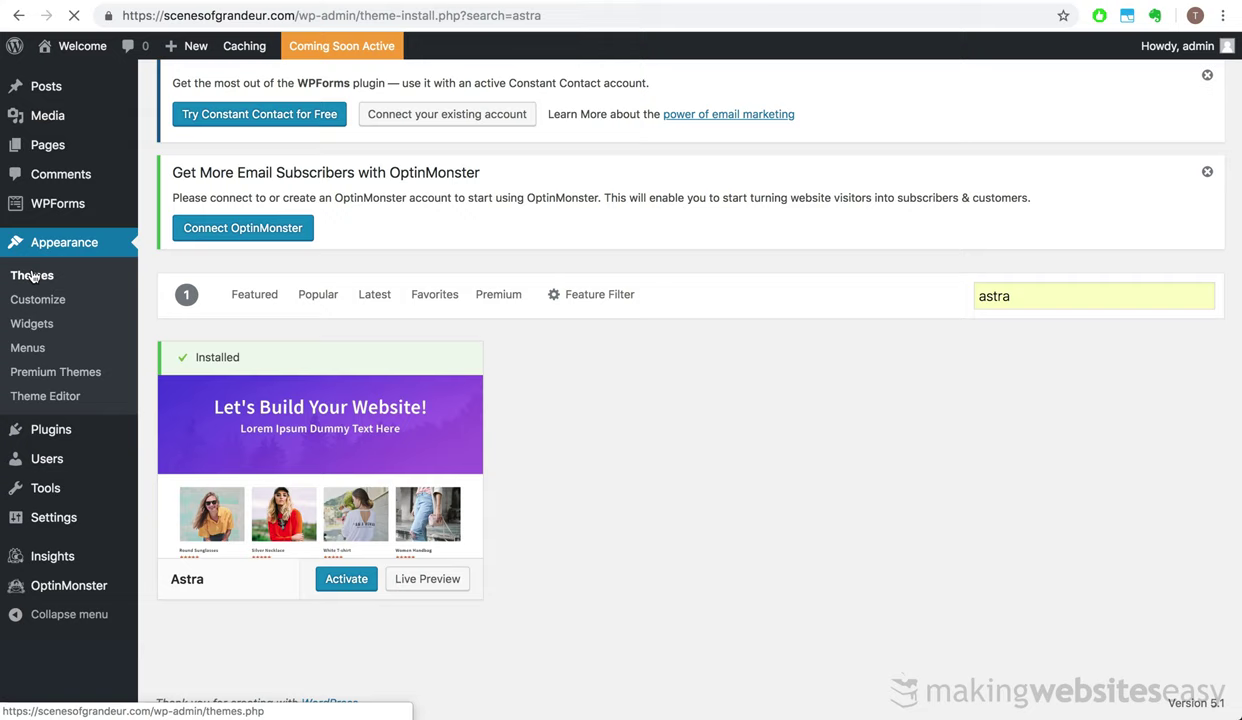
Return to the installed themes and activate the Astra theme
click(51, 8)
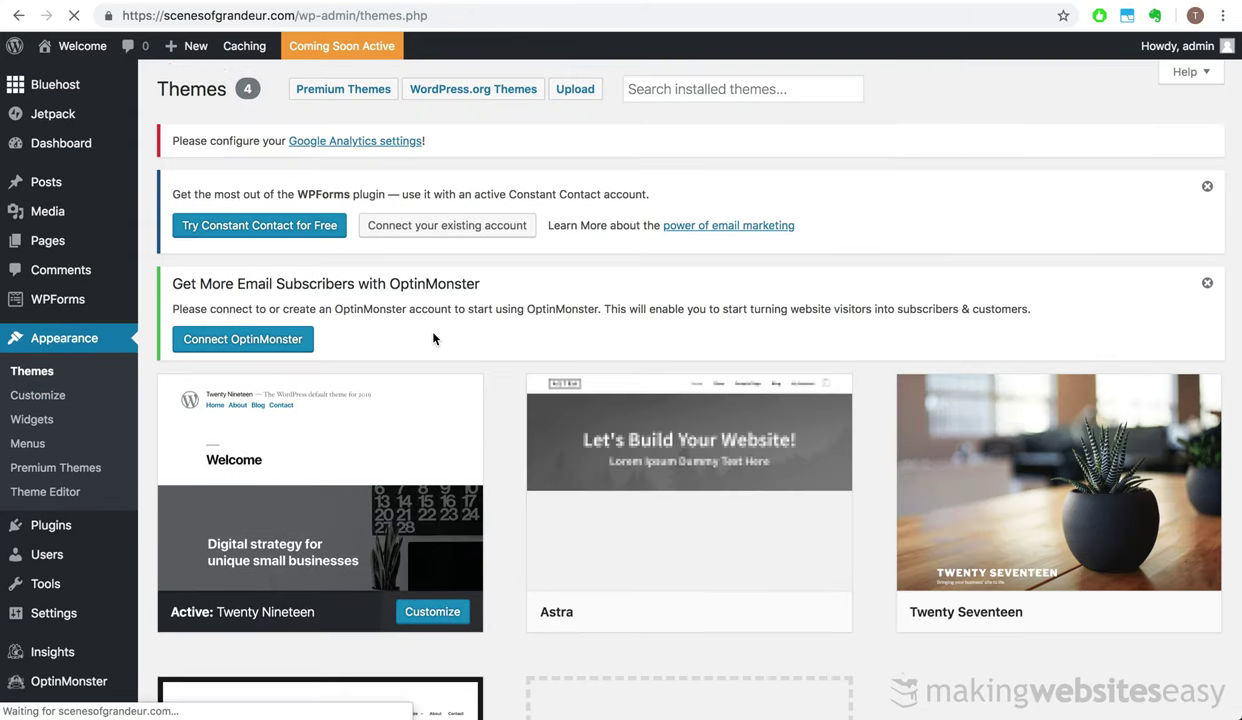
scroll(430, 335, down, 5)
scroll(435, 340, up, 2)
mouse_move(700, 318)
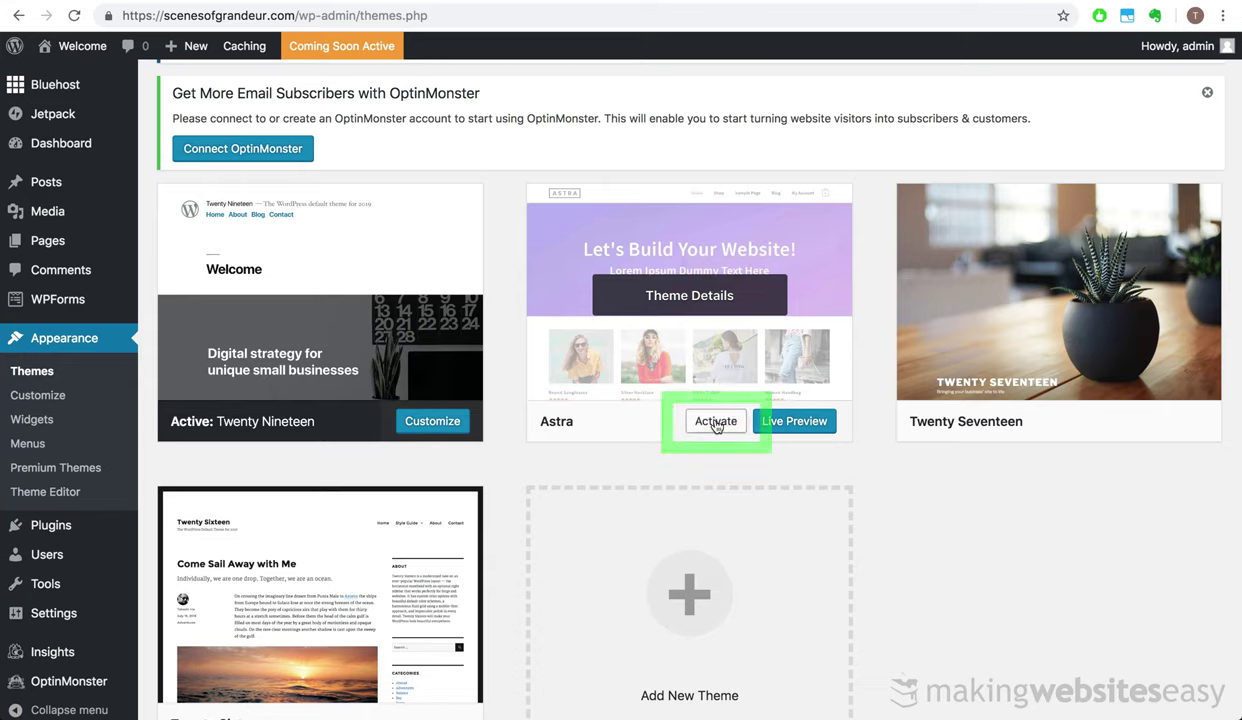
click(716, 422)
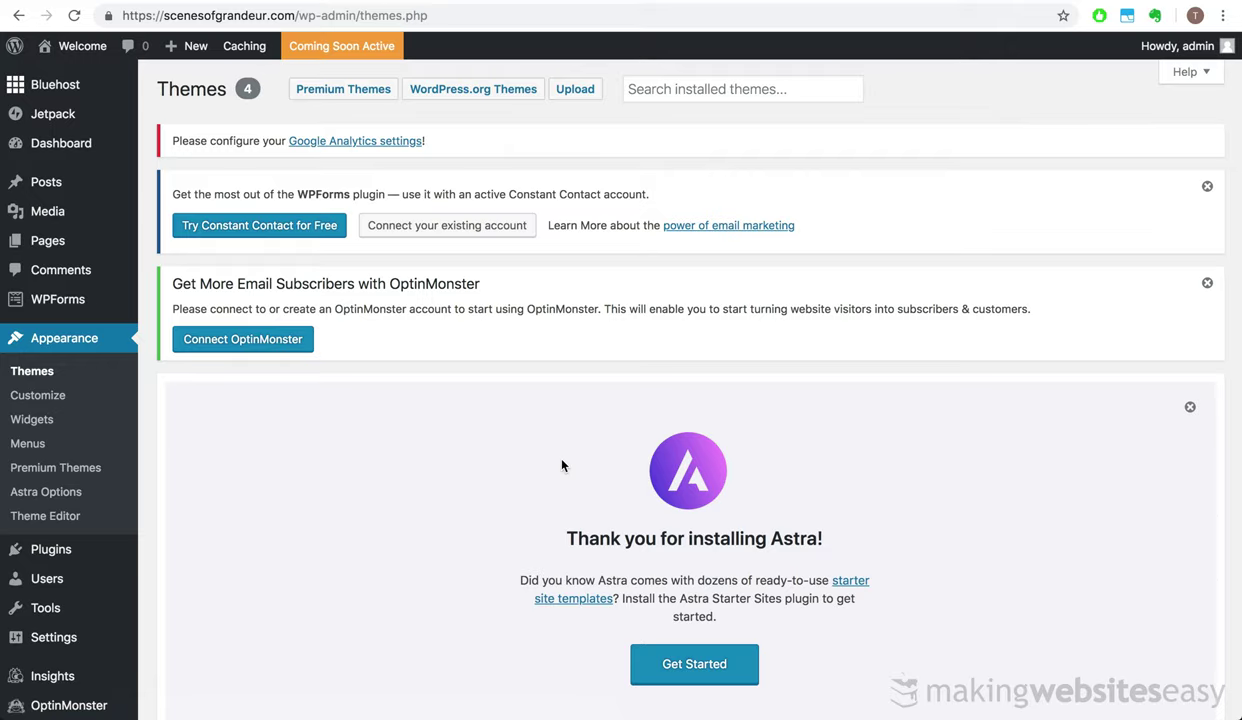
Visit the live scenesofgrandeur.com site and look over its home page with the Astra theme
scroll(562, 465, down, 3)
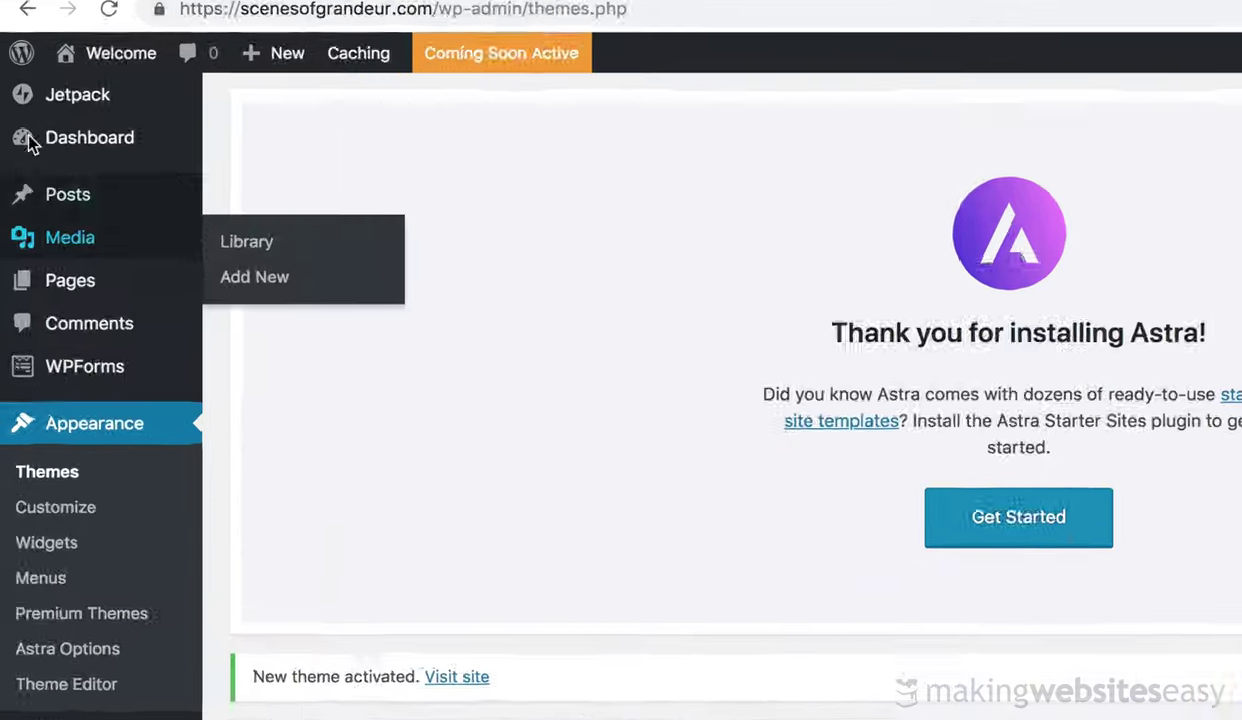
mouse_move(90, 45)
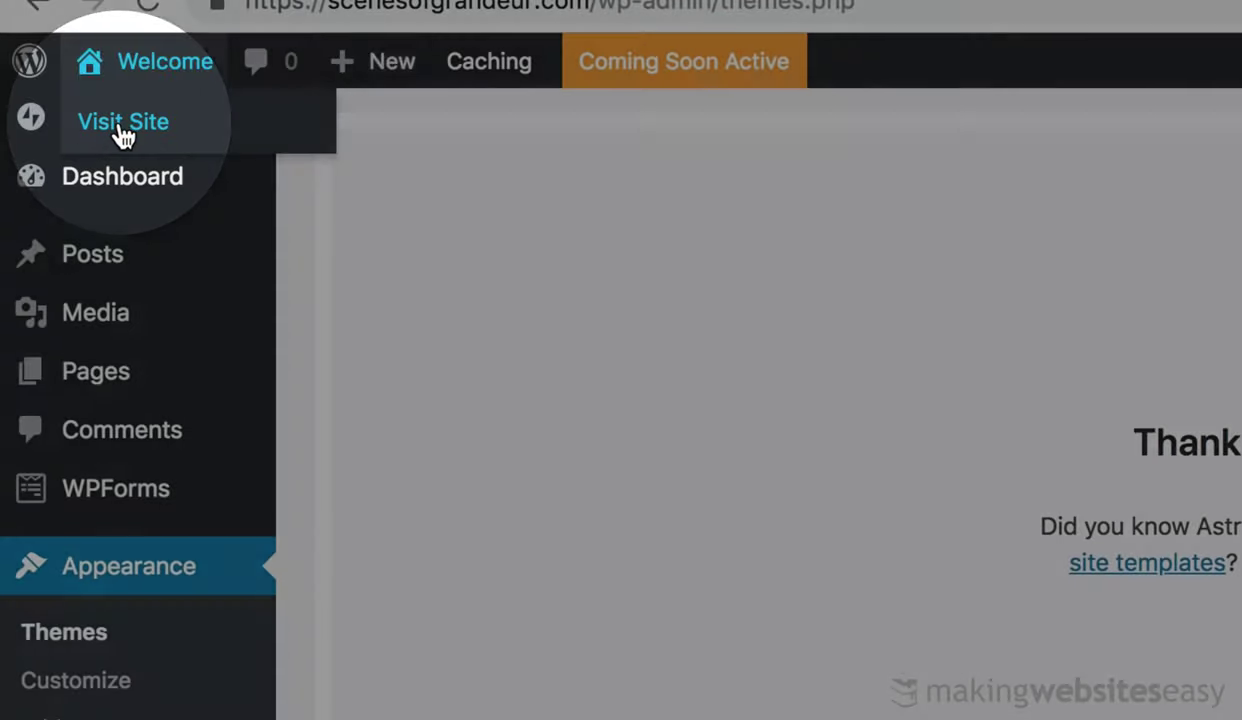
click(89, 99)
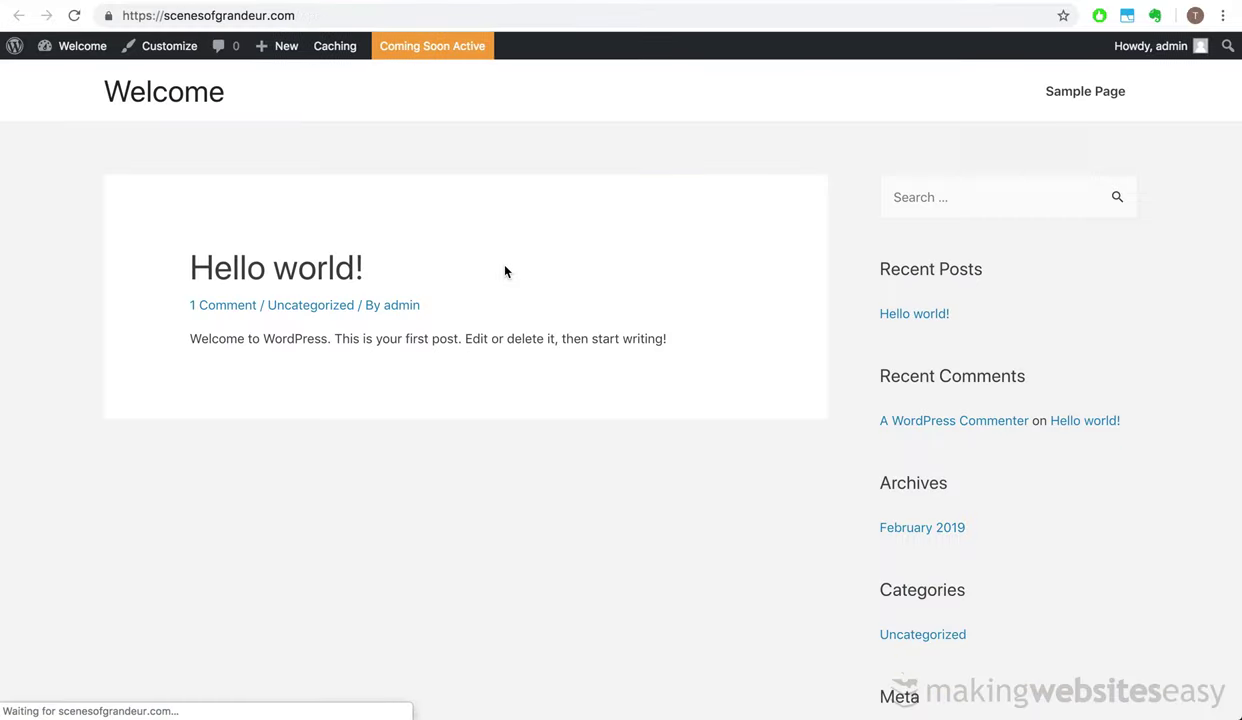
scroll(505, 271, down, 10)
scroll(505, 271, up, 10)
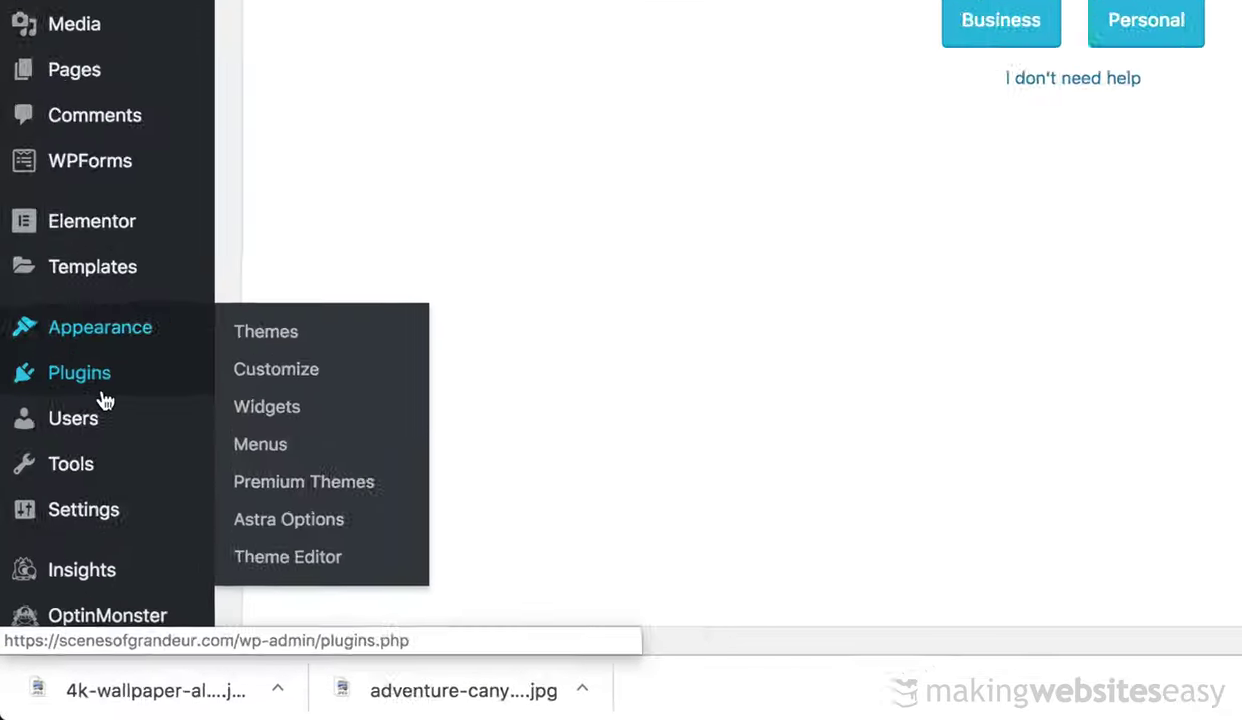
Search for "astra sites" among the new WordPress plugins
mouse_move(103, 381)
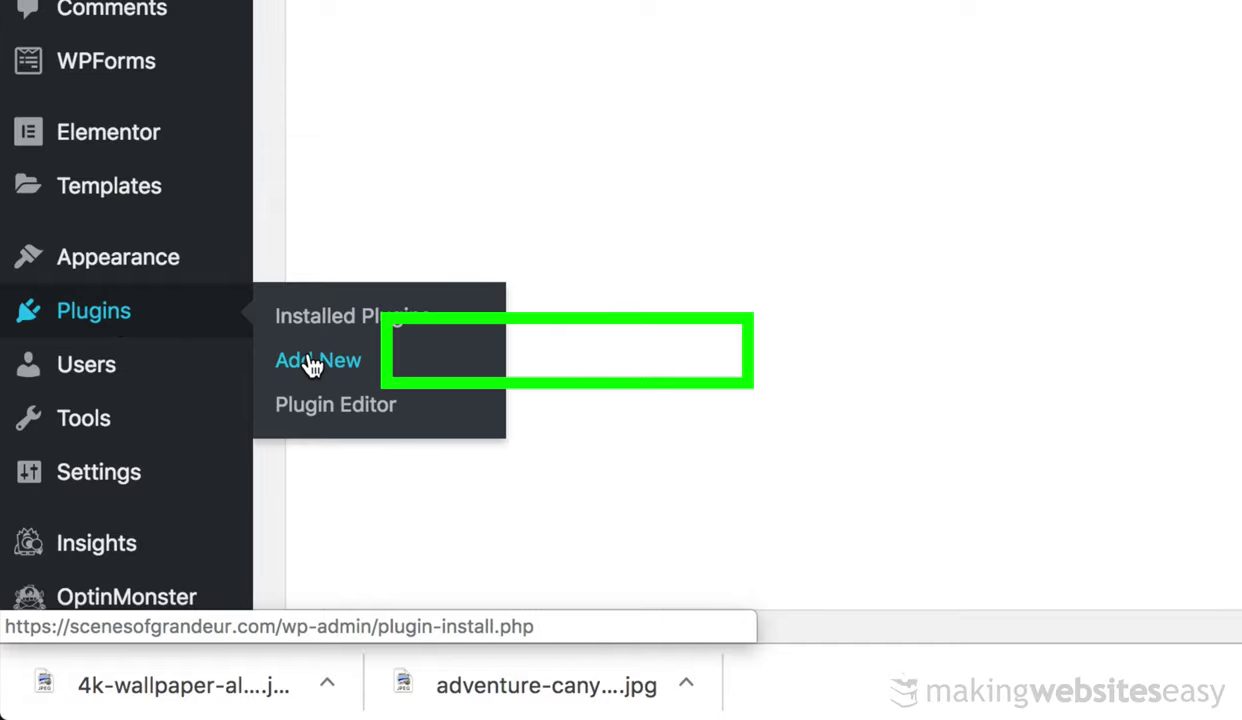
click(313, 363)
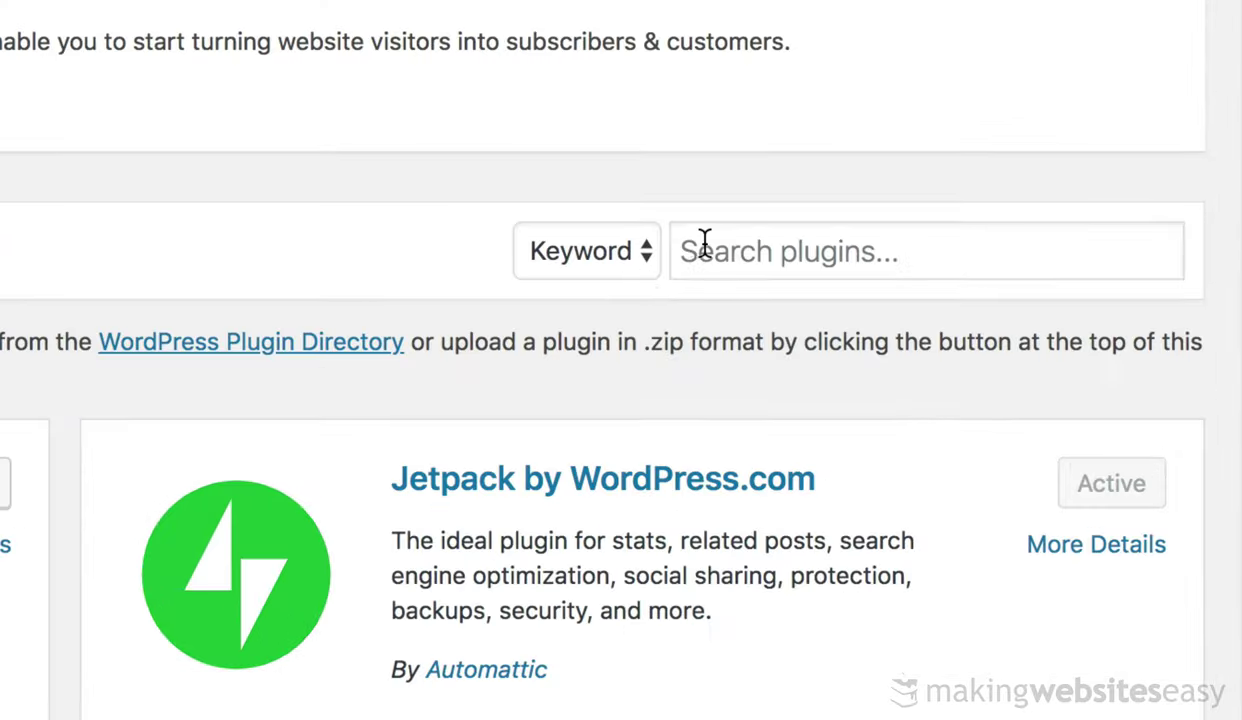
click(988, 469)
text(astra sites)
key(Return)
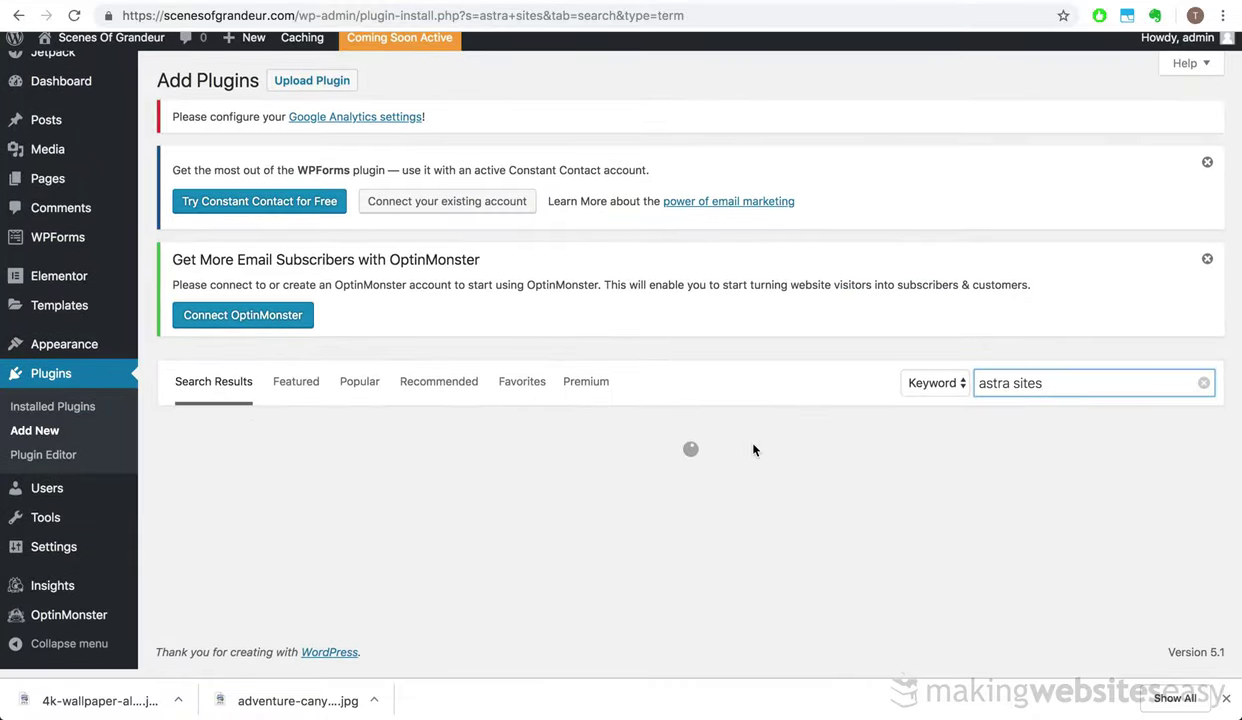
Install and activate the Astra Starter Sites – Elementor, Beaver Builder & Gutenberg Templates plugin
scroll(753, 450, down, 3)
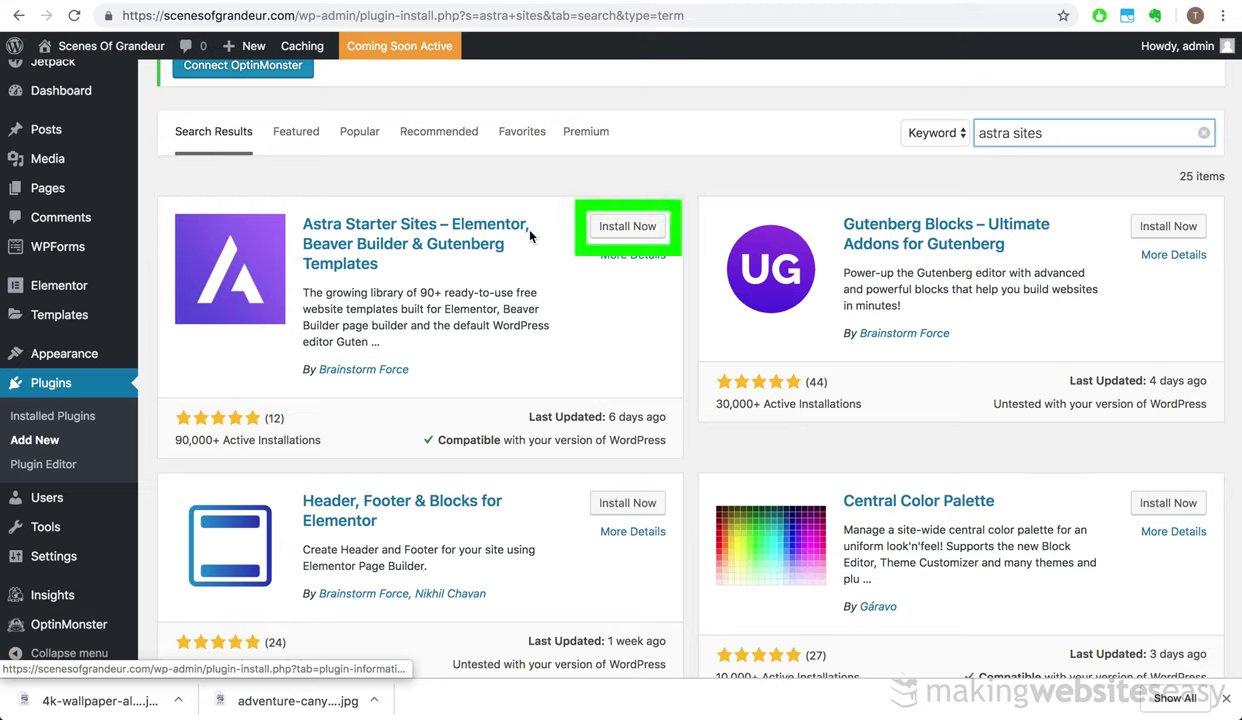
click(604, 228)
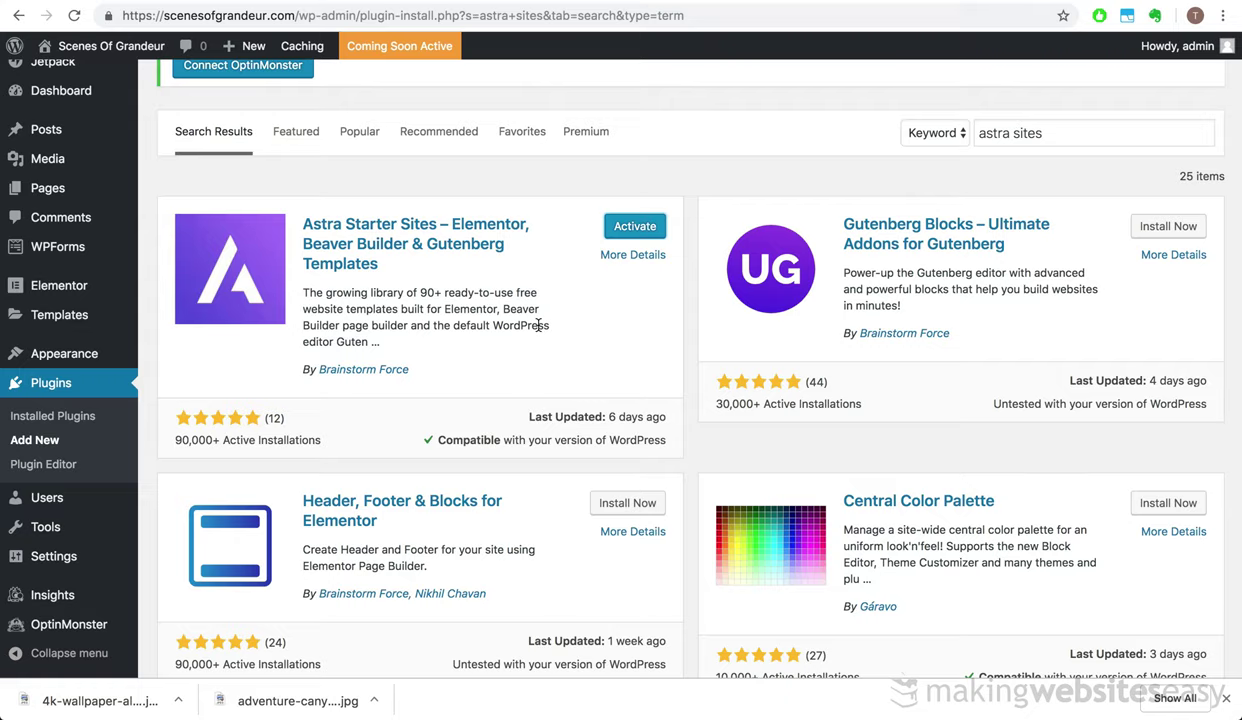
click(631, 232)
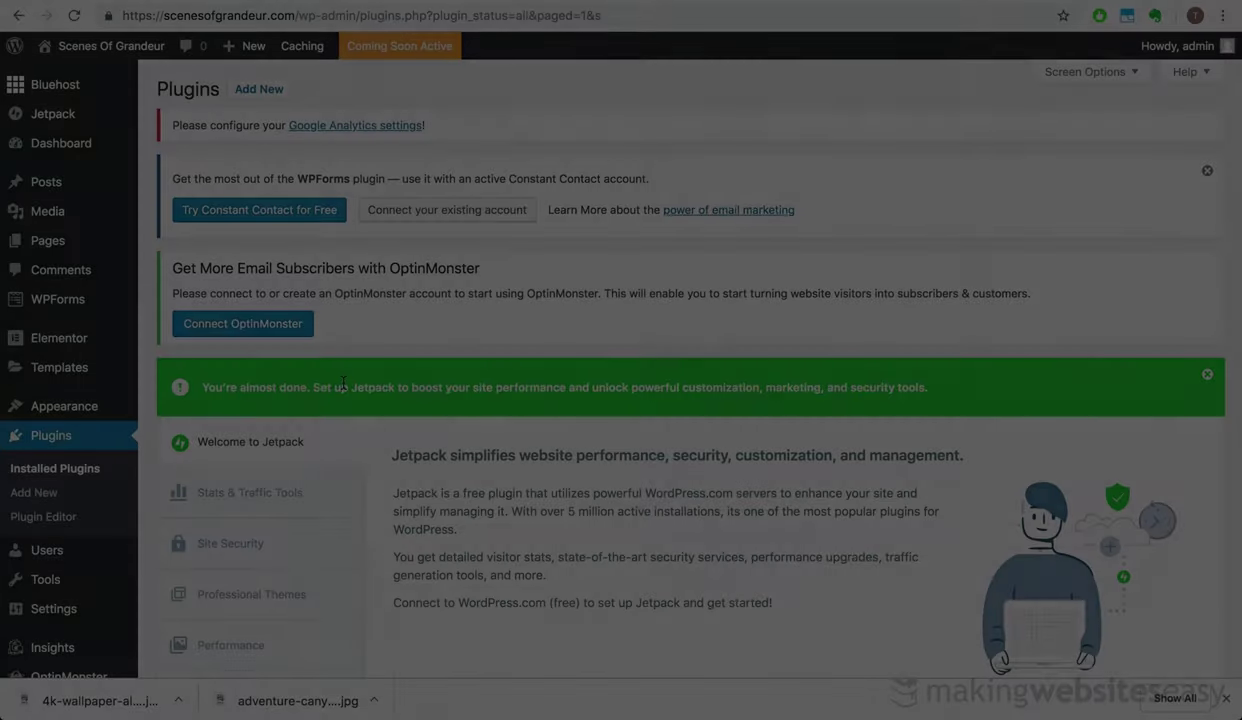
Open the template library of the Astra Starter Sites plugin and select Elementor as the page builder
scroll(343, 385, down, 10)
scroll(404, 318, down, 5)
scroll(404, 318, up, 8)
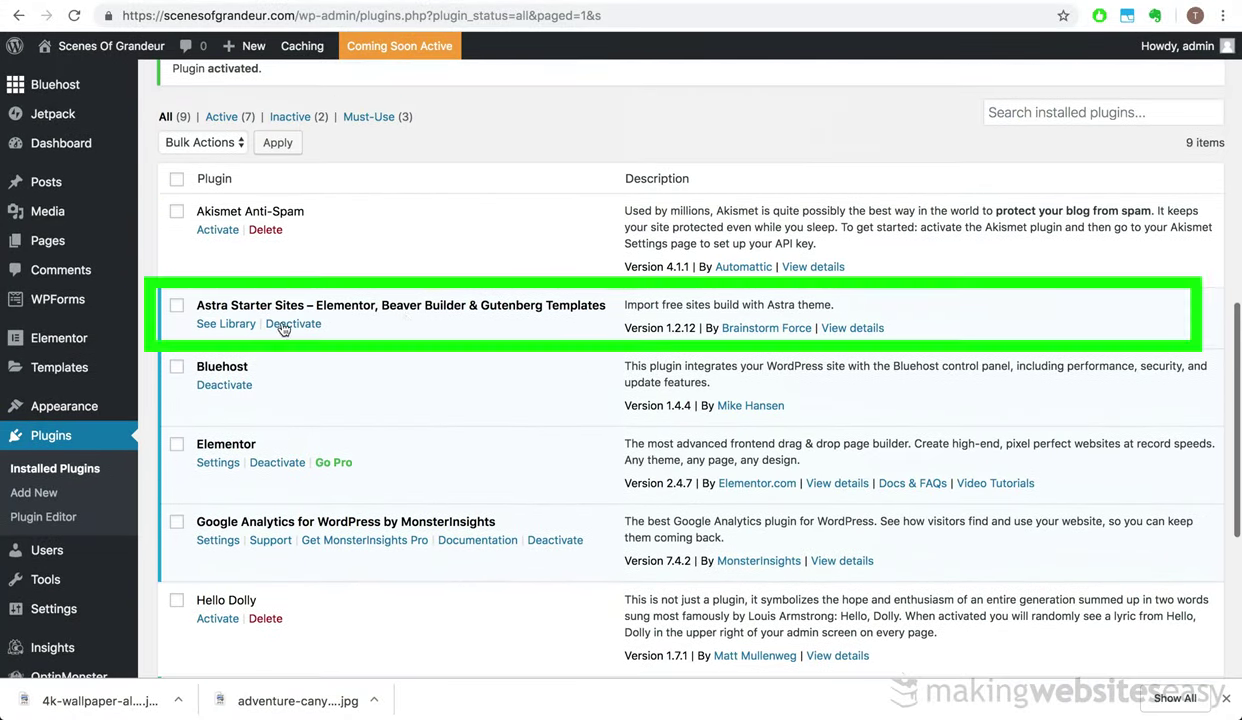
click(238, 326)
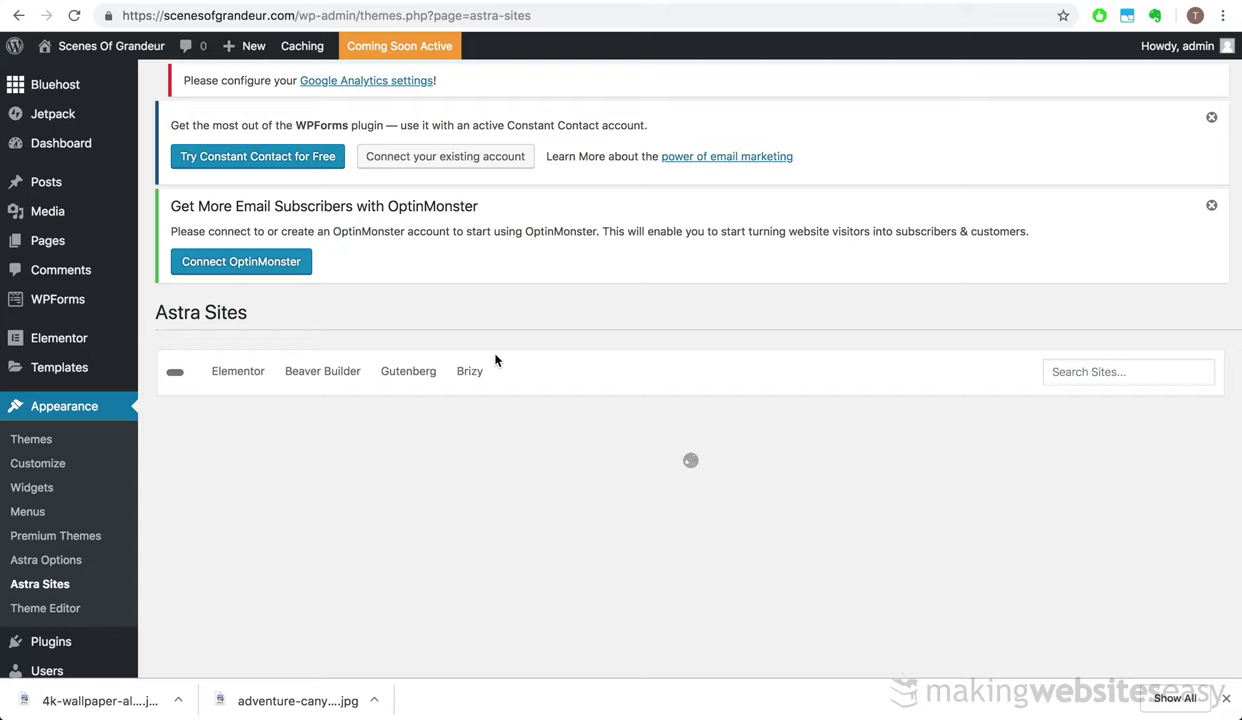
scroll(496, 360, down, 2)
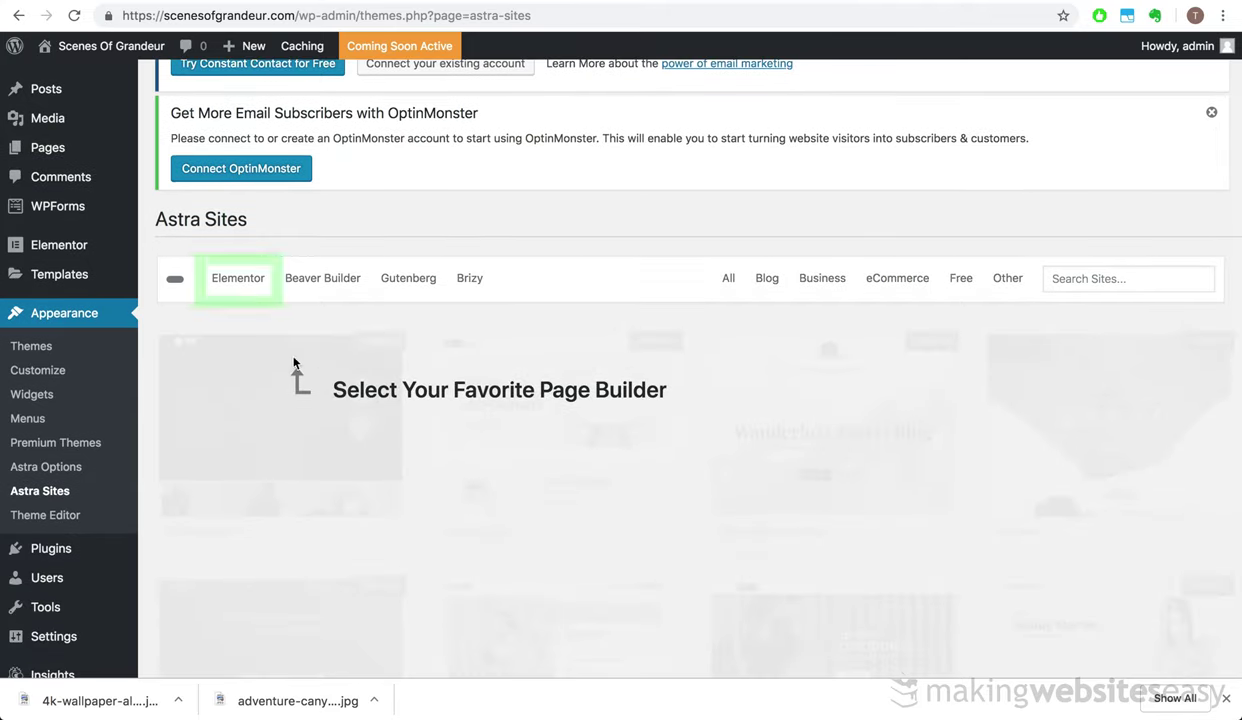
click(245, 279)
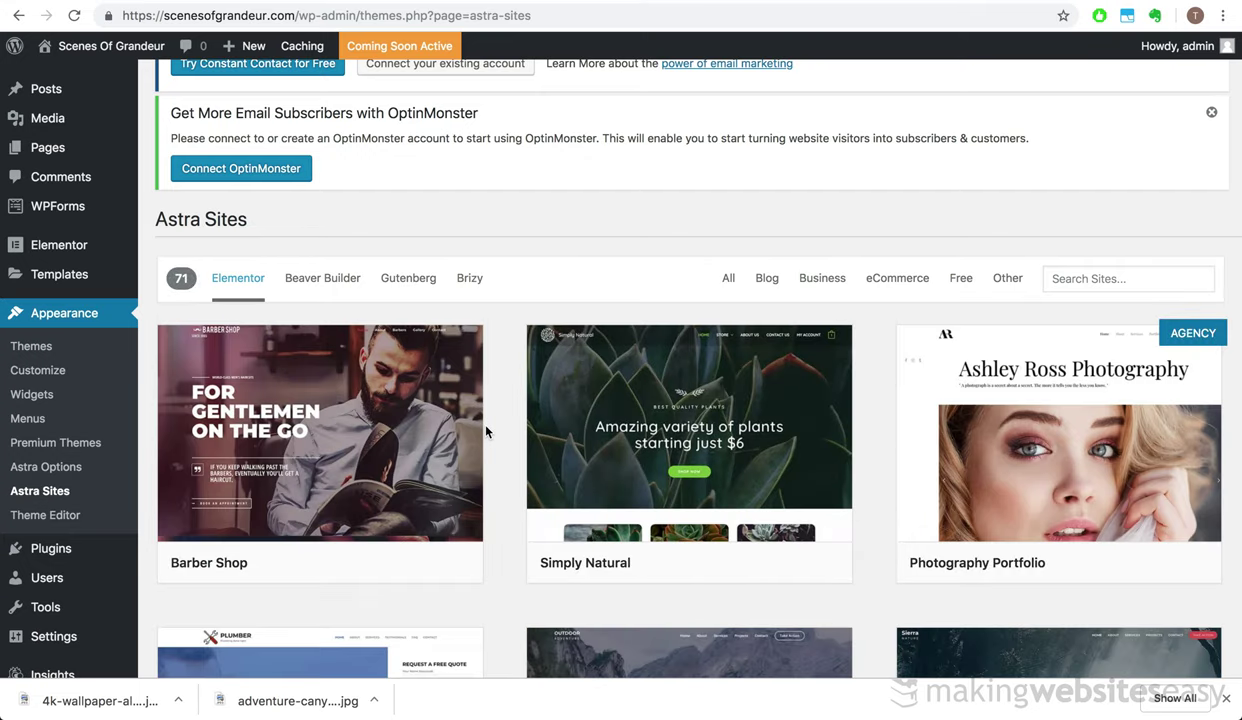
Filter the Elementor starter sites to the Free category and look over the first templates
scroll(507, 432, down, 2)
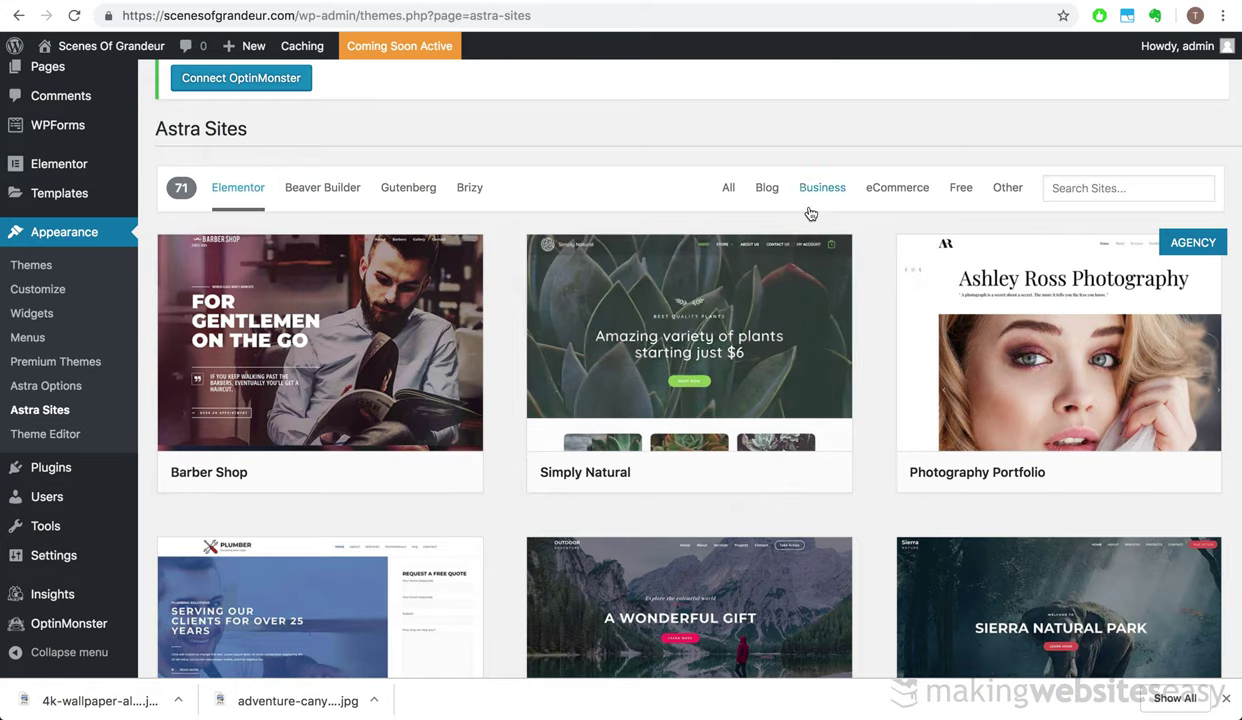
click(961, 188)
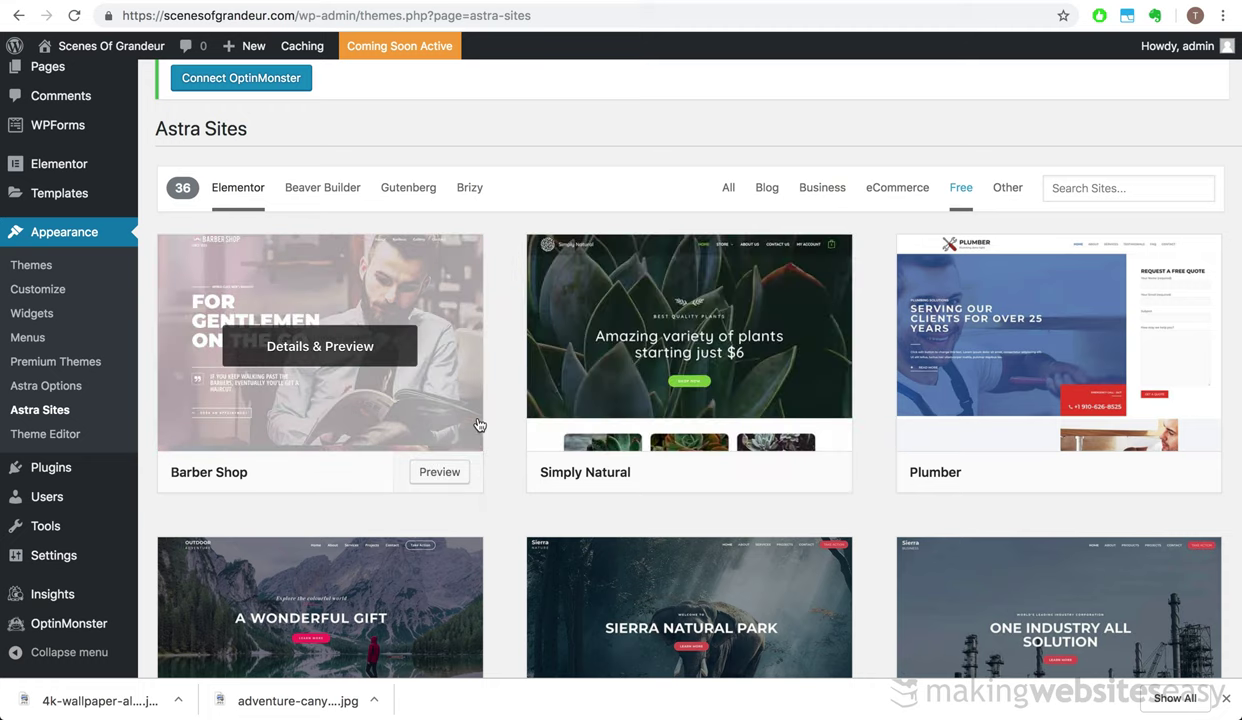
scroll(504, 426, down, 4)
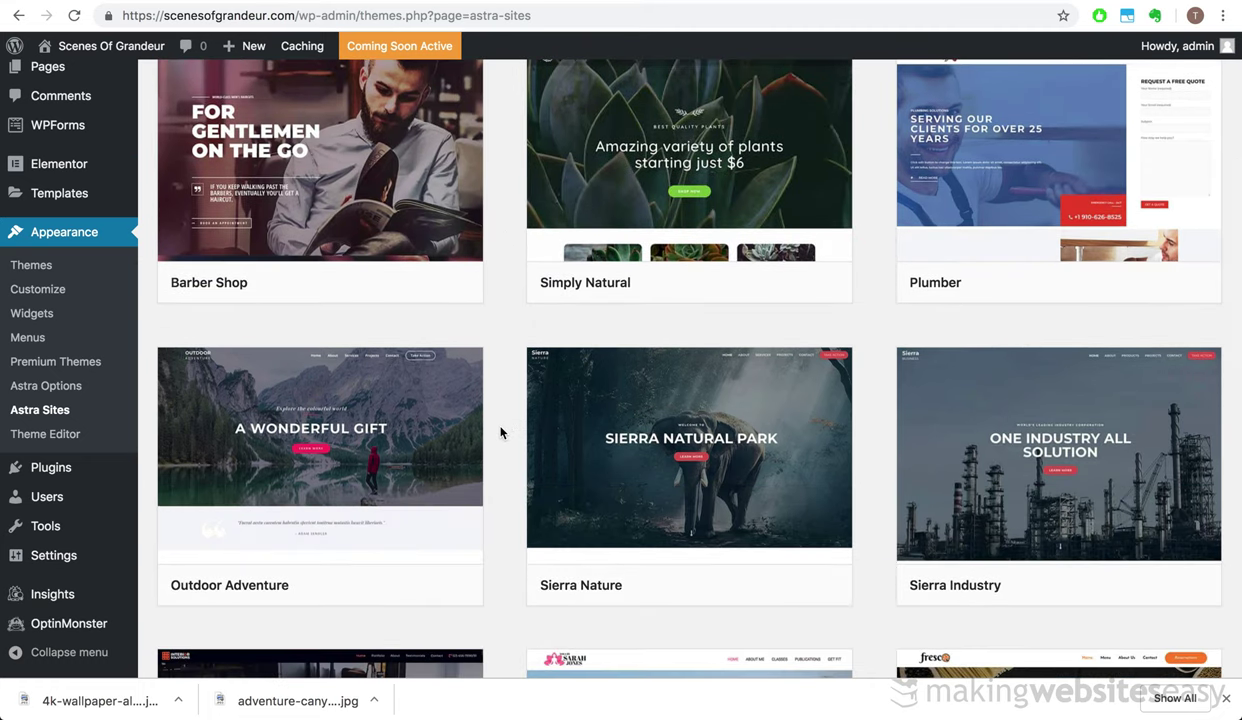
scroll(501, 432, up, 1)
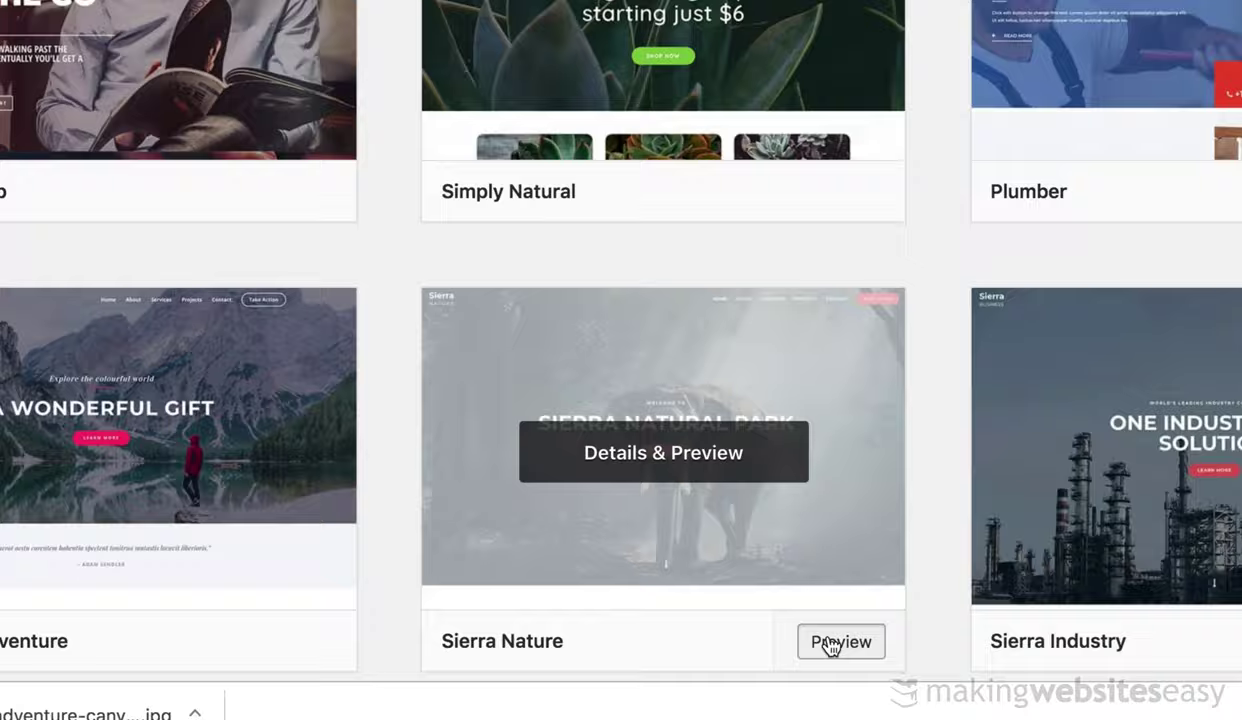
Preview the Sierra Nature starter site, look through its whole home page, and close the preview
click(881, 630)
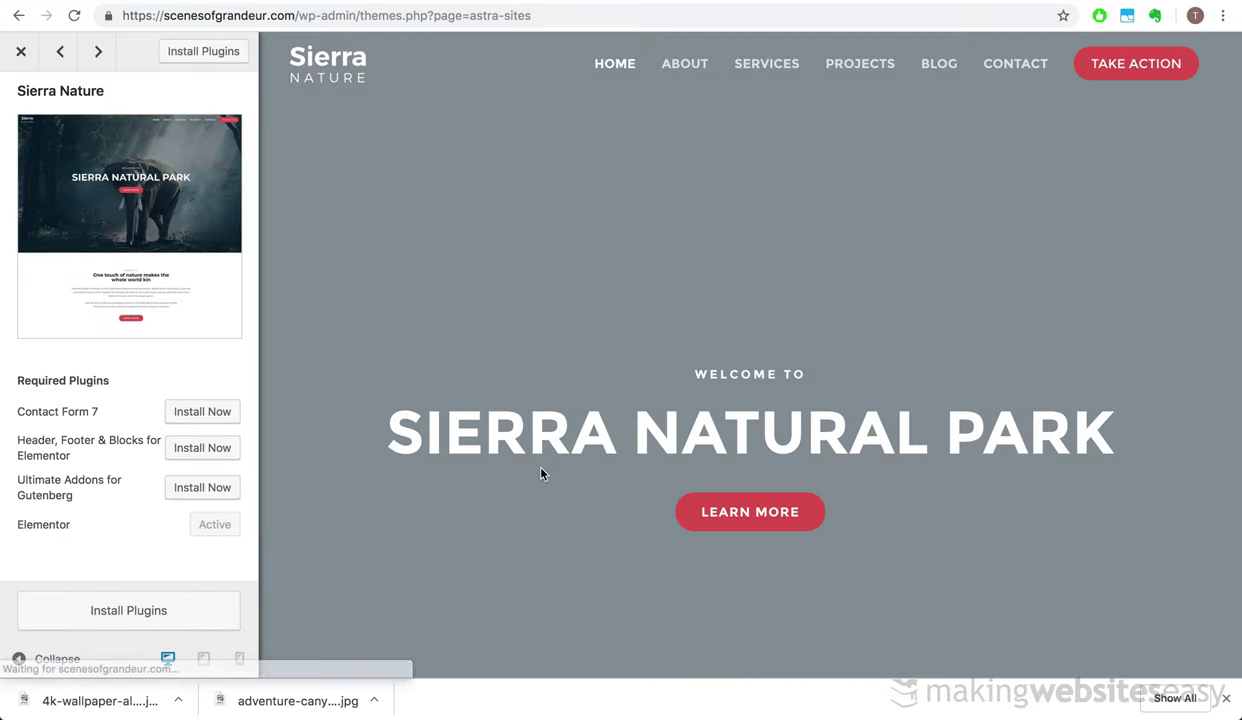
scroll(540, 473, down, 4)
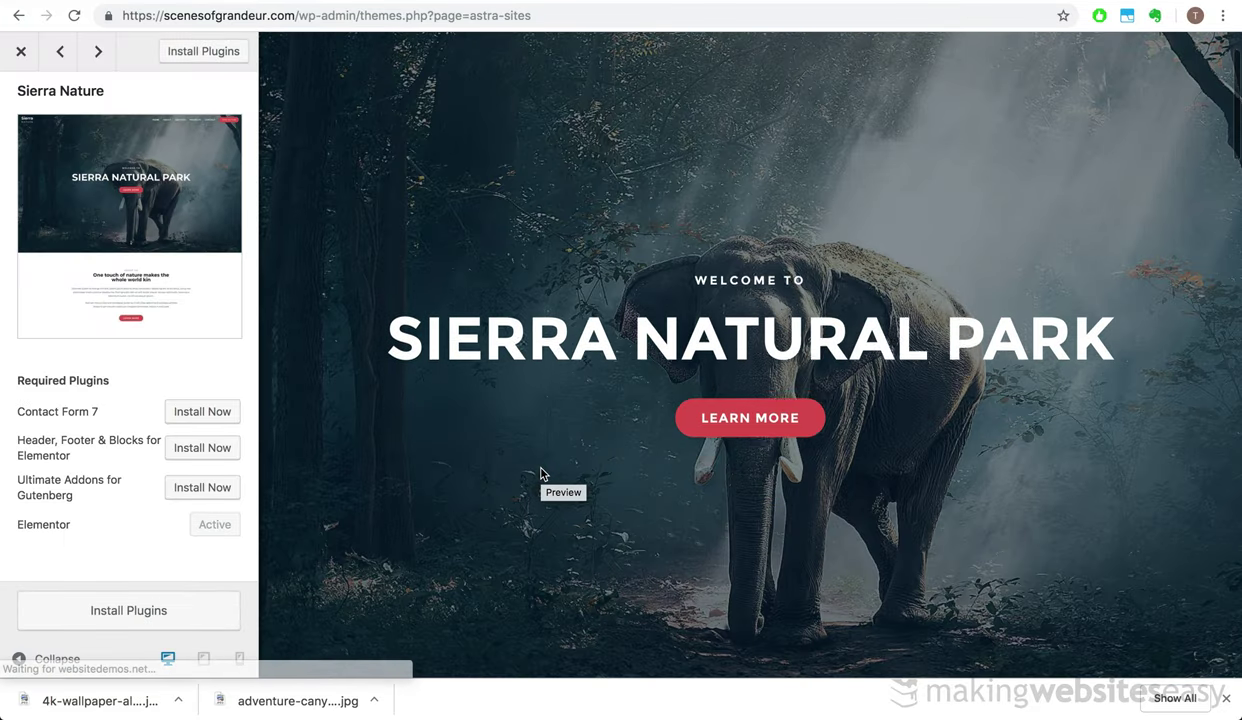
scroll(540, 473, down, 8)
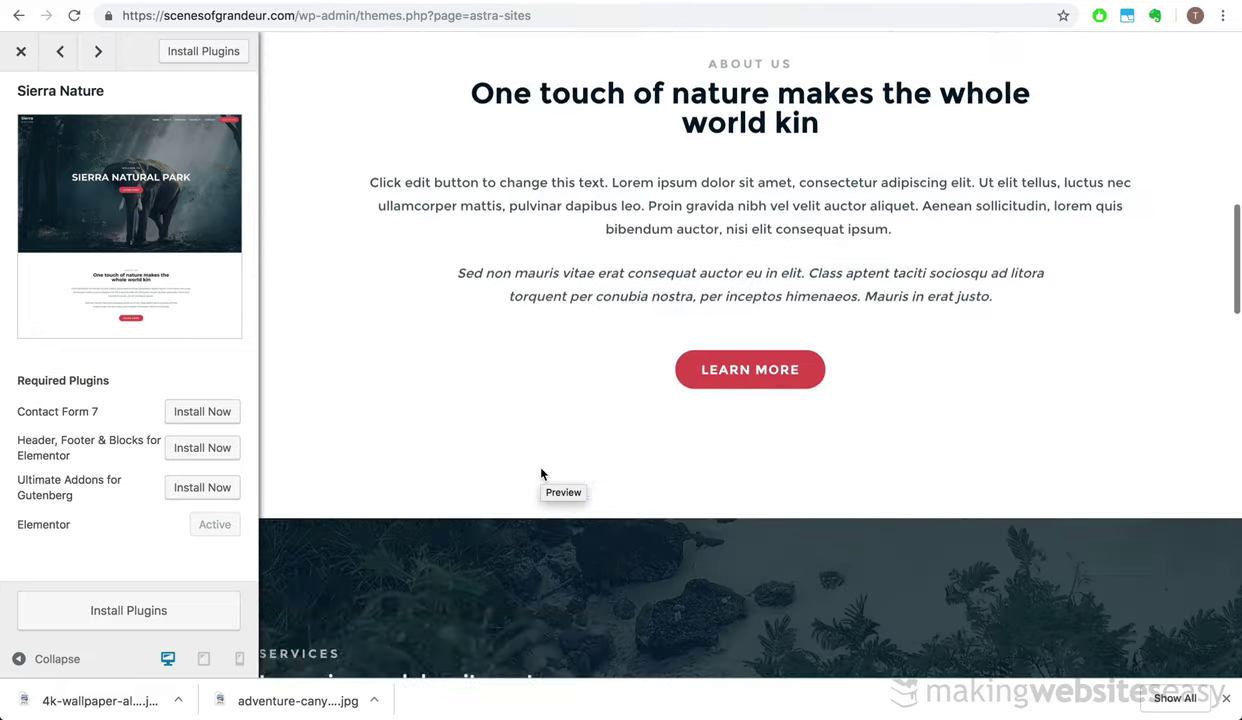
scroll(540, 473, down, 5)
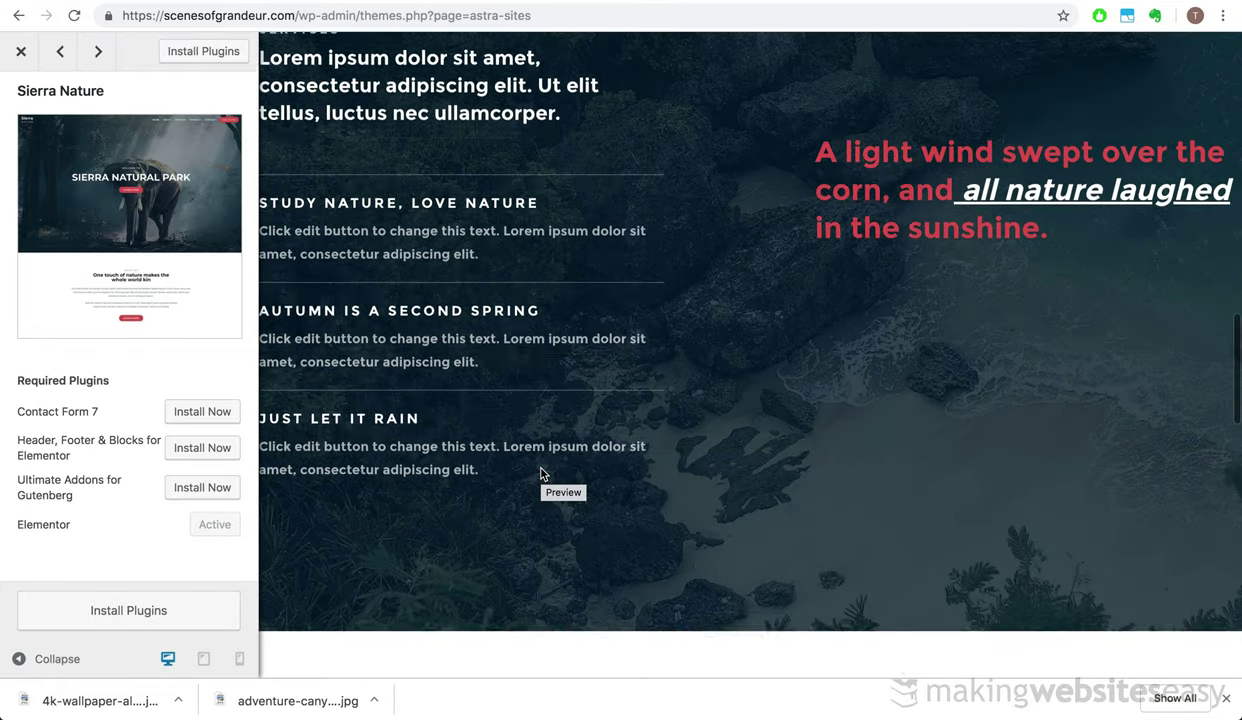
scroll(735, 493, down, 5)
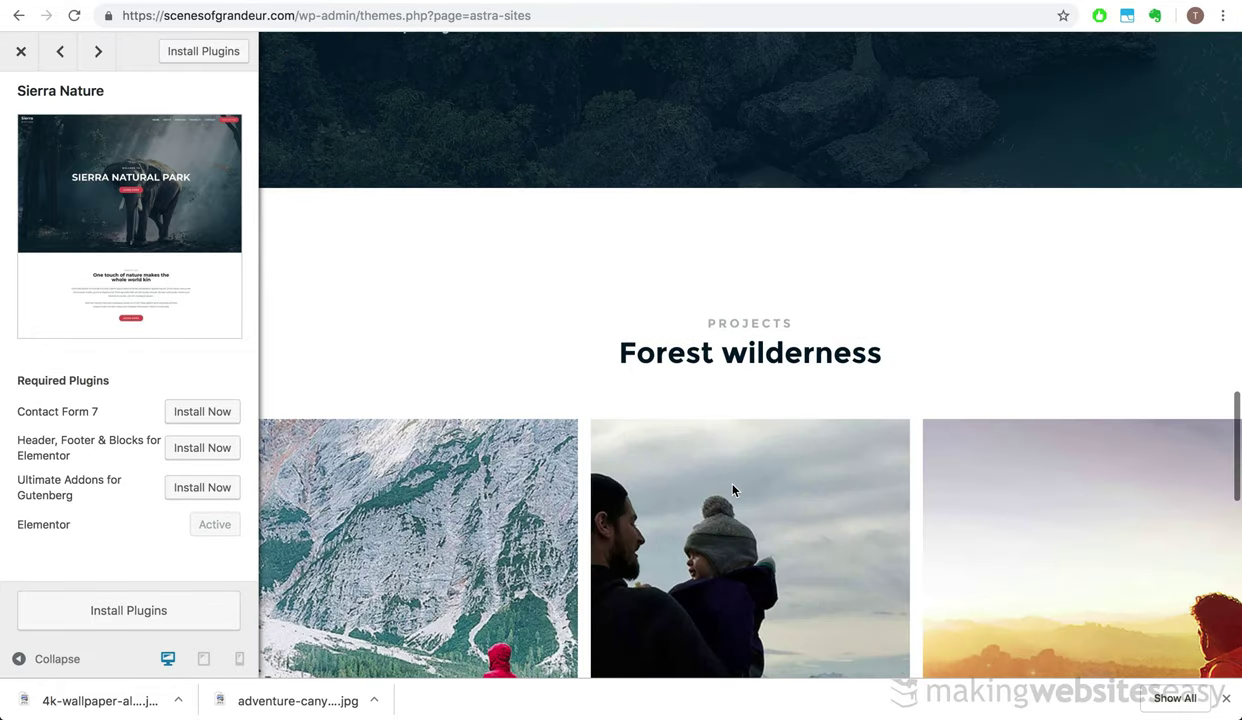
scroll(733, 490, down, 8)
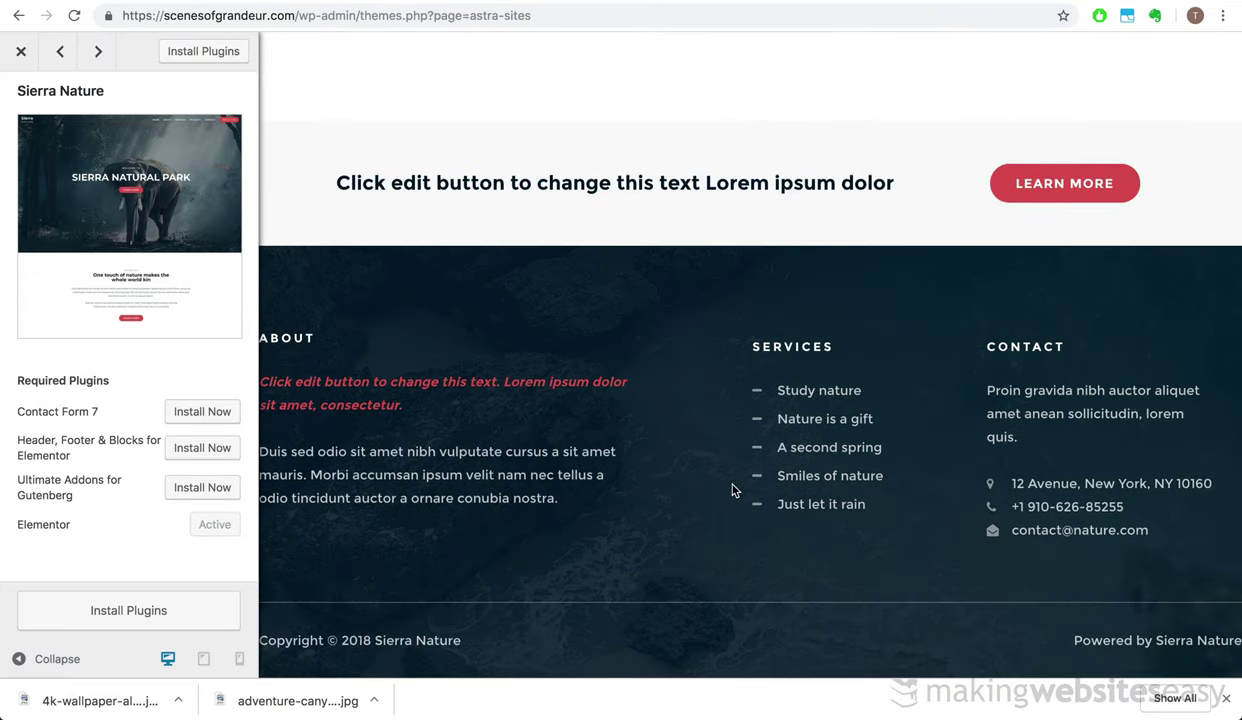
scroll(732, 490, up, 15)
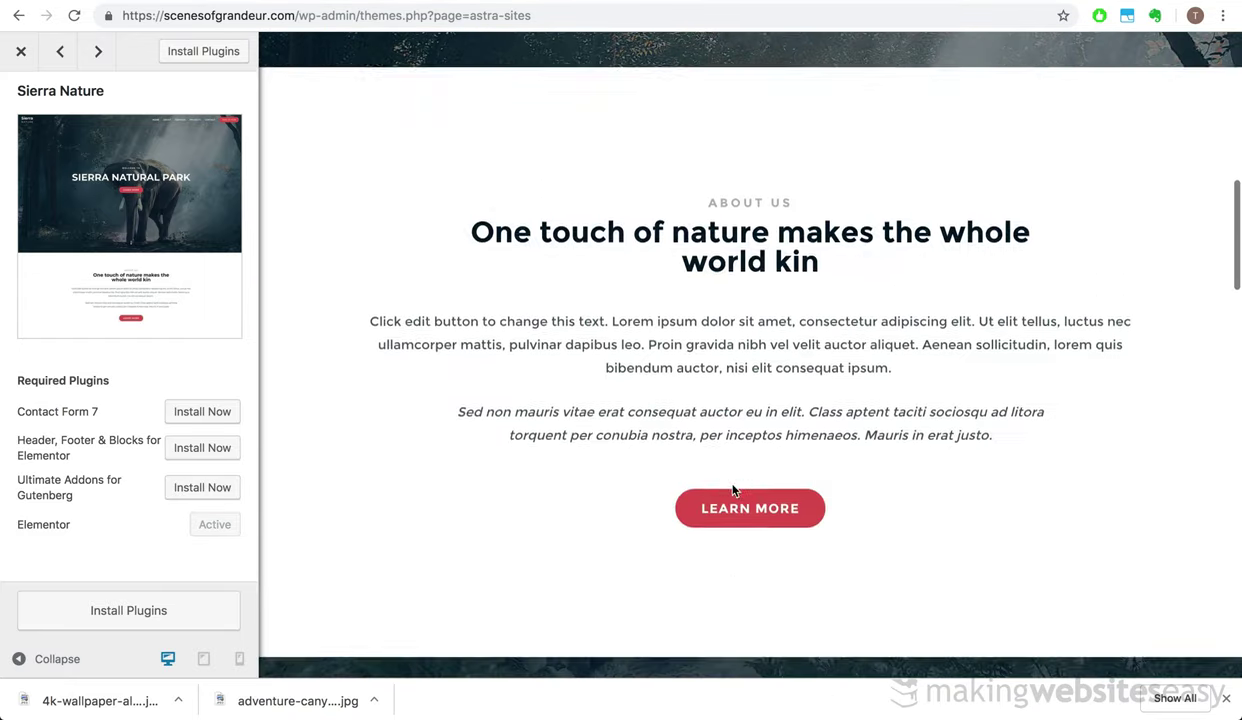
scroll(733, 490, up, 5)
click(20, 55)
Preview the Barber Shop starter site, look through its page down to the footer, and close the preview
click(415, 353)
scroll(640, 410, down, 5)
scroll(640, 410, down, 10)
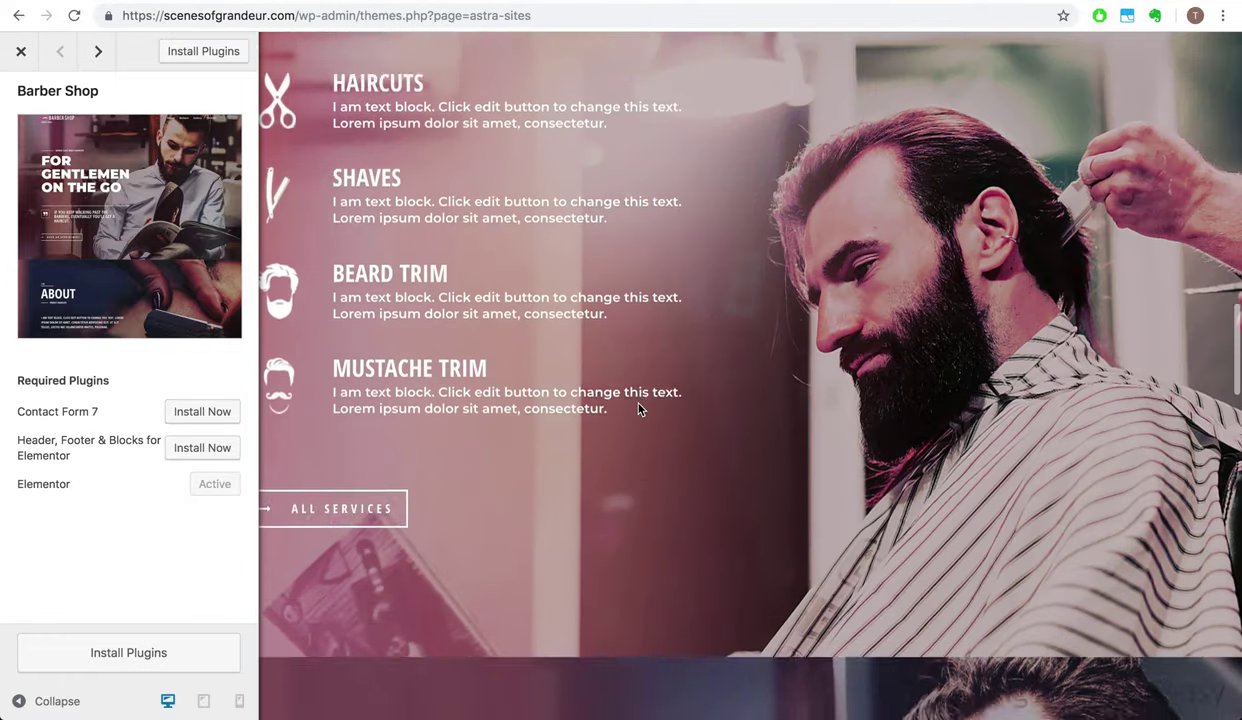
scroll(639, 409, down, 15)
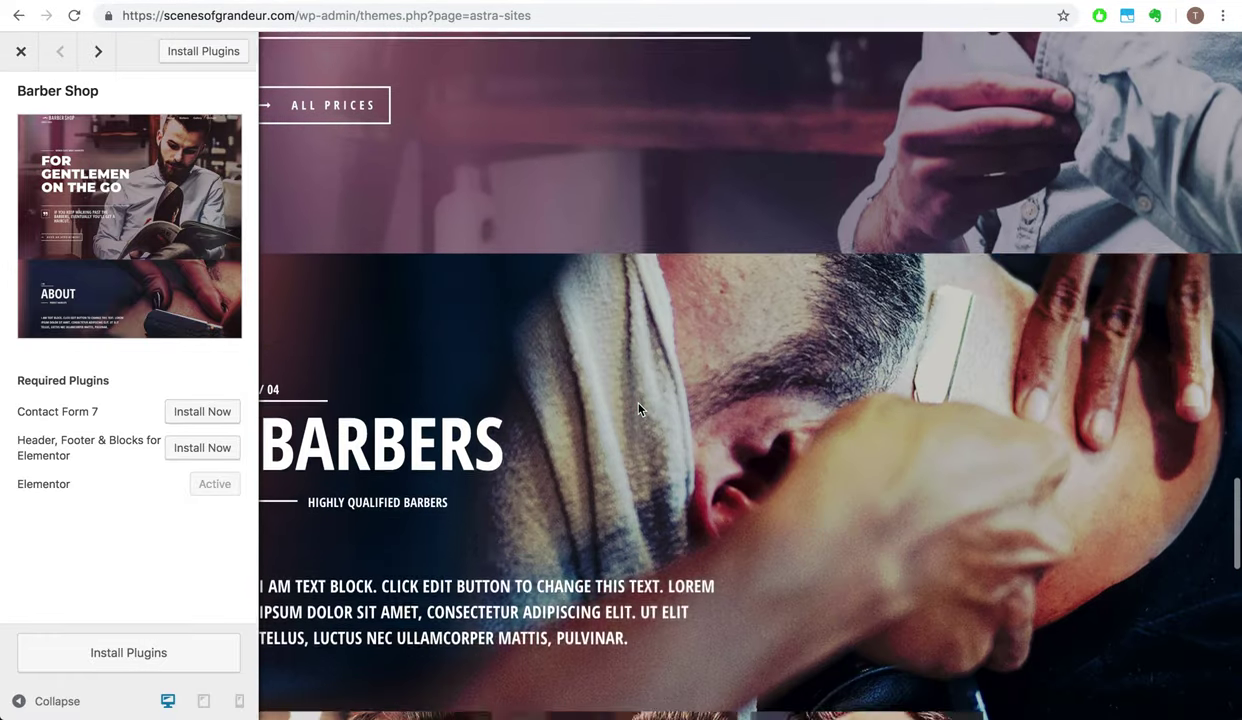
scroll(639, 409, down, 10)
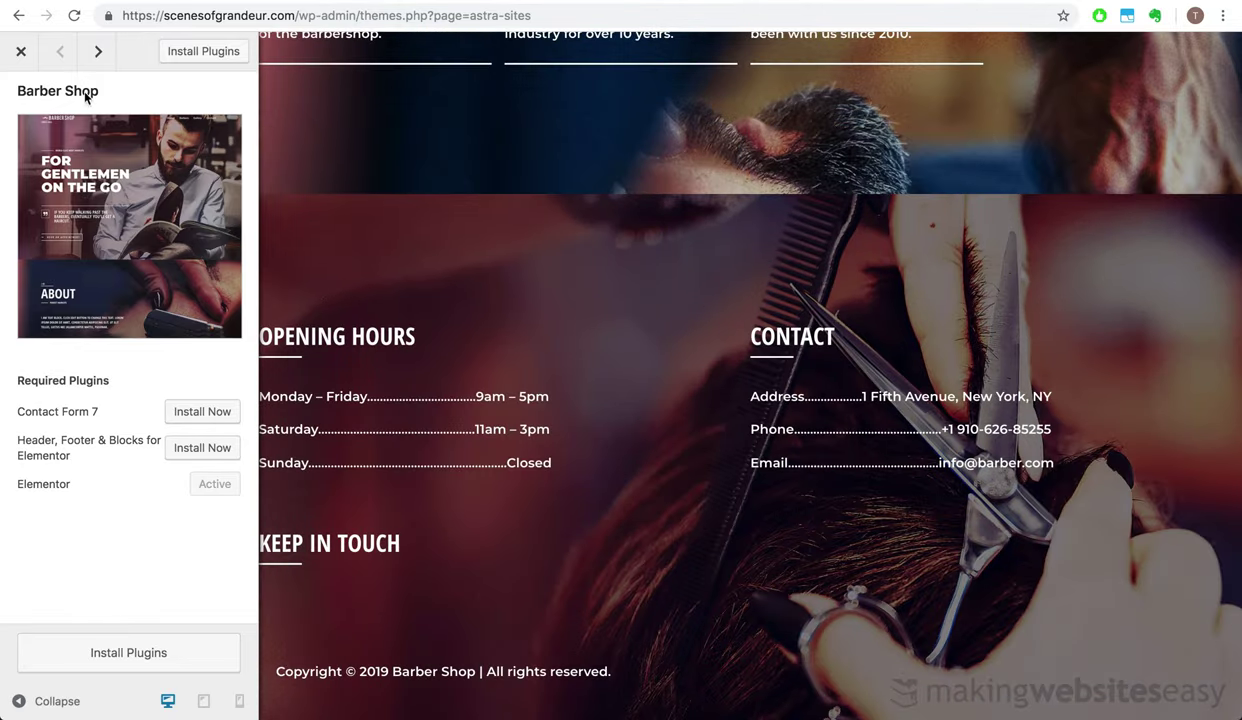
click(20, 51)
Browse more free starter sites, preview the full Simply Natural home page, and return to the template library
scroll(611, 385, down, 3)
scroll(613, 385, down, 5)
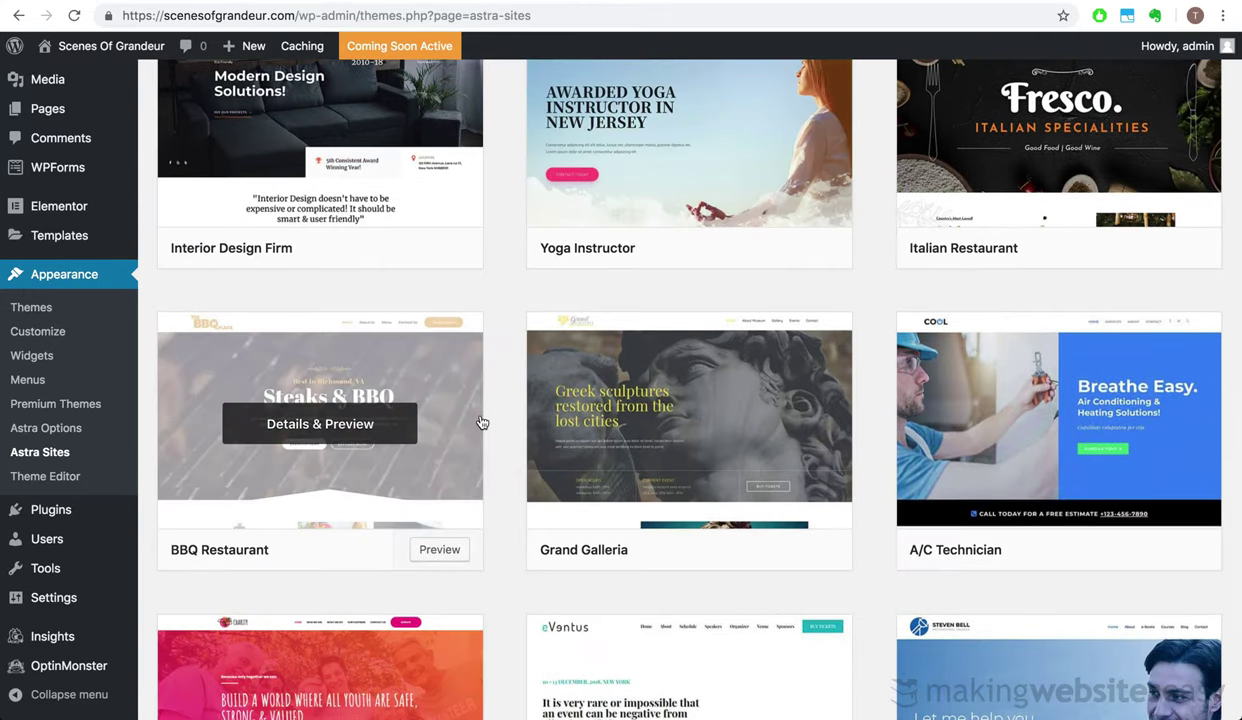
scroll(731, 225, up, 8)
scroll(731, 225, up, 3)
scroll(800, 320, down, 2)
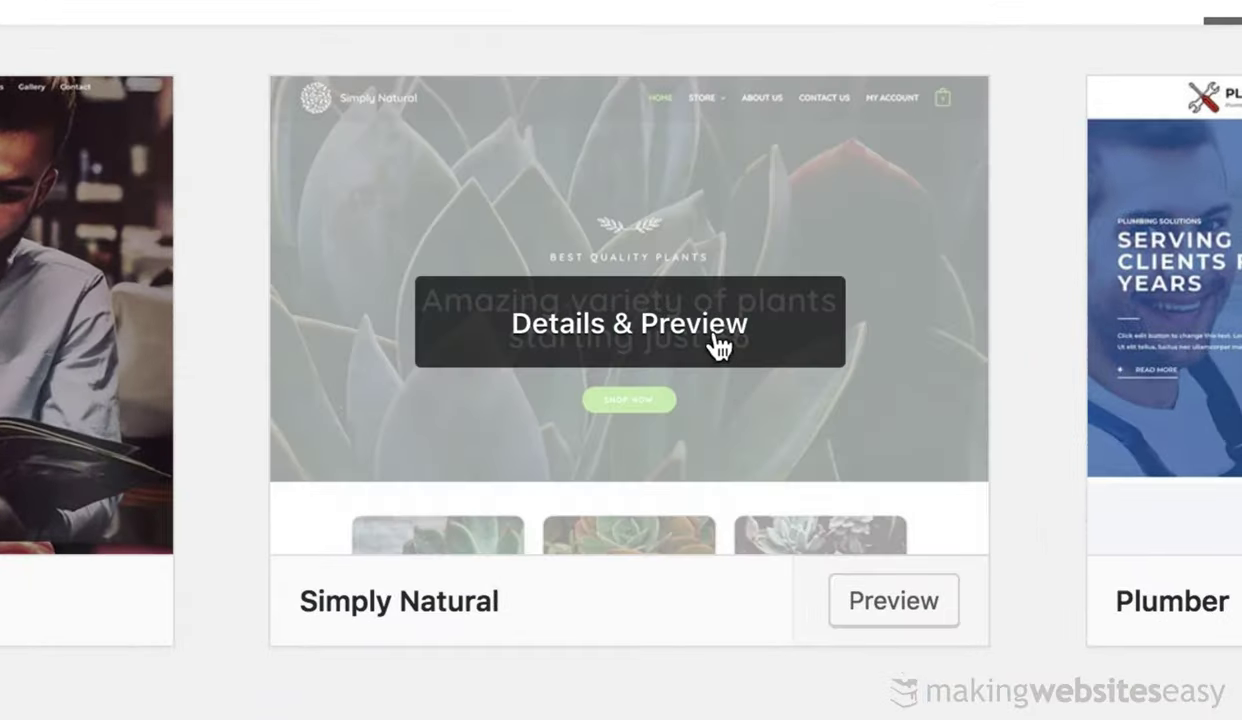
click(876, 599)
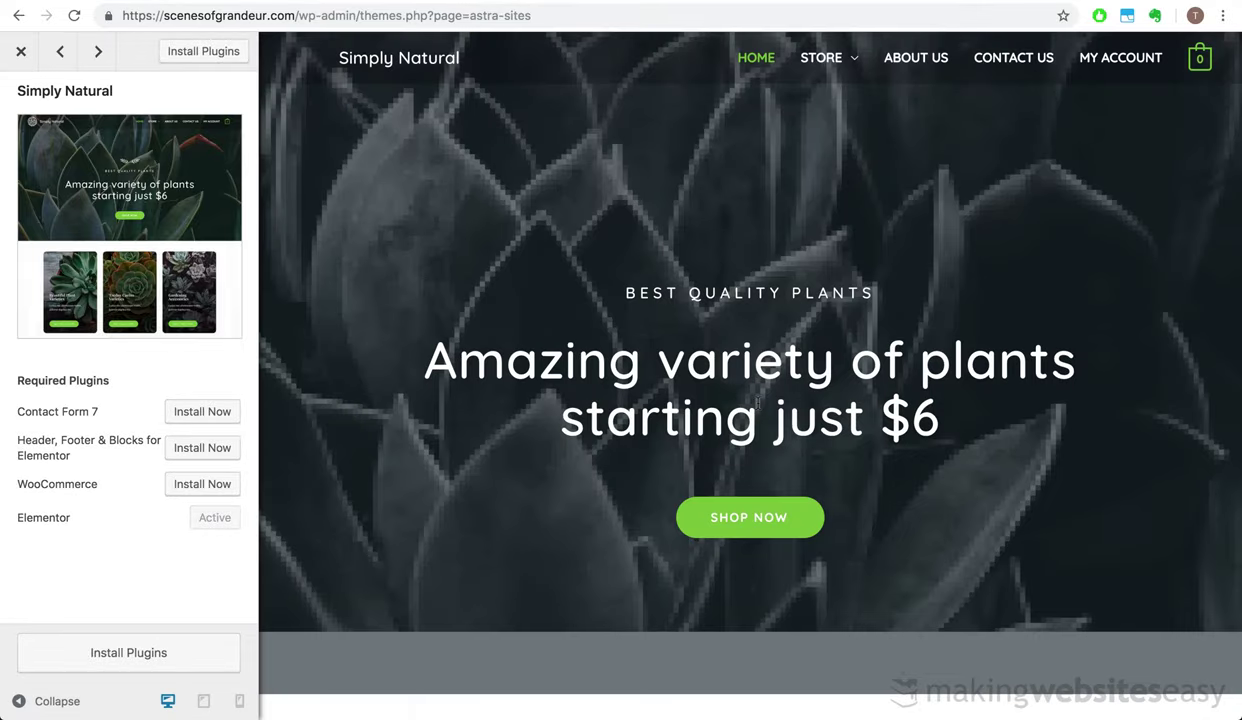
scroll(735, 420, down, 2)
scroll(735, 420, up, 2)
scroll(735, 420, down, 1)
scroll(735, 420, down, 6)
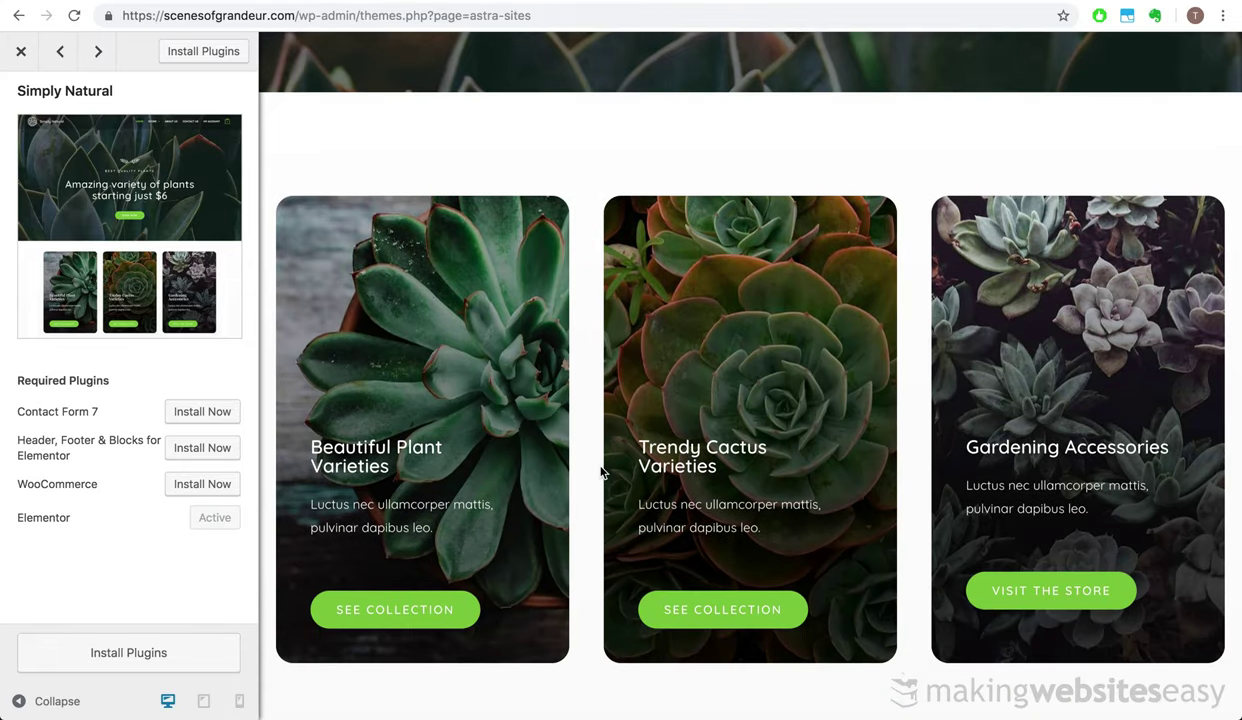
scroll(605, 465, down, 5)
scroll(602, 473, down, 3)
scroll(601, 473, down, 7)
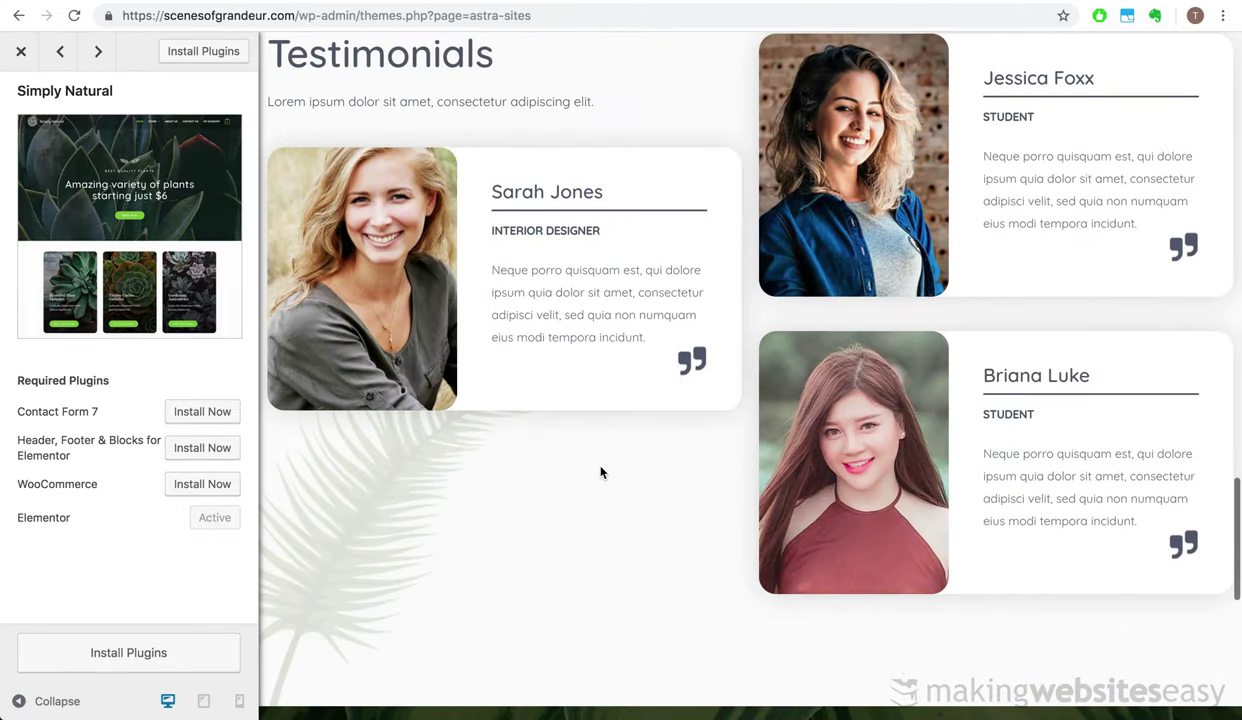
scroll(601, 472, down, 6)
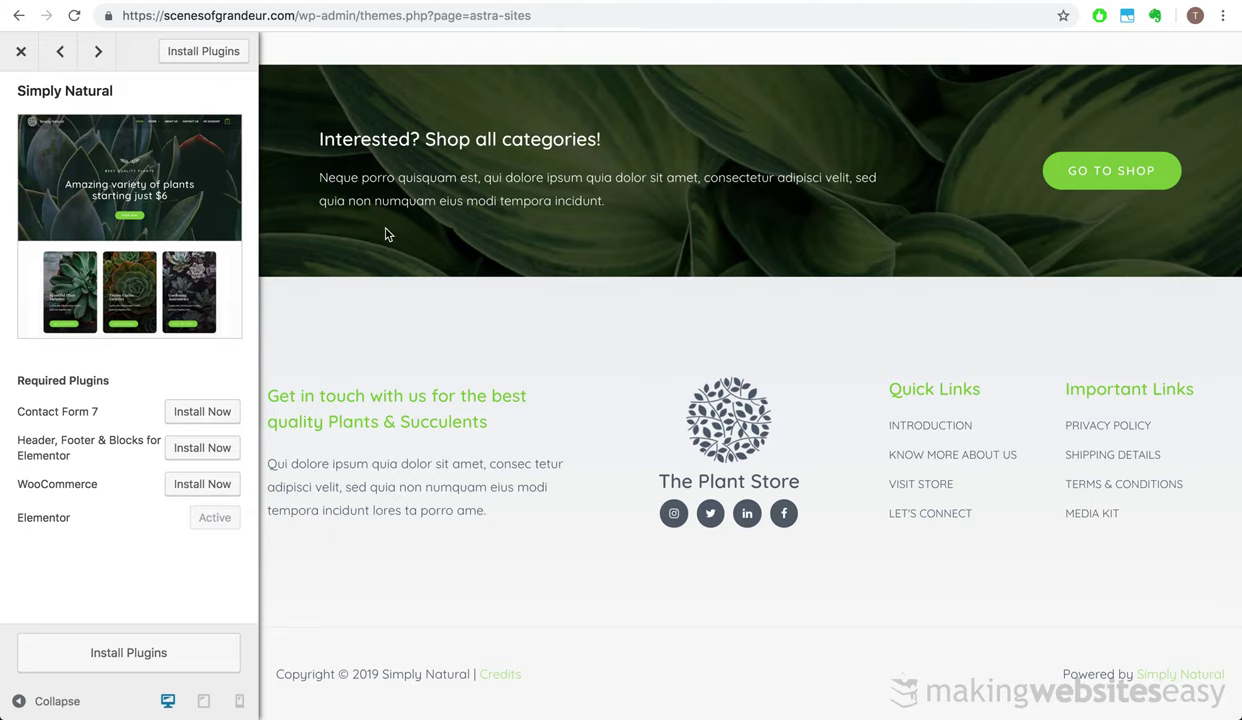
scroll(386, 234, up, 12)
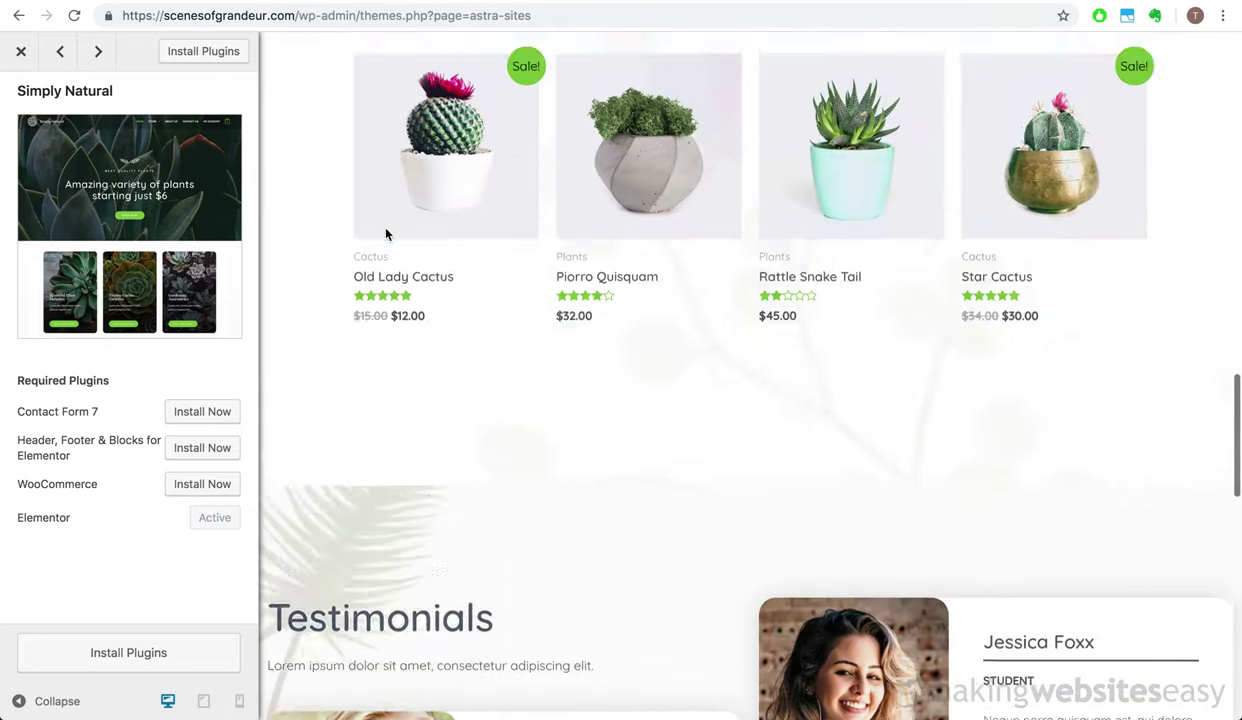
scroll(386, 234, up, 10)
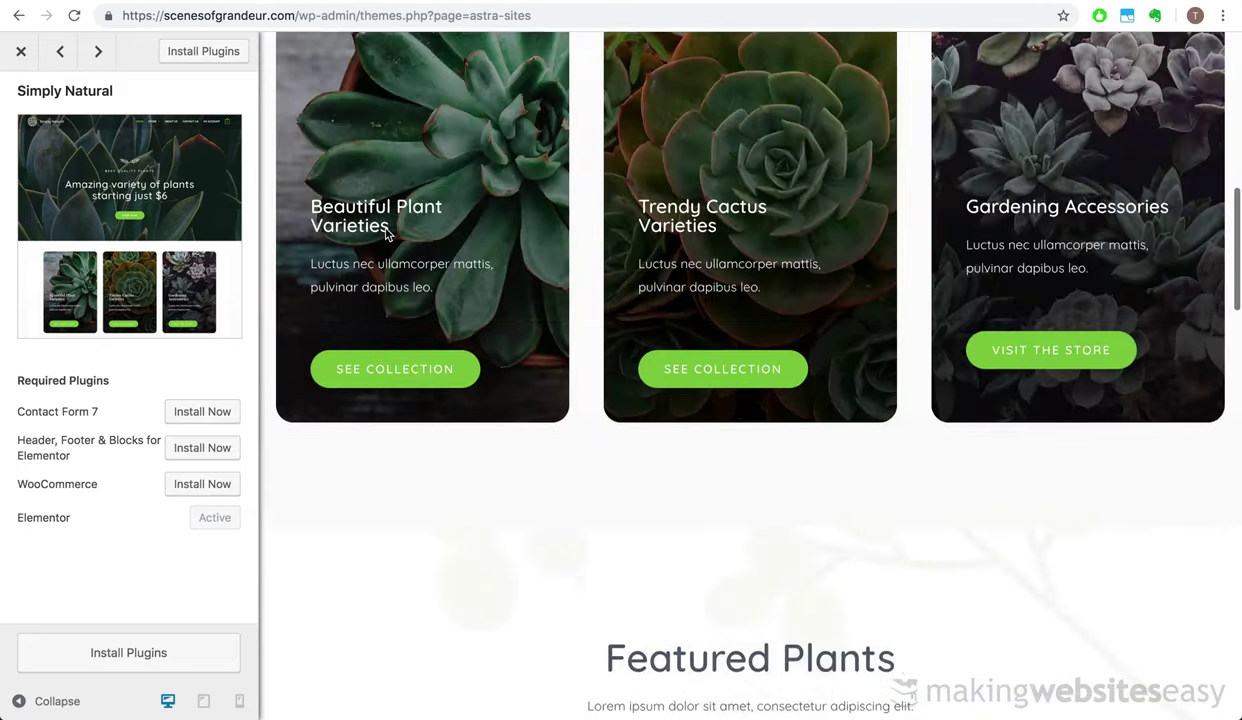
scroll(386, 234, up, 3)
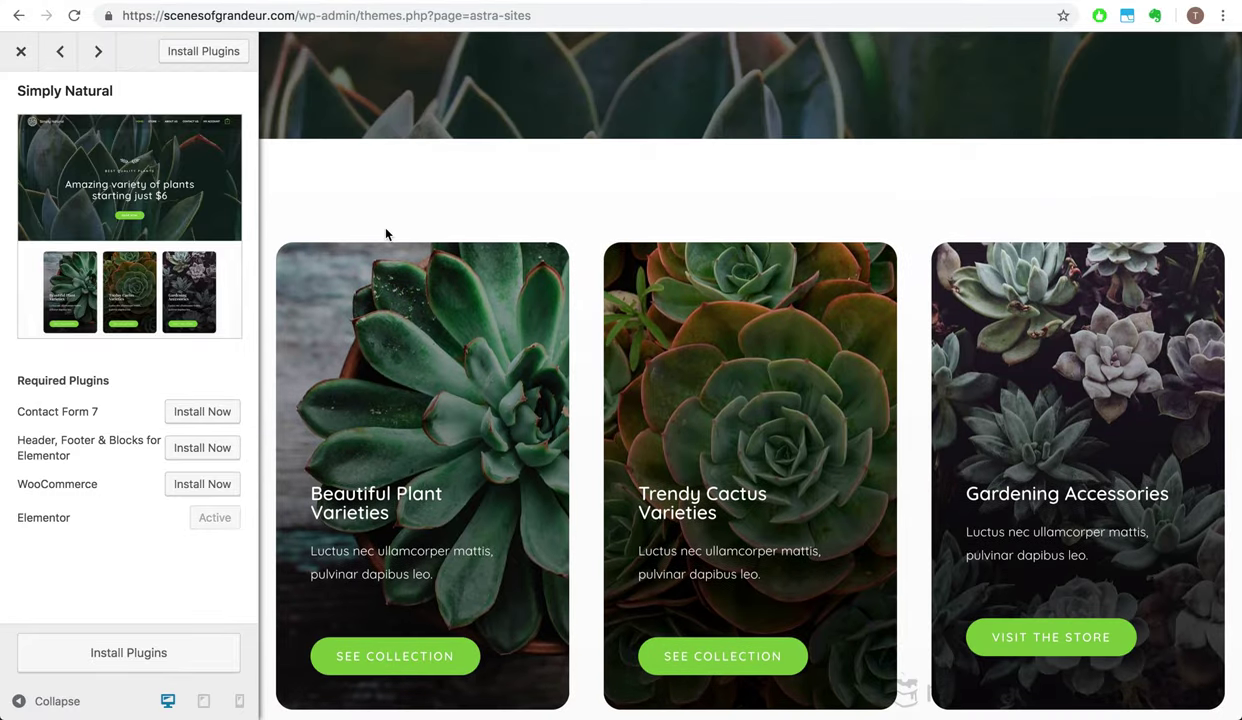
scroll(386, 234, up, 5)
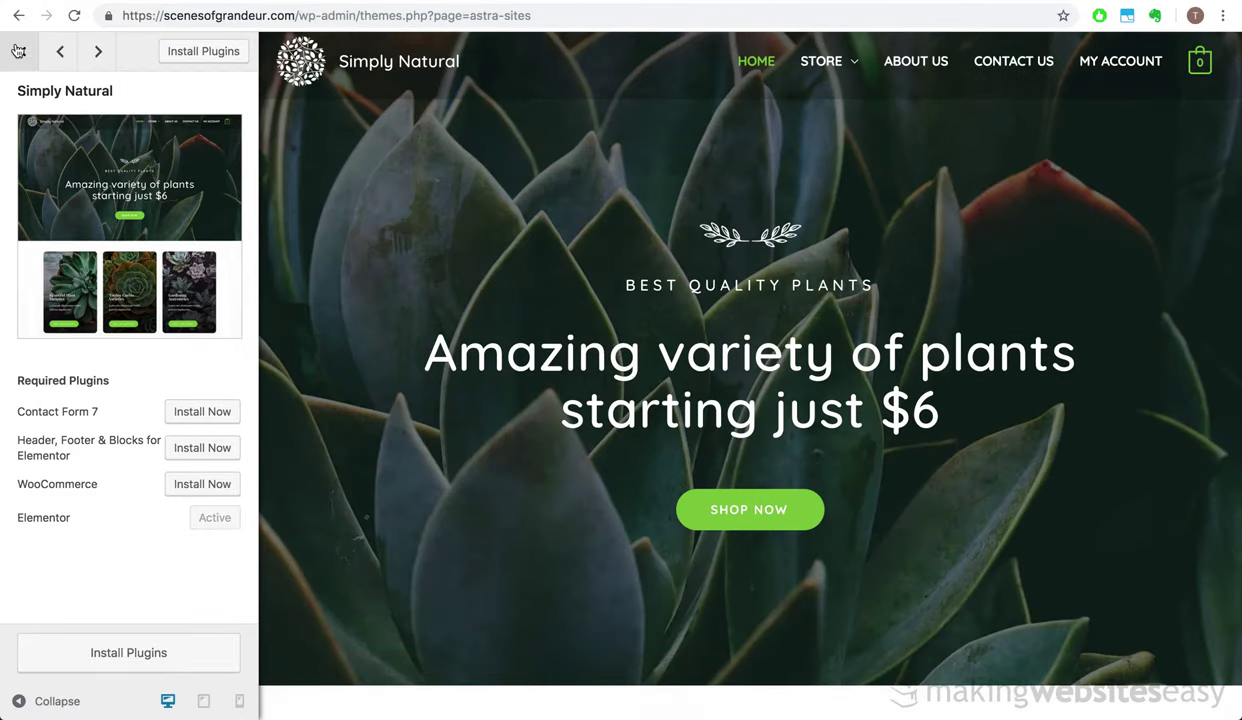
click(18, 51)
scroll(330, 290, down, 3)
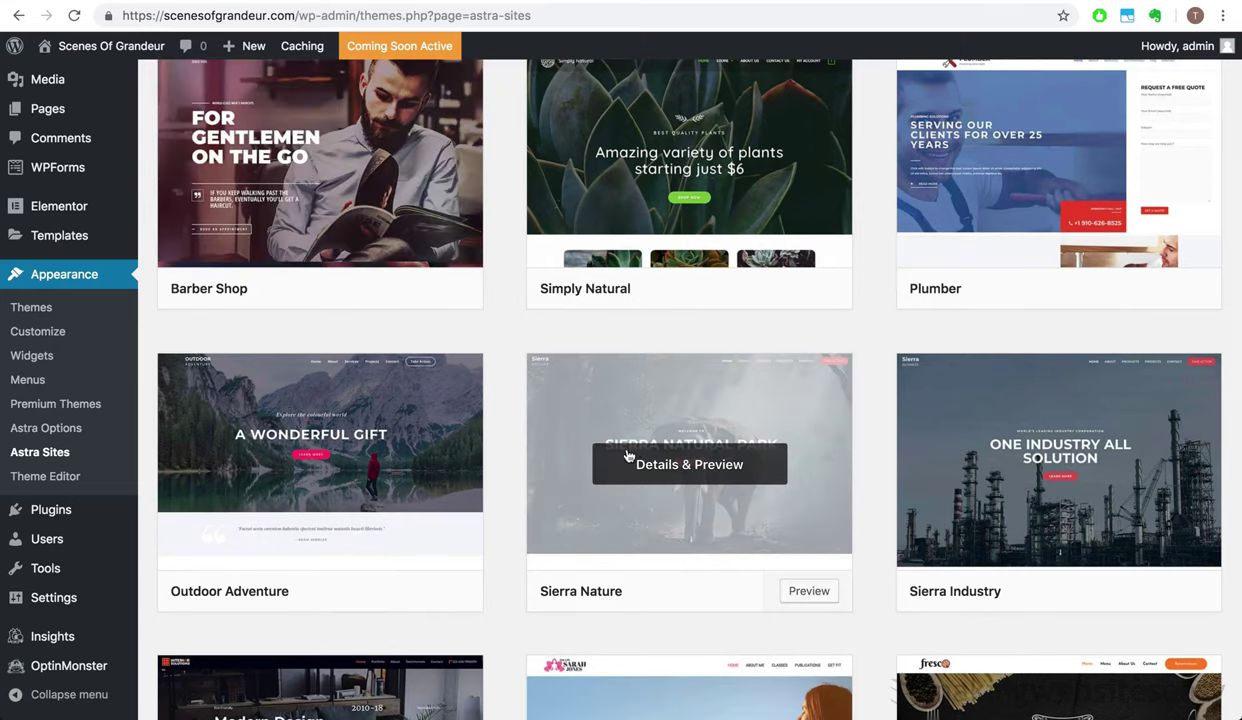
Reopen the Sierra Nature starter site preview and look through its home page down to the footer and back up
click(703, 478)
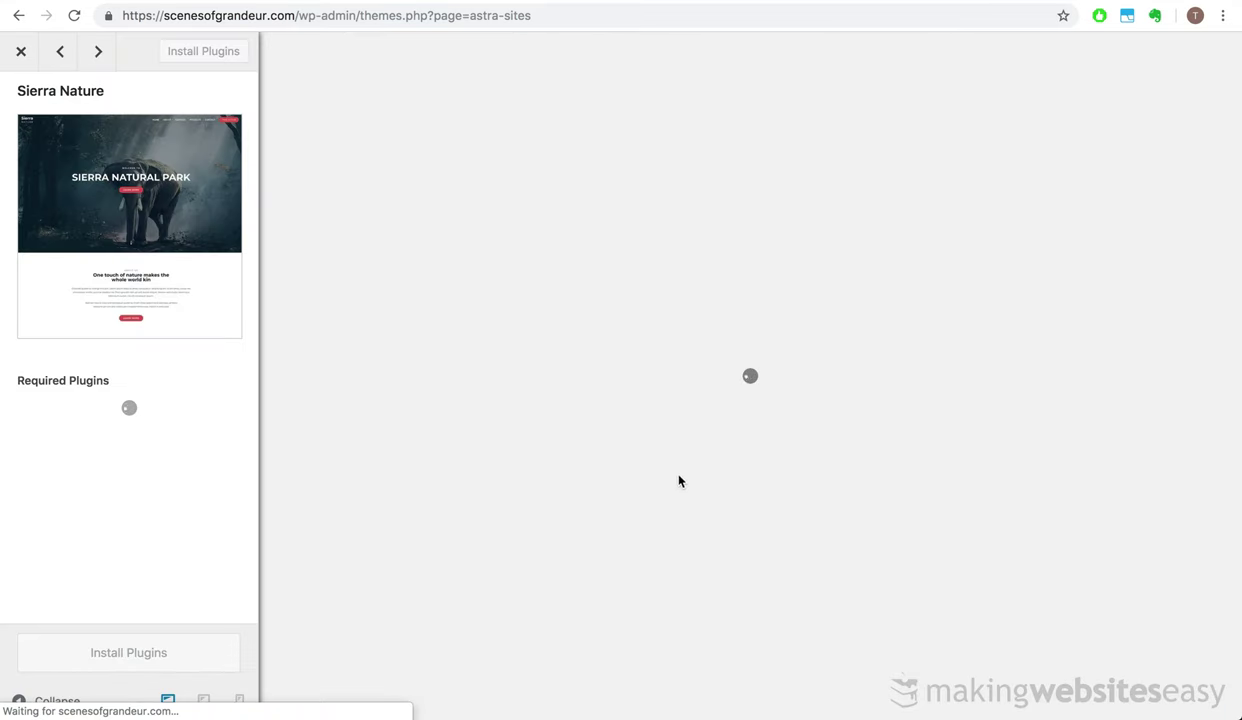
scroll(593, 486, down, 3)
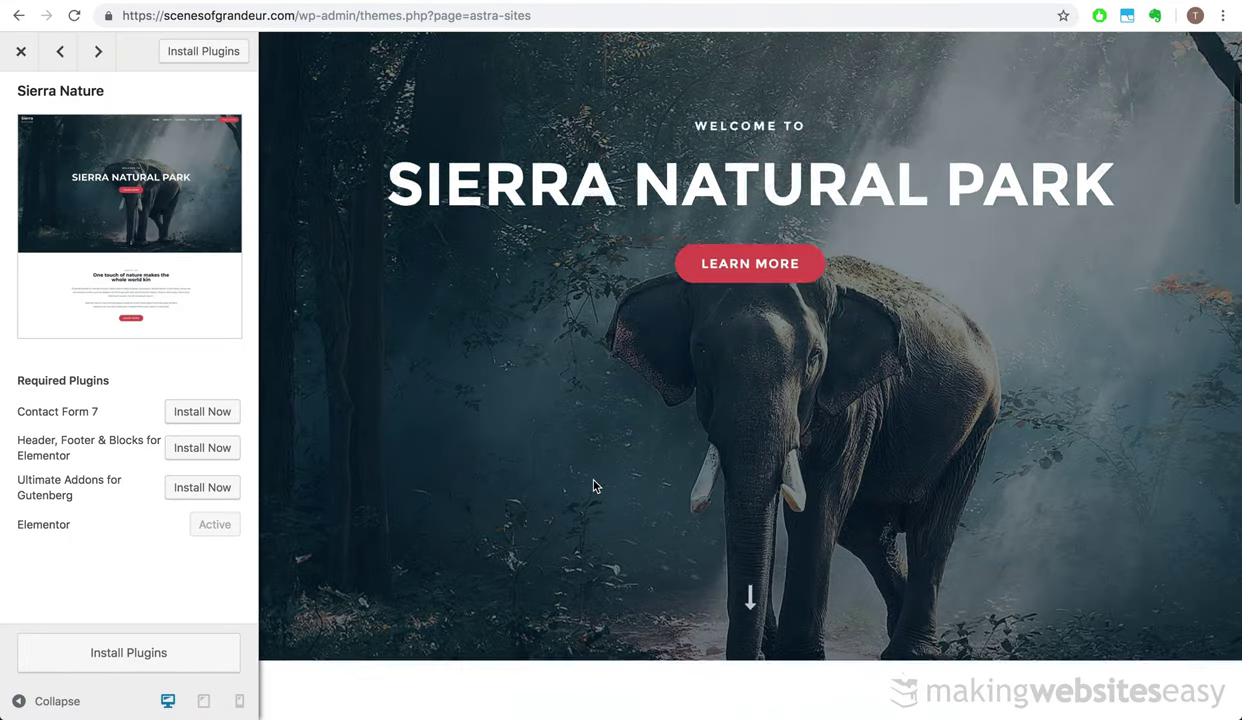
scroll(593, 486, down, 6)
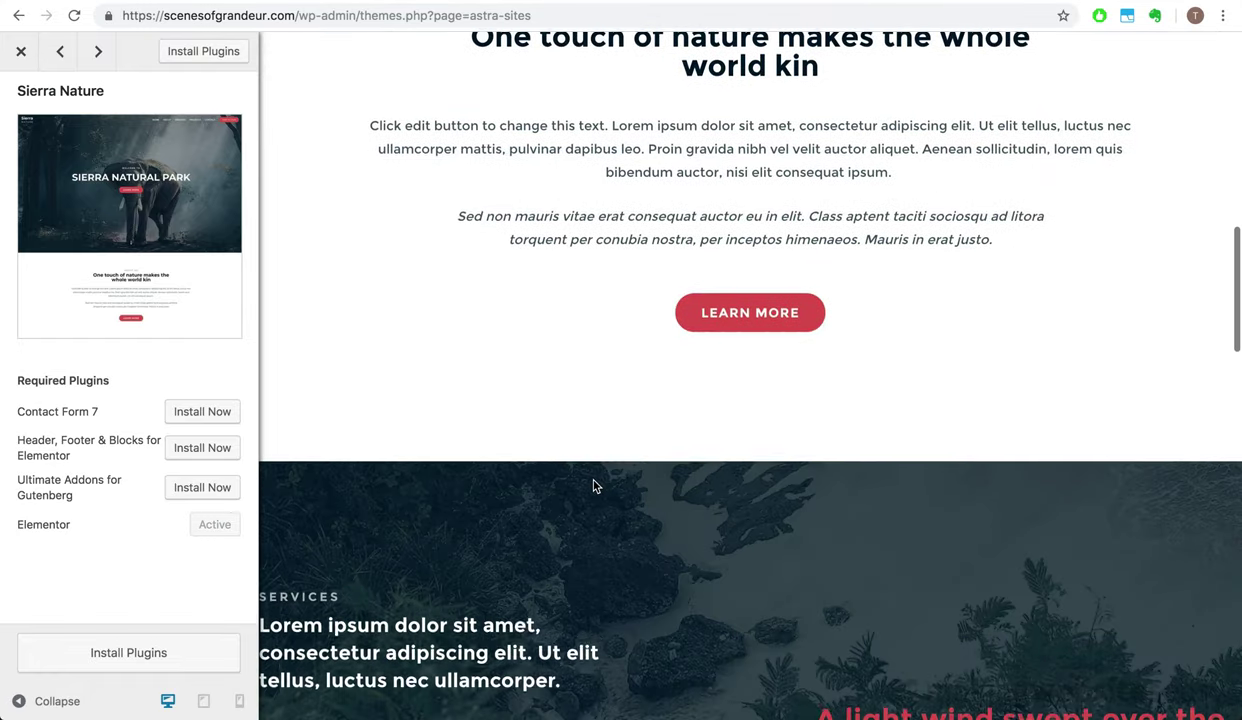
scroll(593, 486, down, 6)
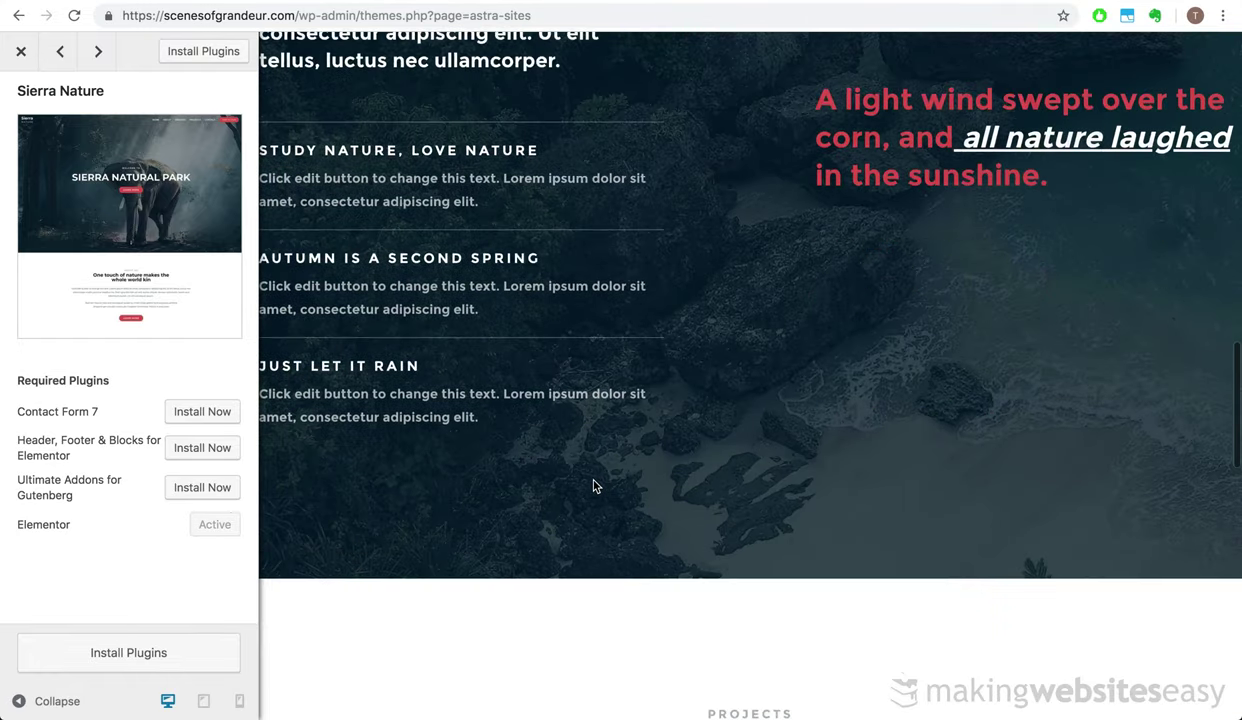
scroll(593, 486, down, 8)
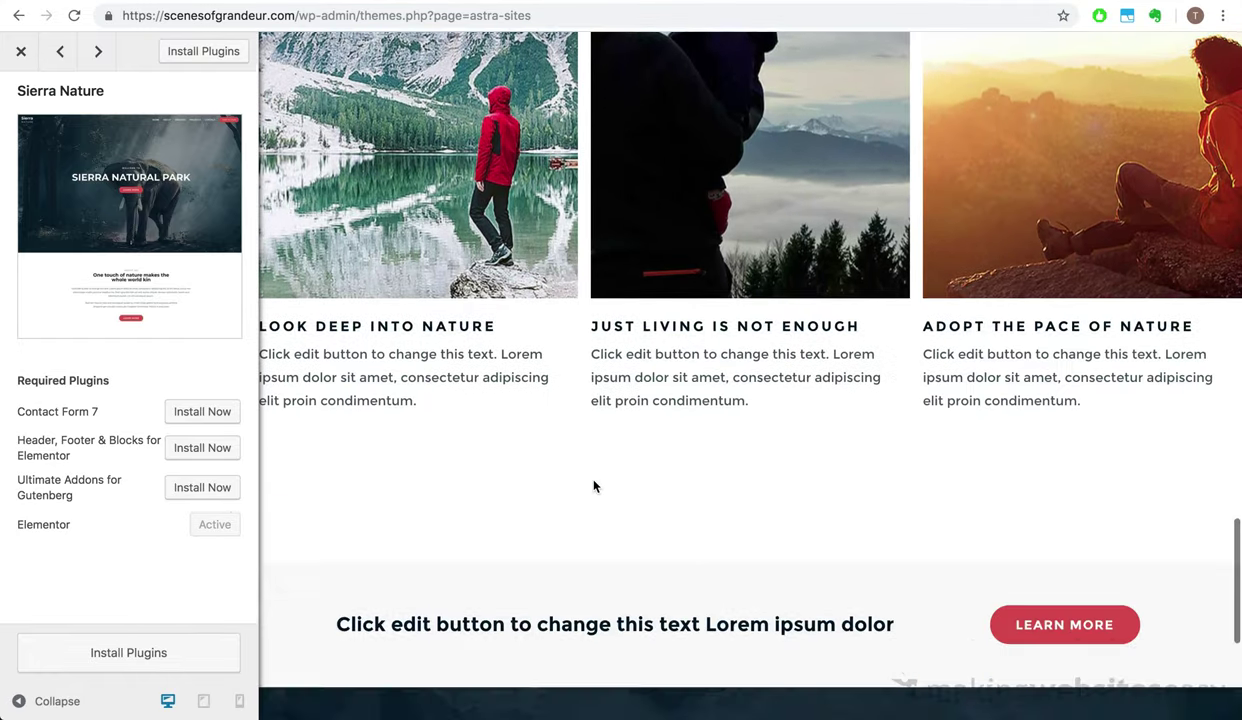
scroll(593, 486, down, 4)
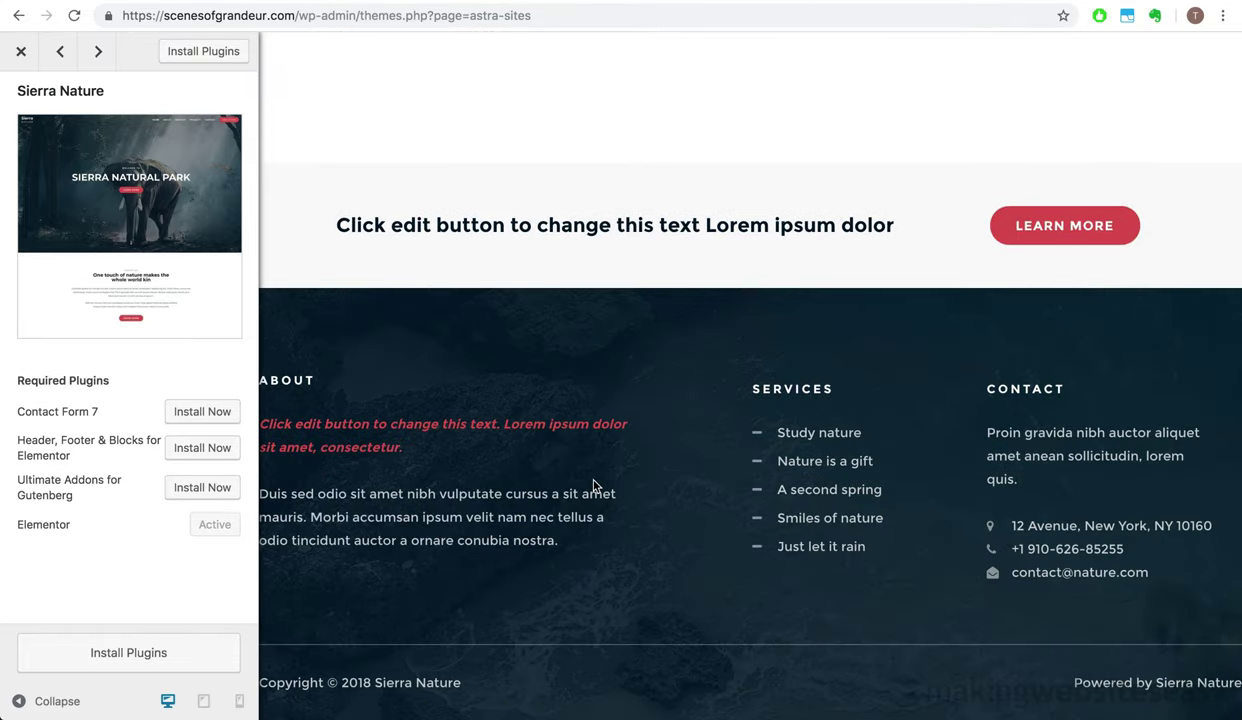
scroll(593, 486, up, 6)
scroll(593, 486, up, 10)
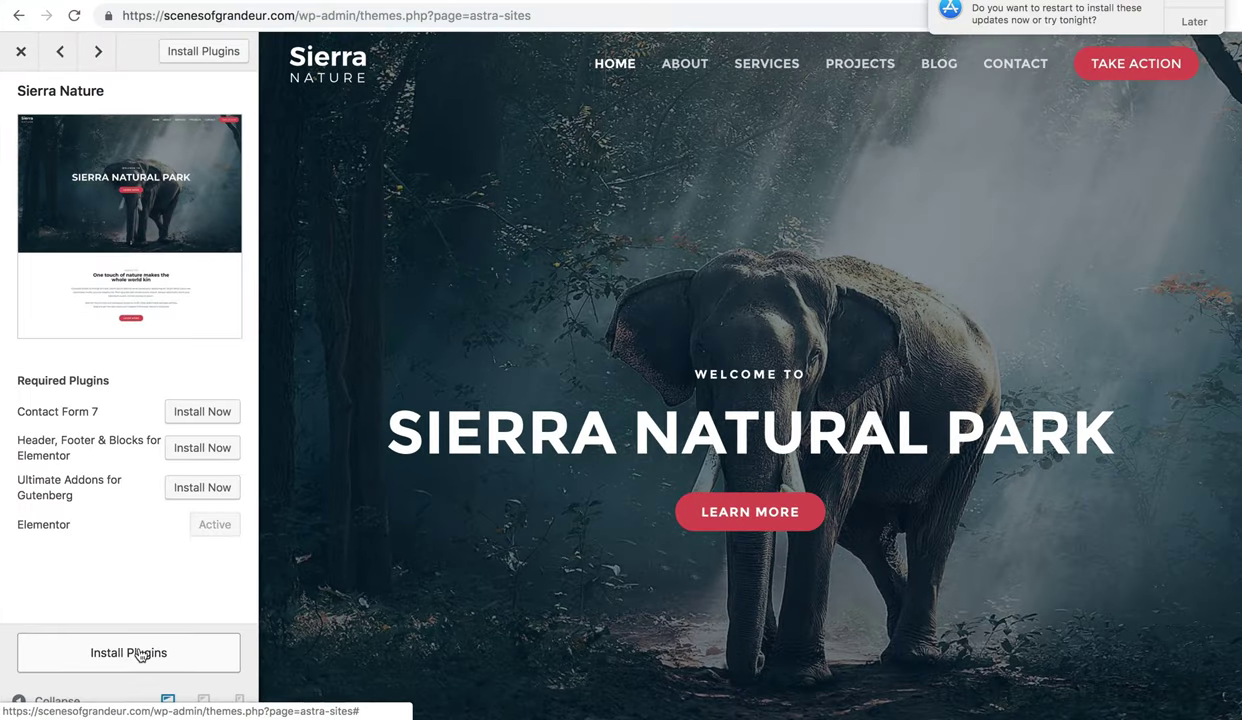
Install the required plugins for the Sierra Nature template, import the site, and accept the demo import notice
click(140, 653)
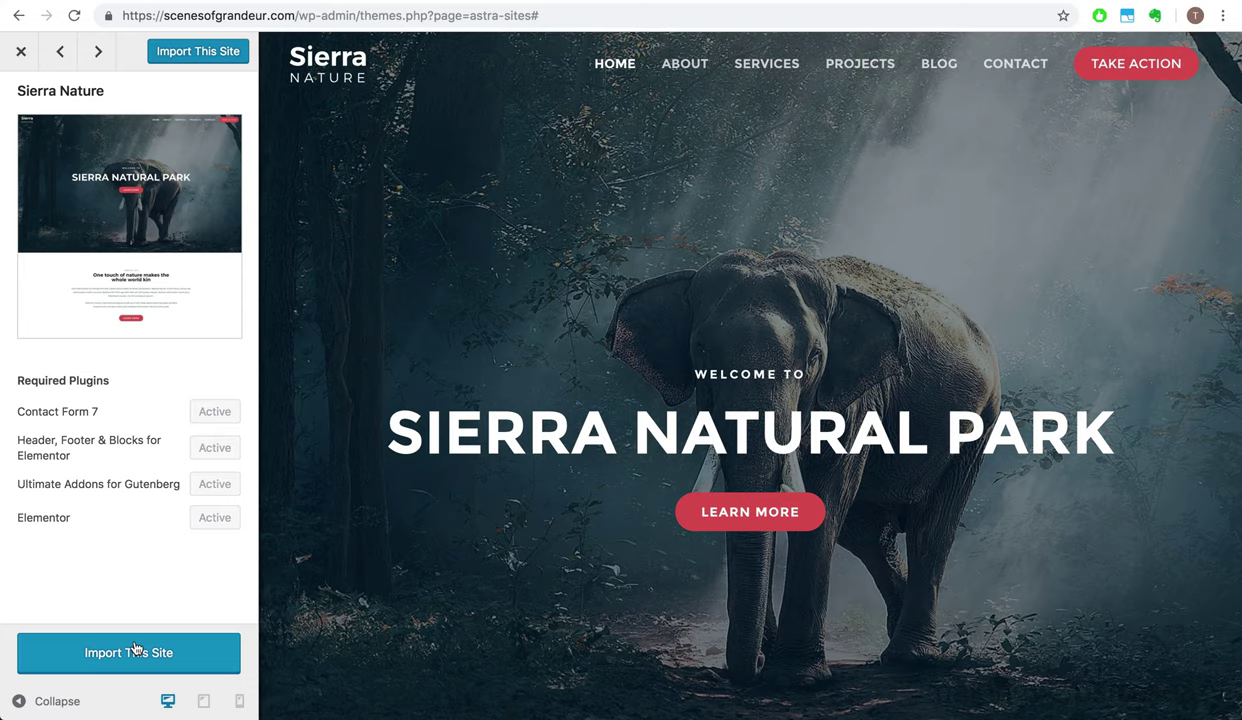
click(134, 649)
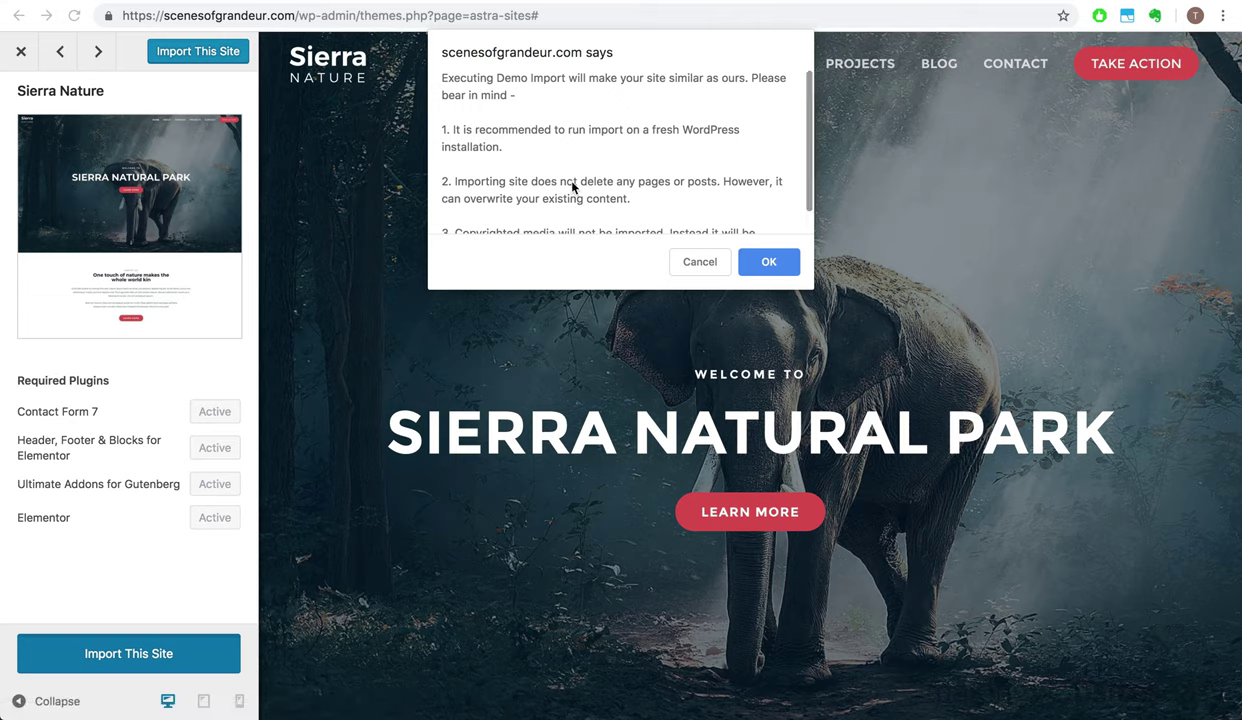
scroll(572, 185, down, 1)
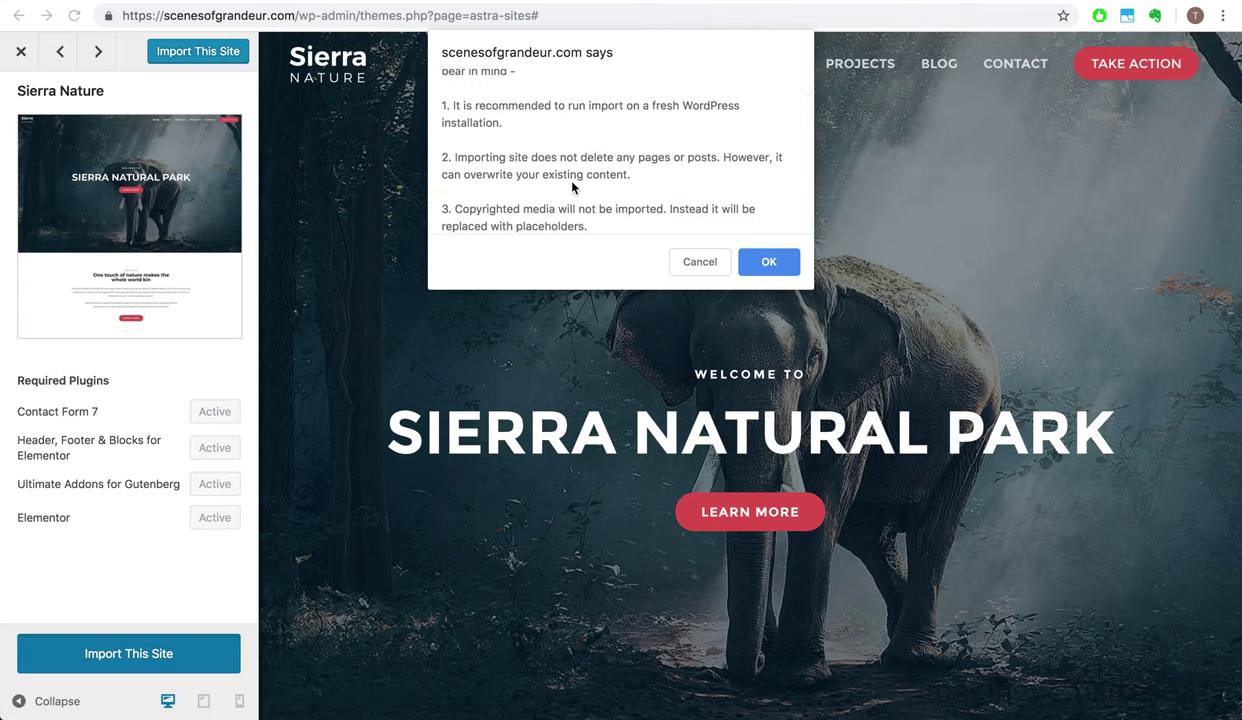
click(764, 260)
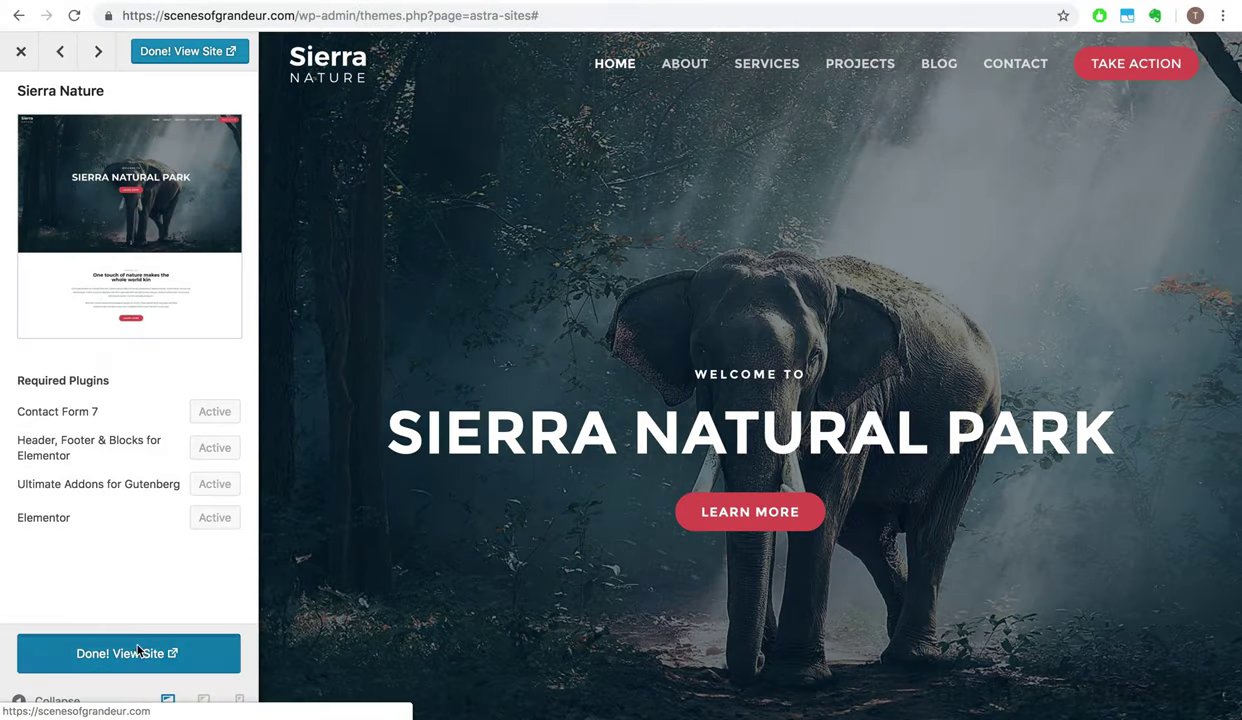
View the imported site live, look through its home page sections, and close it to return to the template preview
click(128, 652)
scroll(558, 352, down, 5)
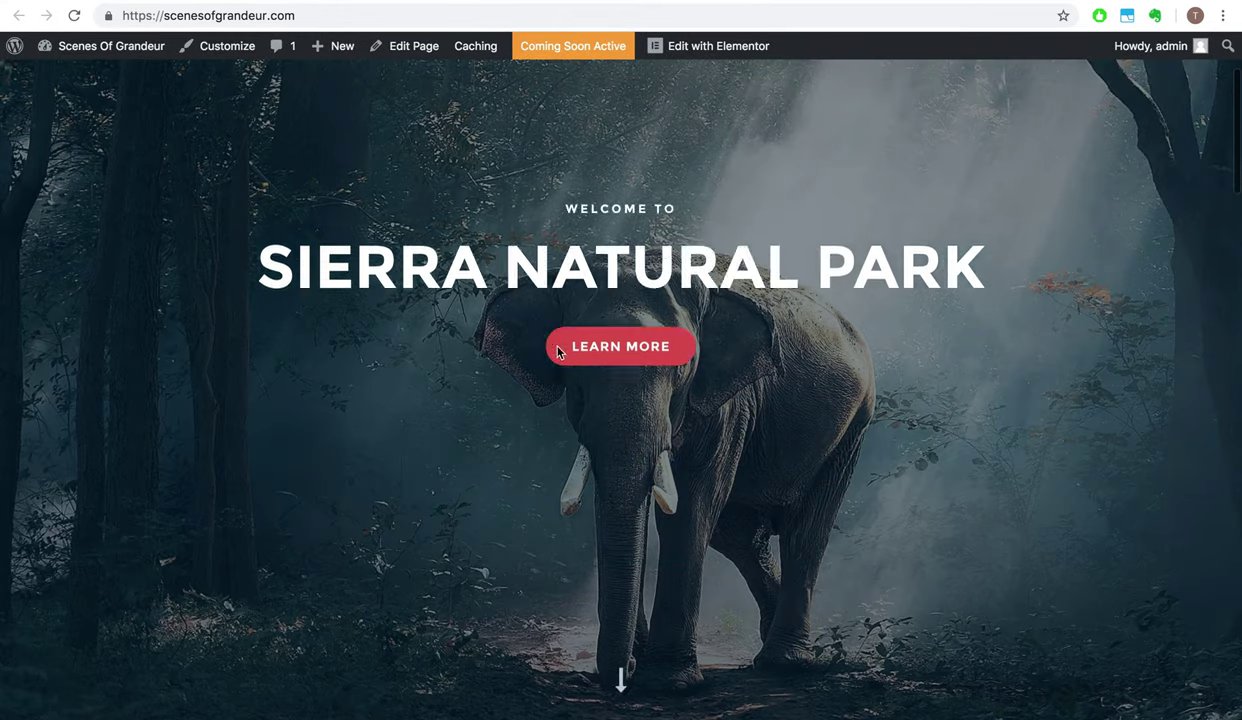
scroll(558, 352, down, 8)
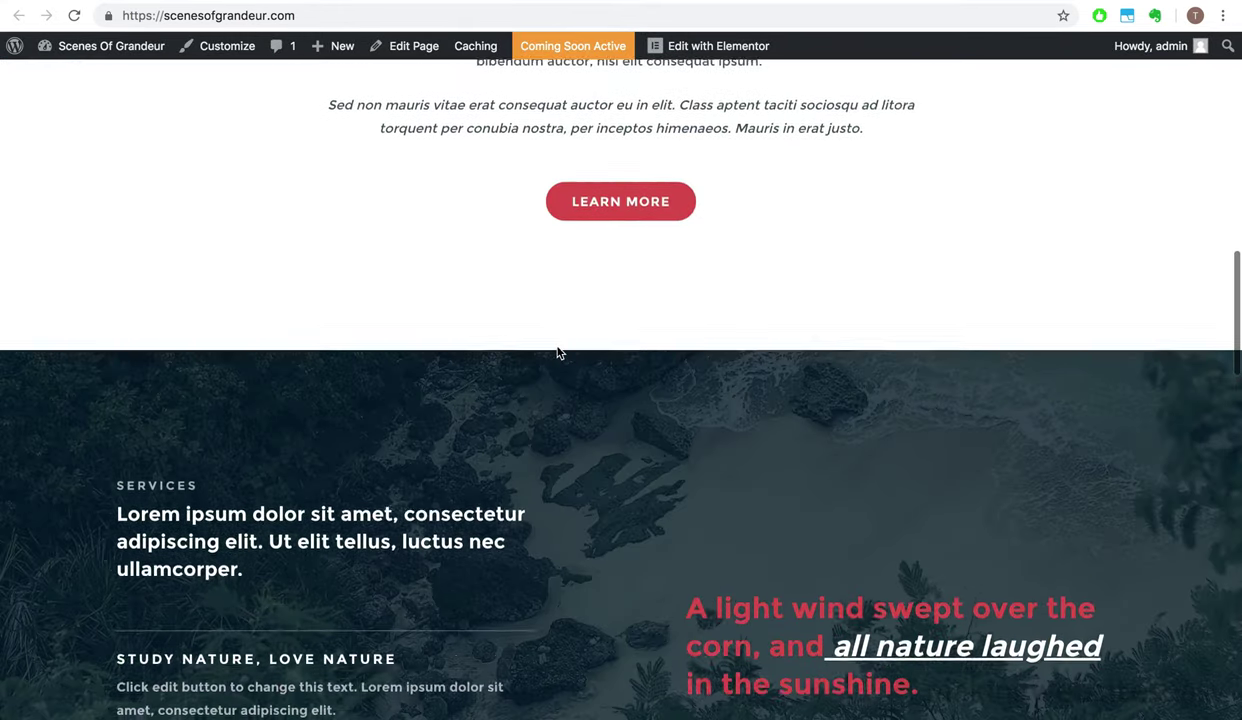
scroll(558, 352, down, 10)
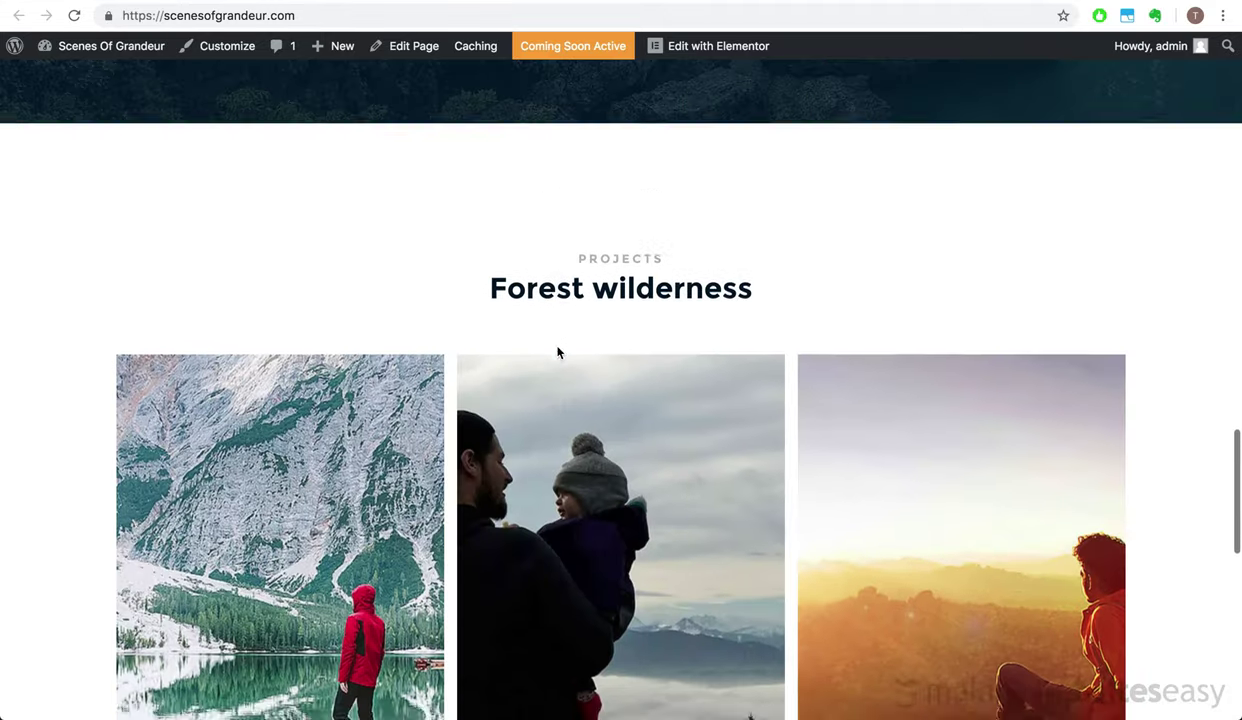
scroll(557, 350, up, 2)
scroll(413, 346, down, 5)
scroll(416, 346, up, 20)
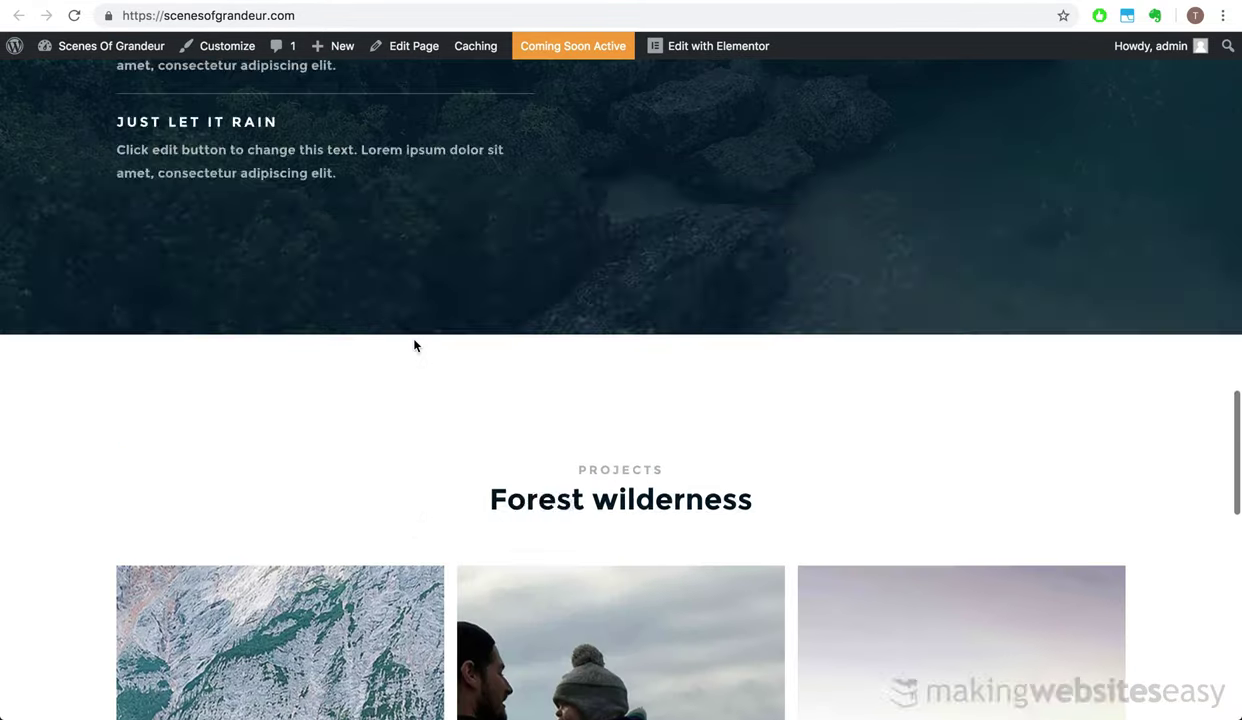
scroll(416, 346, up, 4)
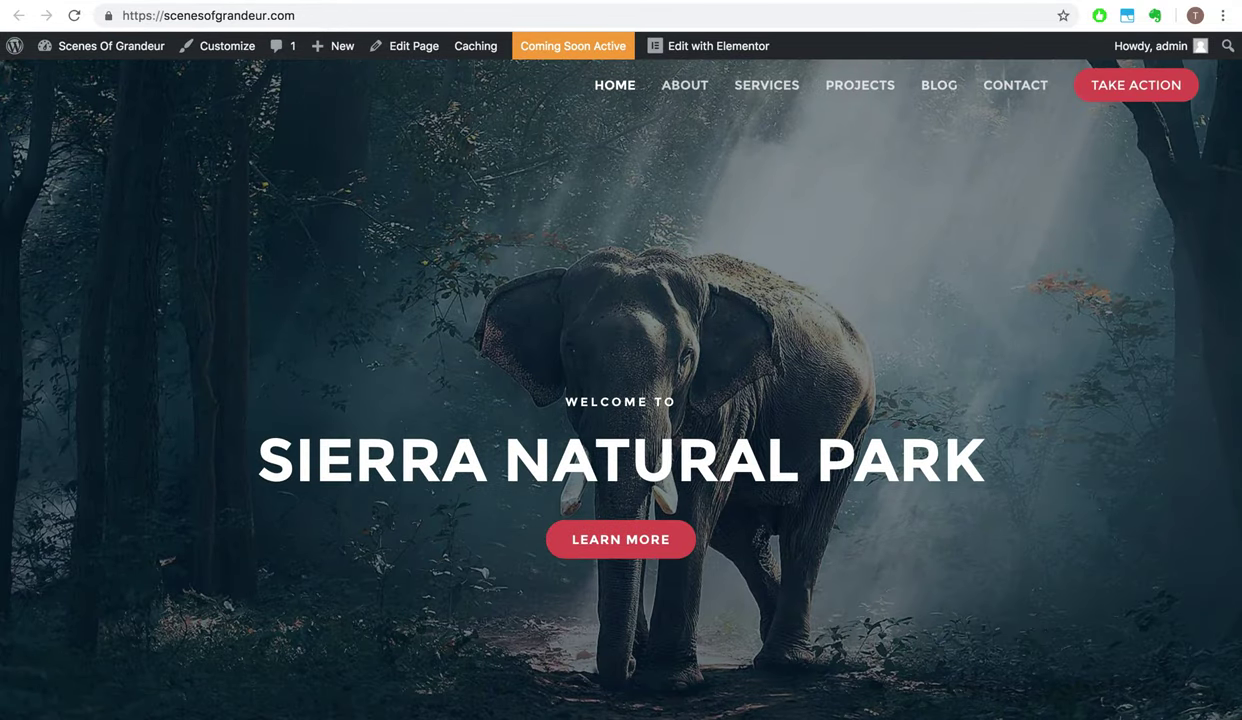
key(super+w)
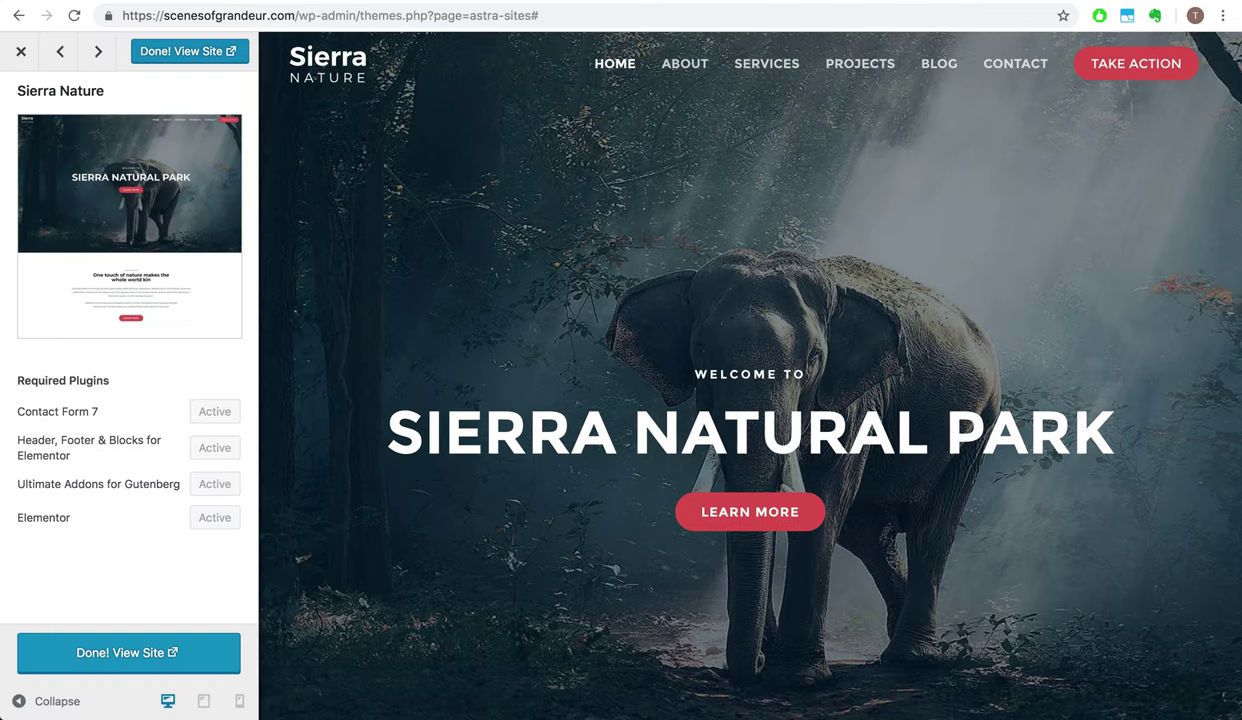
Close the Sierra Nature preview and open the list of all pages on the site
click(19, 52)
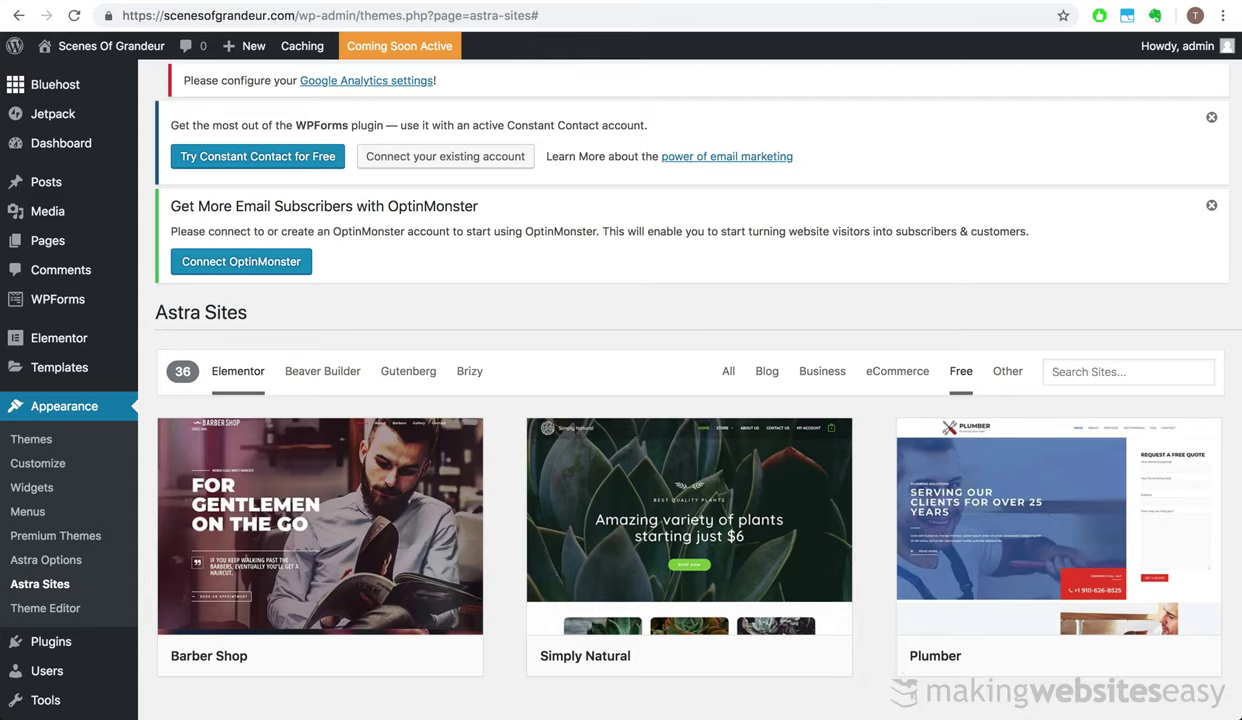
mouse_move(135, 250)
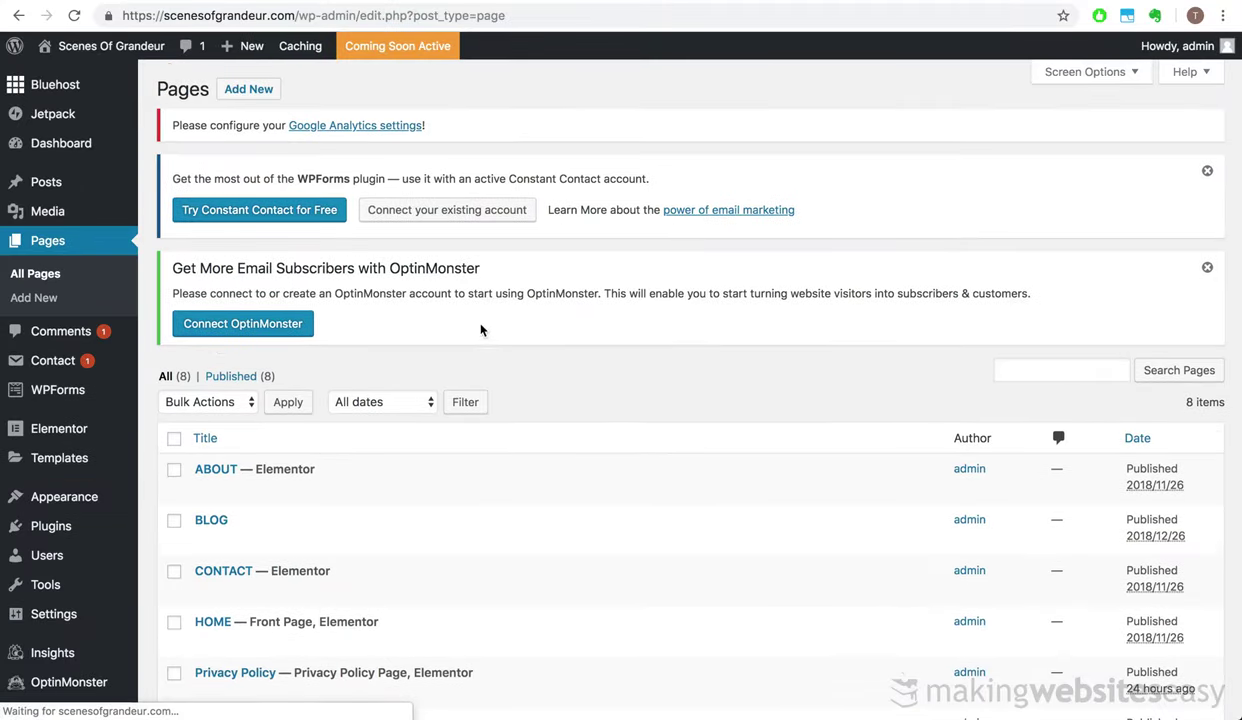
scroll(577, 421, down, 5)
View the imported ABOUT page, look through its content, and return to the pages list
scroll(577, 421, down, 1)
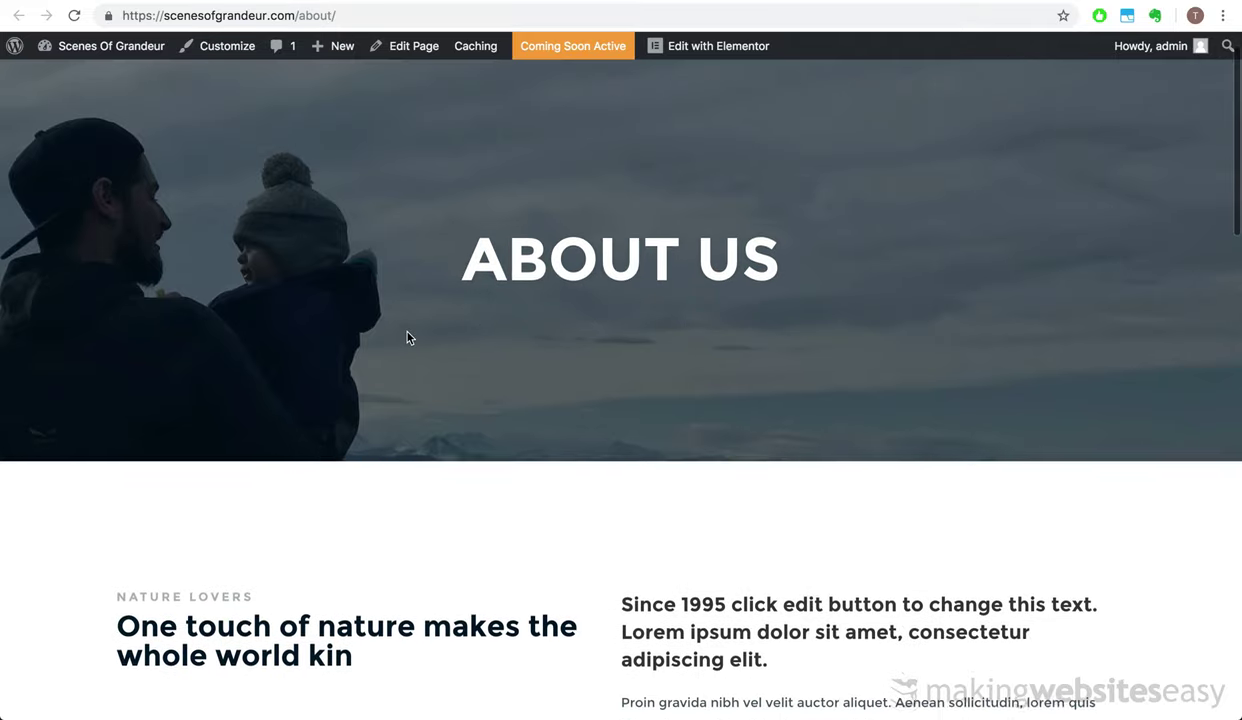
scroll(407, 338, down, 13)
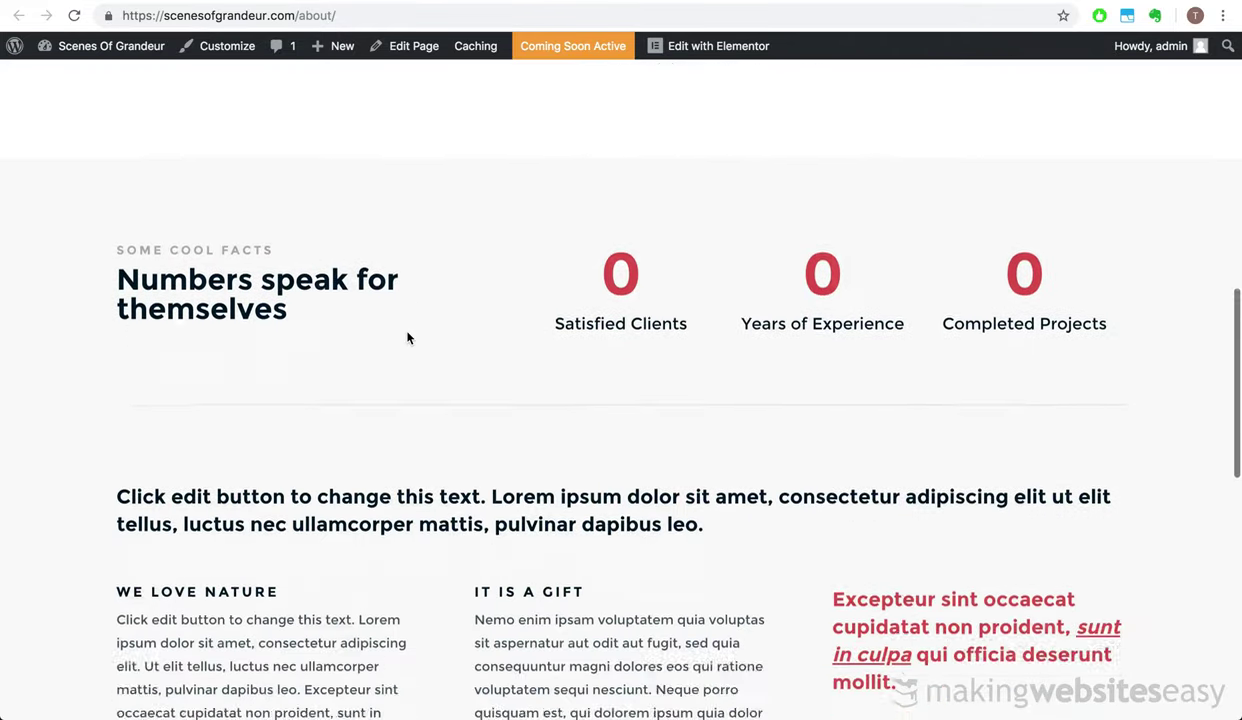
scroll(407, 338, up, 15)
scroll(407, 338, up, 4)
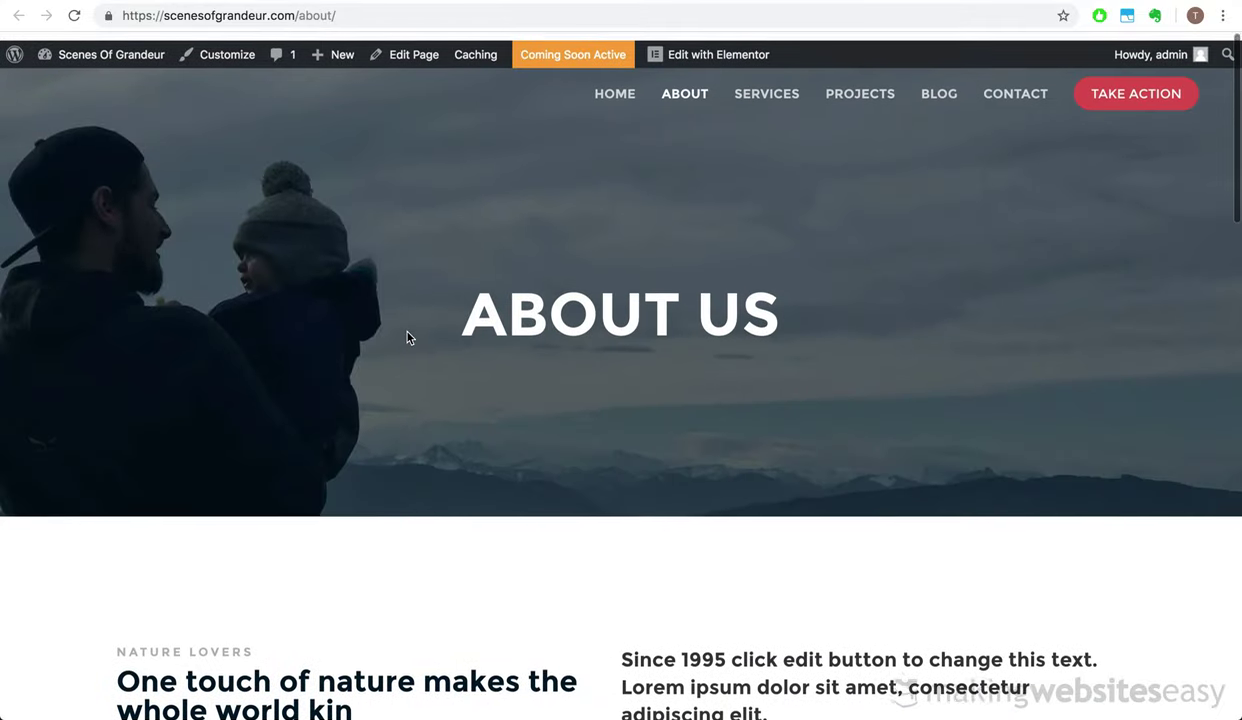
key(alt+Left)
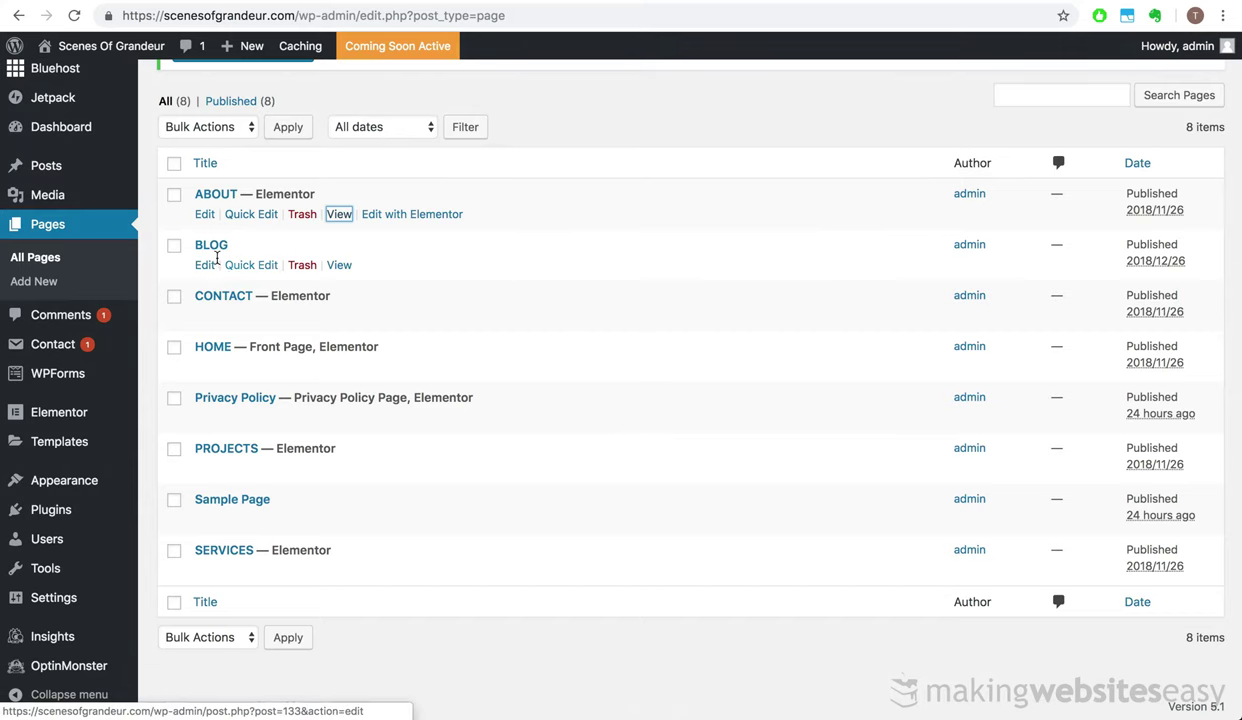
View the imported BLOG page and look through its sample posts down the page and back up
click(337, 266)
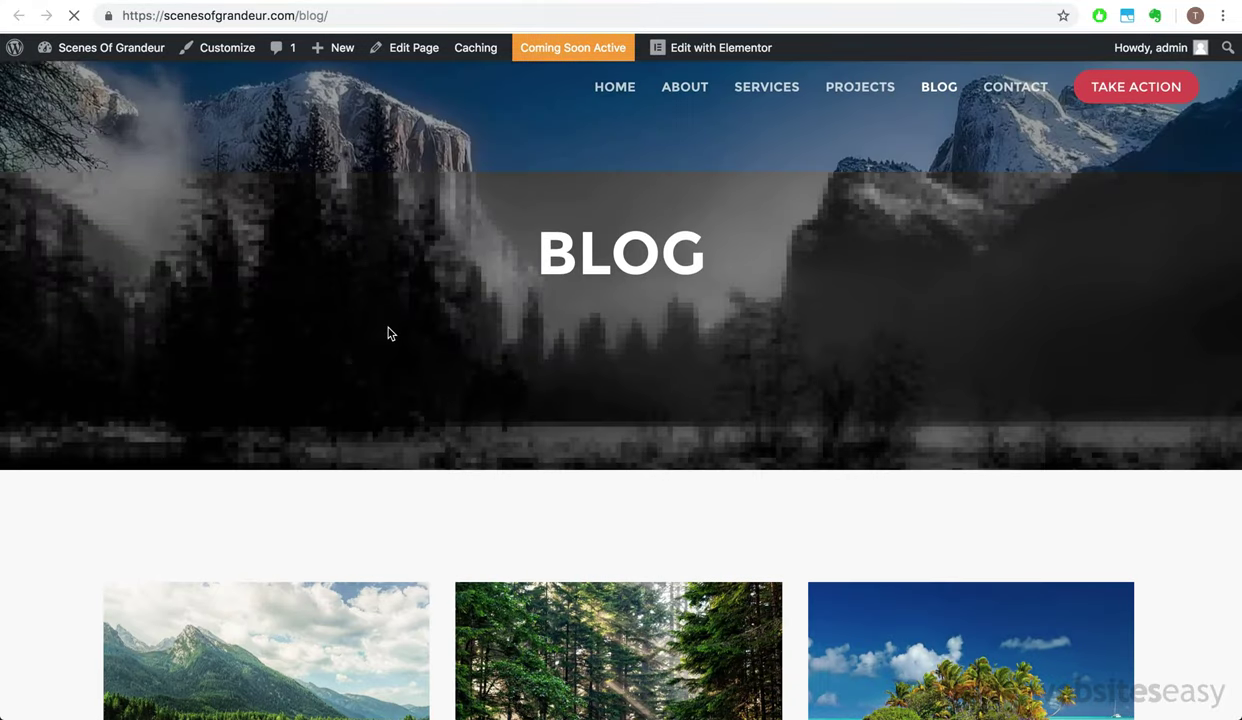
scroll(390, 334, down, 3)
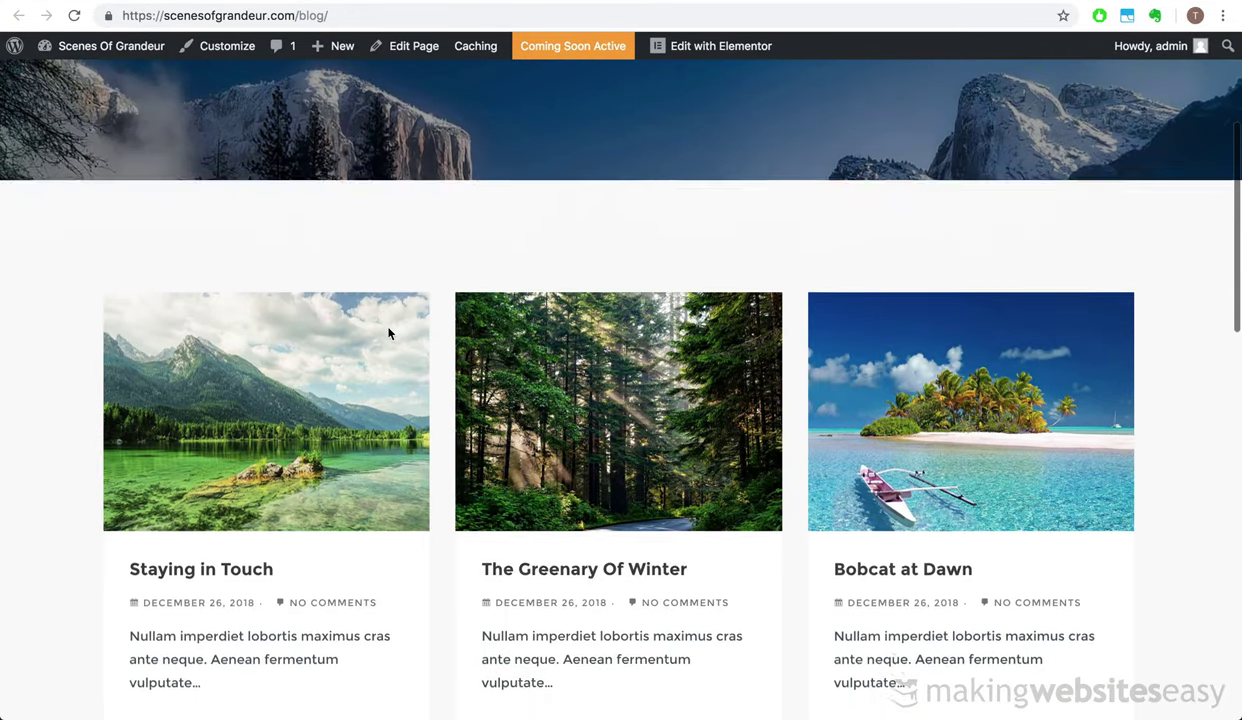
scroll(390, 334, down, 1)
scroll(224, 420, down, 6)
scroll(224, 420, down, 1)
scroll(46, 495, down, 5)
scroll(46, 495, up, 12)
scroll(46, 495, up, 3)
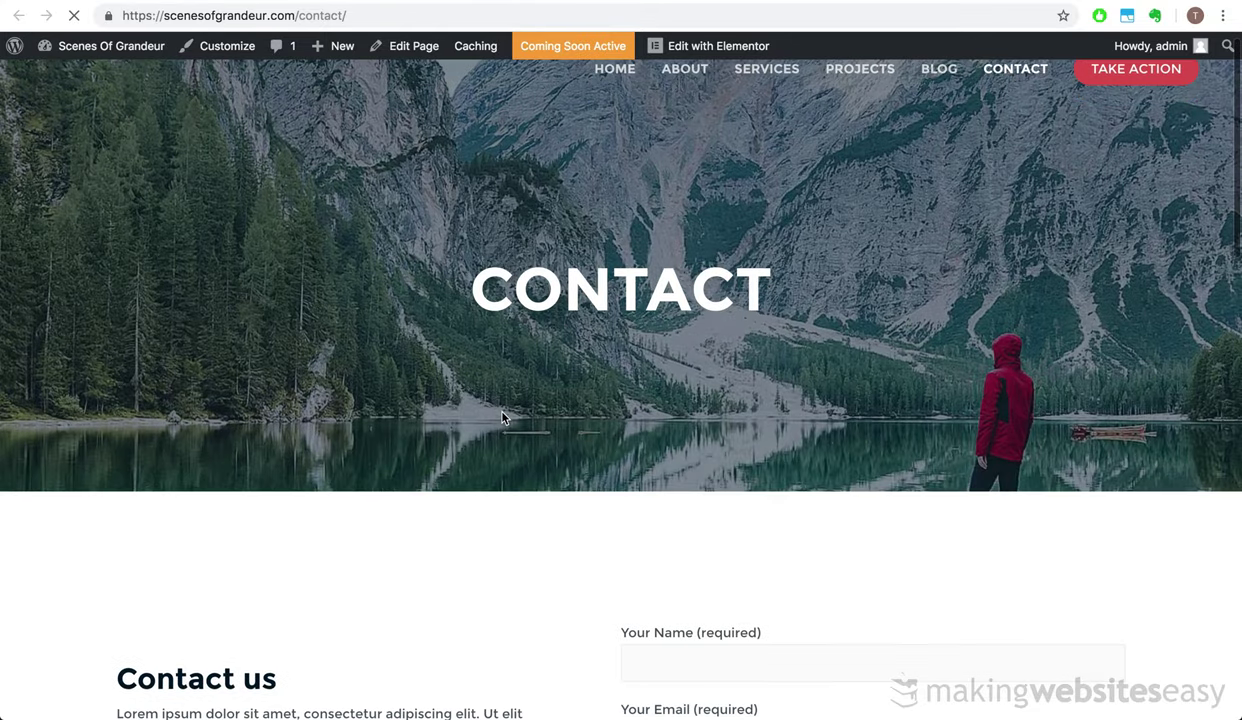
Look through the imported CONTACT page, including its message form, map and footer
scroll(503, 418, down, 10)
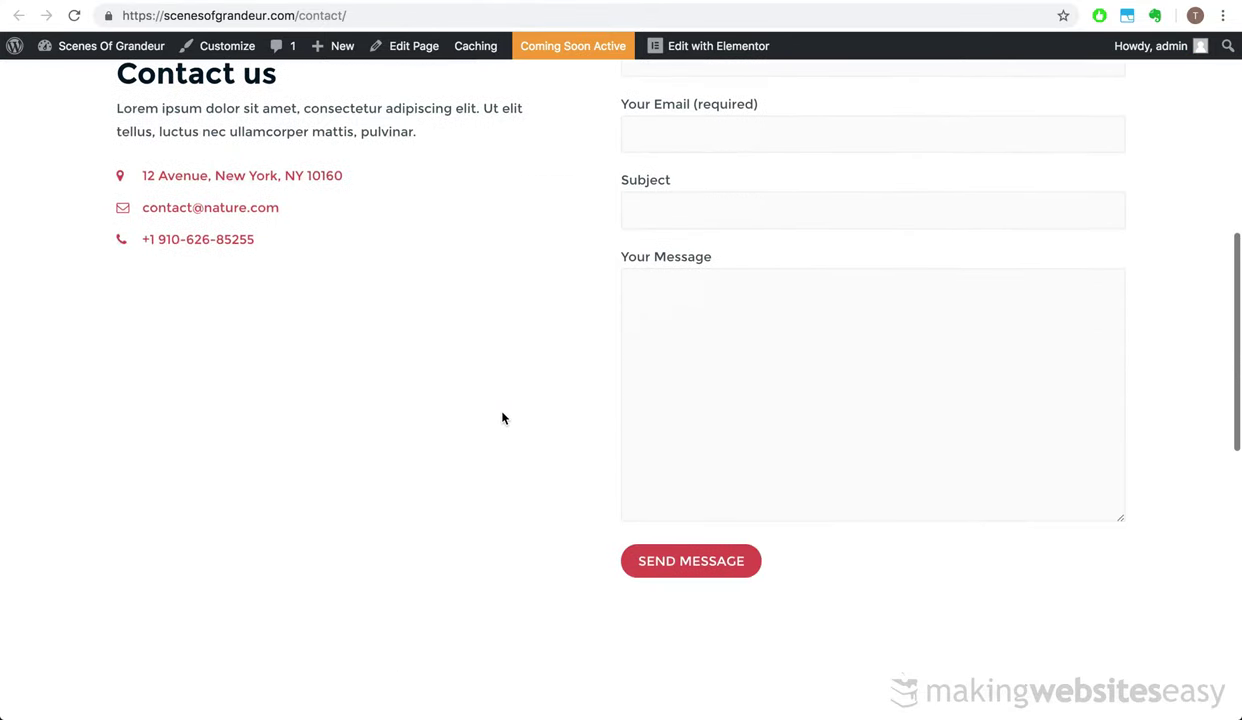
scroll(503, 418, down, 5)
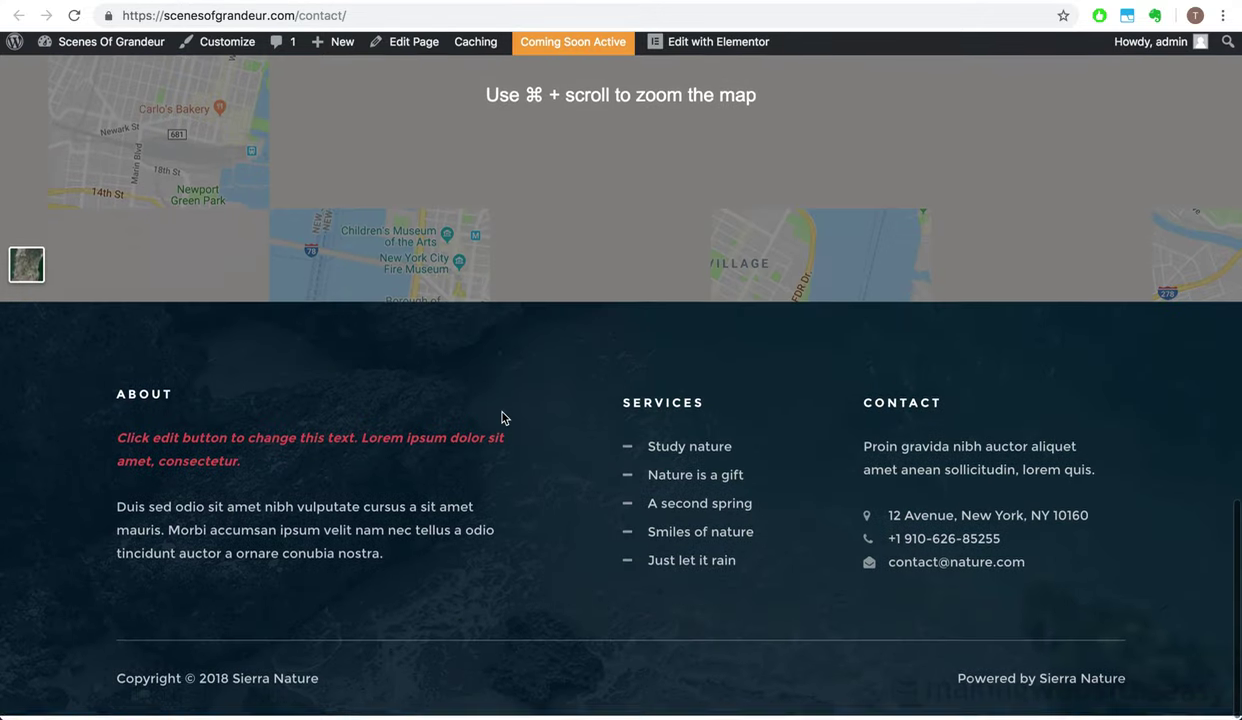
scroll(503, 418, up, 4)
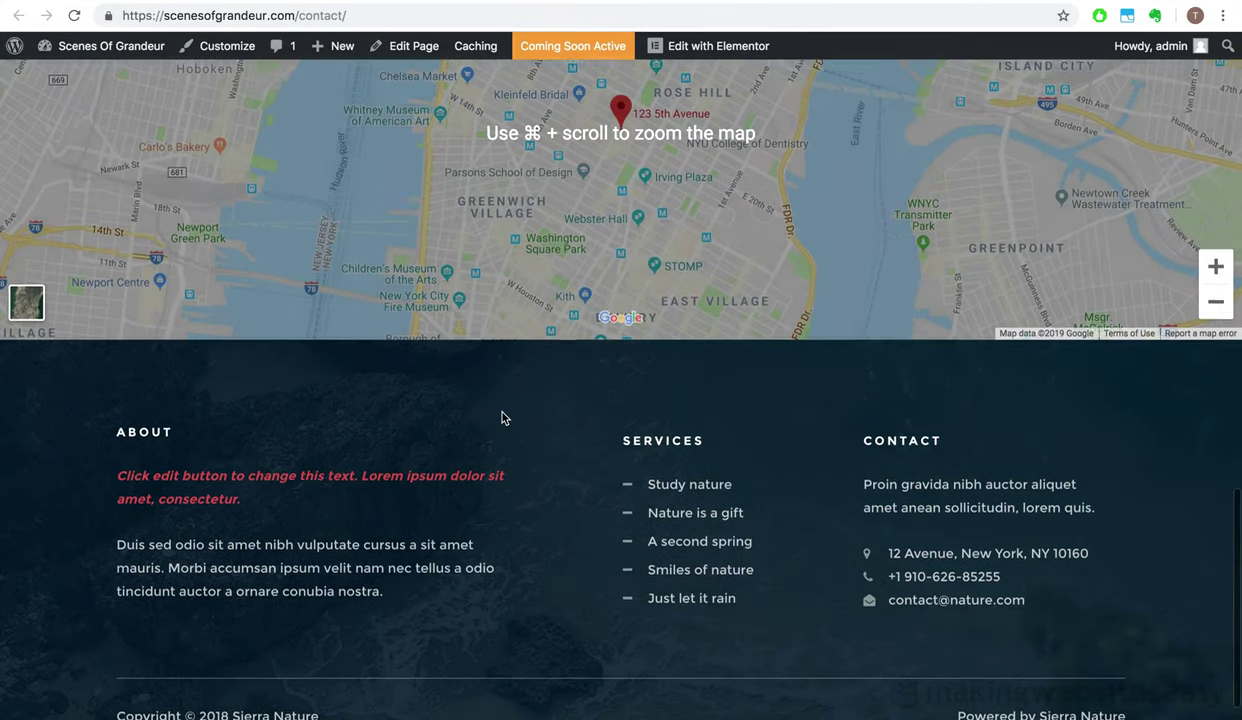
scroll(503, 418, up, 13)
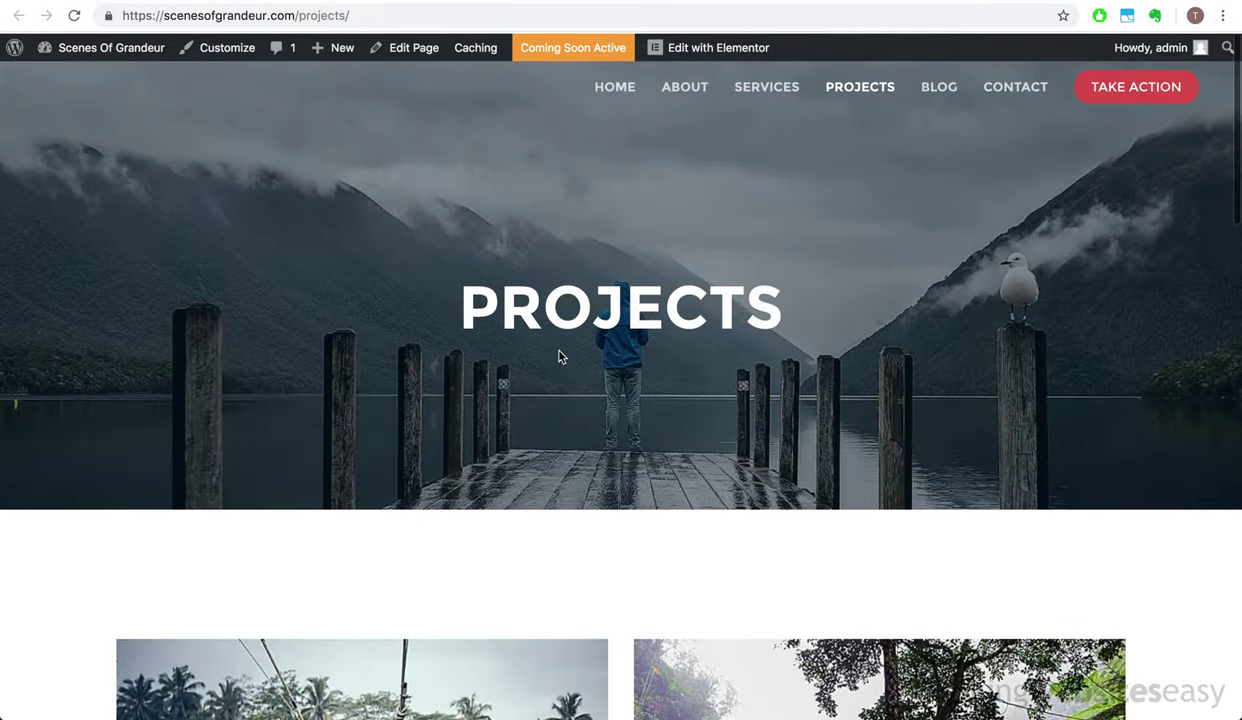
Look through the project entries on the imported PROJECTS page and return to the pages list
scroll(560, 357, down, 5)
scroll(560, 357, down, 5)
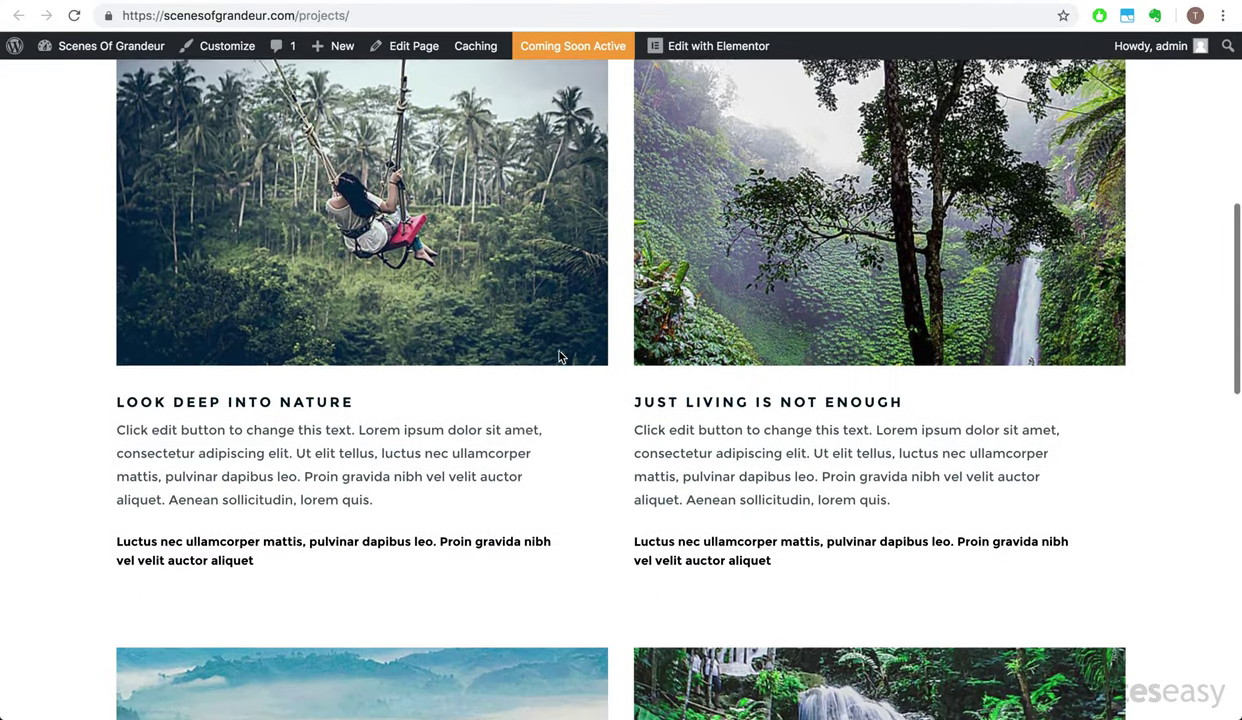
scroll(560, 357, down, 7)
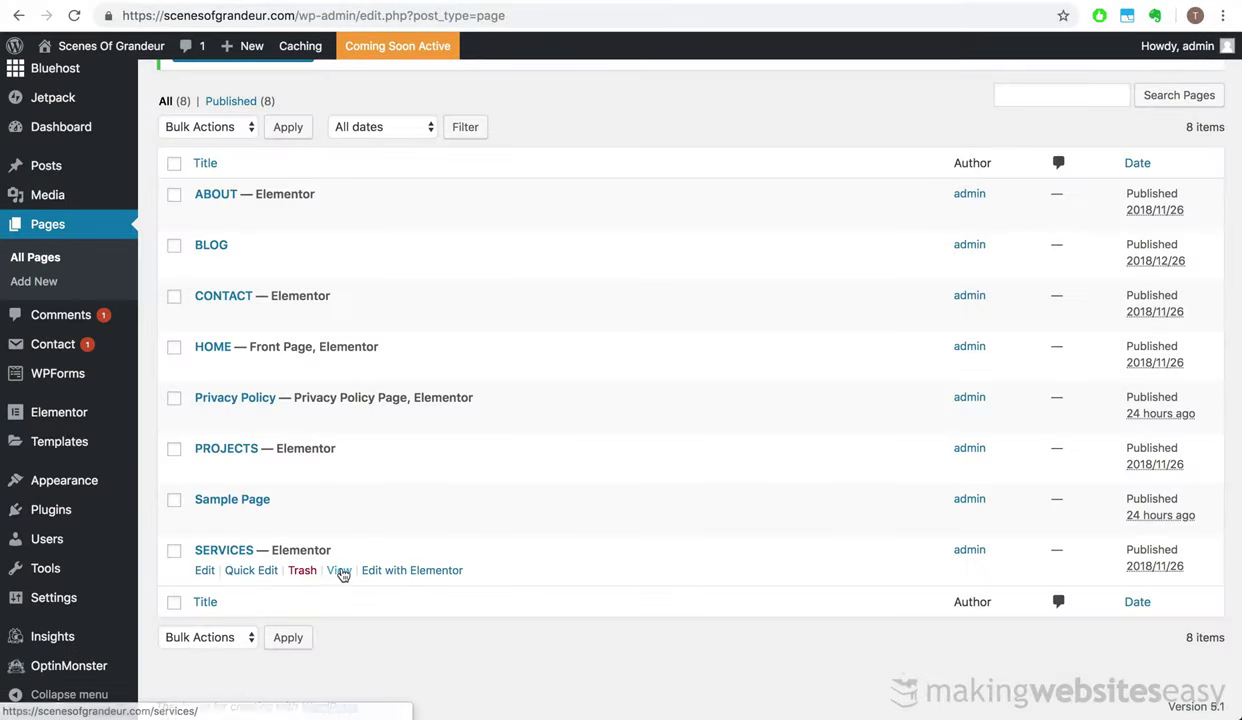
View the imported SERVICES page, look through its content and footer, and come back up to its header
click(339, 571)
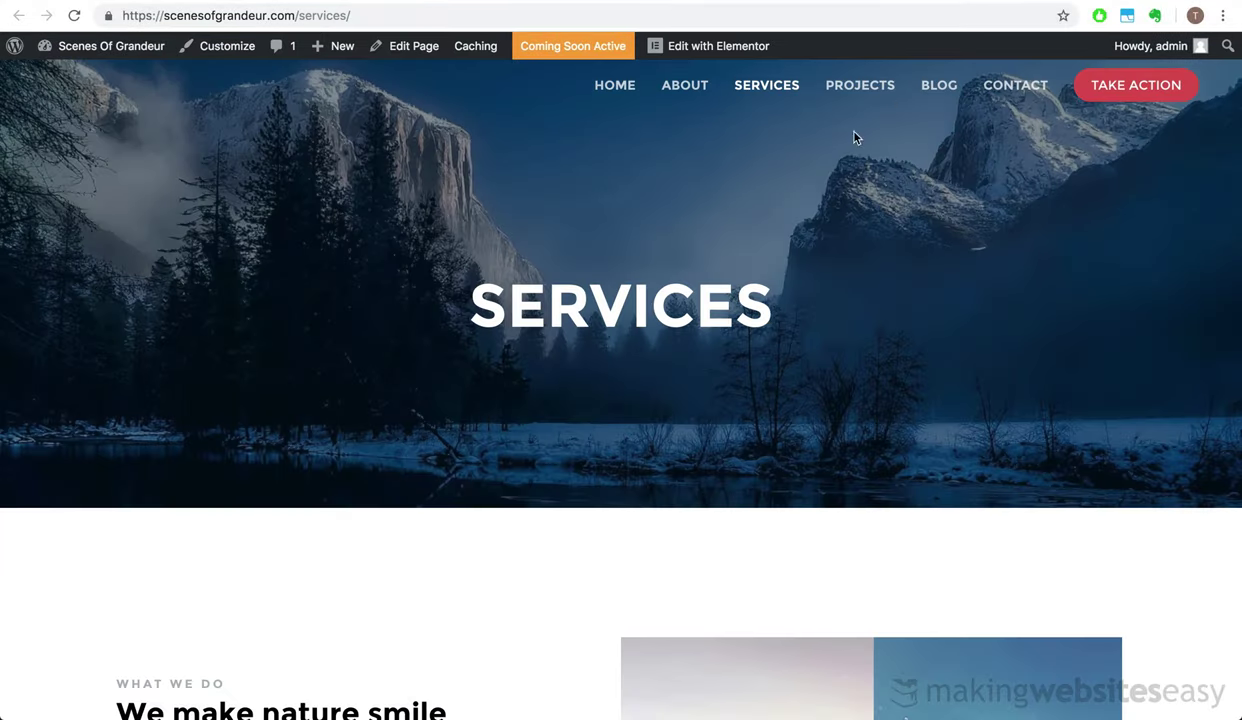
scroll(731, 350, down, 3)
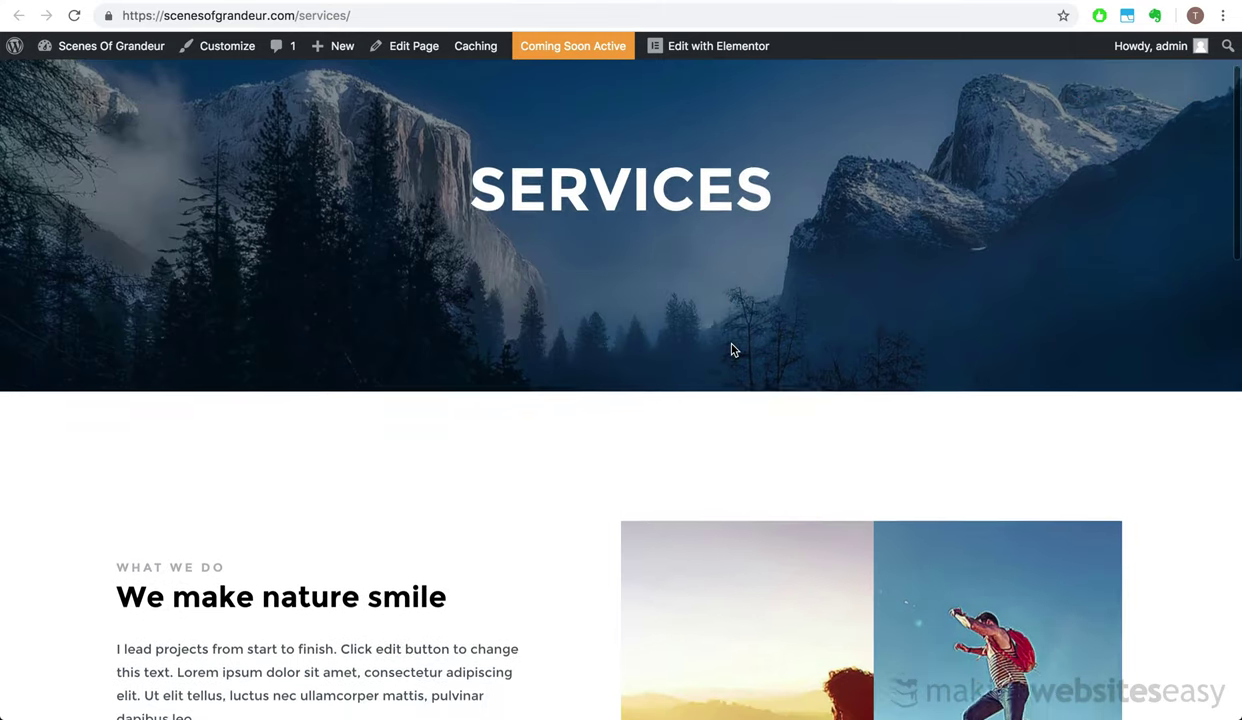
scroll(731, 350, down, 5)
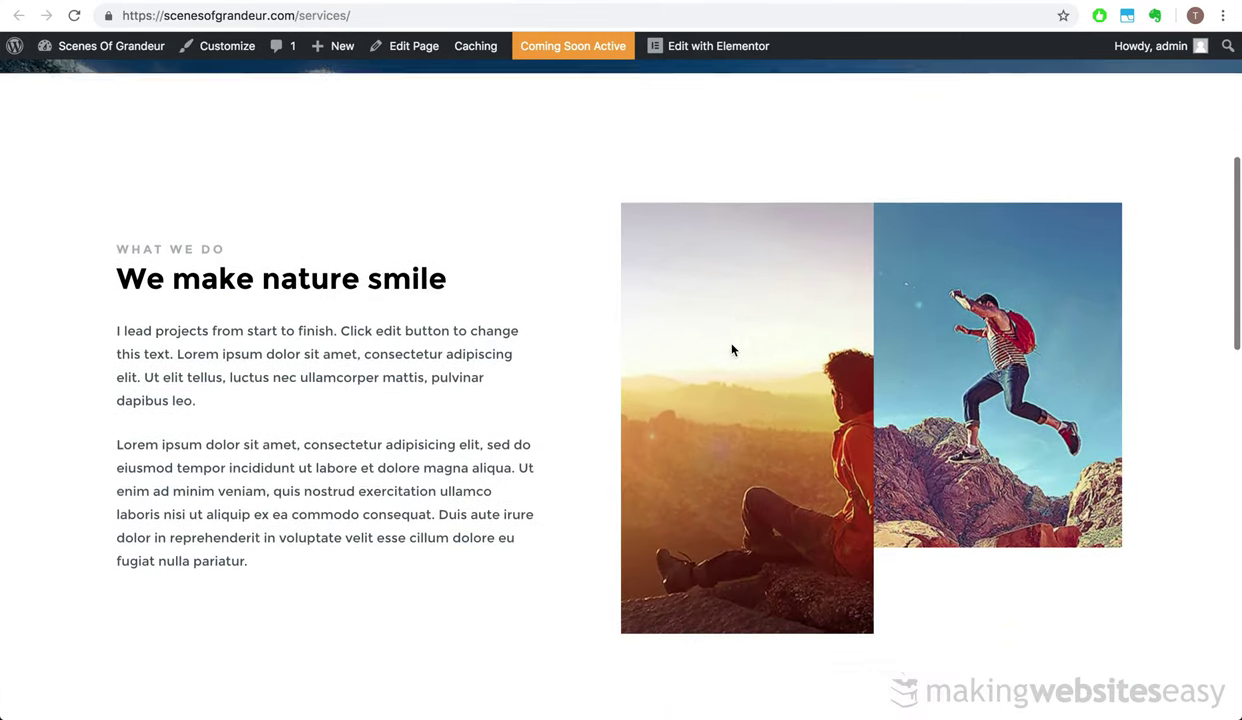
scroll(491, 425, down, 10)
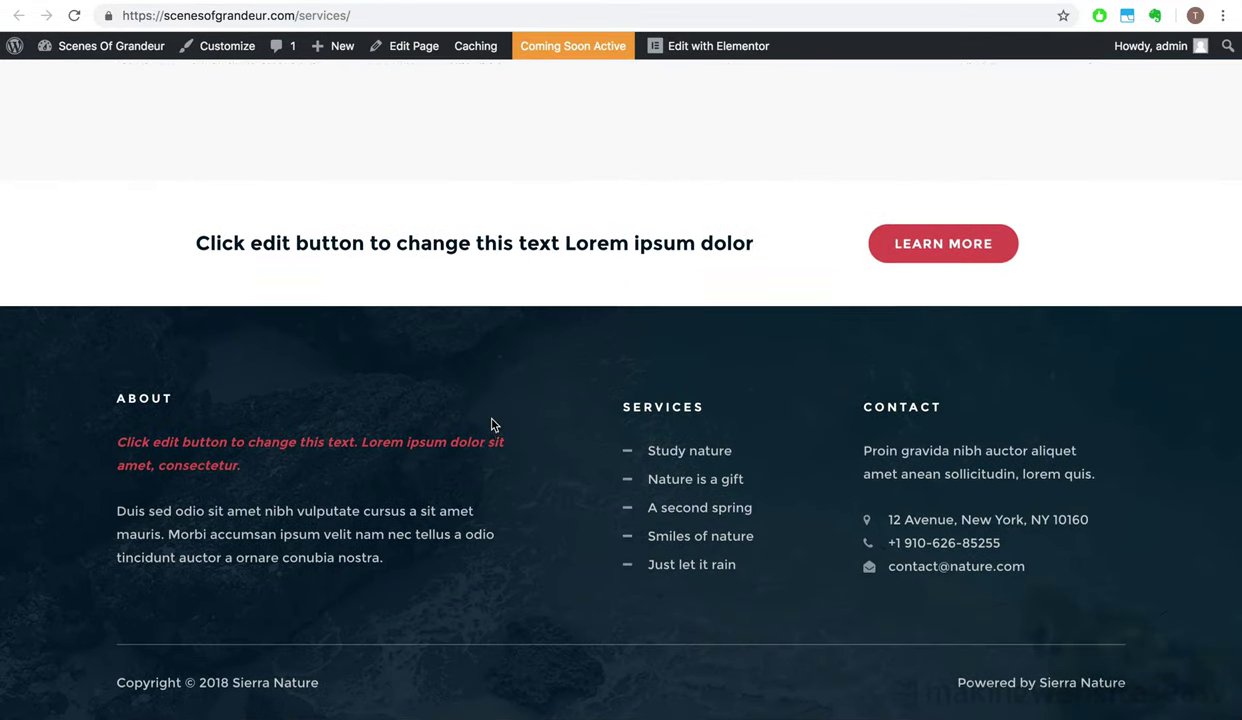
scroll(491, 425, up, 15)
scroll(491, 425, up, 2)
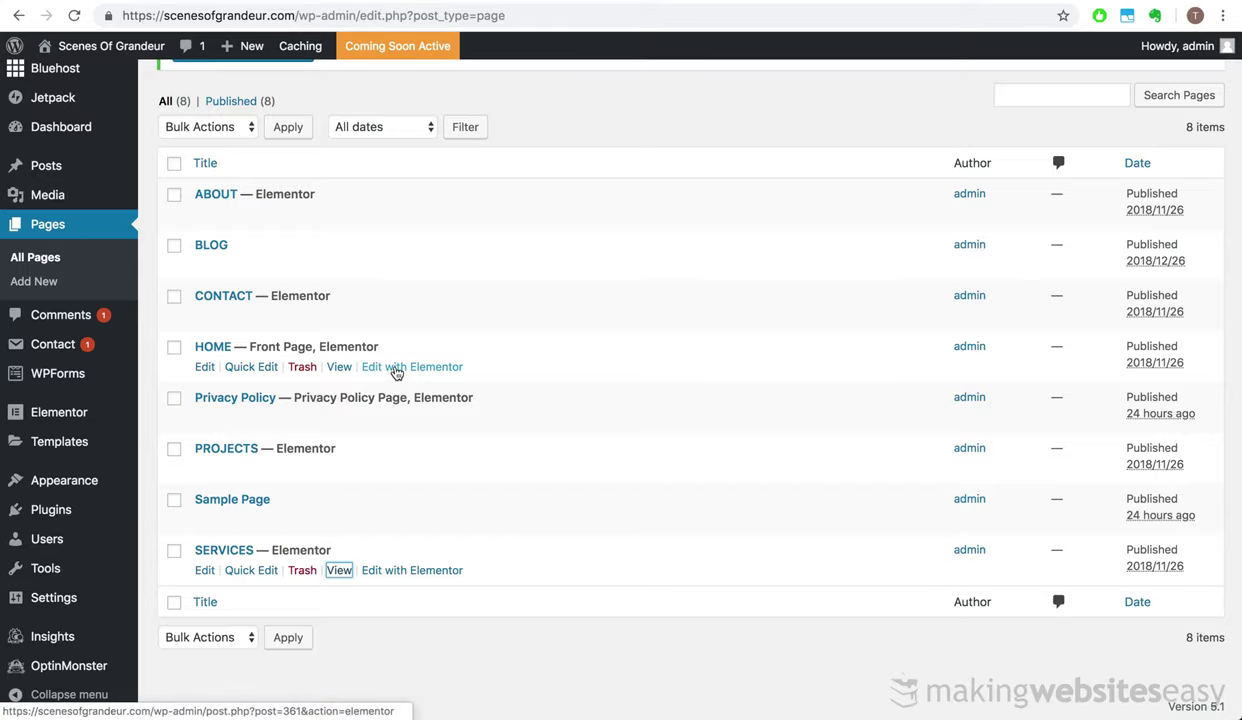
Open the HOME page for editing with Elementor and look over its hero and About Us sections
click(398, 370)
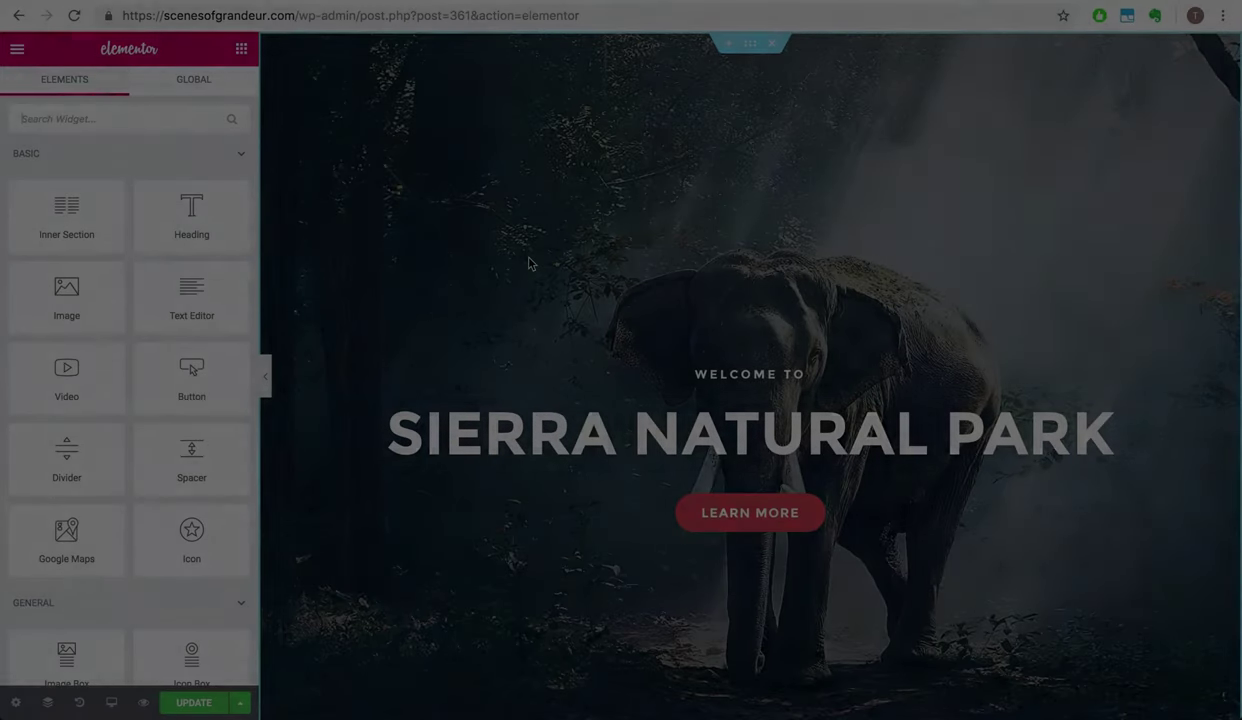
scroll(530, 264, down, 5)
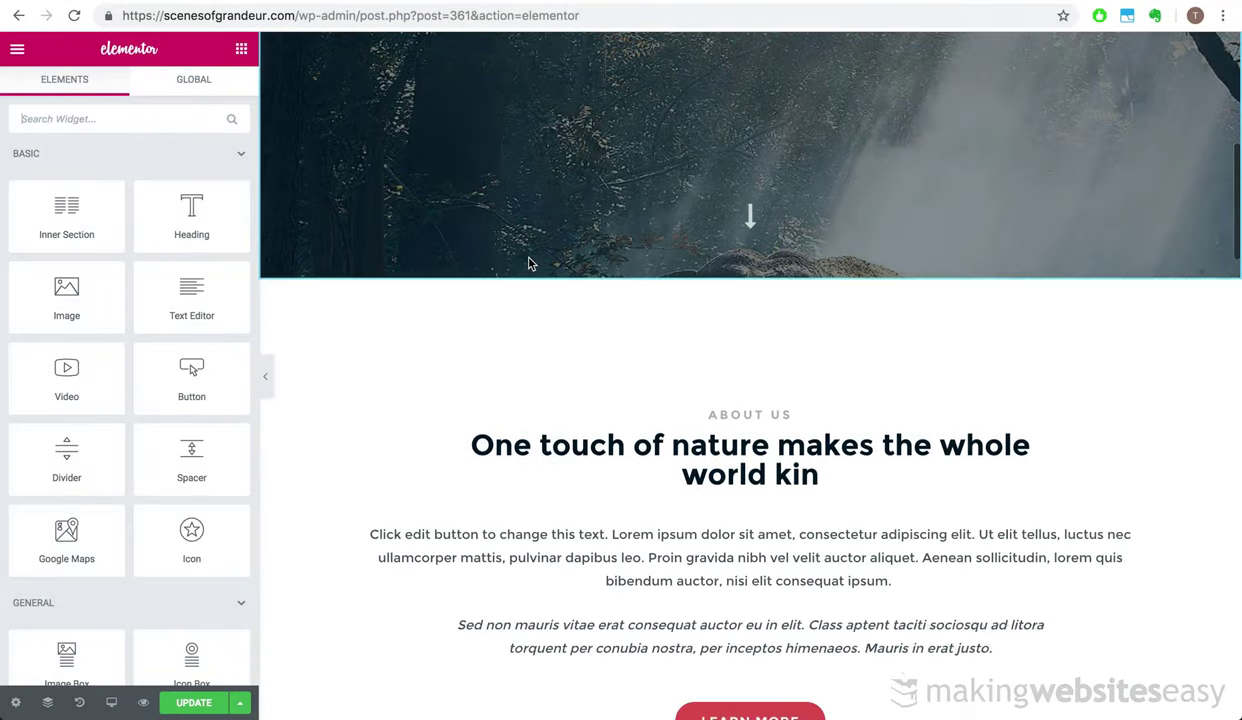
scroll(530, 264, up, 5)
scroll(530, 264, up, 3)
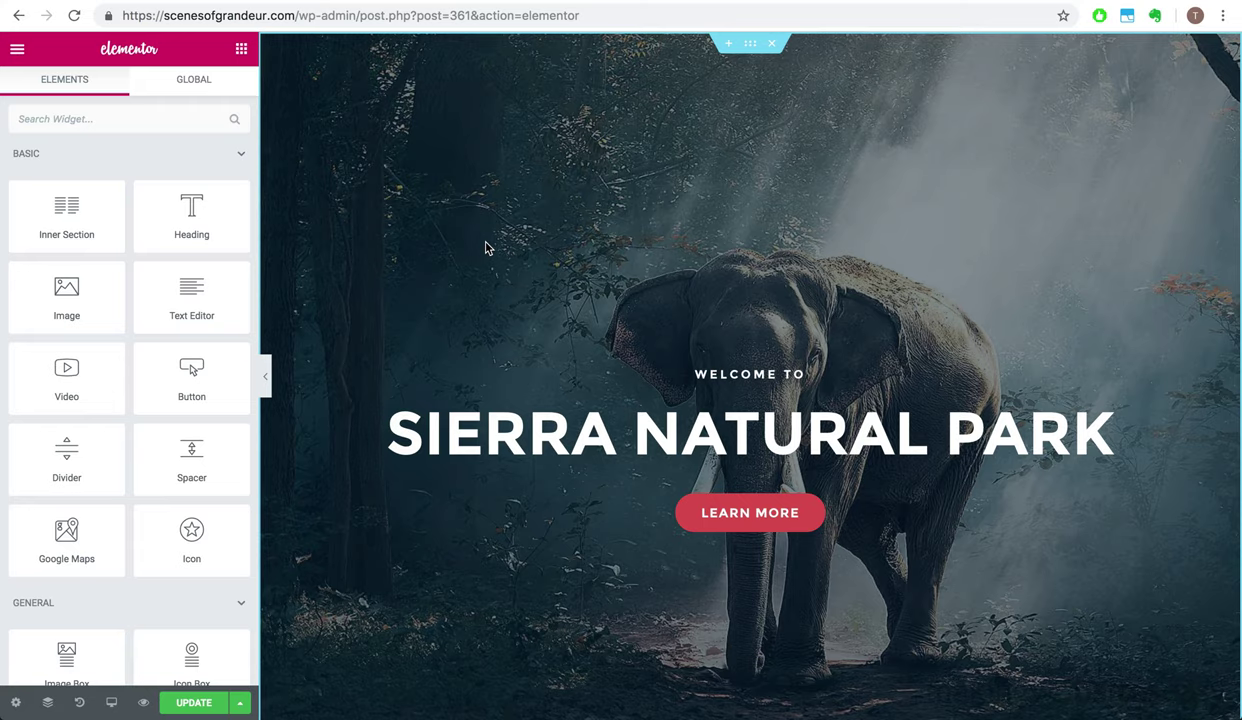
Edit the hero section's style and set its background type to Background Video
right_click(485, 248)
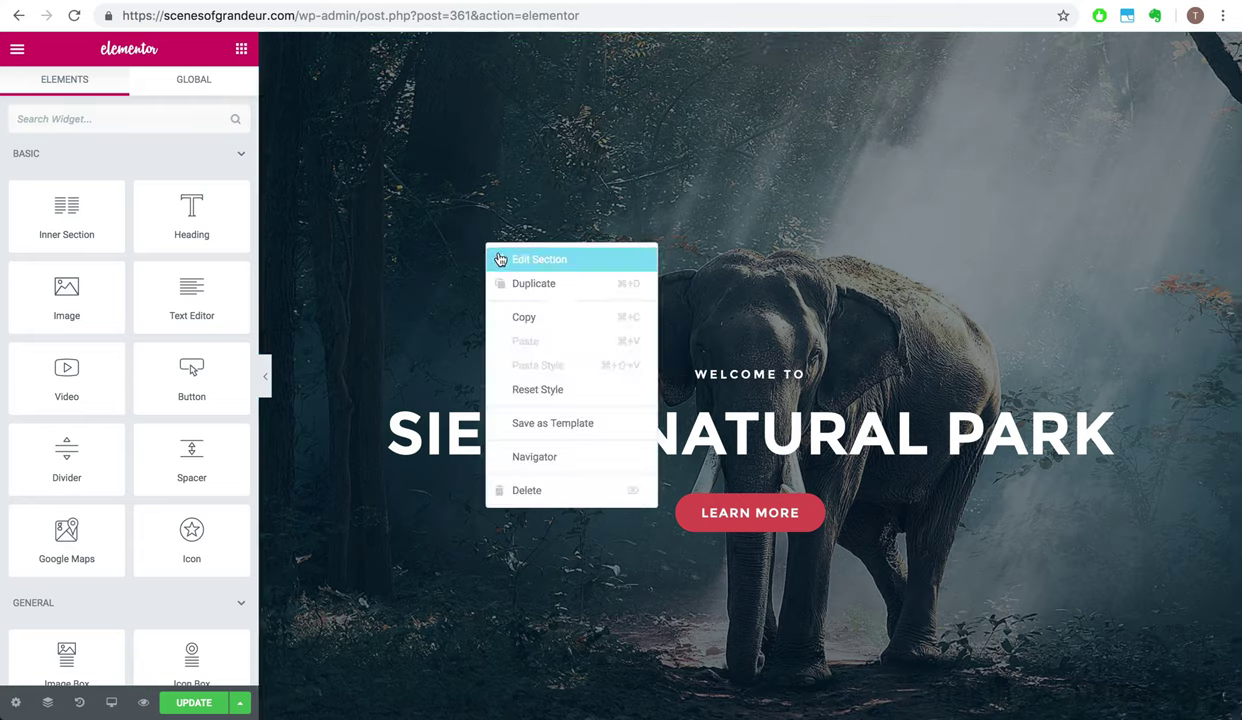
click(490, 257)
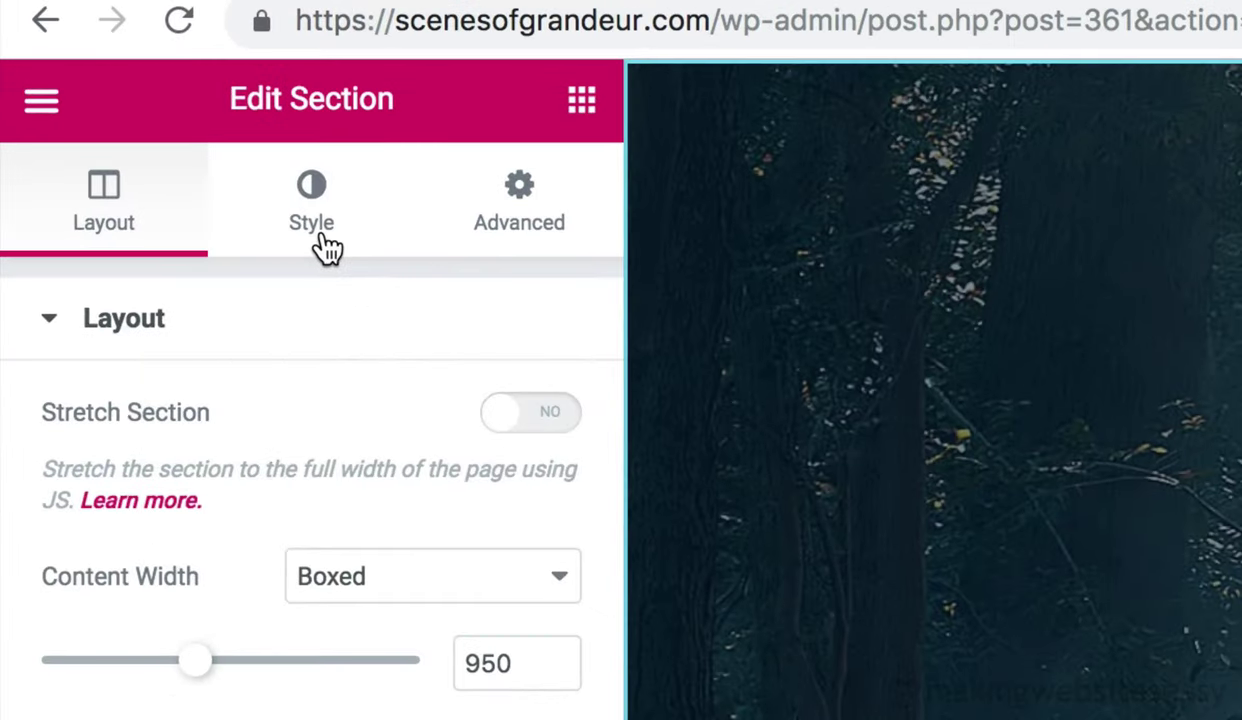
click(134, 104)
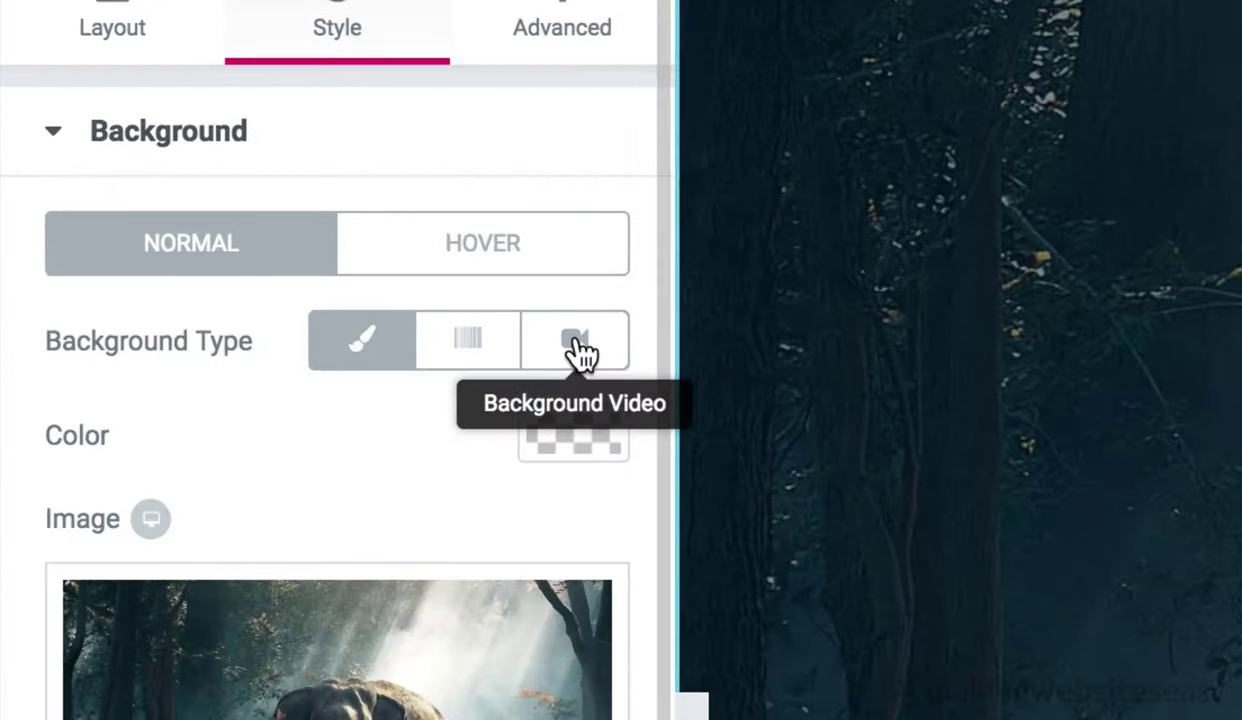
click(220, 219)
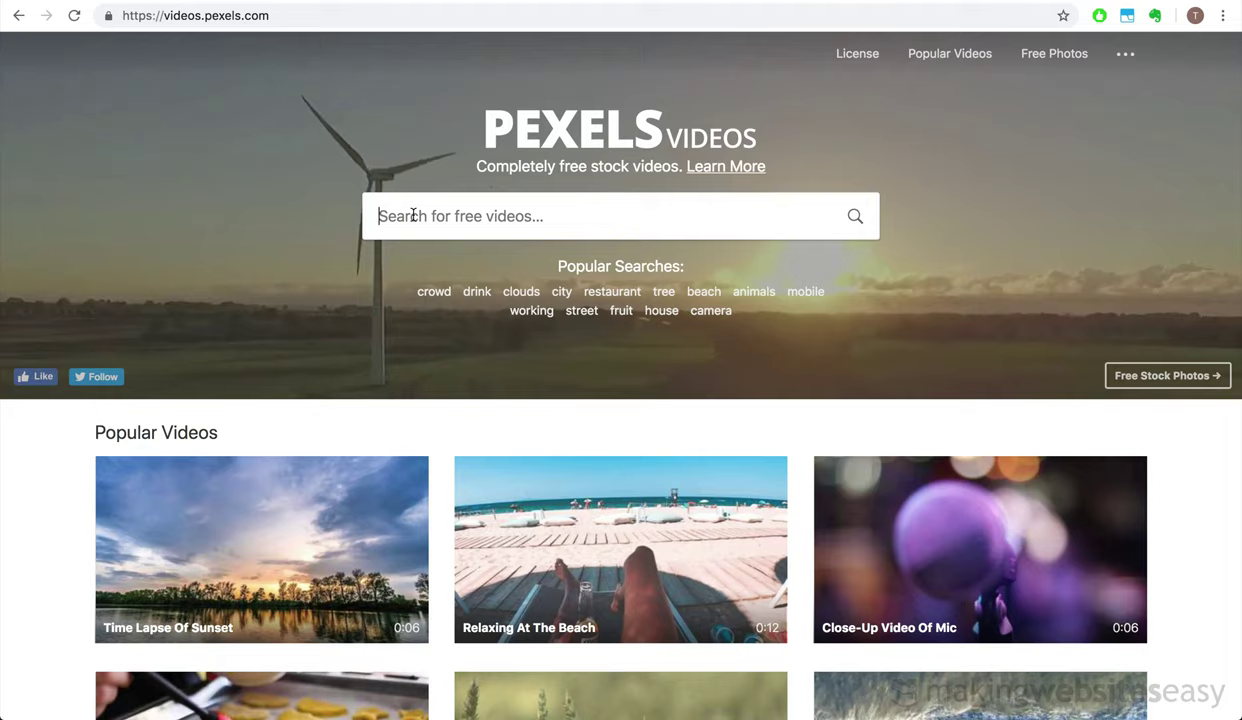
Search Pexels Videos for "mountains", open the Aerial Video Of Coastline clip and preview it
text(mount)
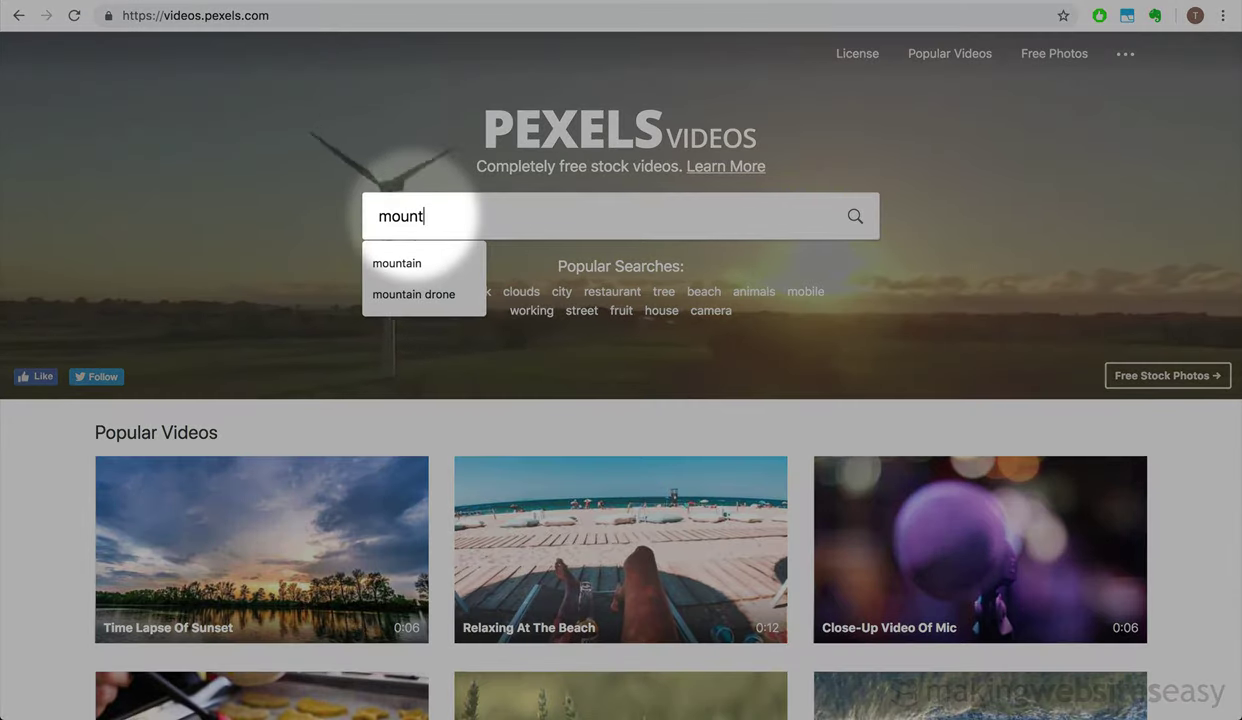
text(ains)
key(Return)
scroll(393, 218, down, 5)
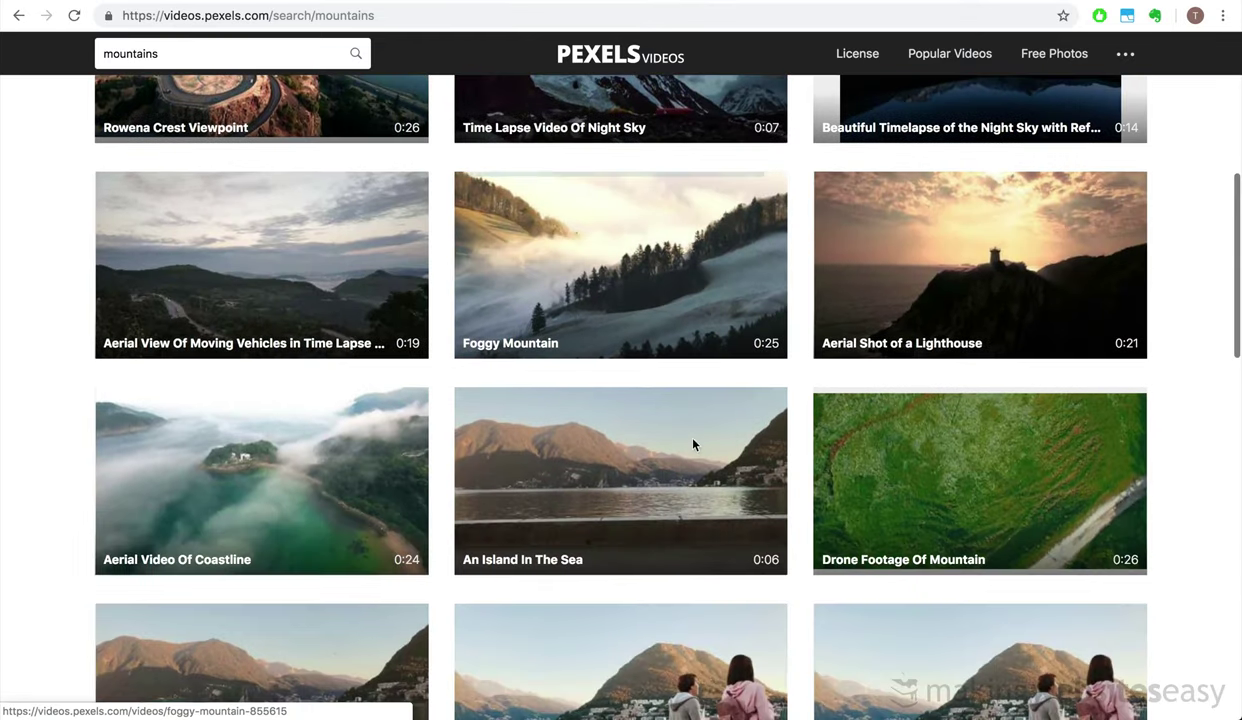
click(299, 444)
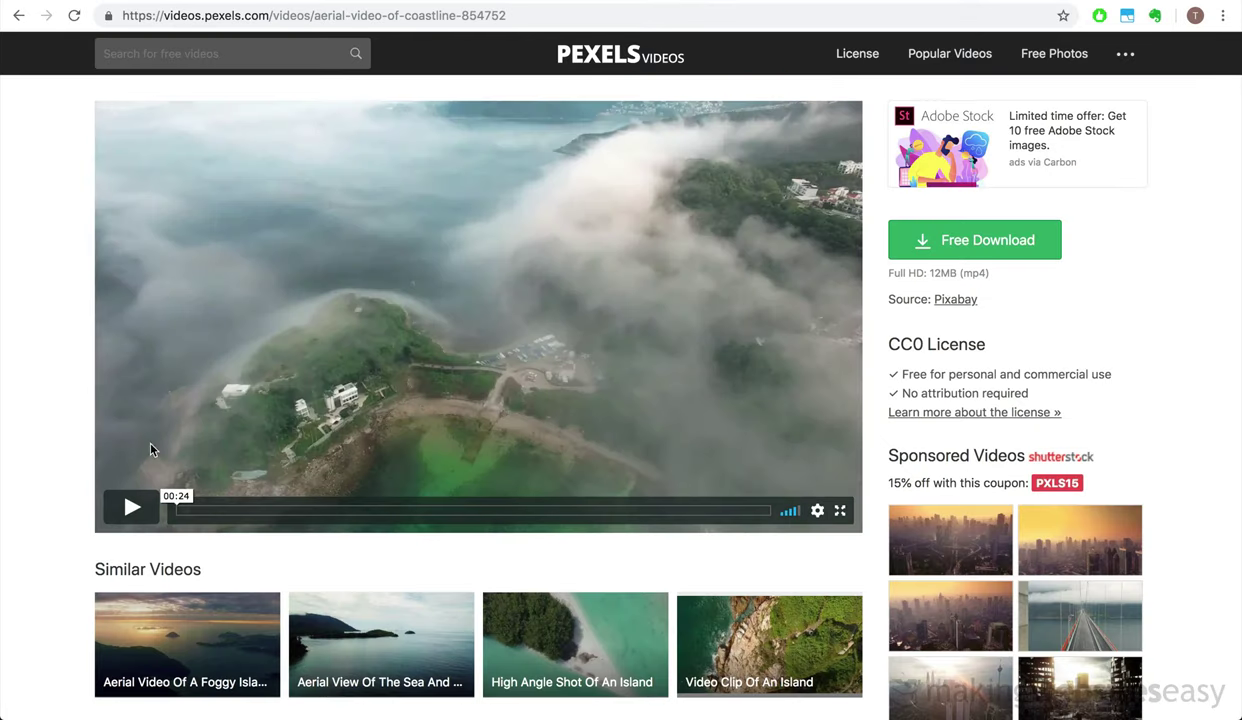
click(133, 507)
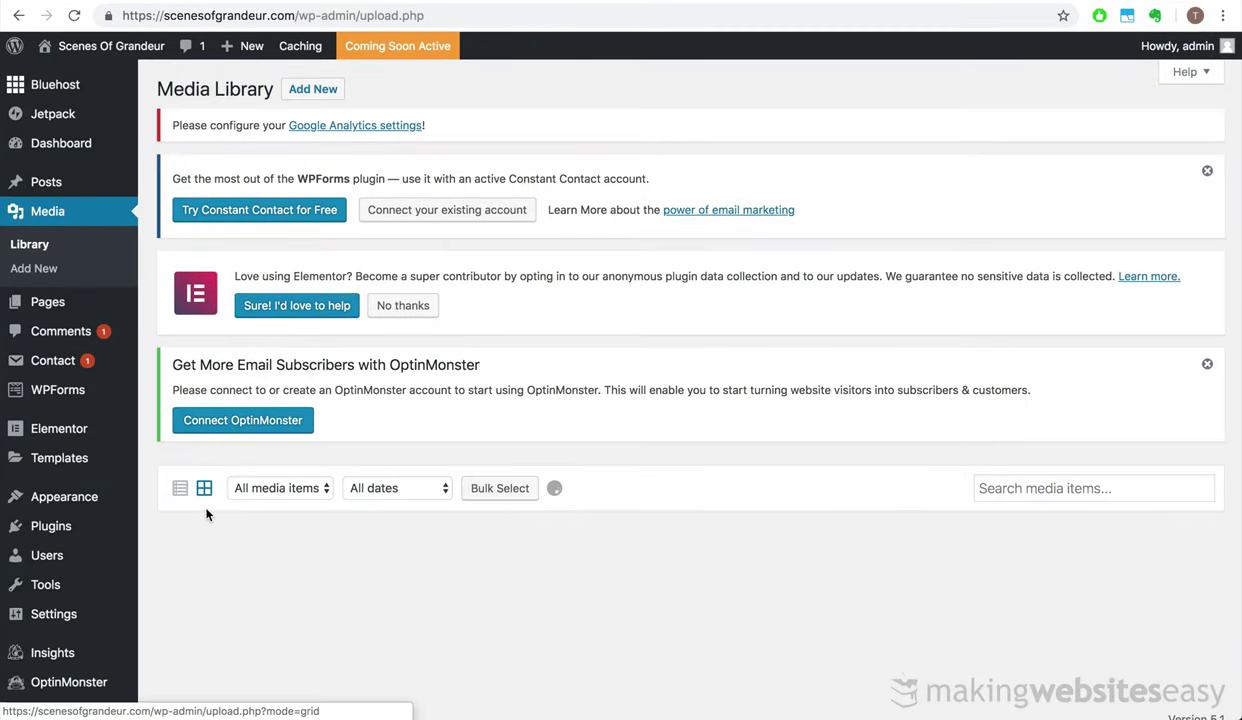
Copy the URL of Aerial-Video-Of-Coastline.mp4 from the WordPress Media Library and enter it as the hero section's background video link
scroll(206, 500, down, 3)
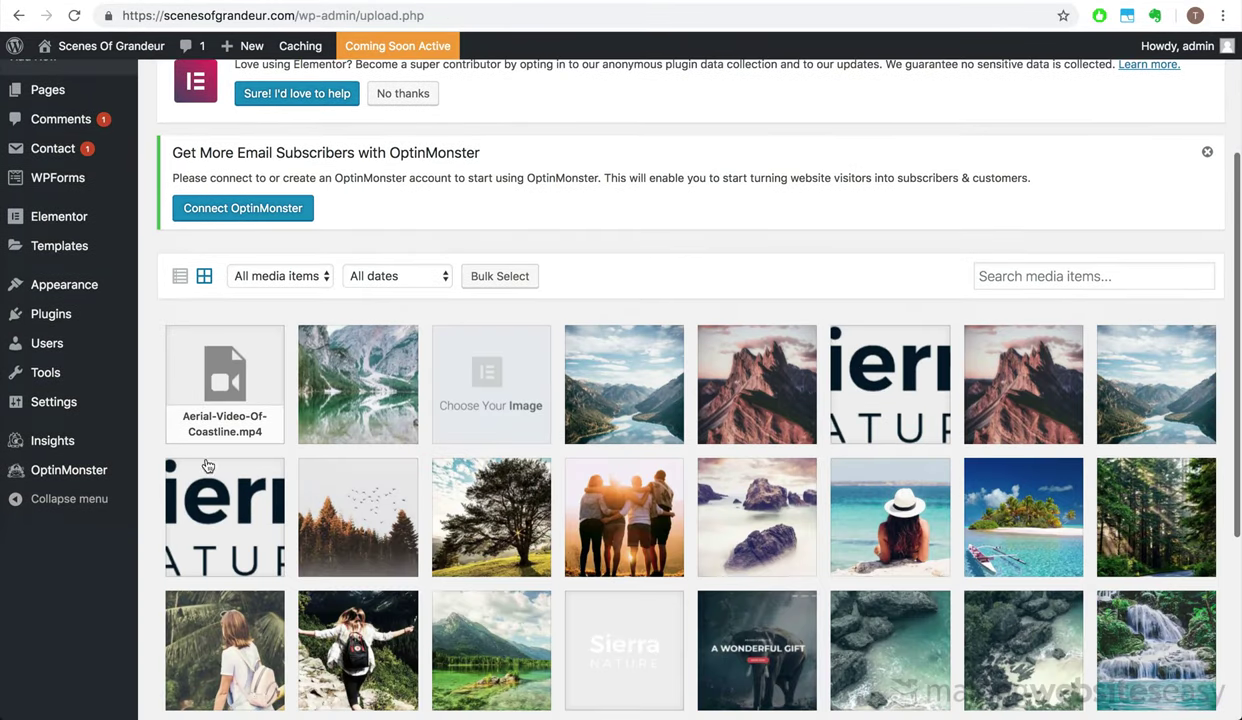
click(221, 379)
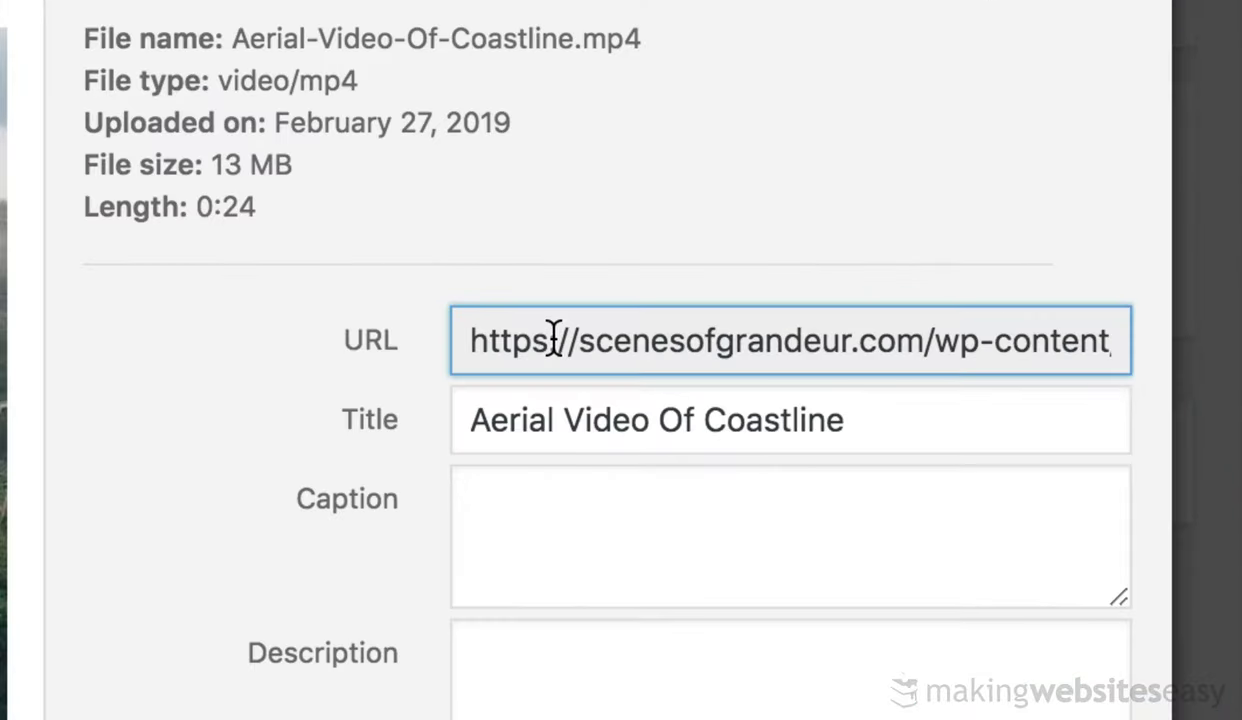
click(986, 231)
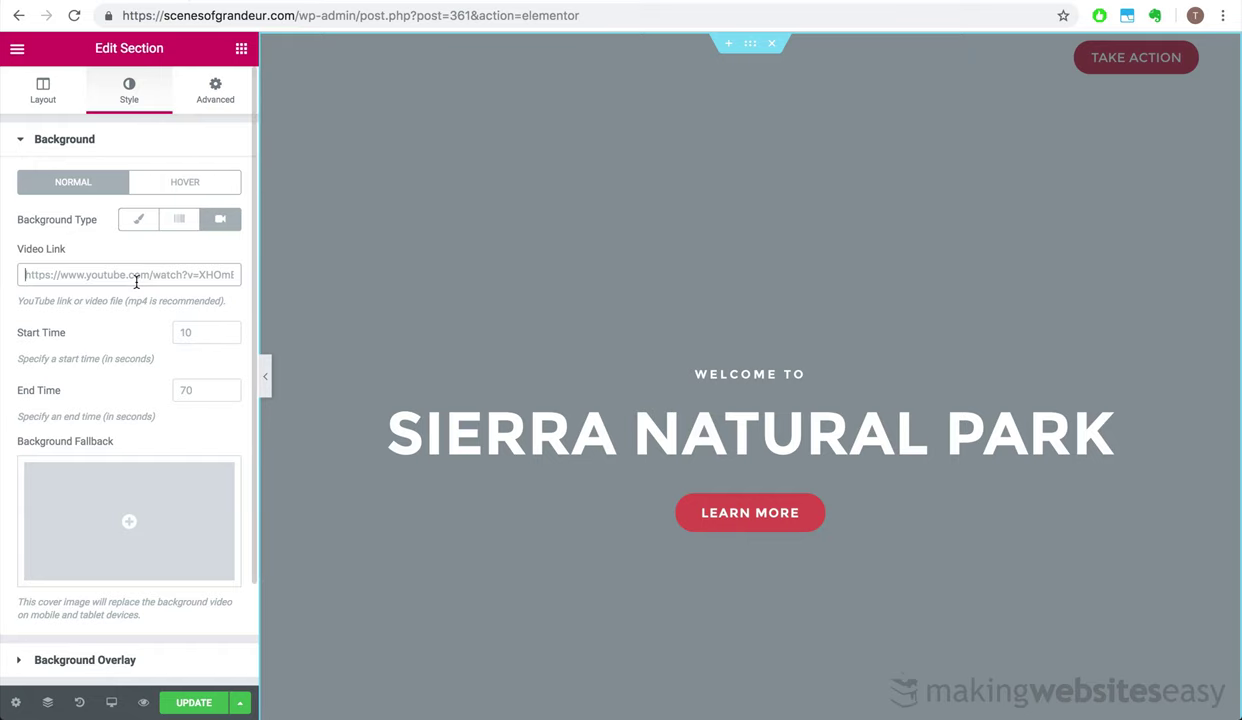
text(https://scenesofgrandeur.com/wp-content/uploads/2019/02/Aerial-Video-Of-Coastline.mp4)
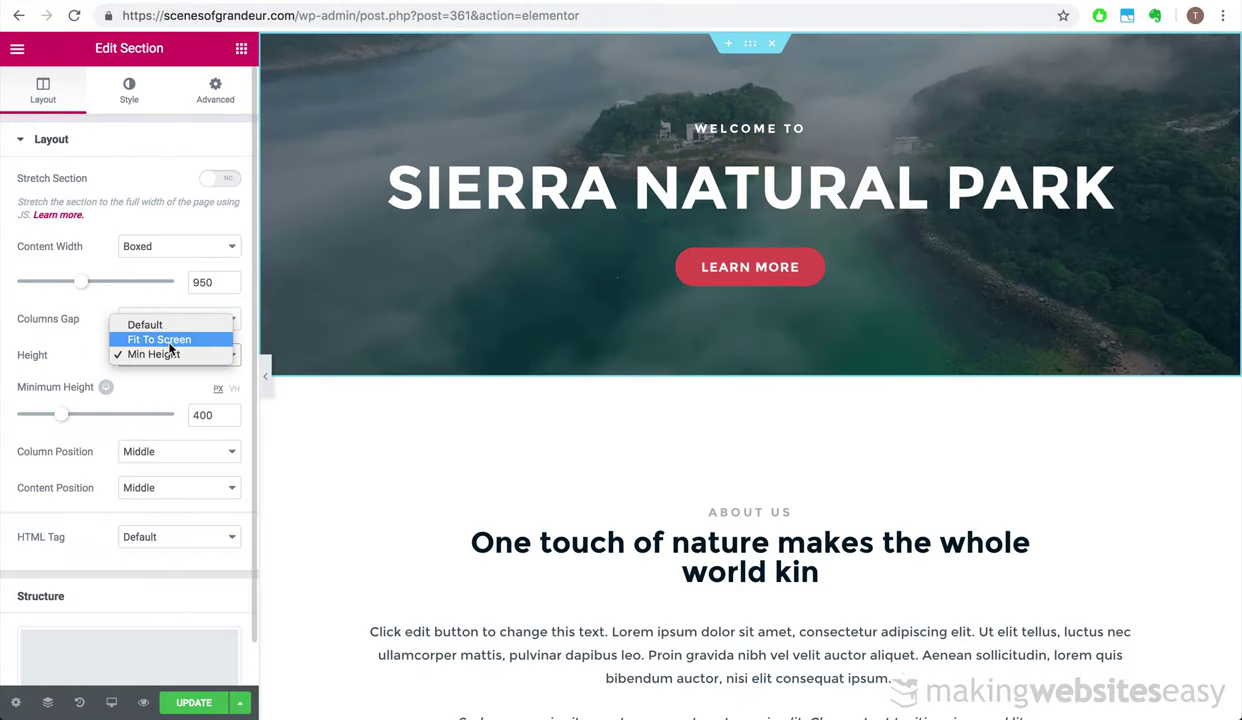
Try the Fit To Screen height on the hero section, and switch it to Min Height at 614 px
click(165, 339)
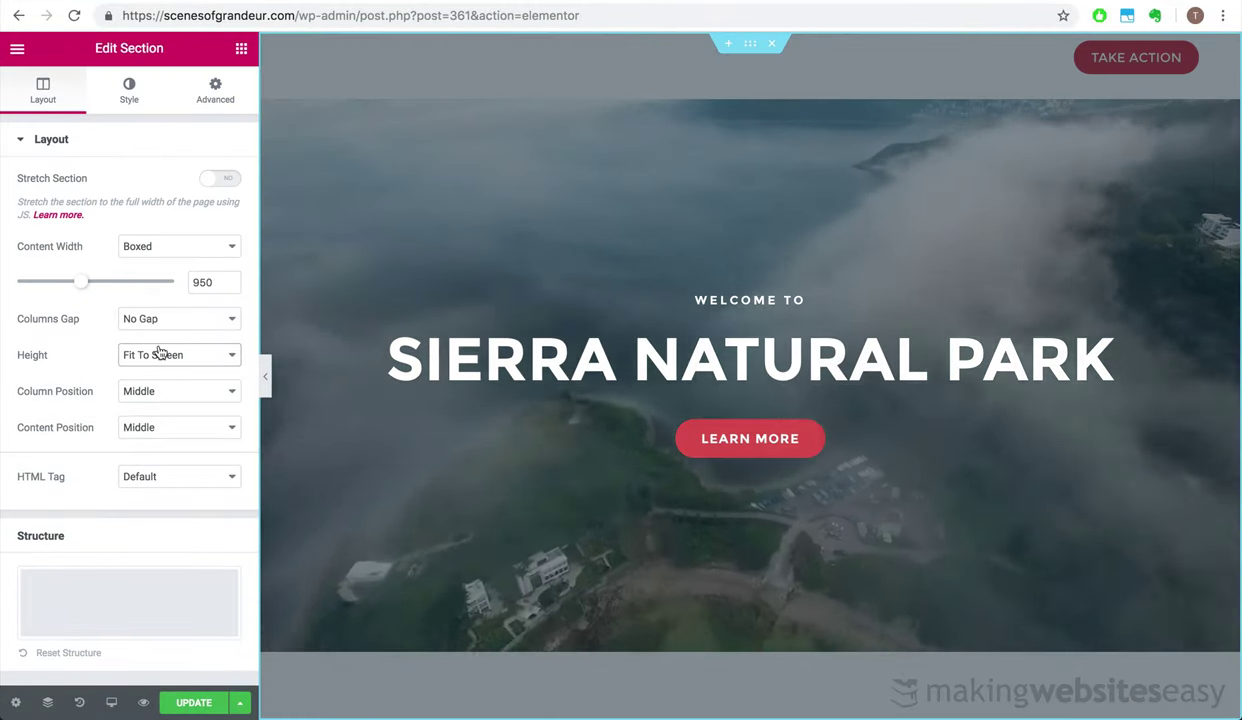
click(160, 354)
click(152, 372)
drag(62, 414, 84, 414)
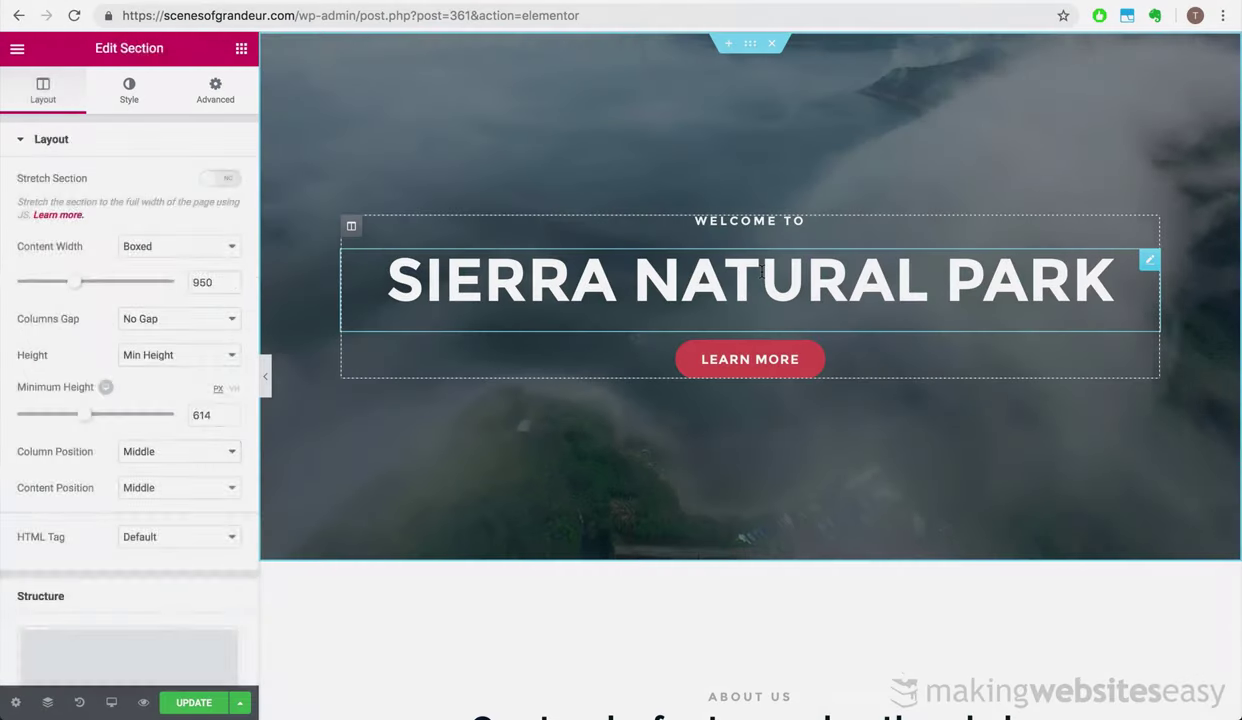
Replace the hero title with "SCENES OF GRANDEUR" and the small heading above it with "WITNESS"
click(762, 271)
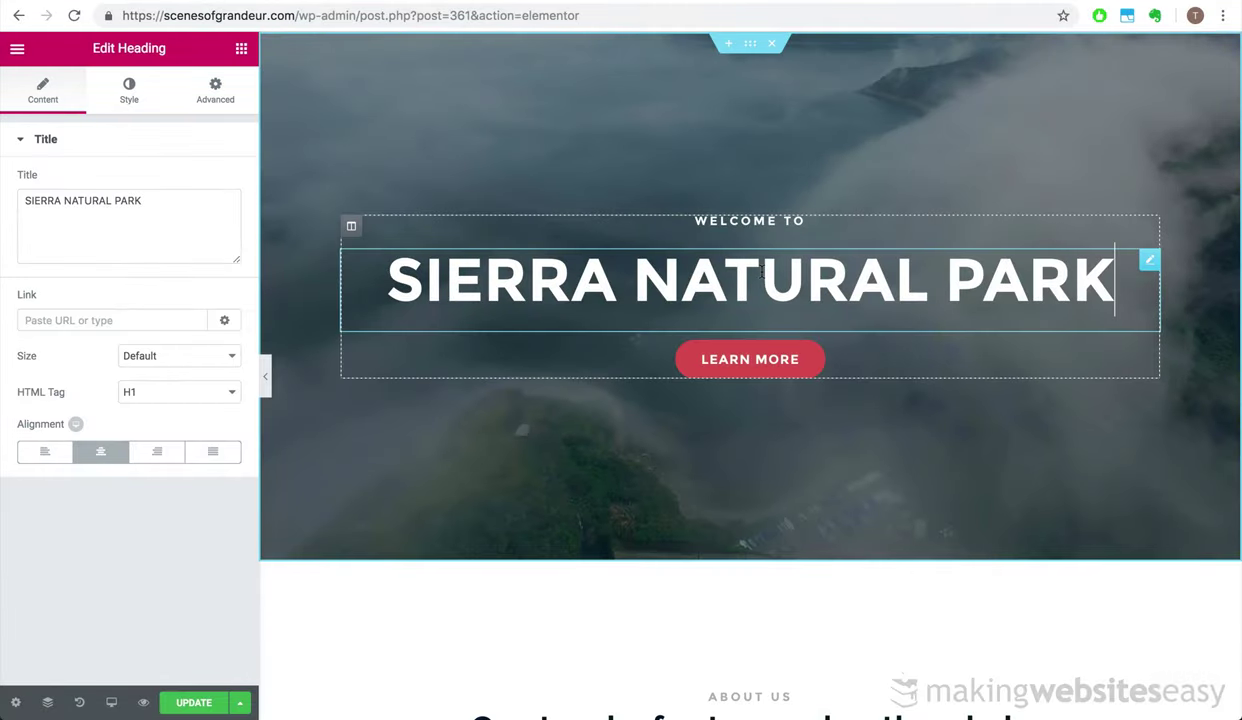
triple_click(760, 270)
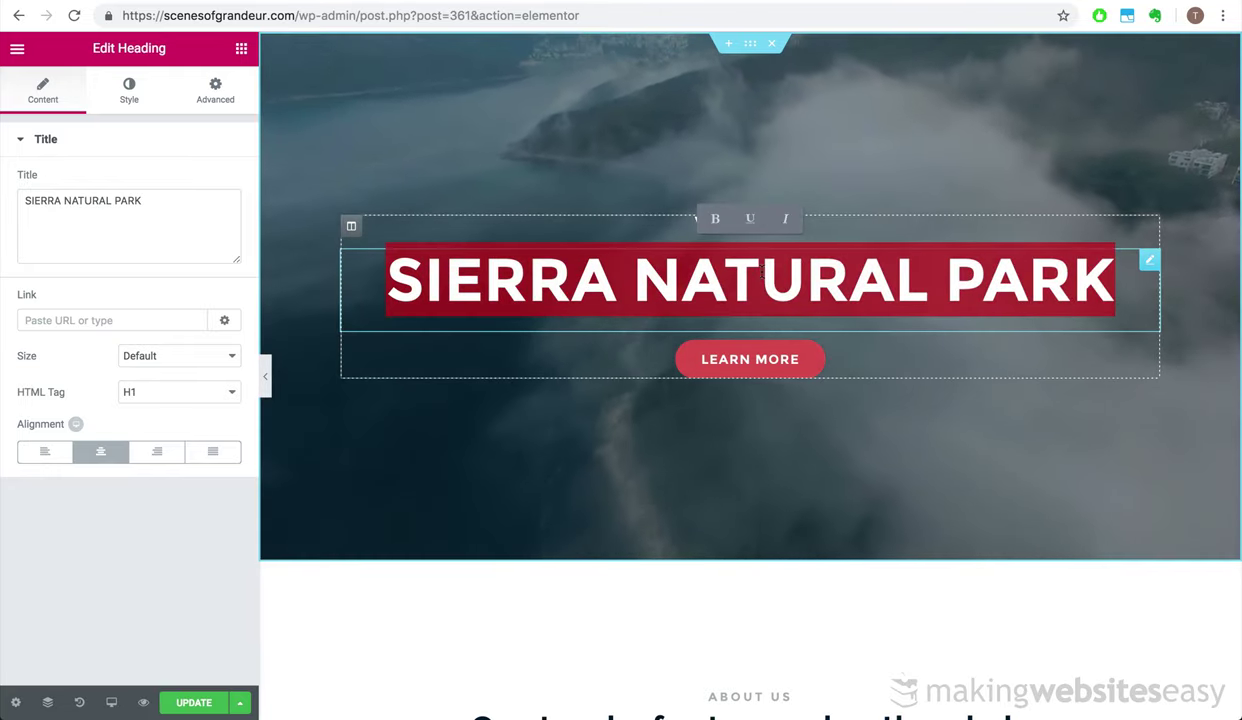
text(SCENES)
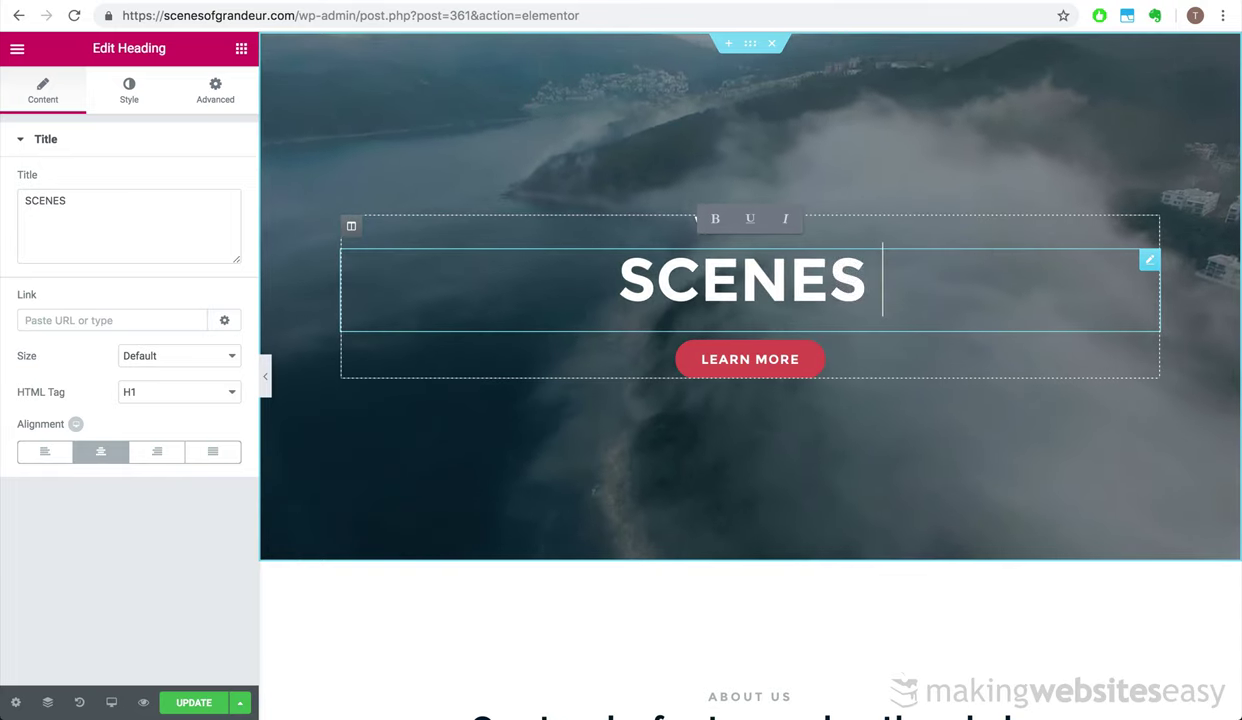
text( OF GRANDEUR)
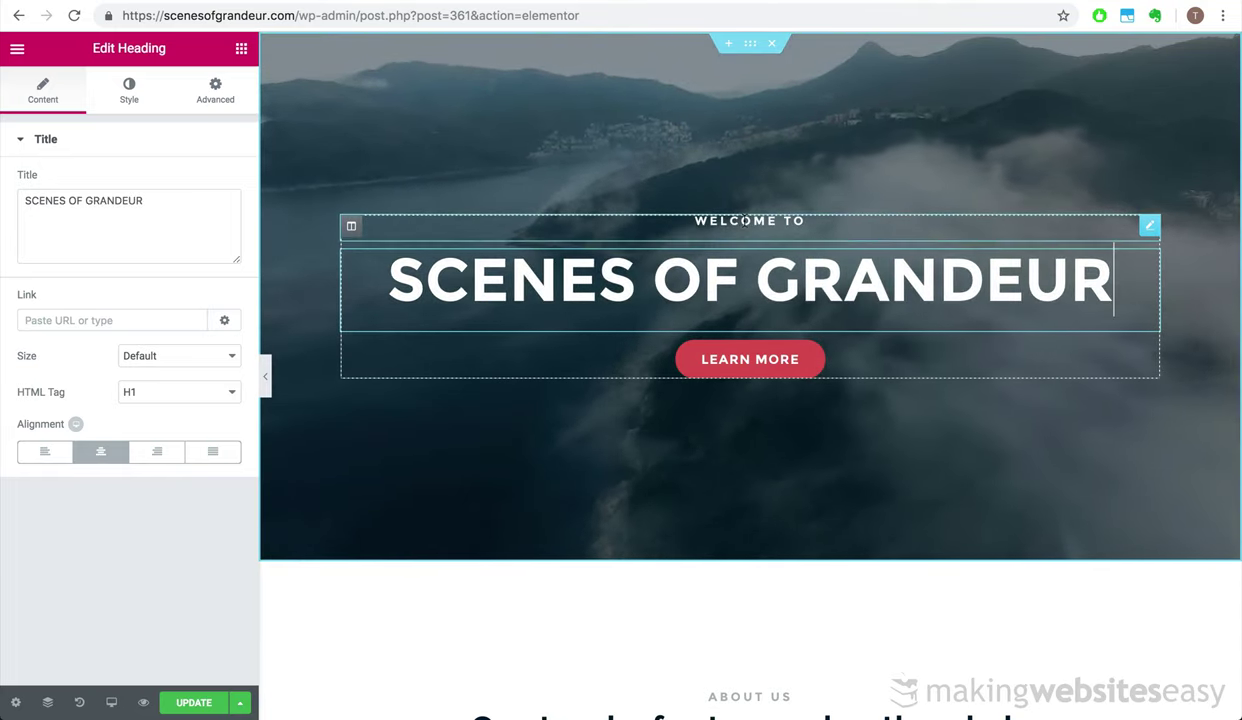
double_click(738, 220)
triple_click(742, 221)
text(WITNESS)
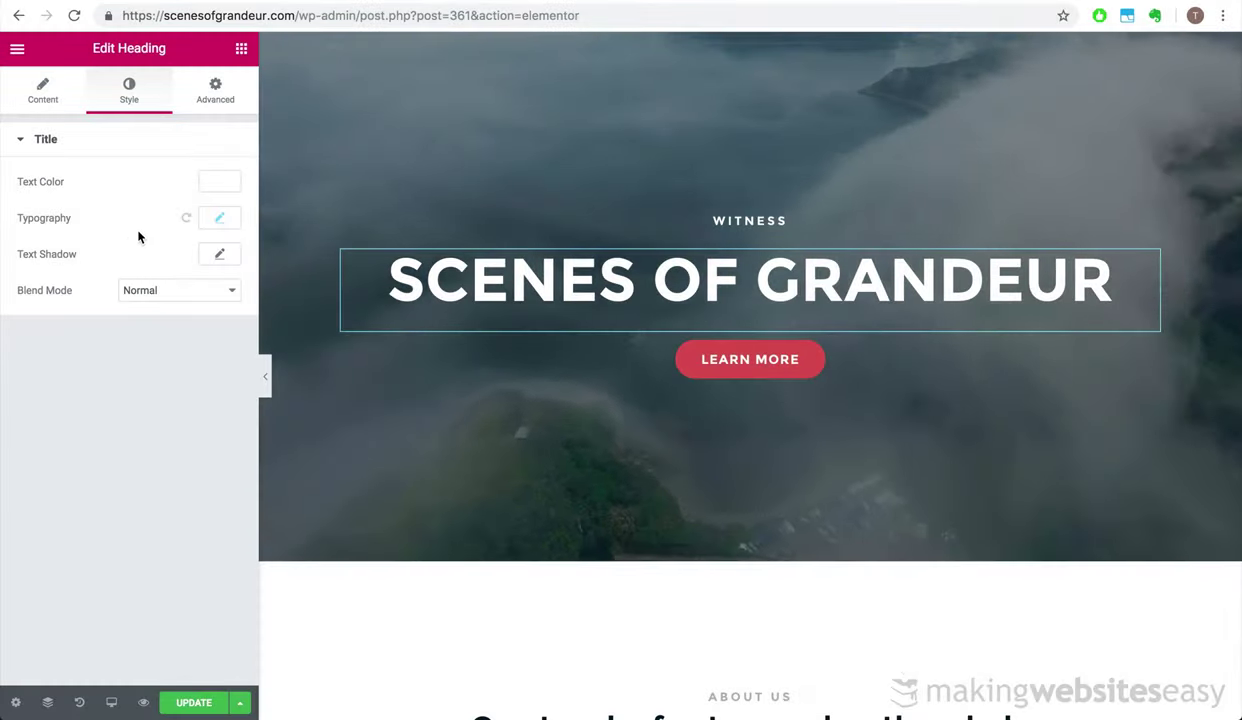
Enlarge the hero title's font and break it into three lines: SCENES, OF, GRANDEUR
click(219, 217)
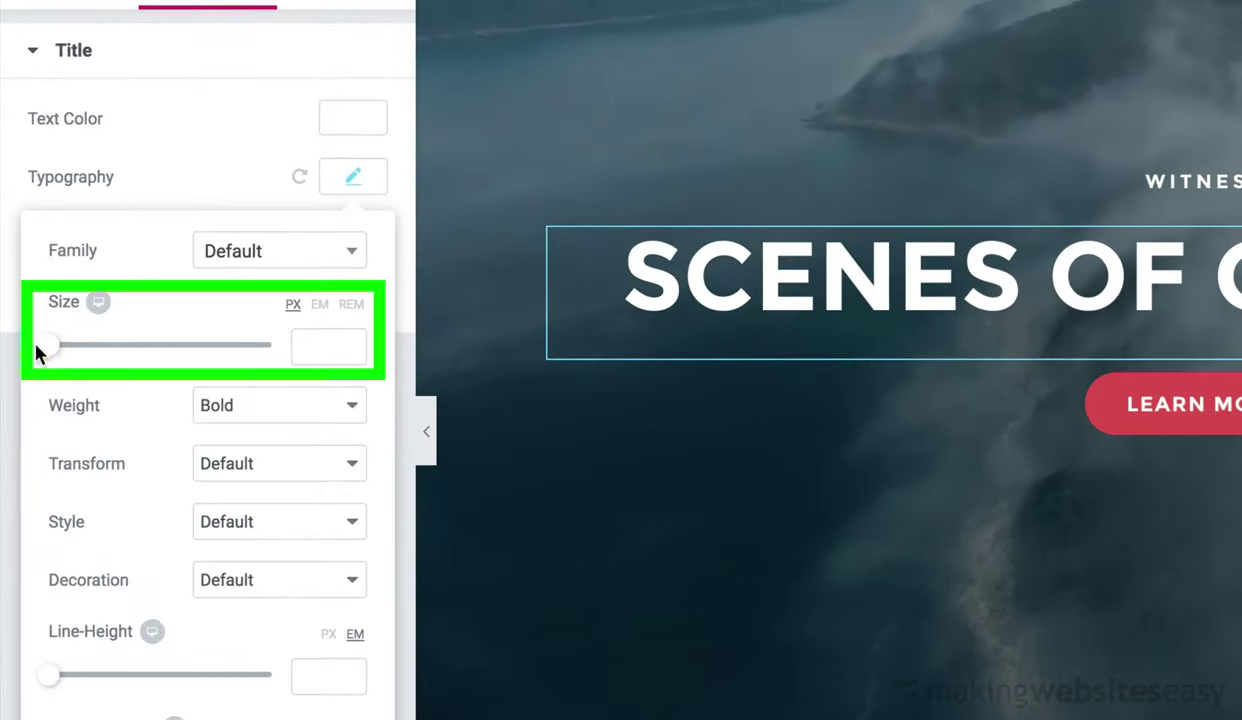
drag(50, 352, 86, 332)
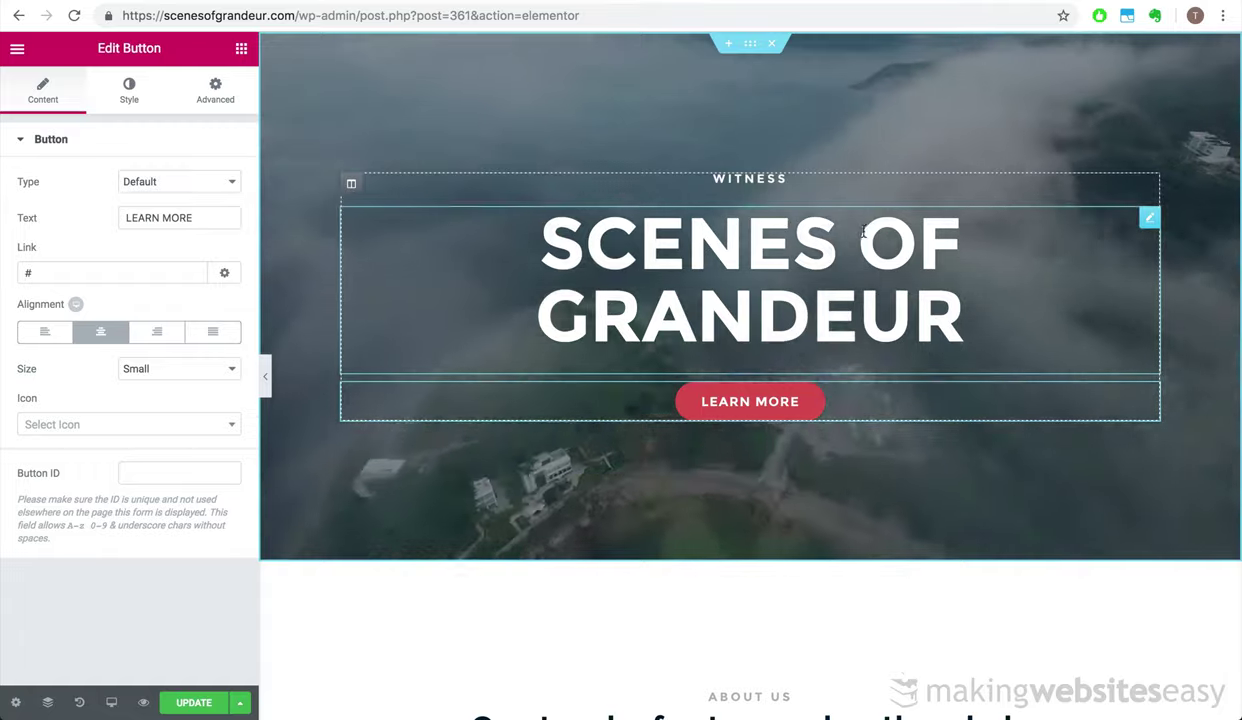
click(857, 245)
key(BackSpace)
key(shift+Return)
key(Right)
key(Right)
key(Right)
key(BackSpace)
key(shift+Return)
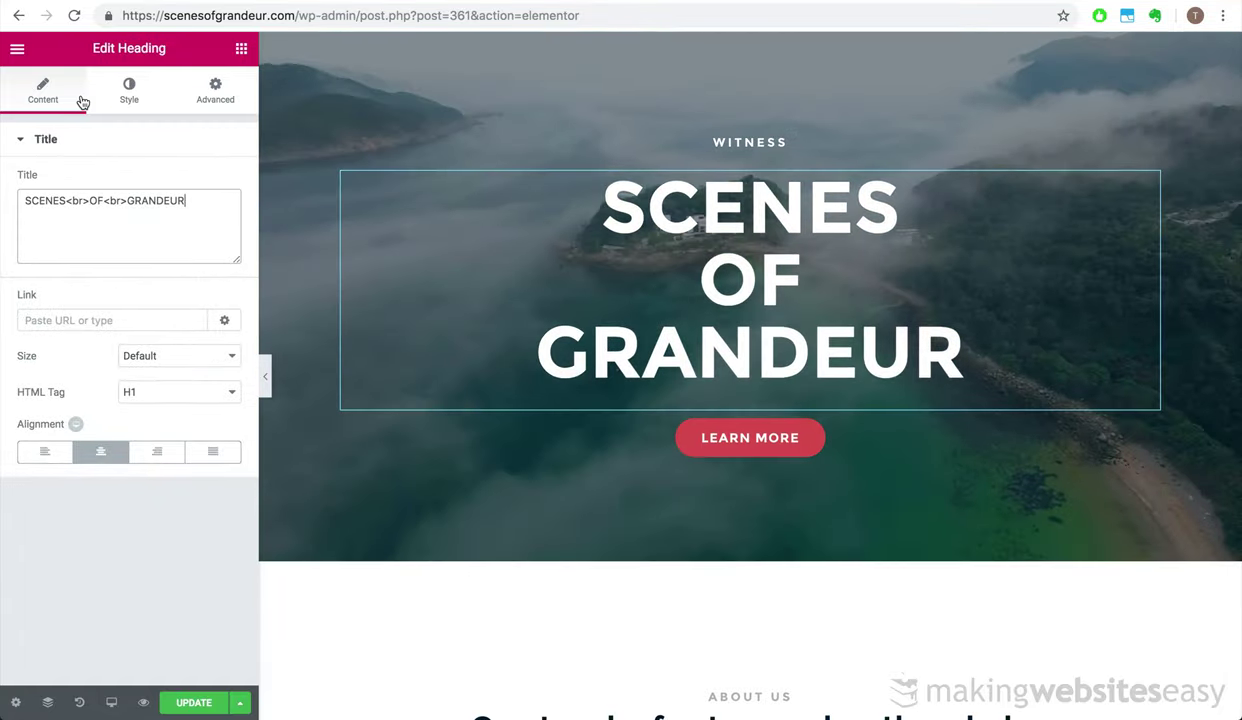
Slightly reduce the hero title's font size and change its font family to a bold script typeface
click(129, 92)
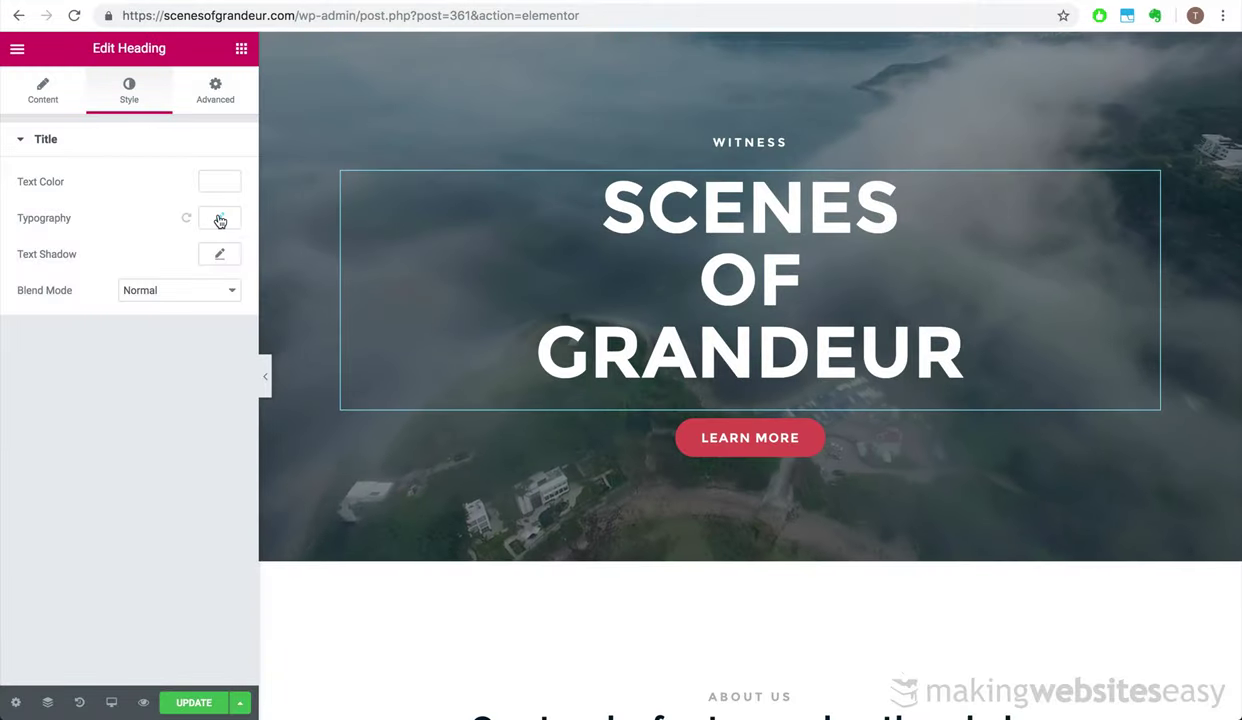
click(219, 217)
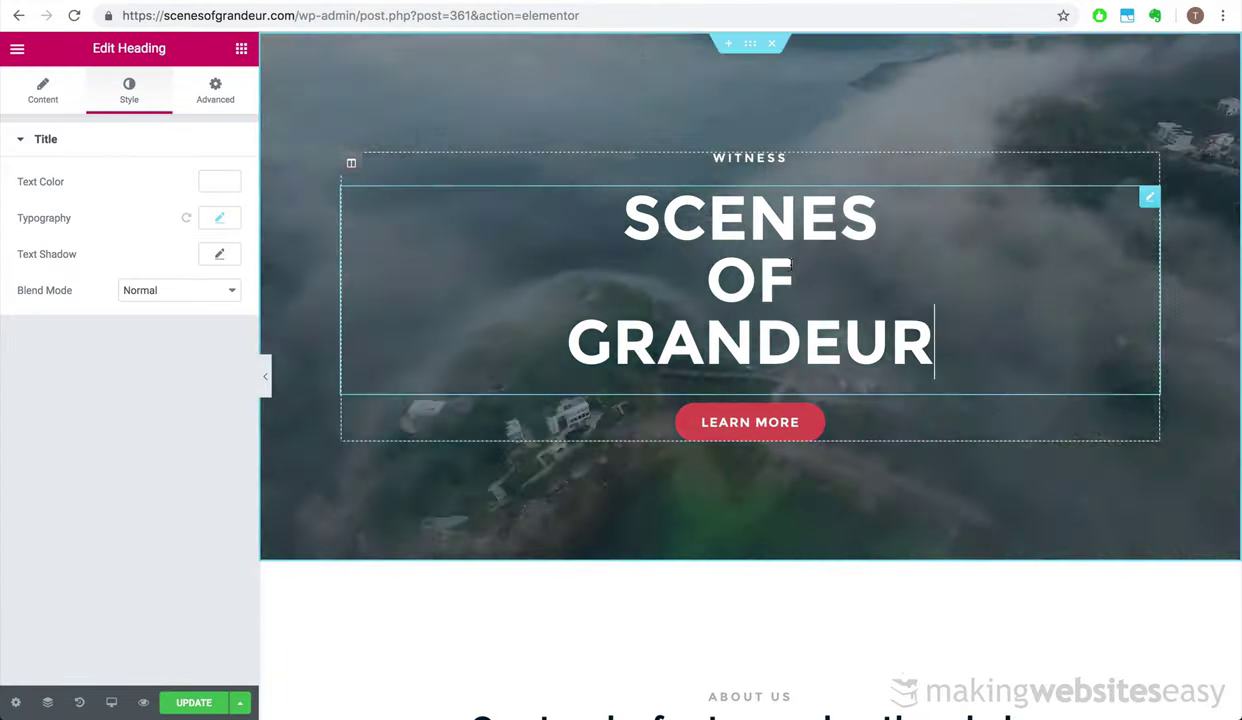
click(174, 263)
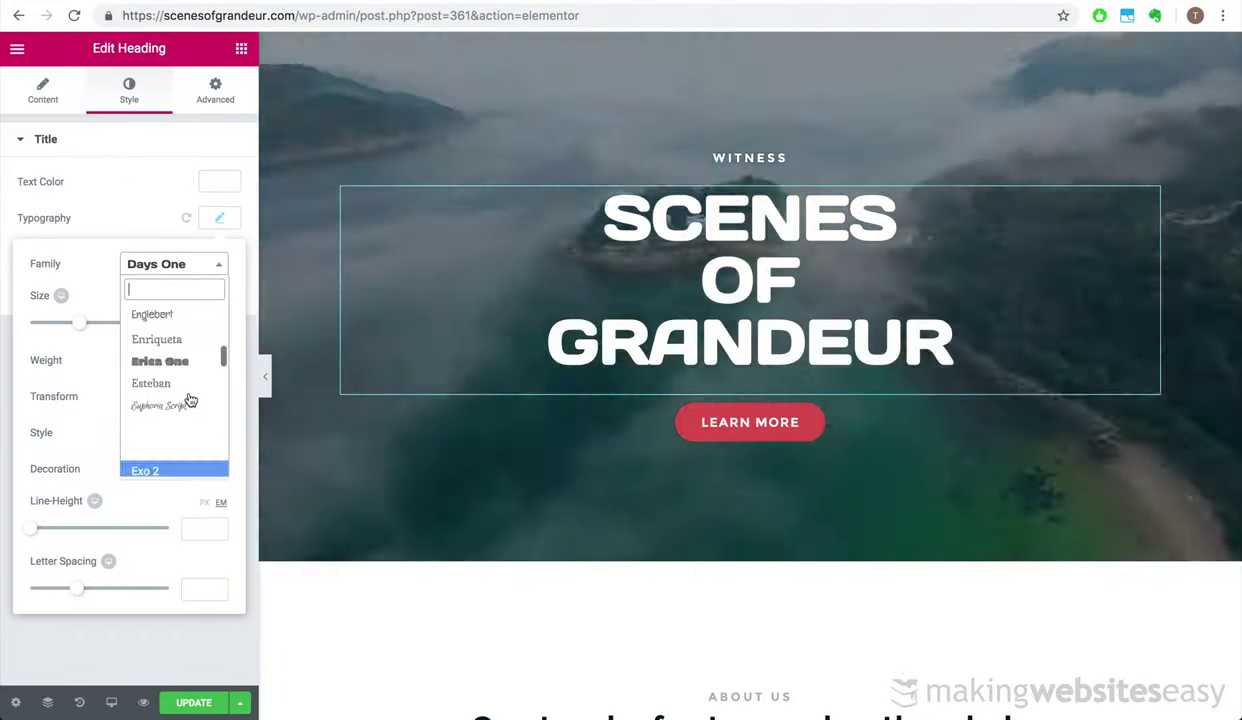
Retype the hero title in mixed case on three lines as "Scenes", "of", "Grandeur", and select the WITNESS heading
key(BackSpace)
key(BackSpace)
key(BackSpace)
key(BackSpace)
key(BackSpace)
key(BackSpace)
key(BackSpace)
key(BackSpace)
key(BackSpace)
key(BackSpace)
key(BackSpace)
key(BackSpace)
key(BackSpace)
key(BackSpace)
key(BackSpace)
key(BackSpace)
key(BackSpace)
key(BackSpace)
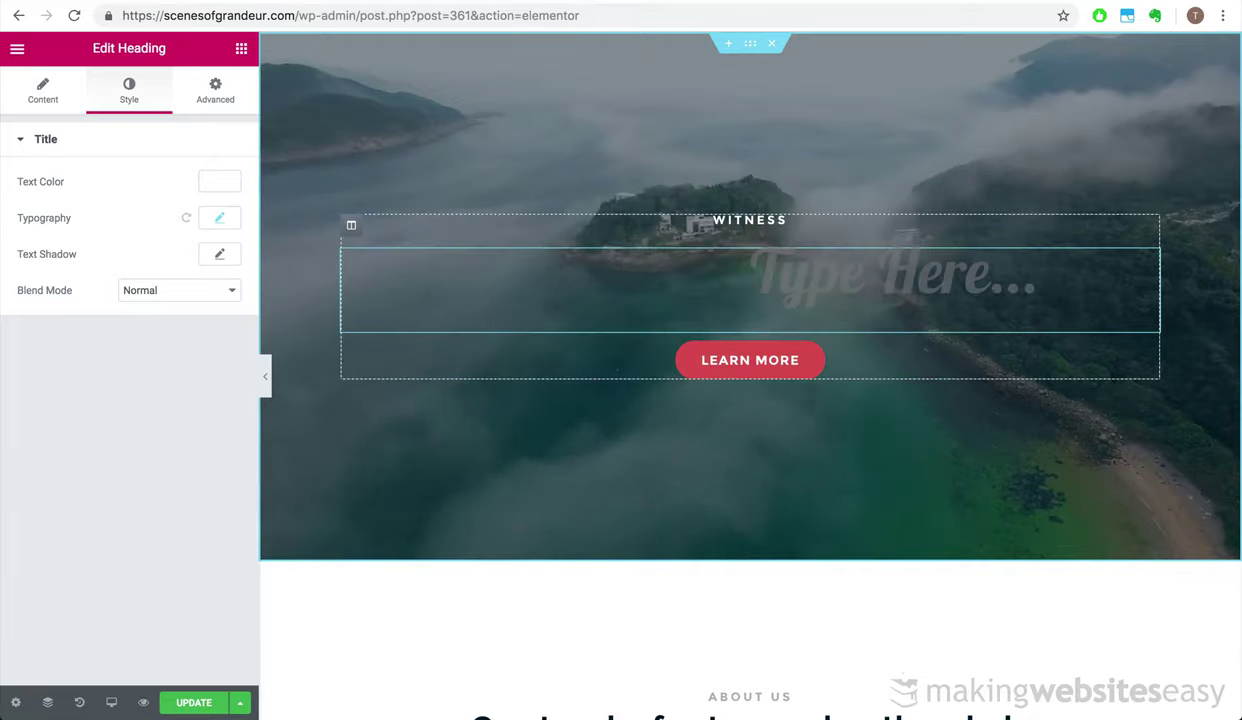
text(Scenes)
key(Return)
text(of)
key(Return)
text(Grandeur)
click(468, 165)
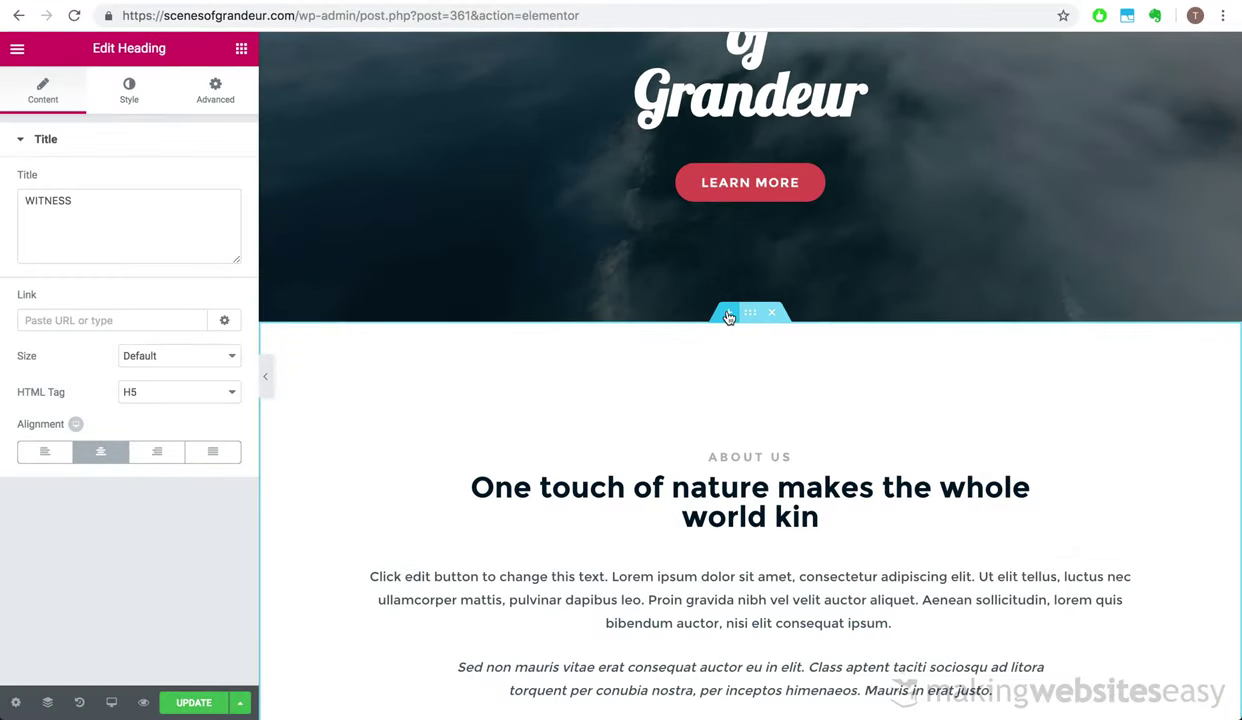
Add a new section directly below the hero and place an Inner Section widget in it
click(728, 314)
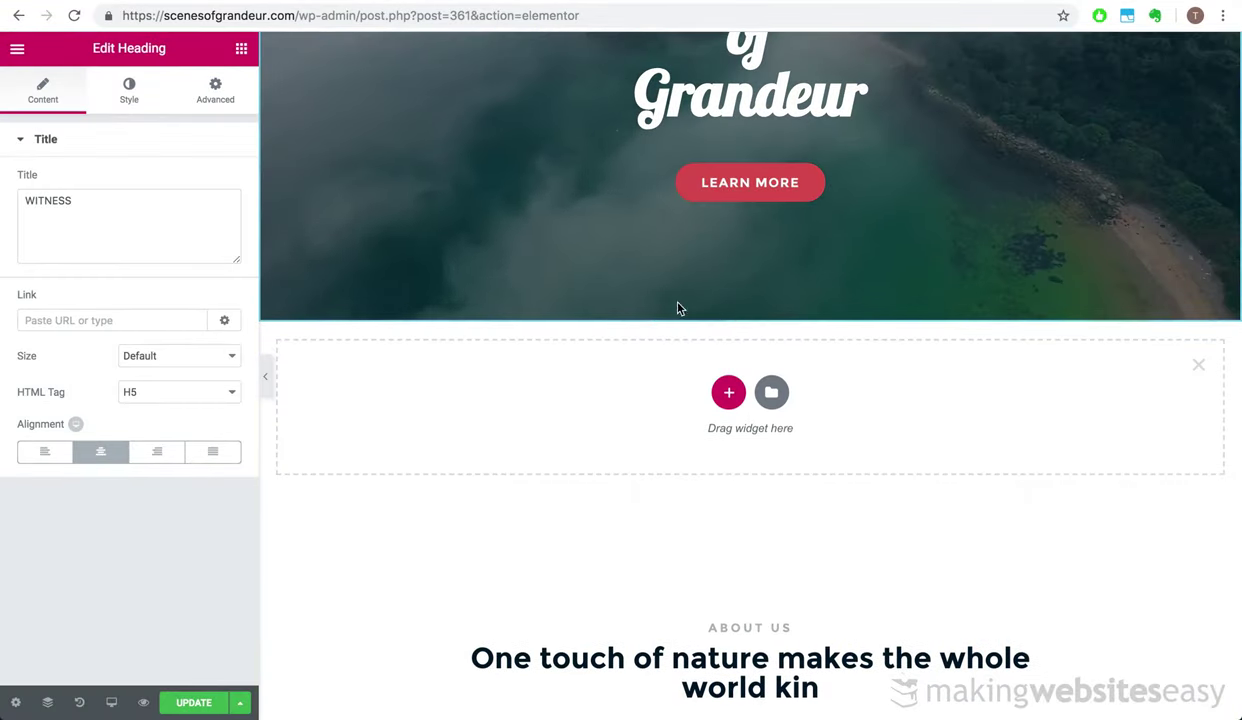
click(14, 52)
click(14, 52)
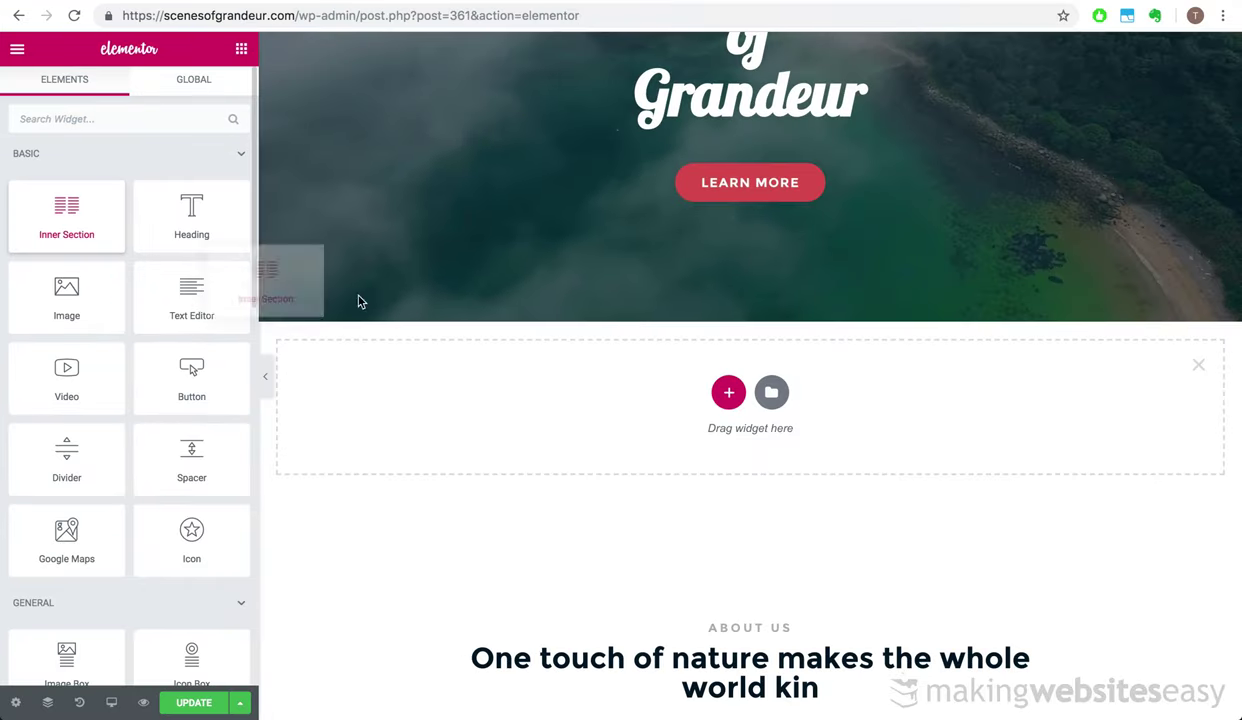
drag(361, 302, 621, 374)
click(278, 356)
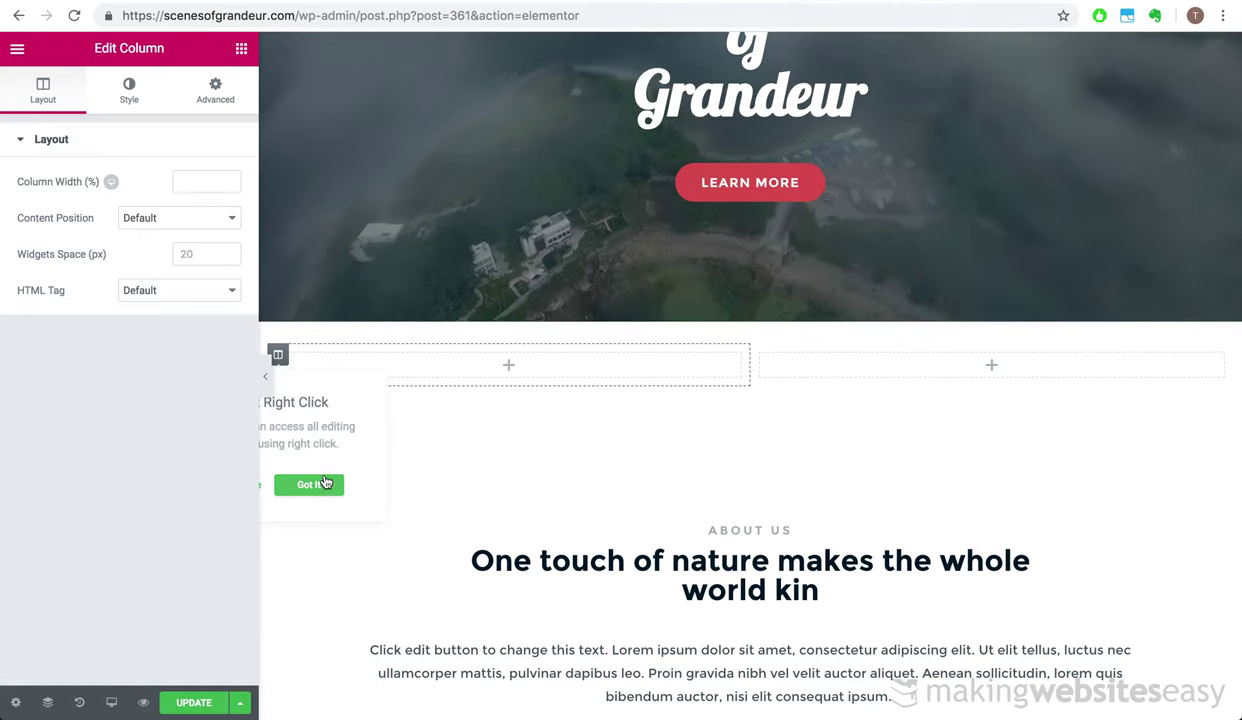
click(312, 484)
Add more columns to the new inner section so that it has four
right_click(279, 354)
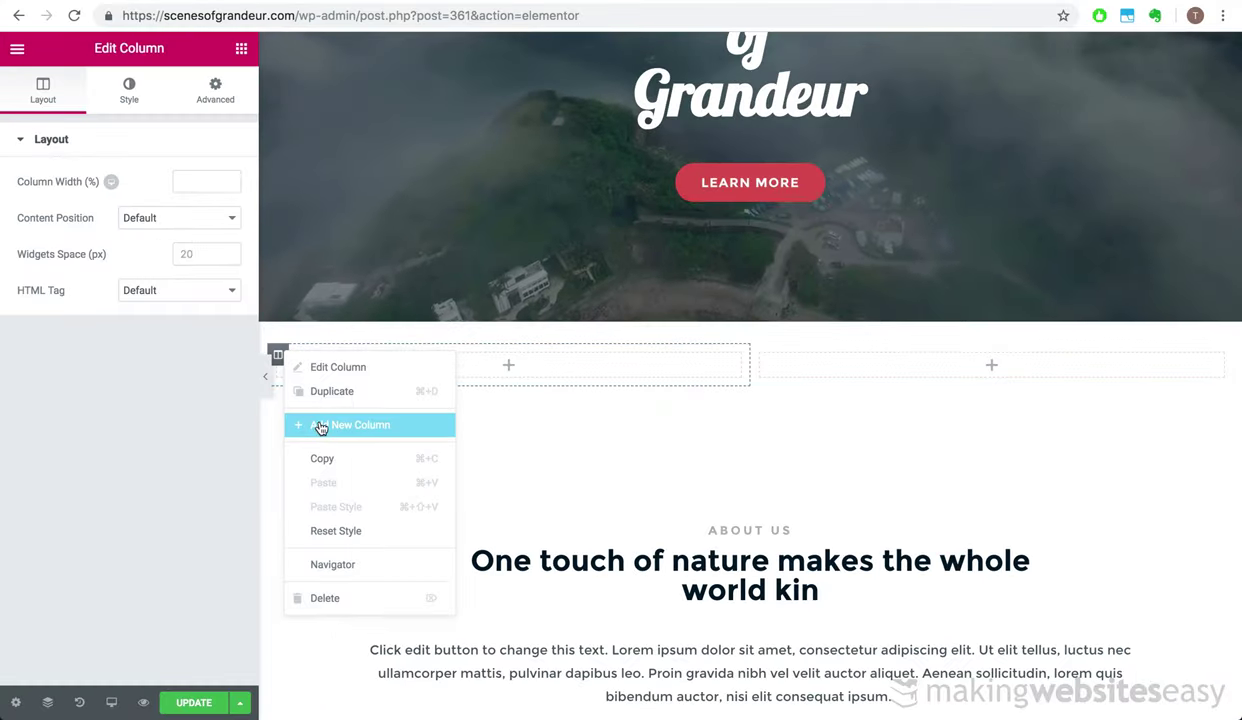
click(565, 351)
right_click(936, 356)
click(950, 424)
Add a second four-column inner section beneath the first row of columns
click(320, 367)
drag(97, 244, 745, 388)
right_click(282, 405)
click(318, 415)
Add a centred Heading widget above the two rows of columns
scroll(760, 415, up, 2)
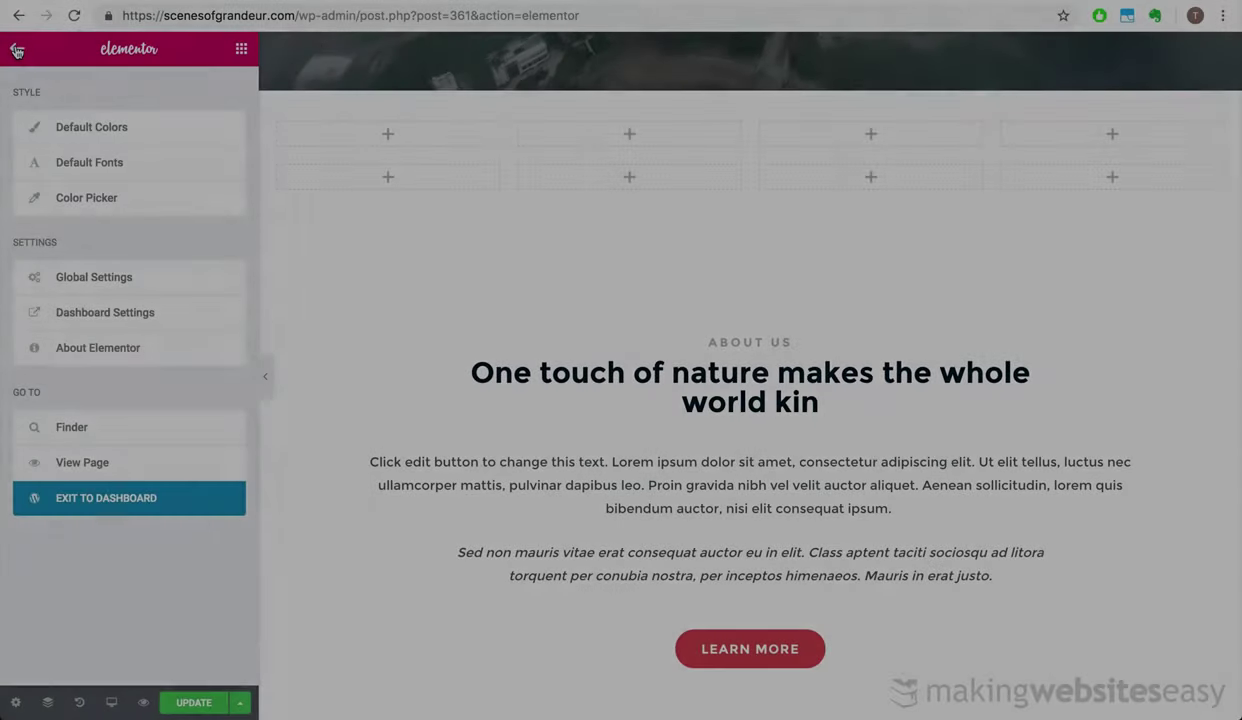
click(16, 50)
drag(458, 150, 760, 118)
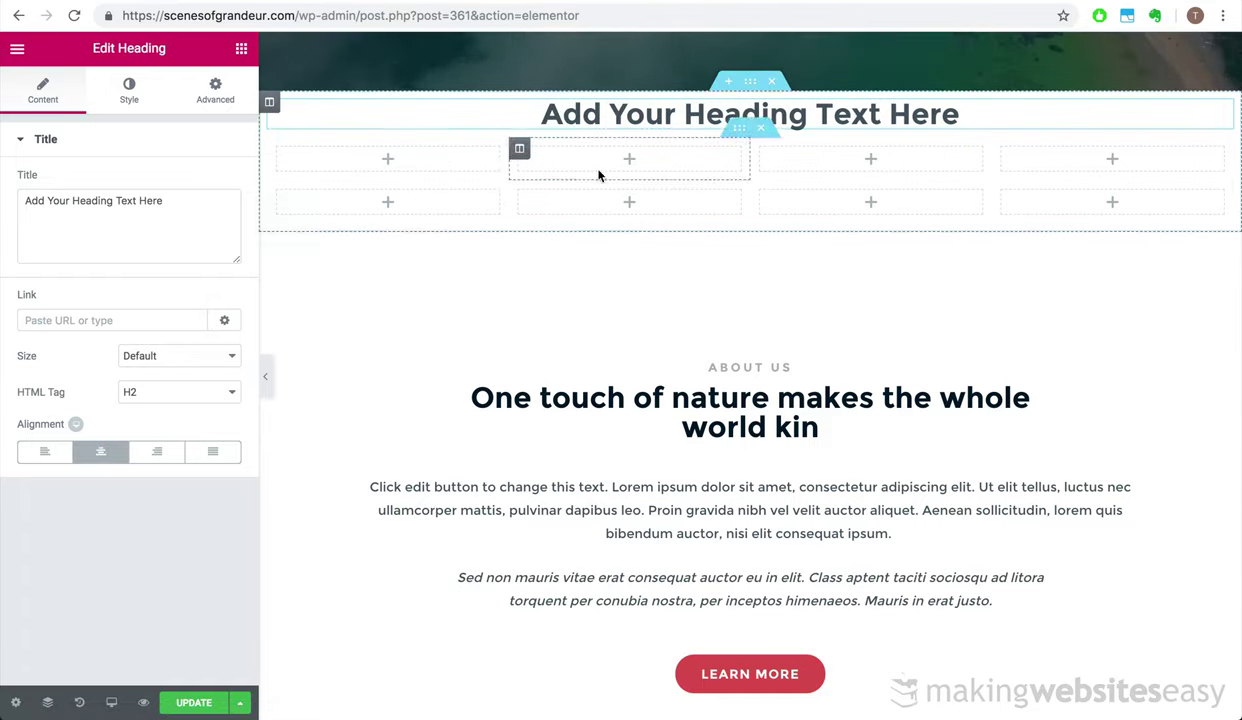
Set the new heading's padding to 50 px at the top, 20 px at the bottom and 0 on both sides
click(215, 90)
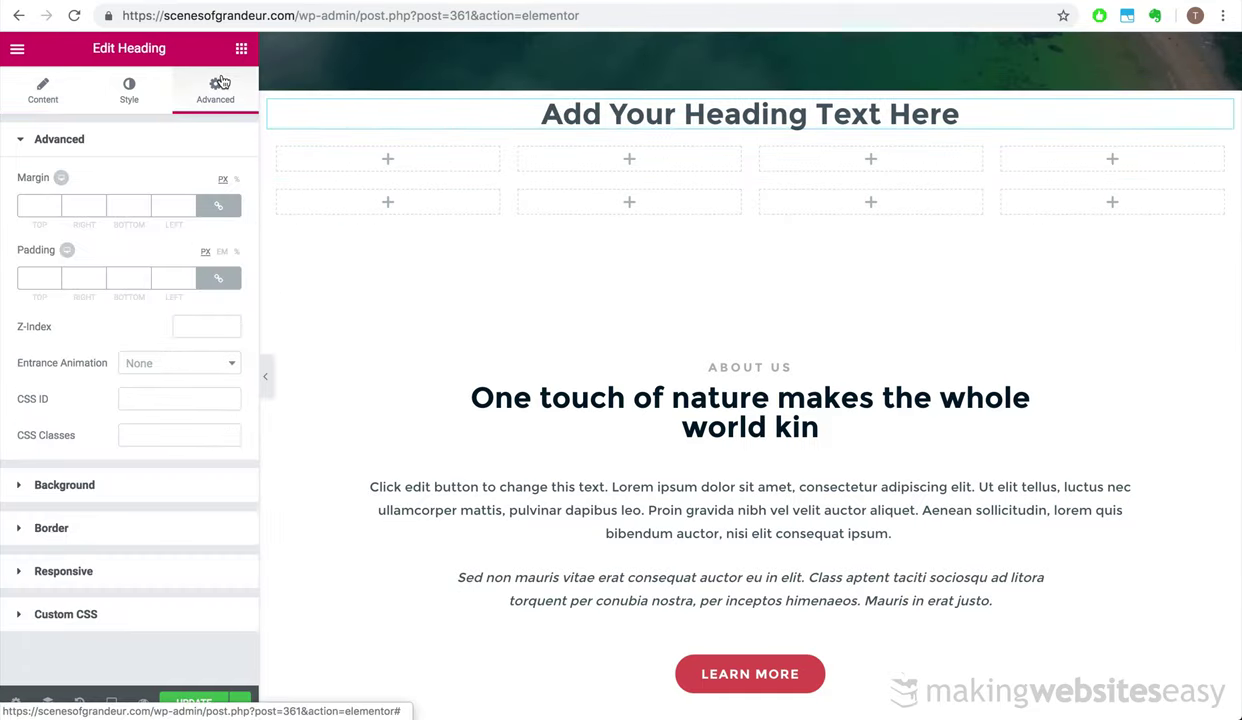
click(43, 277)
text(050)
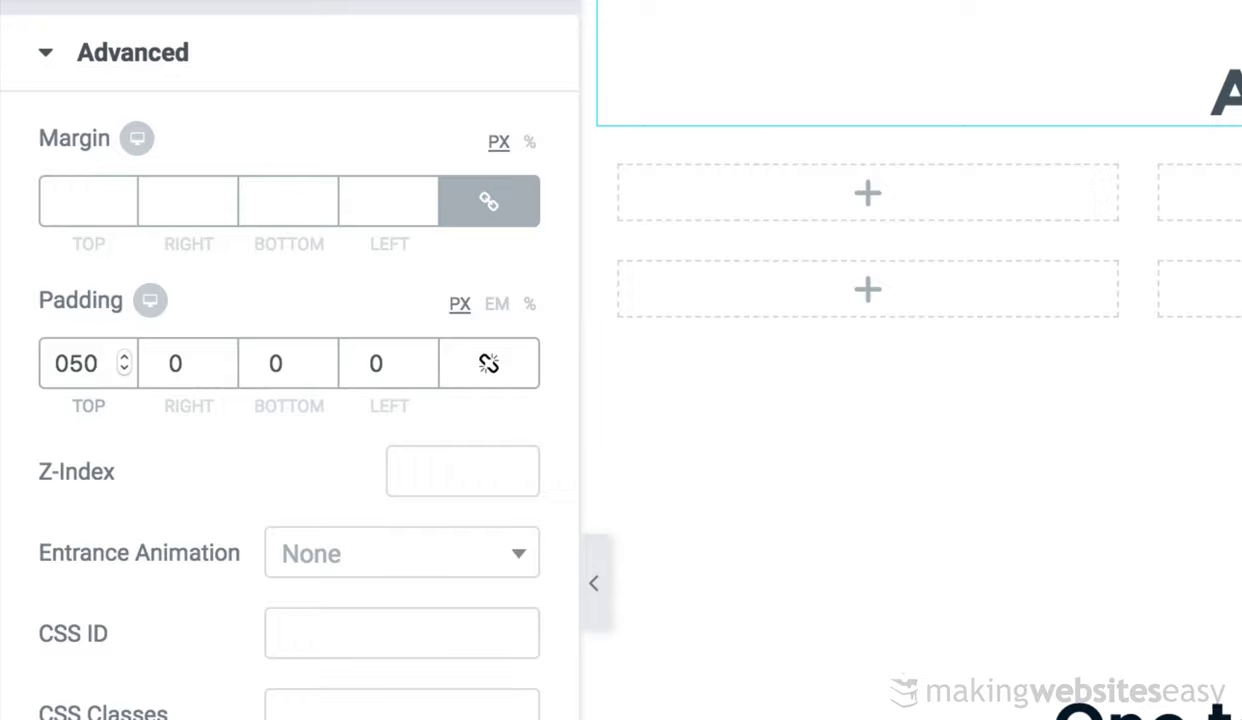
click(69, 363)
key(BackSpace)
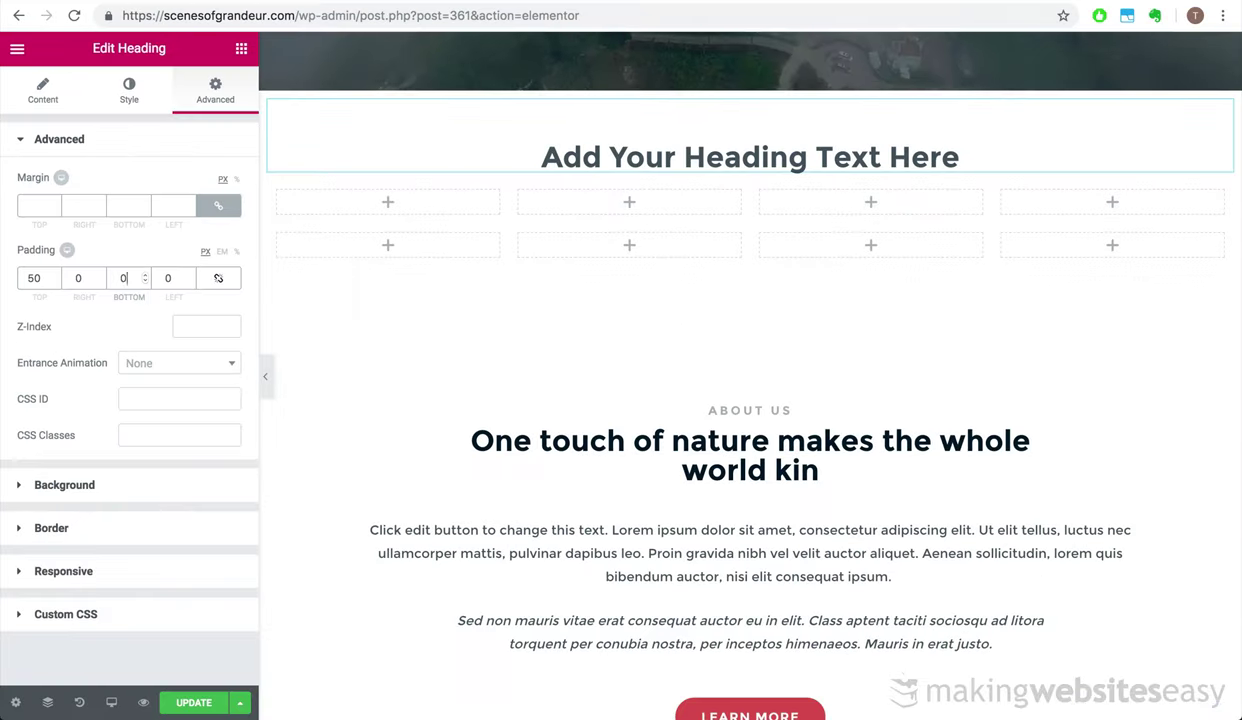
text(2)
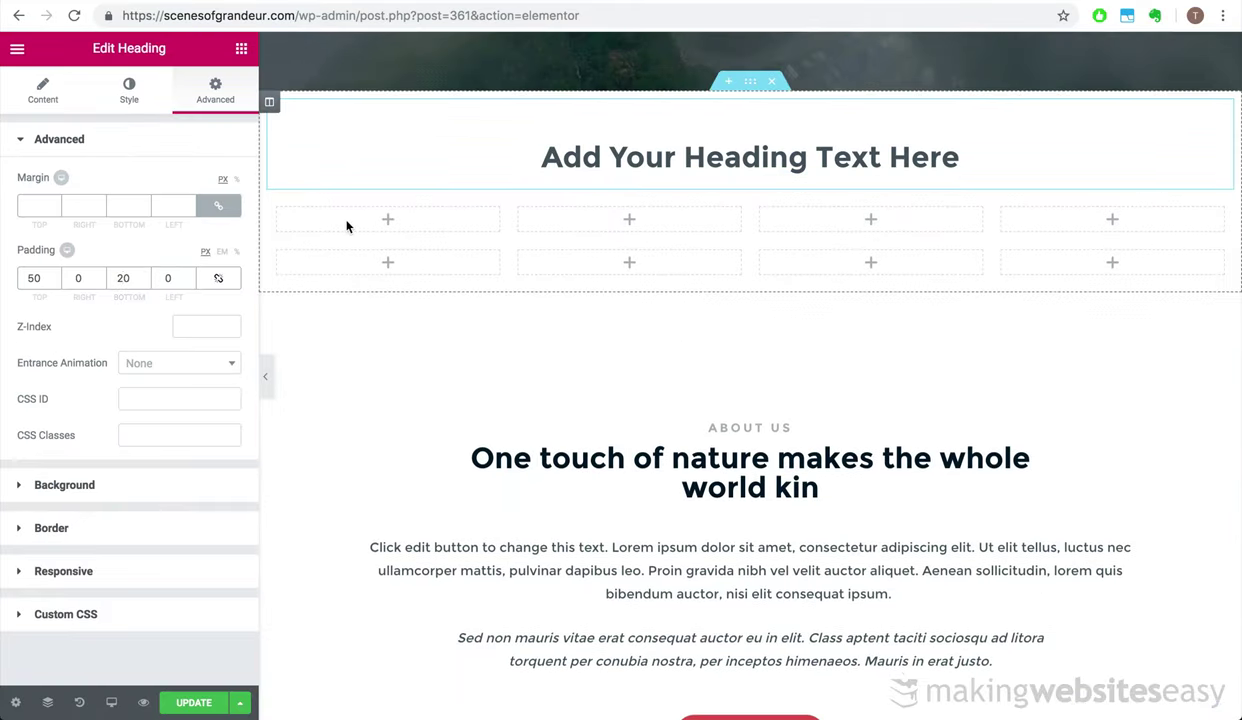
Add a second Heading widget below the first heading and change its HTML tag
click(300, 215)
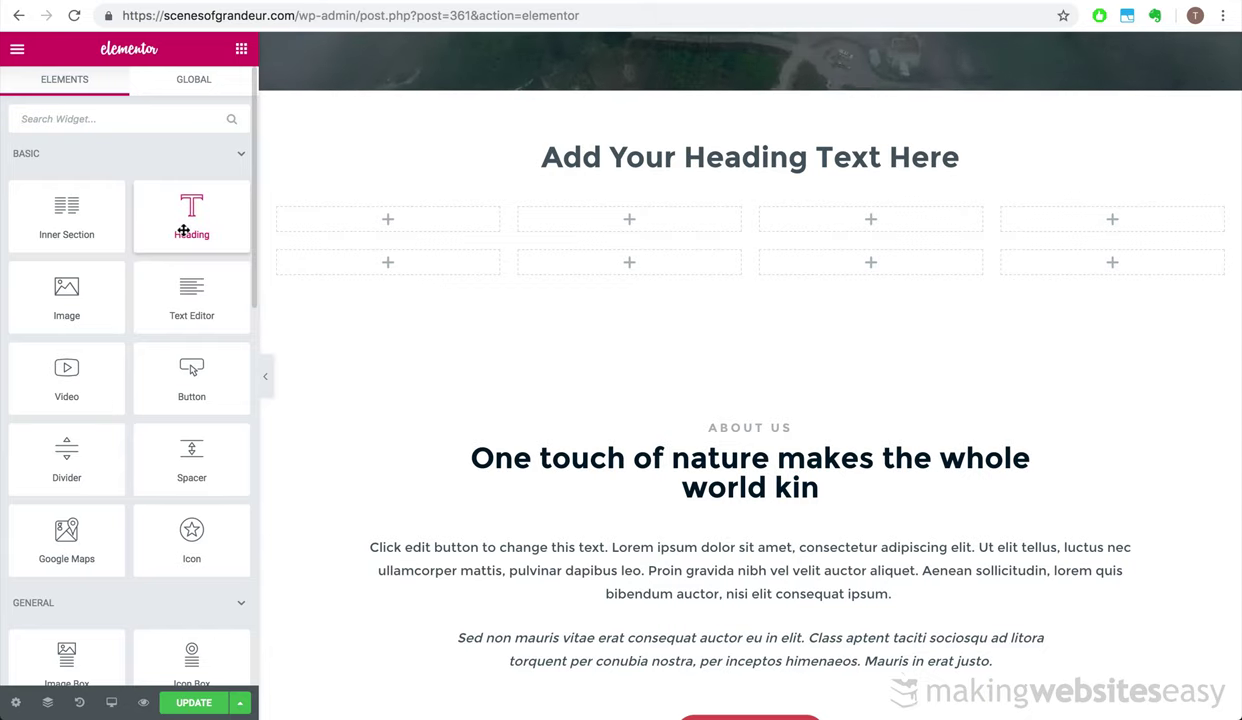
drag(597, 236, 740, 182)
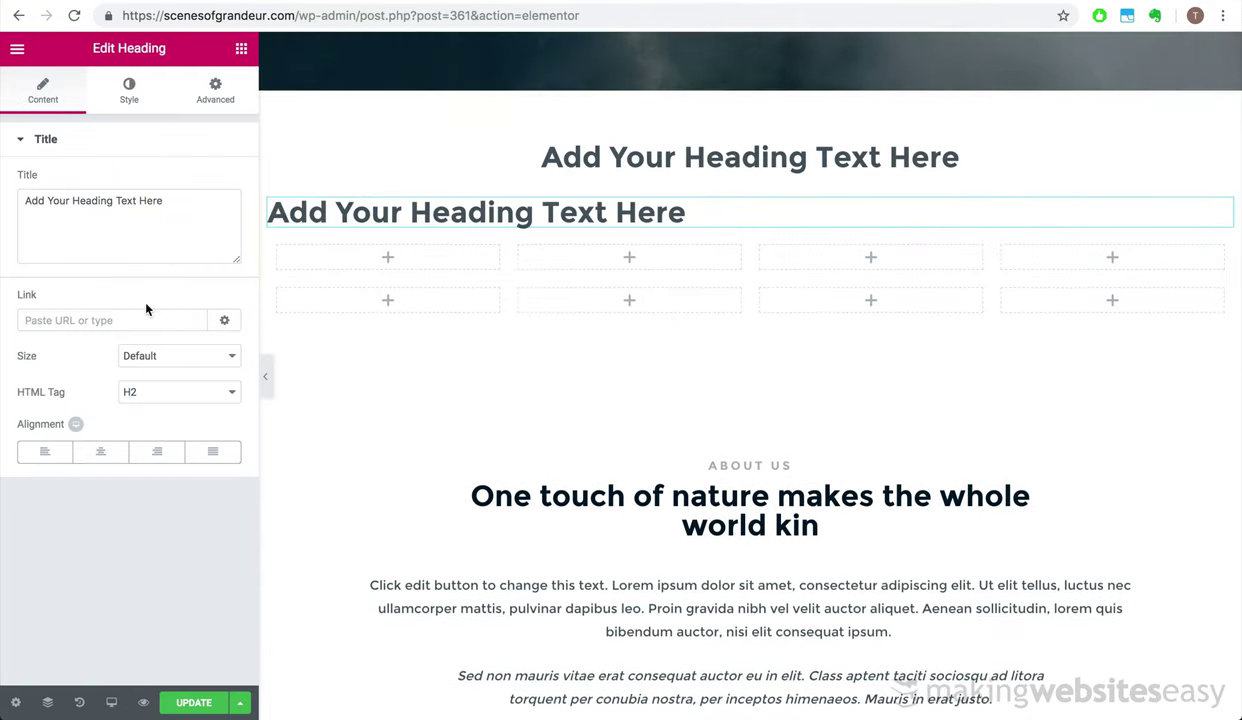
click(150, 392)
click(168, 406)
Restyle the second heading as a smaller, lighter, centred subheading with extra space beneath it
click(215, 90)
click(129, 90)
click(219, 218)
click(162, 360)
click(162, 378)
click(43, 90)
click(178, 392)
click(150, 408)
click(208, 105)
click(129, 90)
click(219, 218)
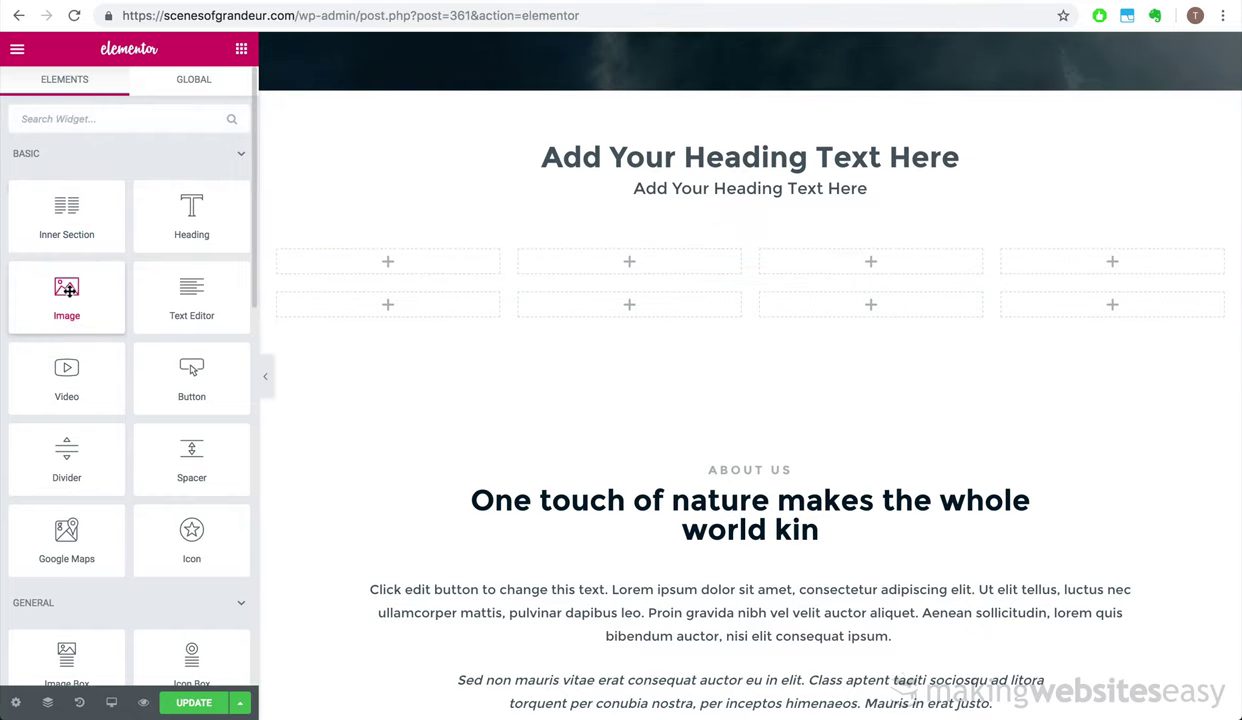
Place an Image widget in the first column of the upper row and try to copy it
drag(69, 290, 395, 271)
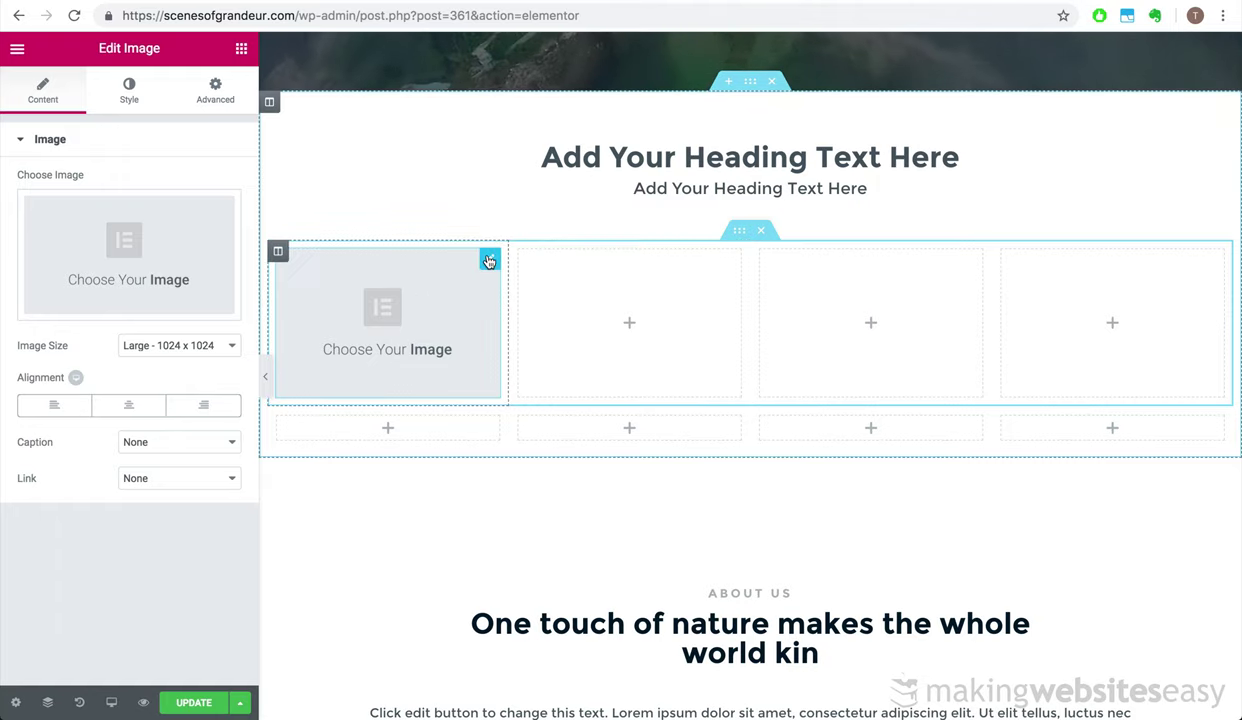
right_click(489, 260)
click(410, 324)
key(ctrl+z)
key(ctrl+shift+z)
key(ctrl+z)
Delete two of the empty columns from the upper row
right_click(519, 251)
click(516, 502)
right_click(918, 250)
click(931, 499)
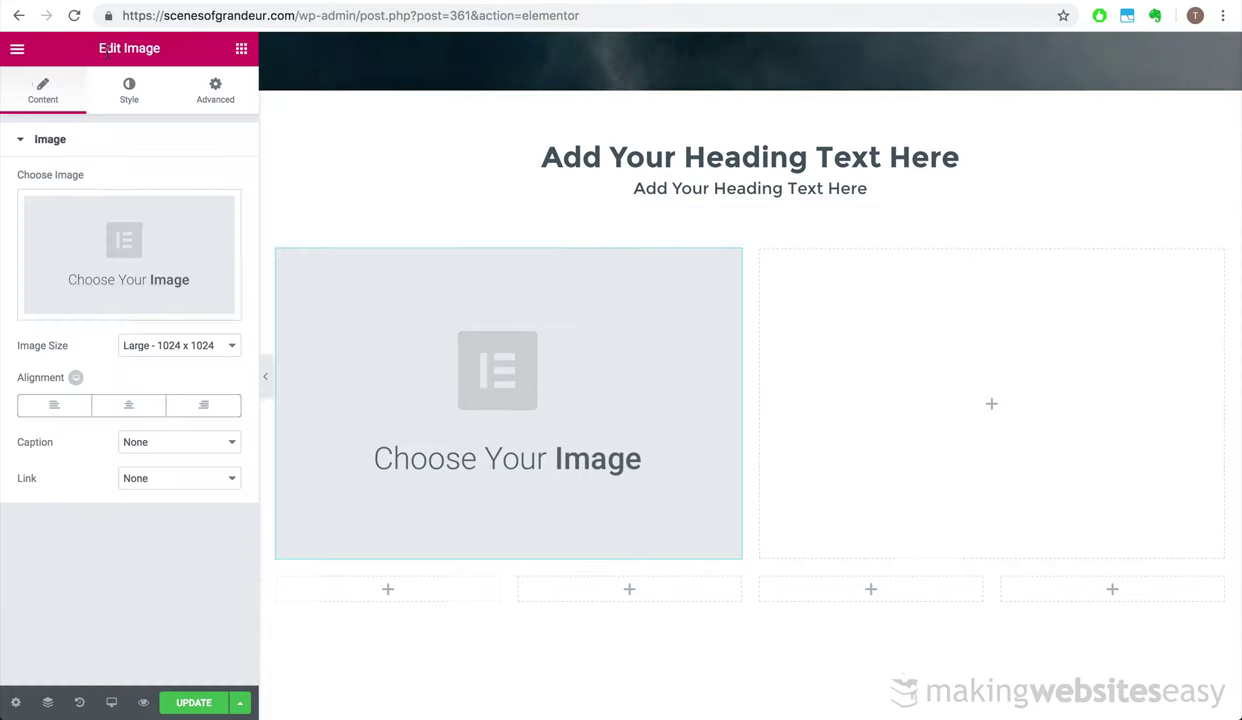
Delete the lower row and the remaining empty column so only the column with the image is left
key(Escape)
right_click(610, 590)
click(615, 701)
scroll(535, 360, down, 1)
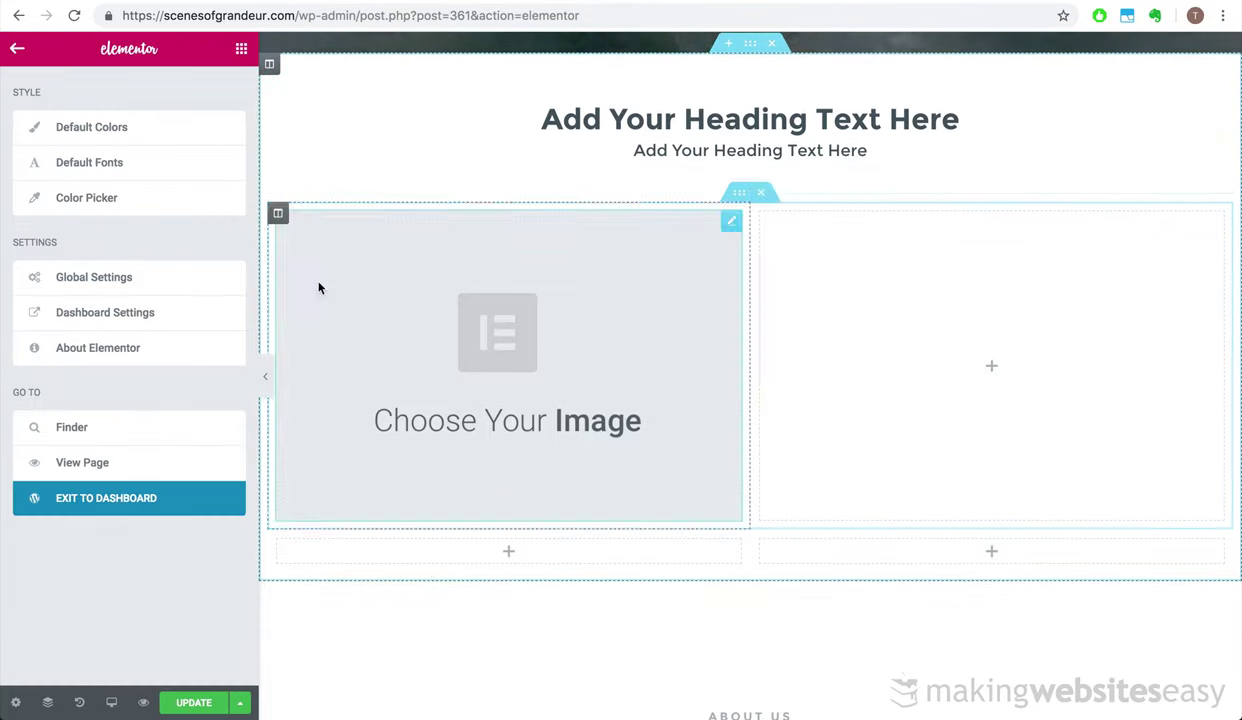
click(743, 227)
key(ctrl+z)
key(ctrl+z)
Add a Heading widget beneath the image placeholder and change its HTML tag to a smaller level
scroll(753, 374, down, 3)
scroll(753, 374, up, 3)
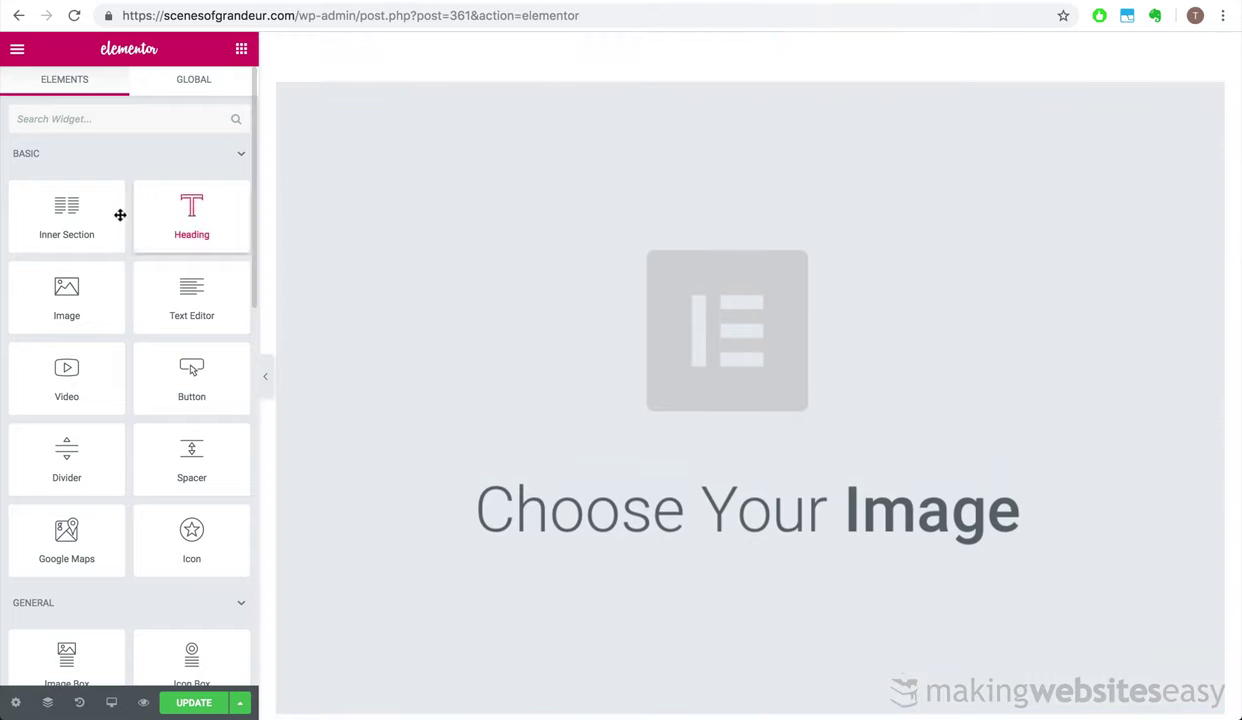
drag(175, 235, 748, 588)
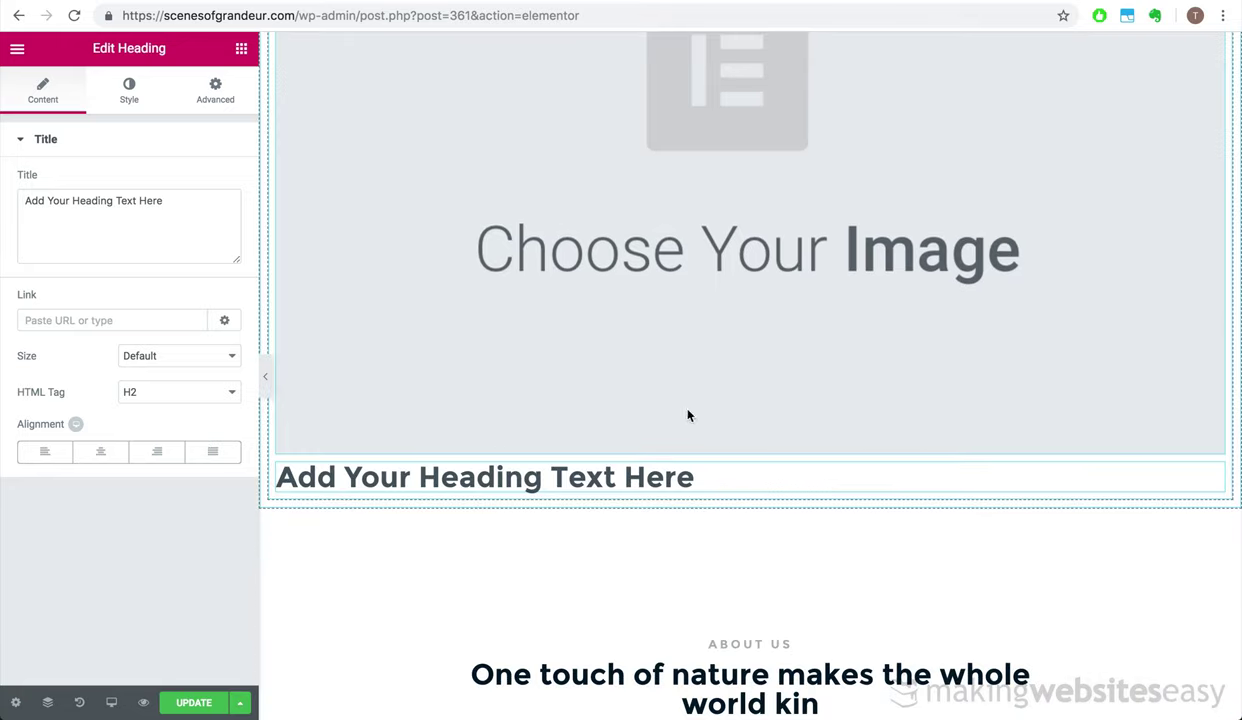
click(158, 392)
click(160, 428)
Adjust the typography of the heading beneath the image and centre the heading
click(215, 90)
click(129, 90)
click(219, 213)
drag(33, 324, 47, 330)
click(217, 97)
click(43, 90)
click(97, 449)
Add a Text Editor widget below the heading in the image column
click(241, 48)
drag(176, 315, 749, 551)
scroll(824, 252, up, 5)
key(ctrl+shift+h)
scroll(433, 403, down, 5)
Set the bottom padding to 40 px on the image and to 10 px on the heading beneath it
click(733, 441)
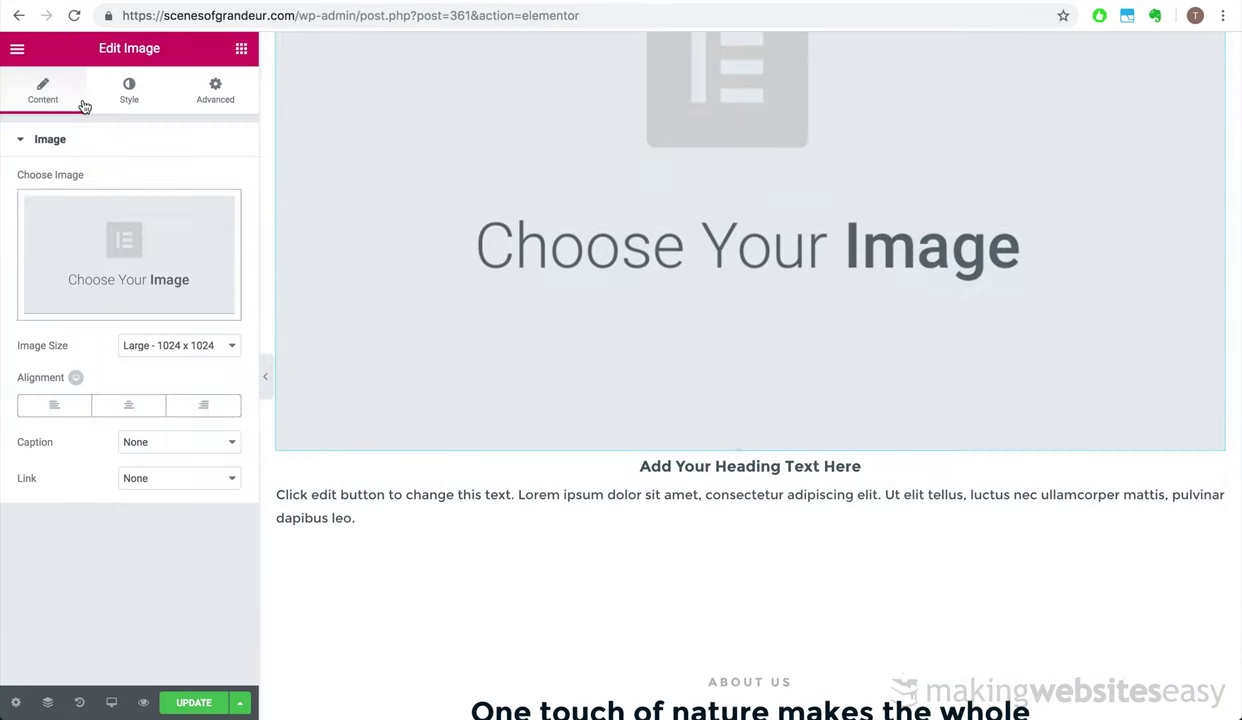
click(191, 99)
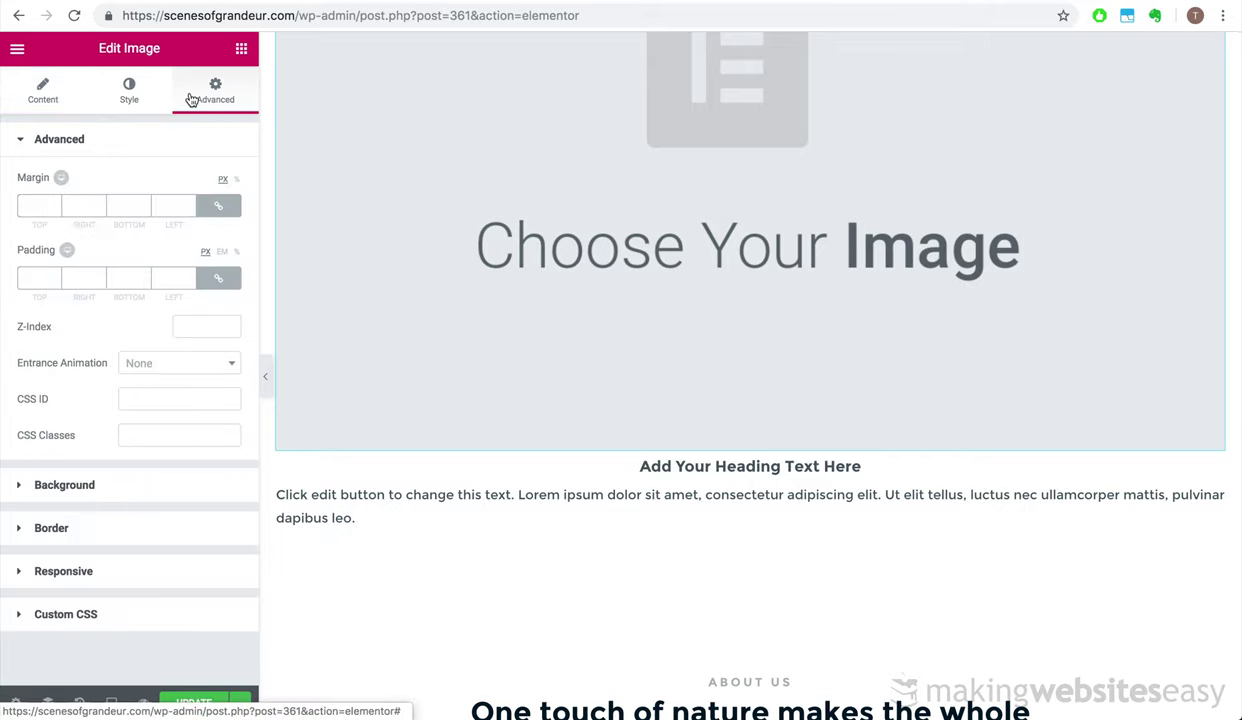
double_click(133, 279)
text(35)
key(BackSpace)
key(BackSpace)
text(40)
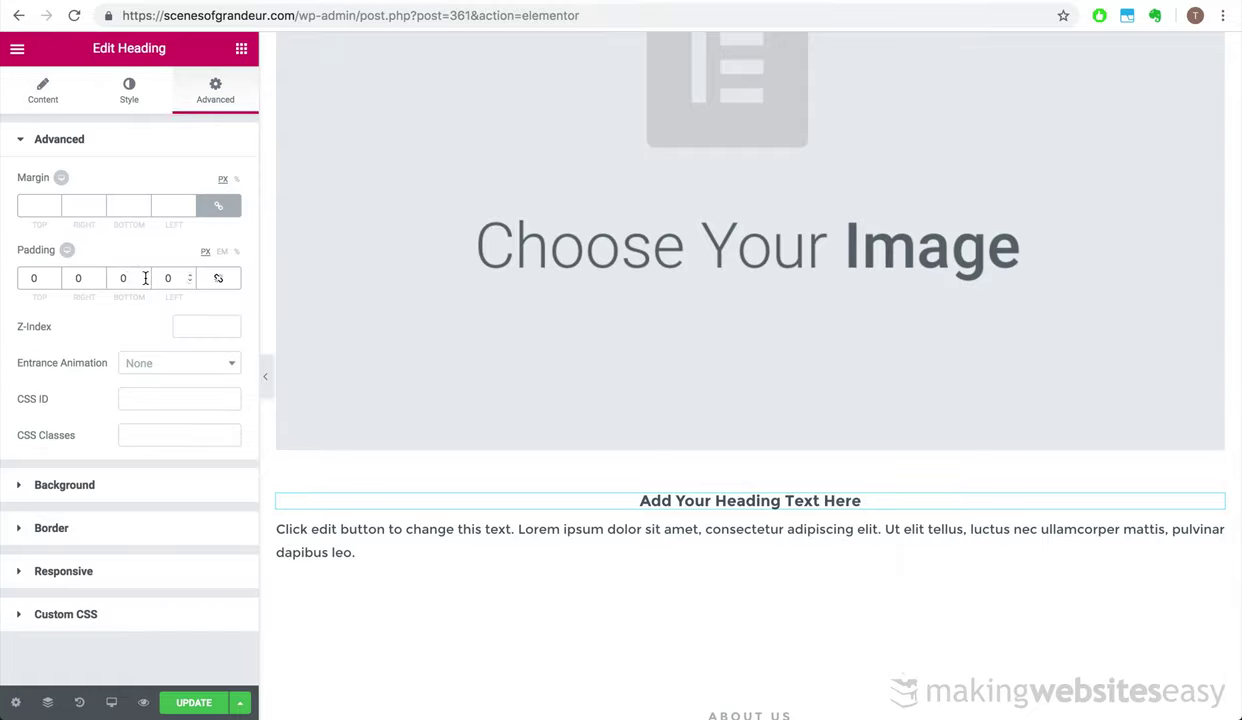
text(1)
Duplicate the column with the image, heading and text until the row has four identical columns
scroll(532, 289, up, 4)
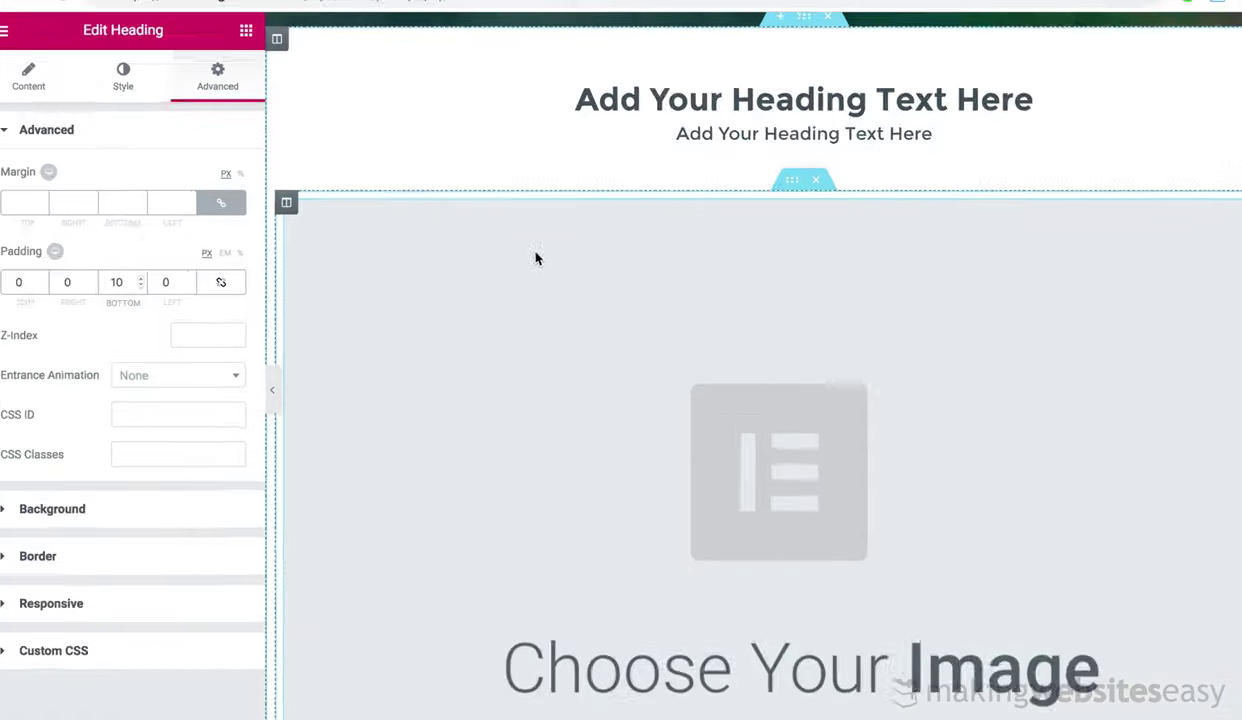
right_click(404, 162)
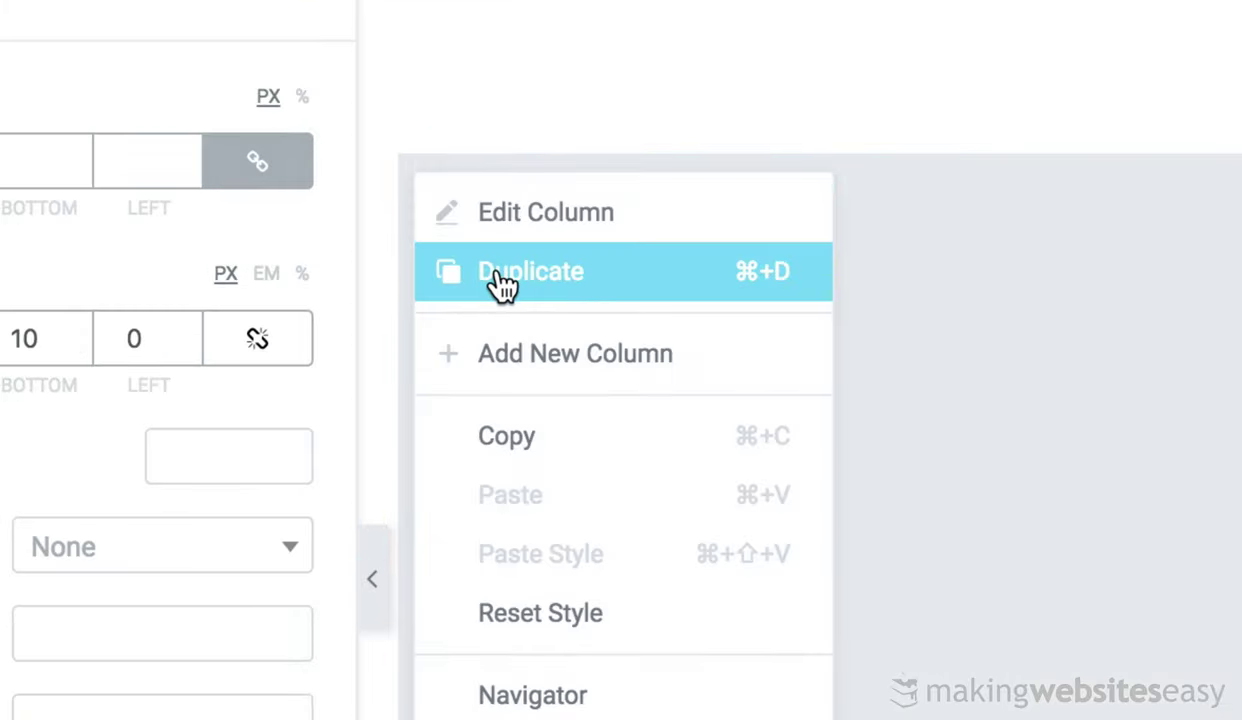
click(485, 274)
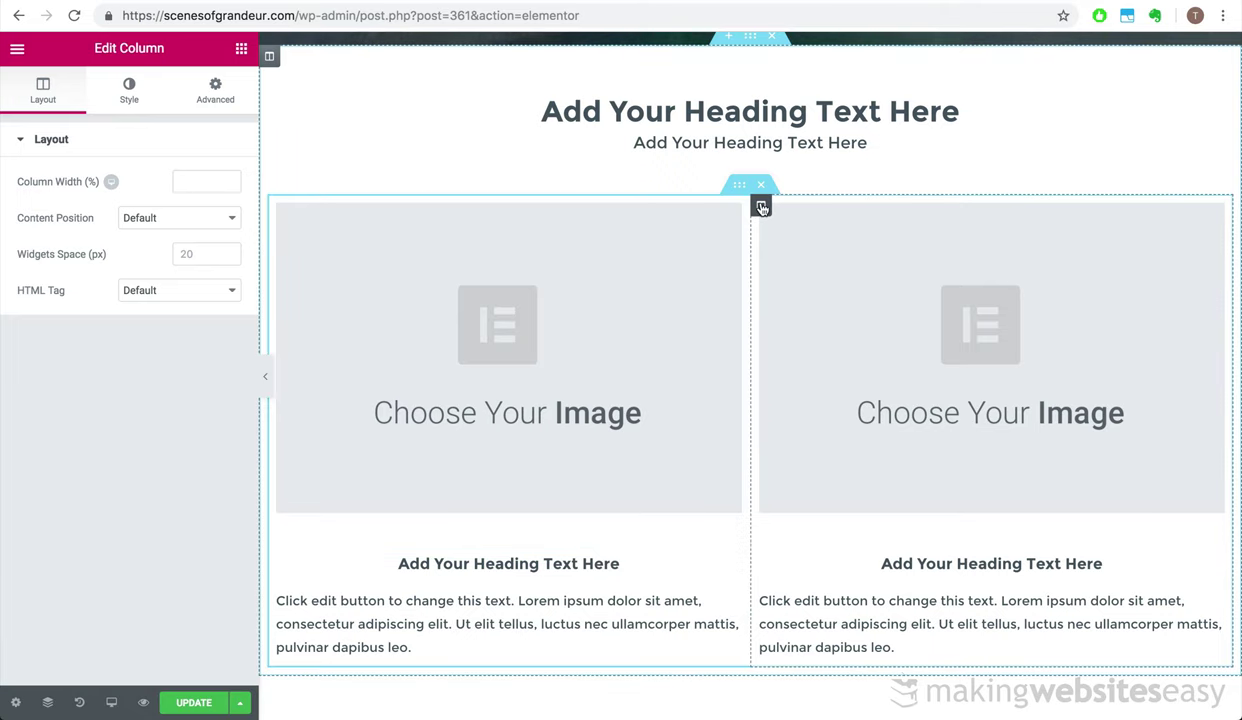
right_click(762, 207)
click(788, 244)
right_click(923, 205)
click(952, 246)
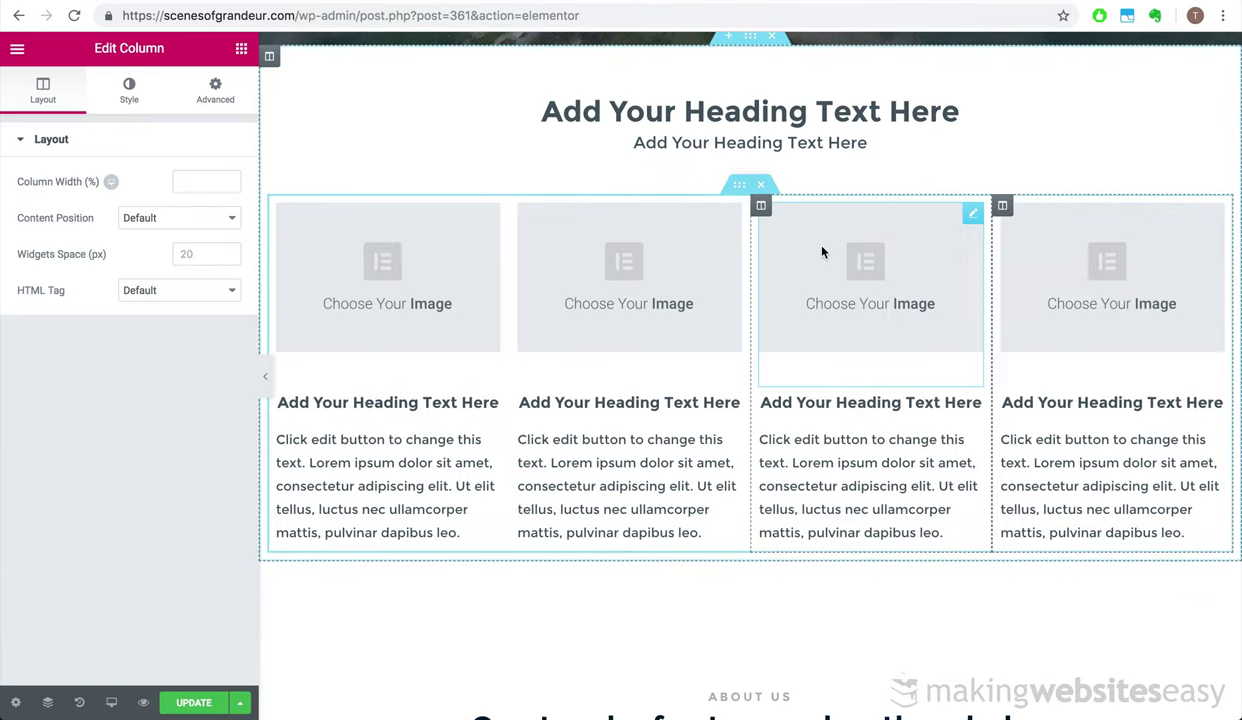
Duplicate the four-column inner section to create a second row of image cards
right_click(741, 192)
click(754, 229)
scroll(700, 305, down, 2)
scroll(700, 305, down, 3)
scroll(700, 305, up, 5)
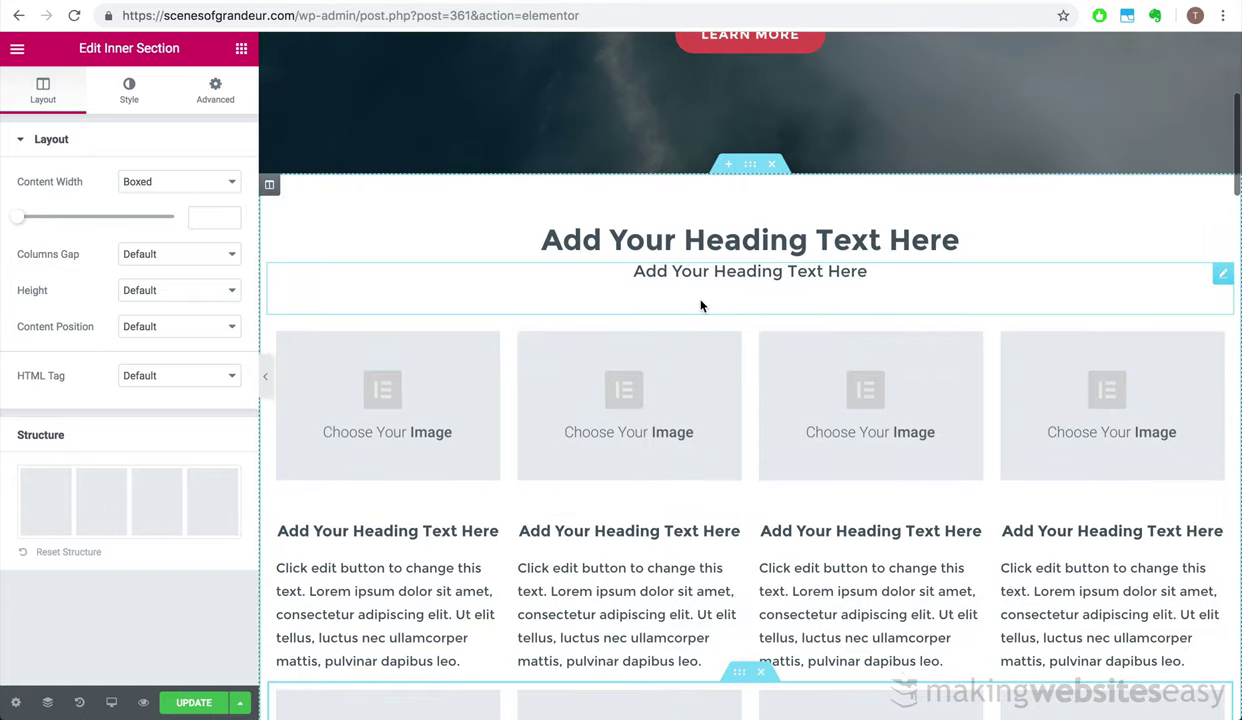
scroll(685, 378, down, 5)
scroll(685, 378, up, 3)
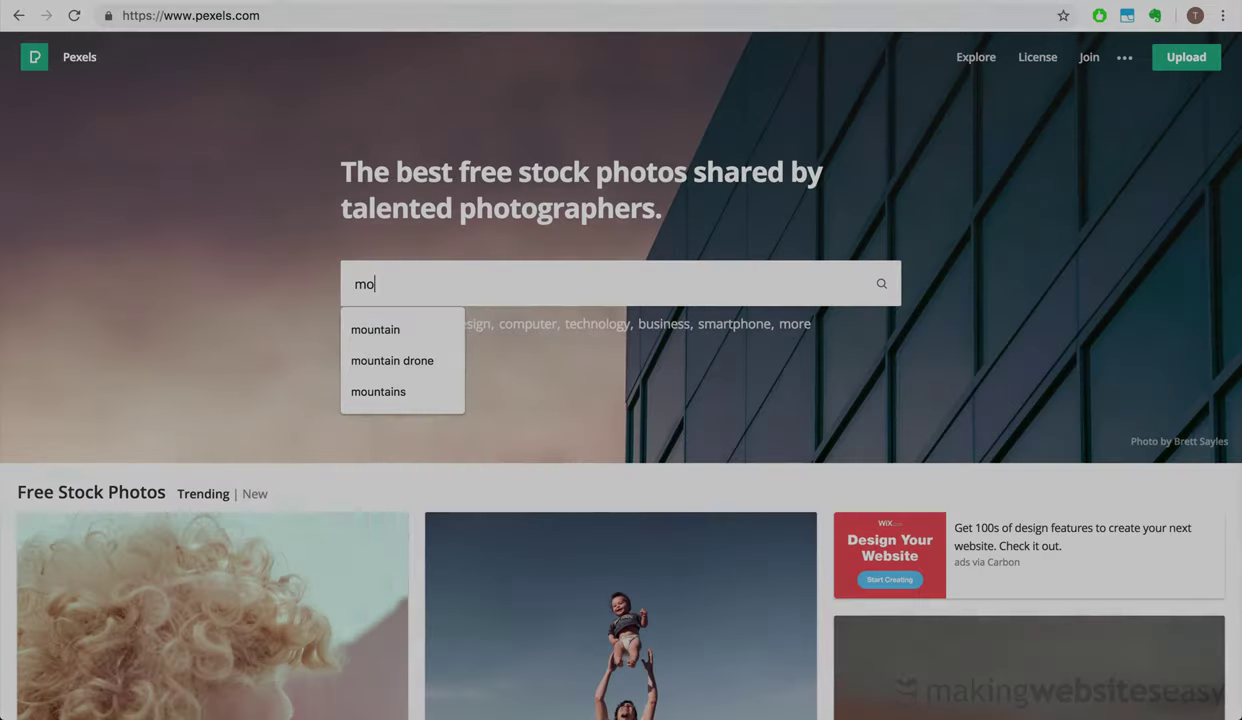
Switch to Pexels, search for "mountain" and "swiss alps" photos, and browse the results
text(untain)
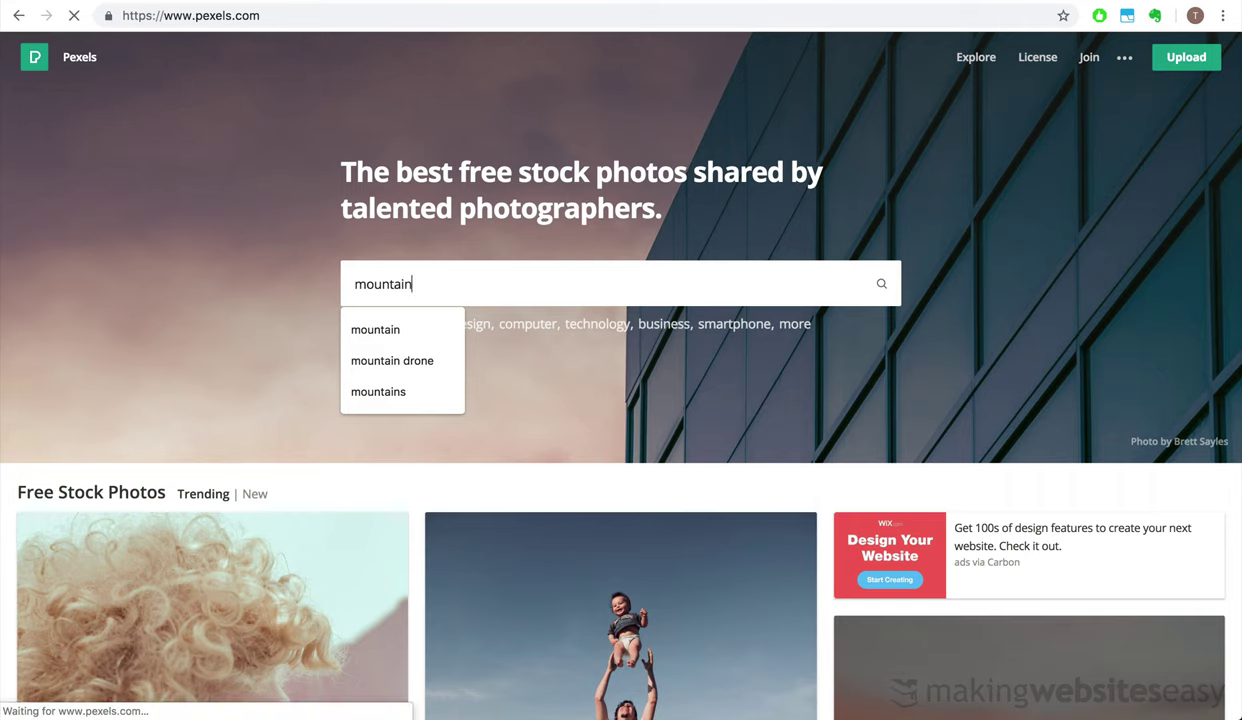
key(Return)
scroll(320, 427, down, 12)
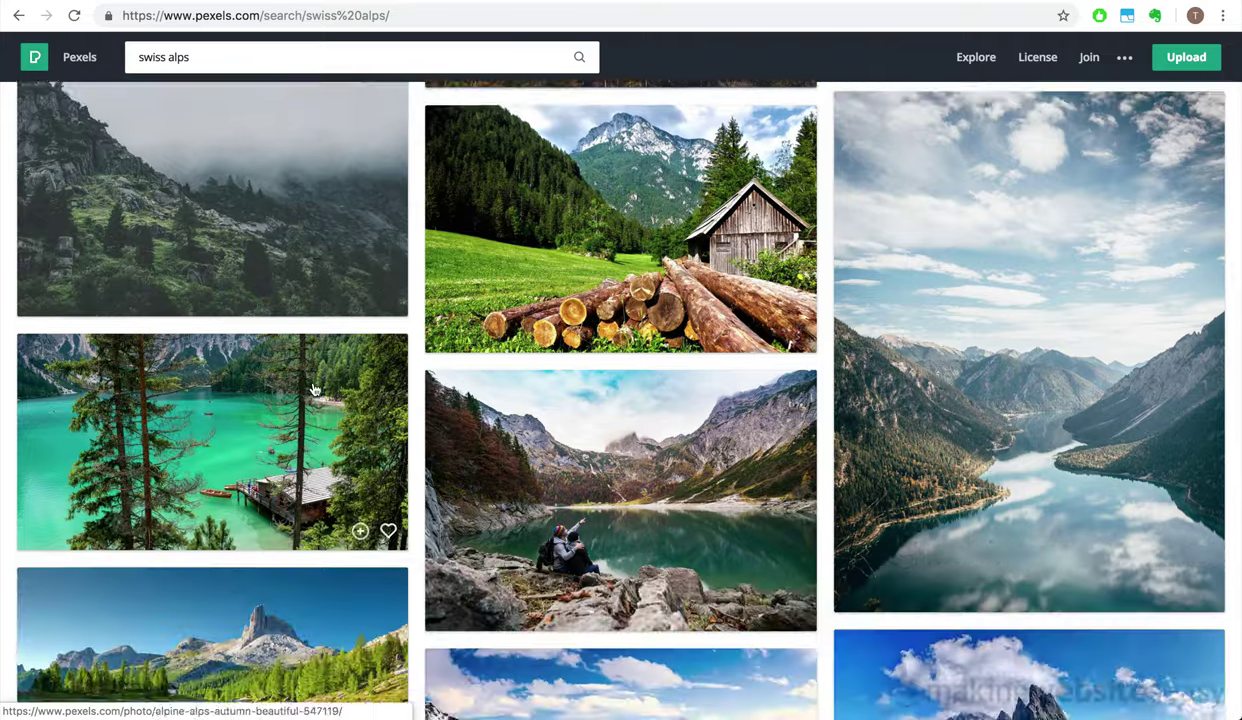
scroll(305, 374, down, 10)
scroll(305, 374, down, 15)
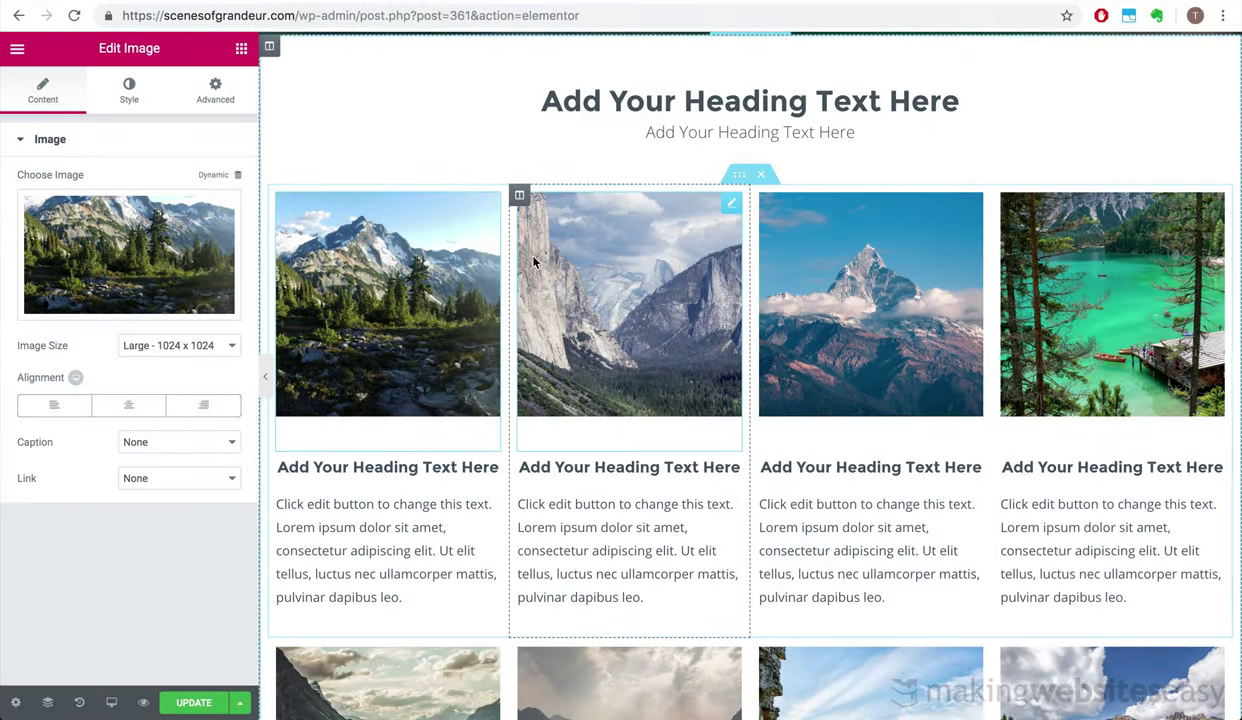
Round the corners of the first mountain image, trying border radius values such as 20 and 100 px
scroll(558, 318, down, 5)
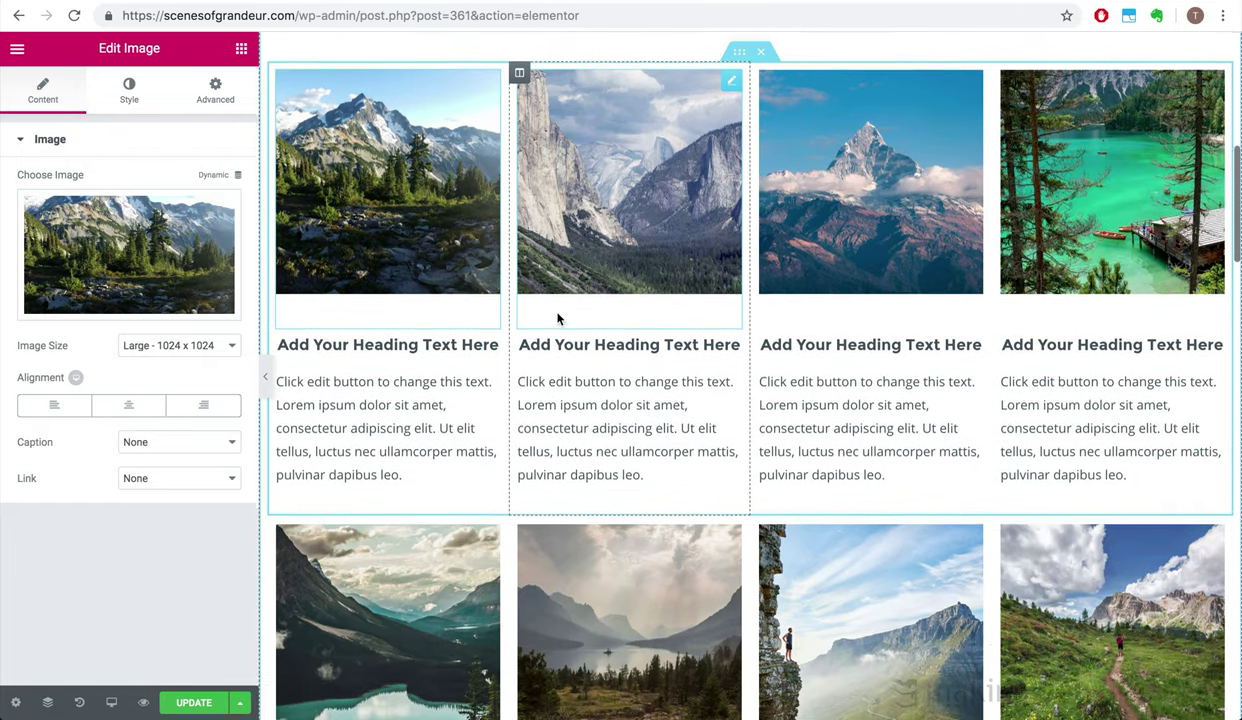
scroll(558, 318, down, 4)
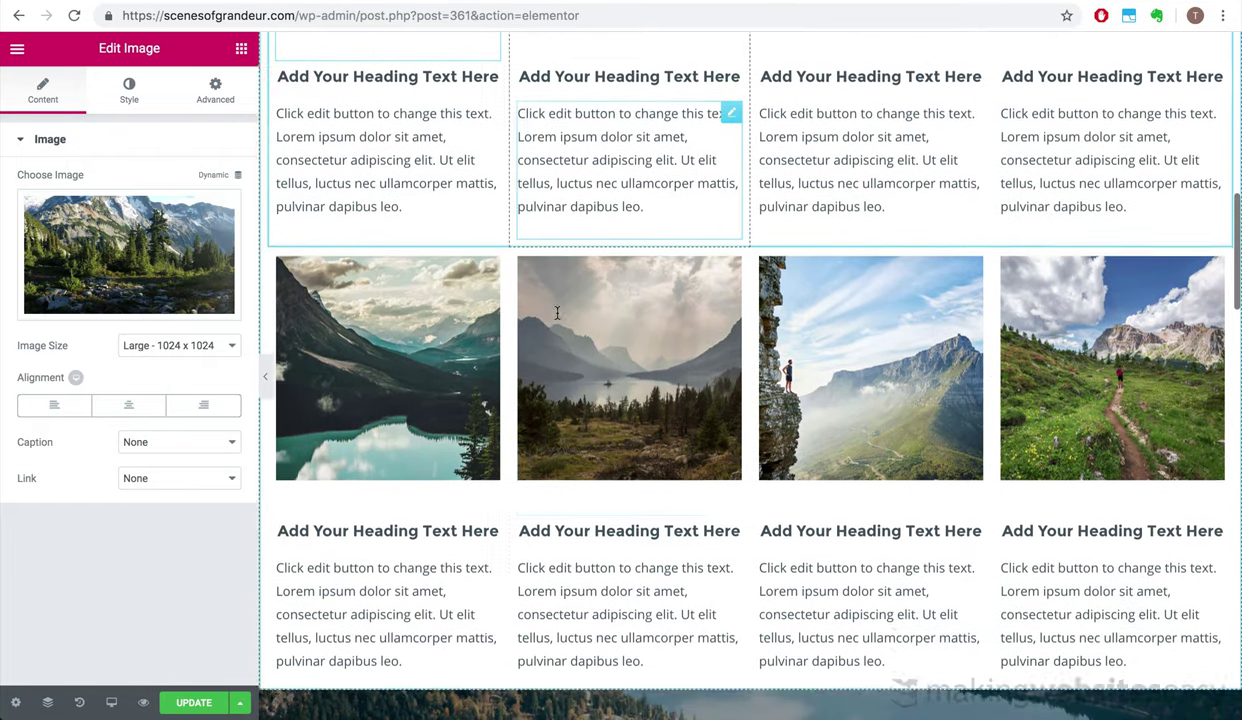
scroll(558, 318, up, 9)
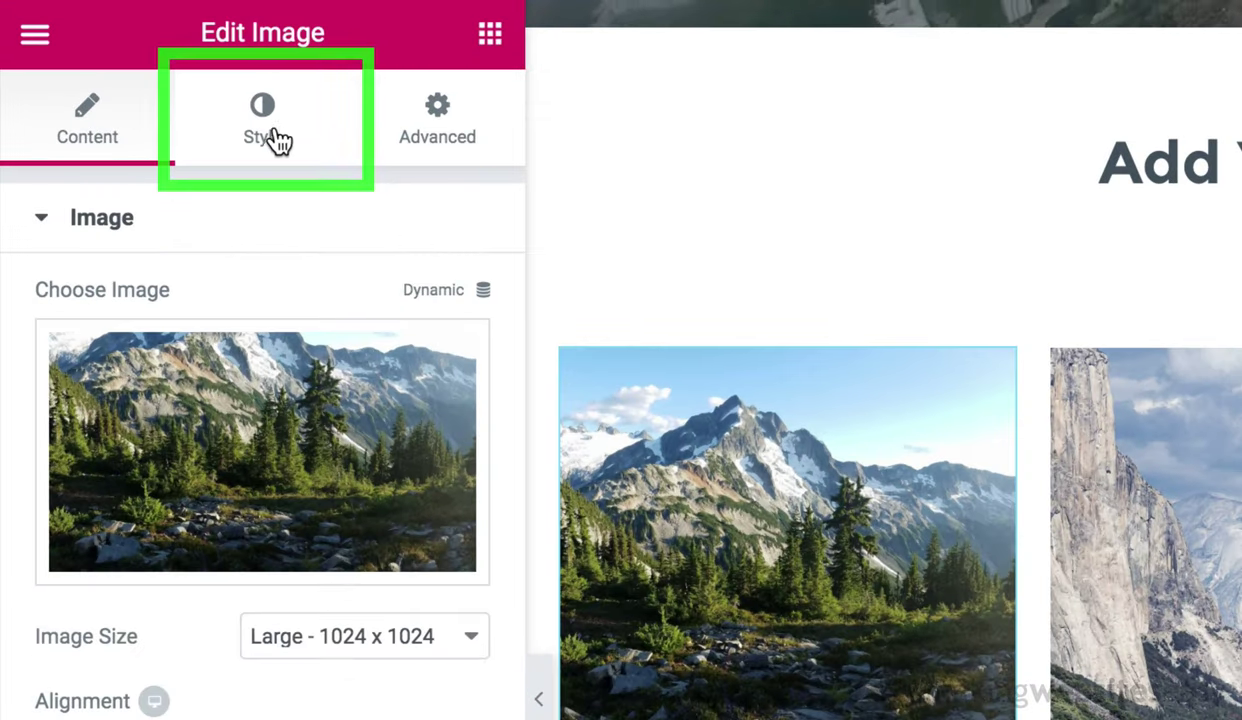
click(130, 97)
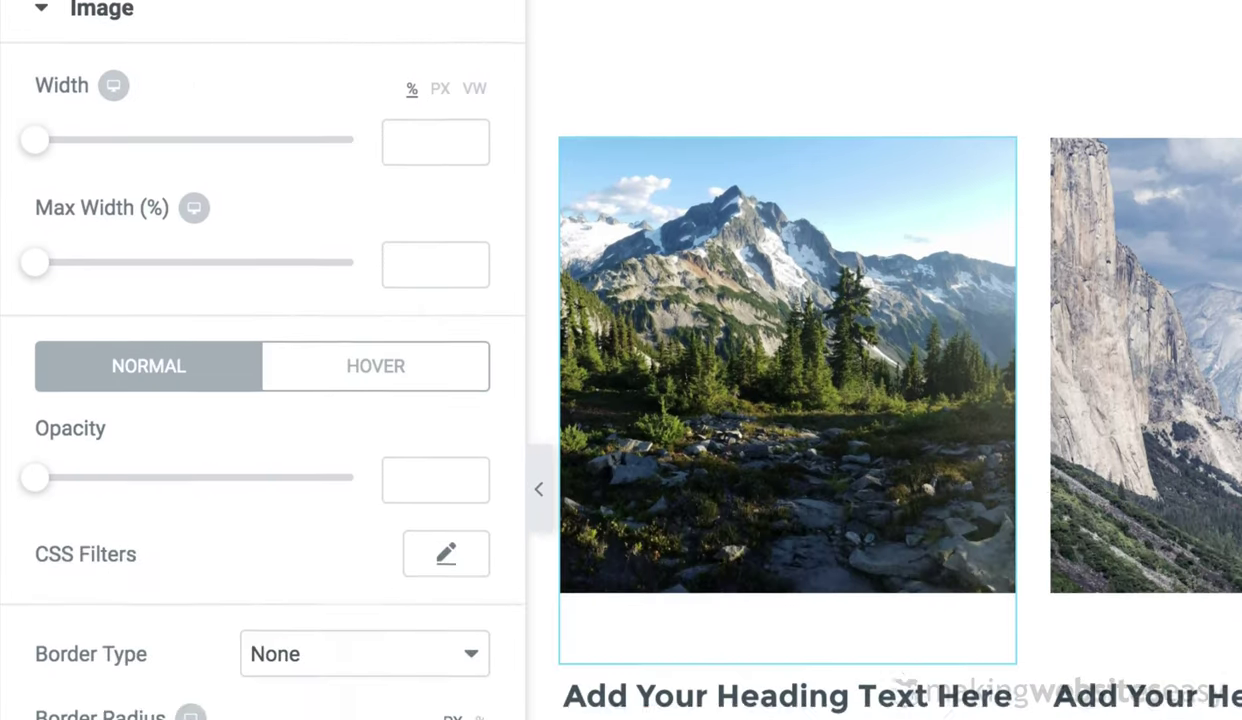
click(61, 460)
text(20)
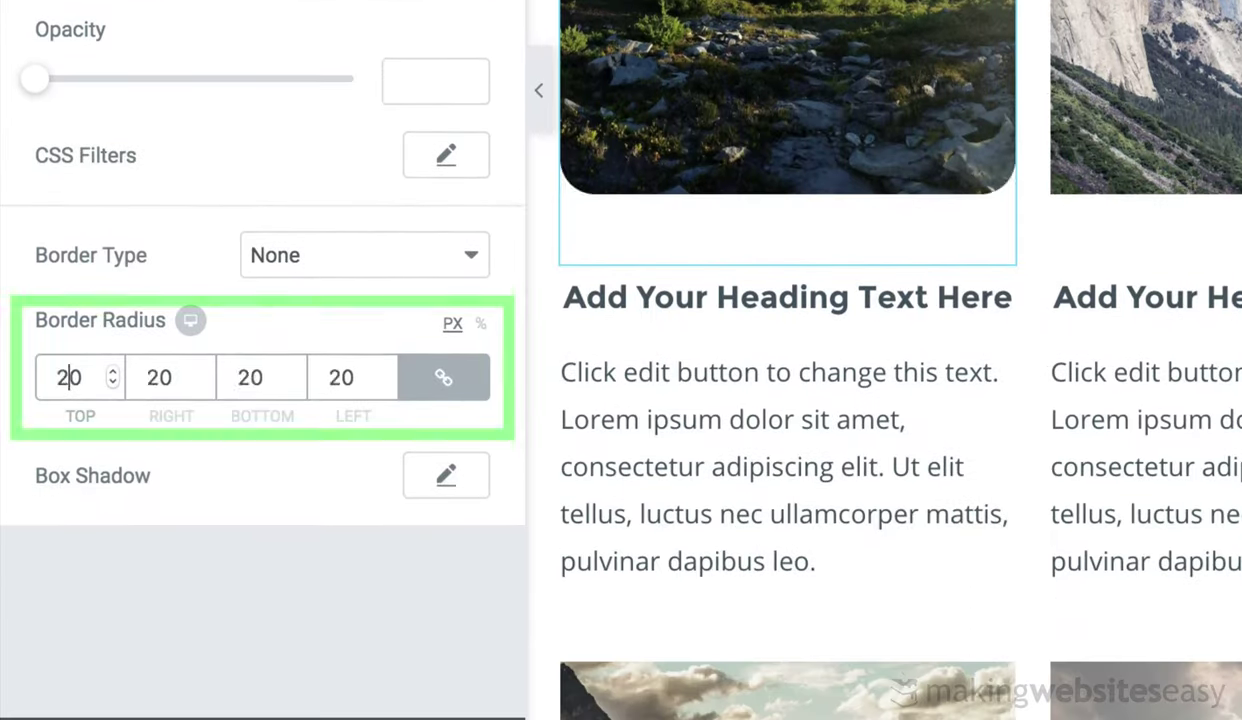
key(BackSpace)
text(5)
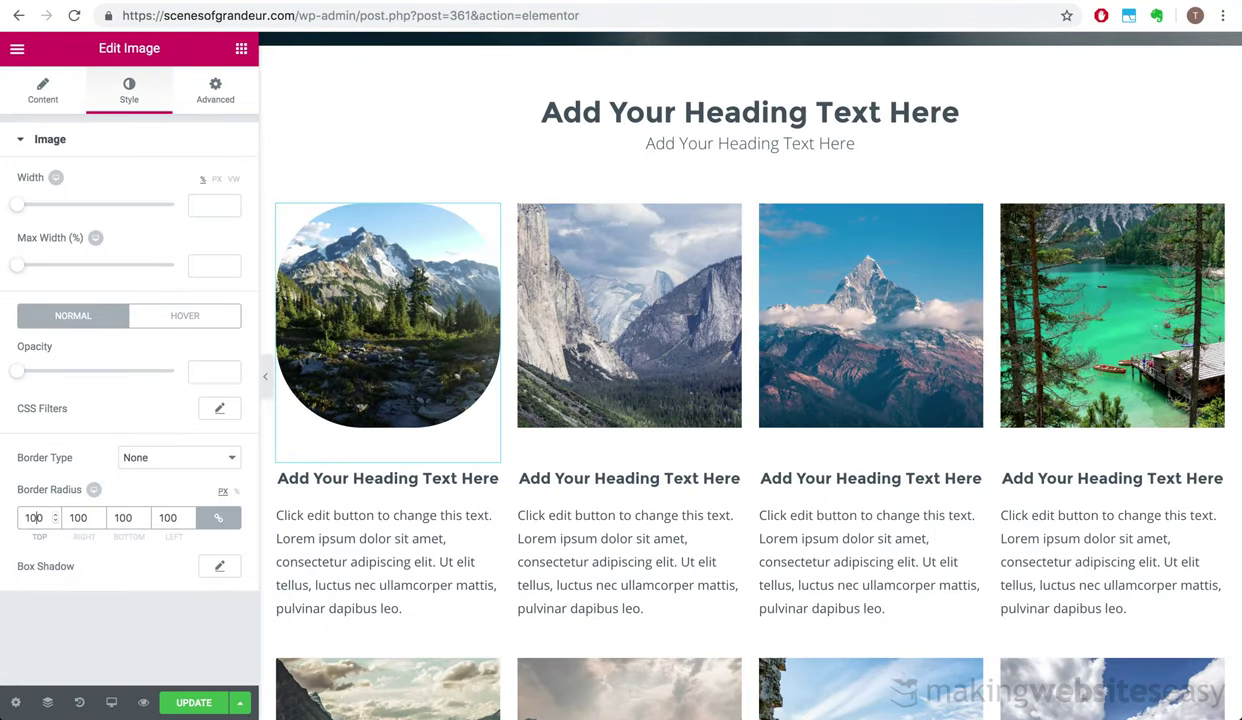
text(3)
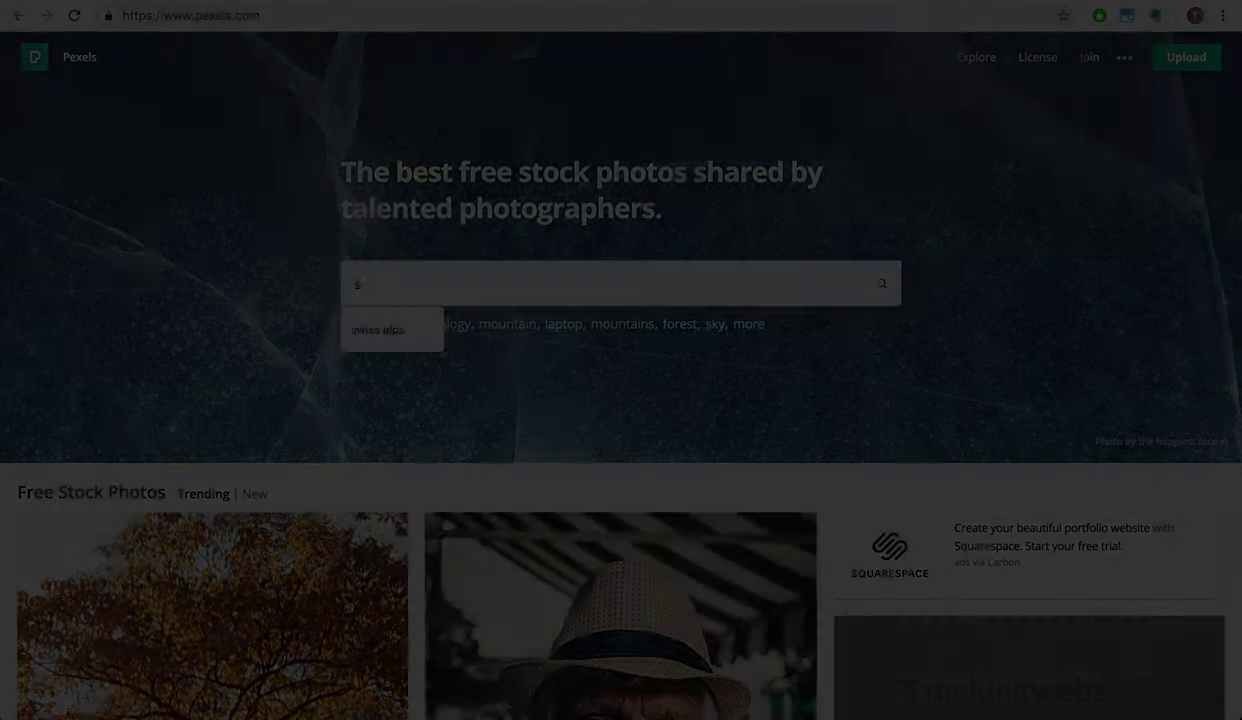
Search Pexels for "scenery" photos
text(cennery)
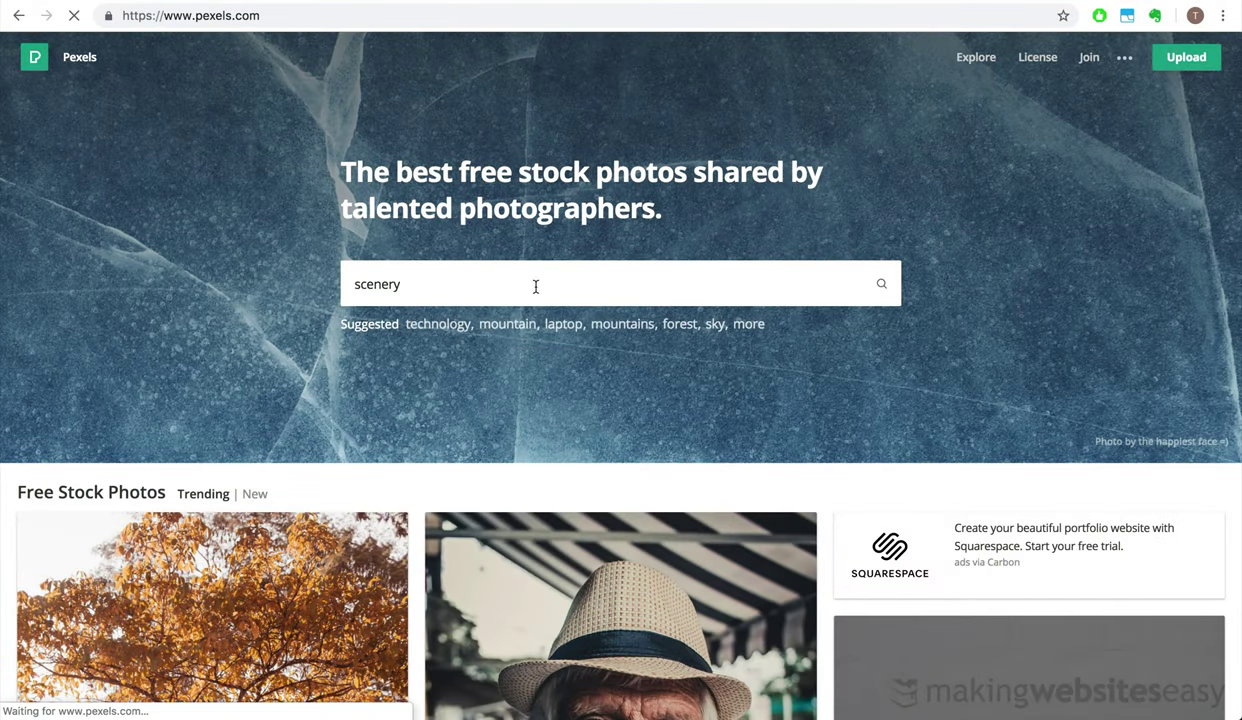
Browse Pexels scenery photos and, in Elementor, upload and insert daylight-environment-forest-459225.jpg as the first project image
scroll(483, 408, down, 10)
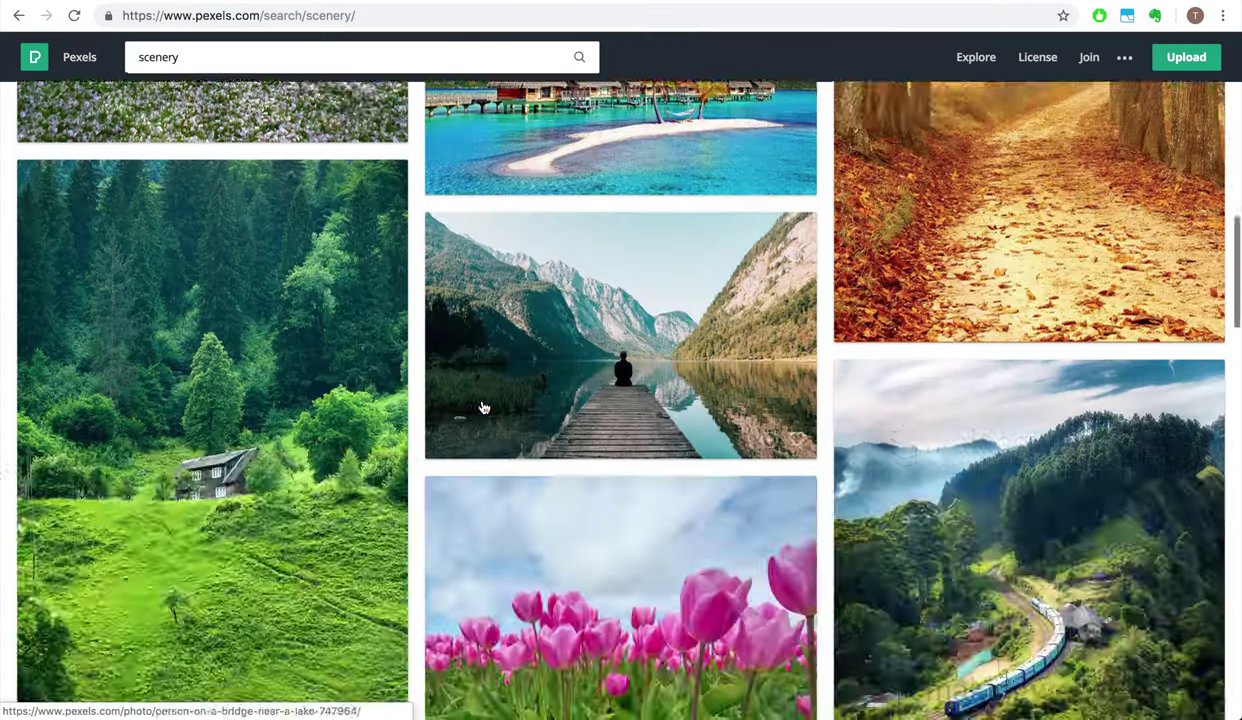
scroll(483, 408, down, 15)
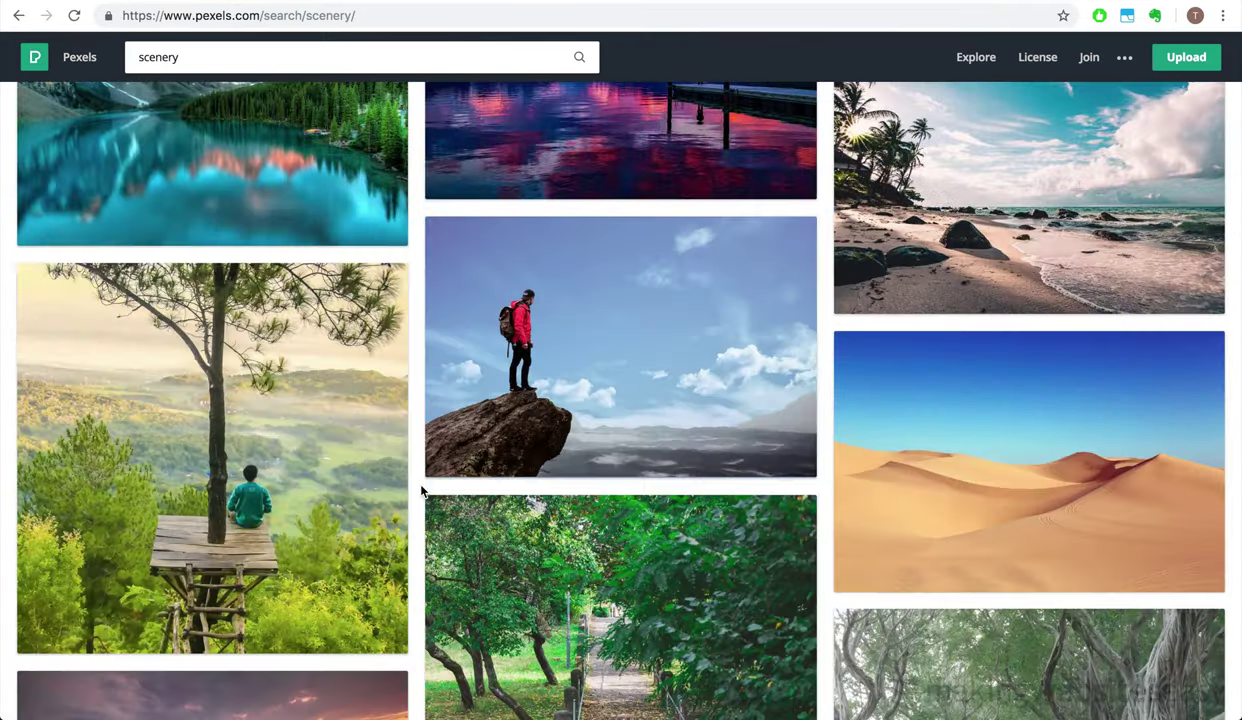
scroll(421, 490, down, 15)
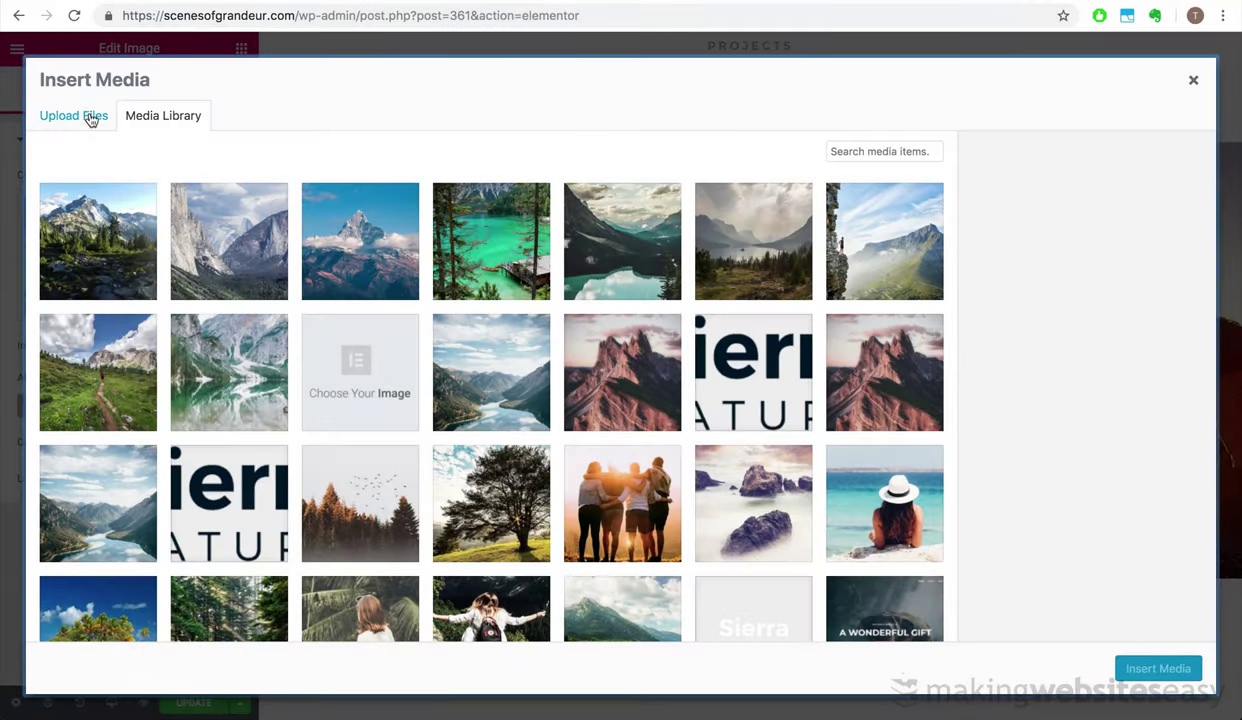
click(91, 119)
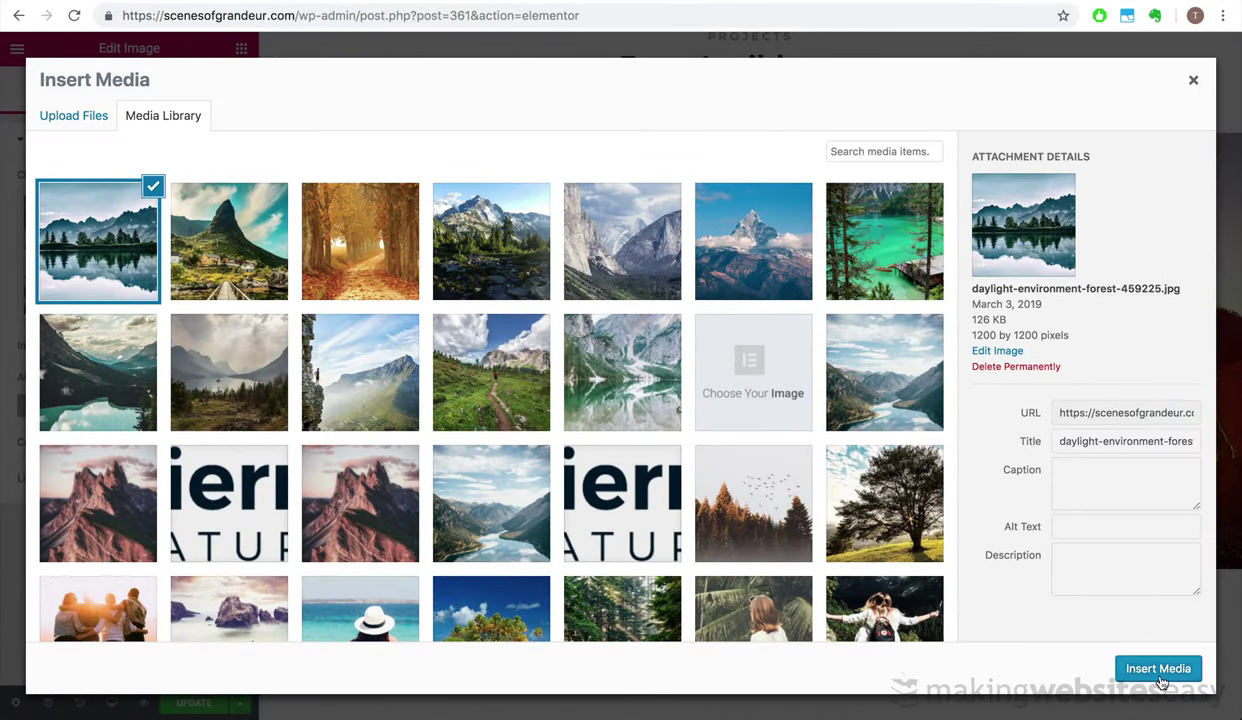
click(1160, 670)
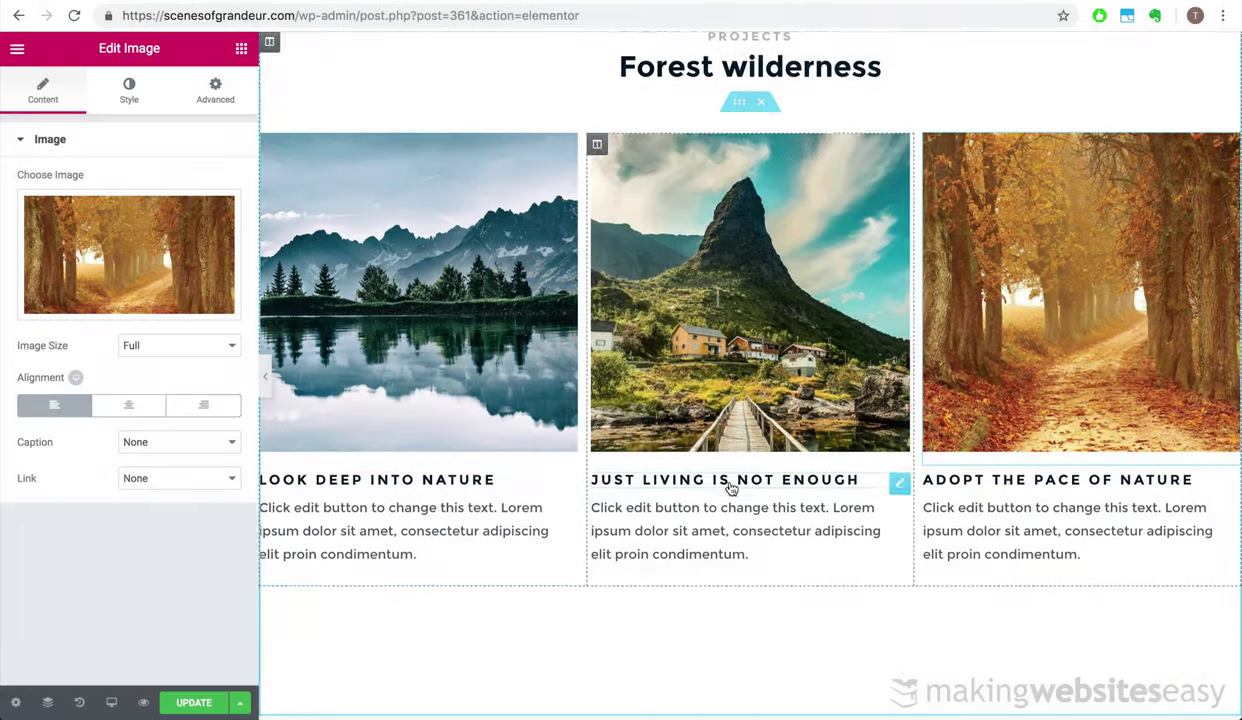
Set the entrance animation of the first project column, LOOK DEEP INTO NATURE, to Slide In Up
scroll(443, 452, down, 1)
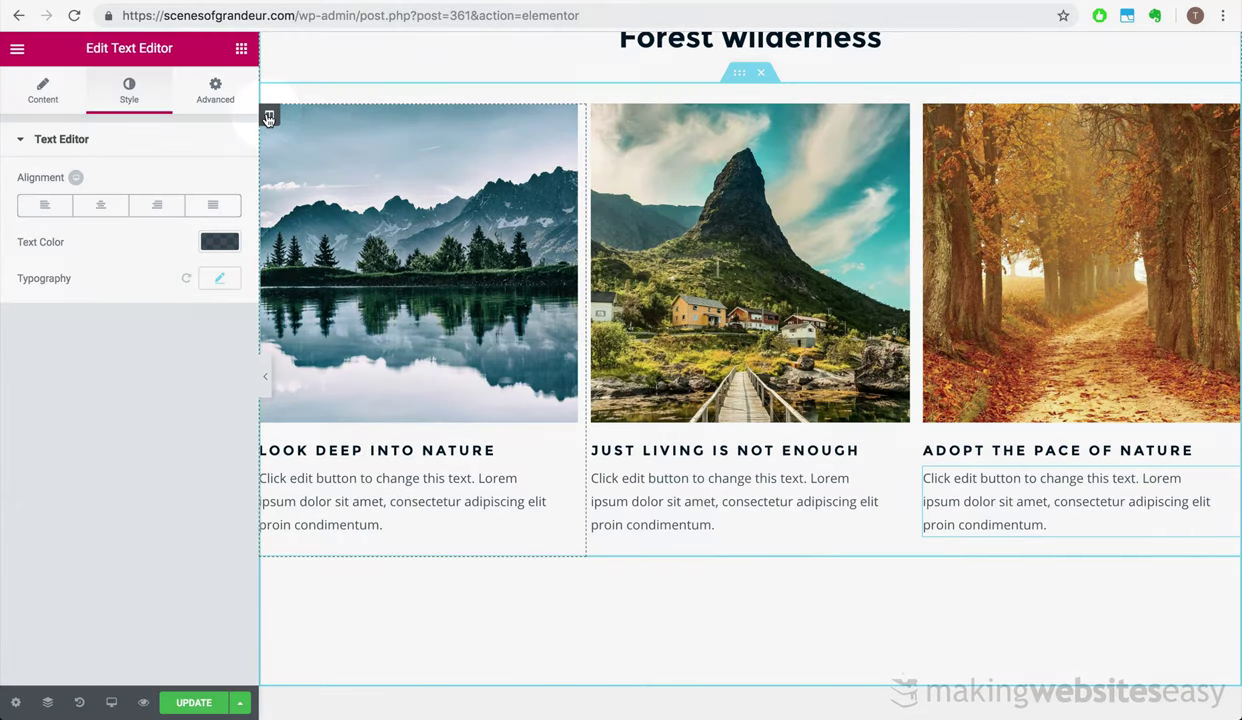
click(268, 118)
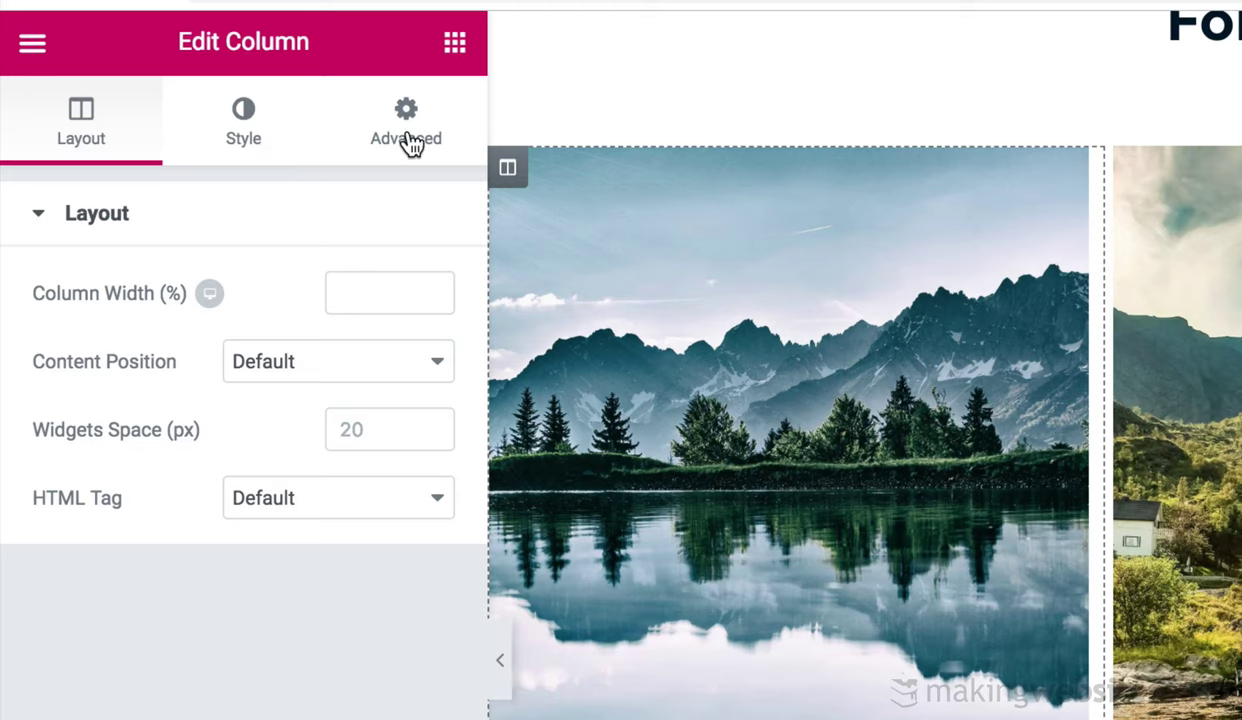
click(410, 143)
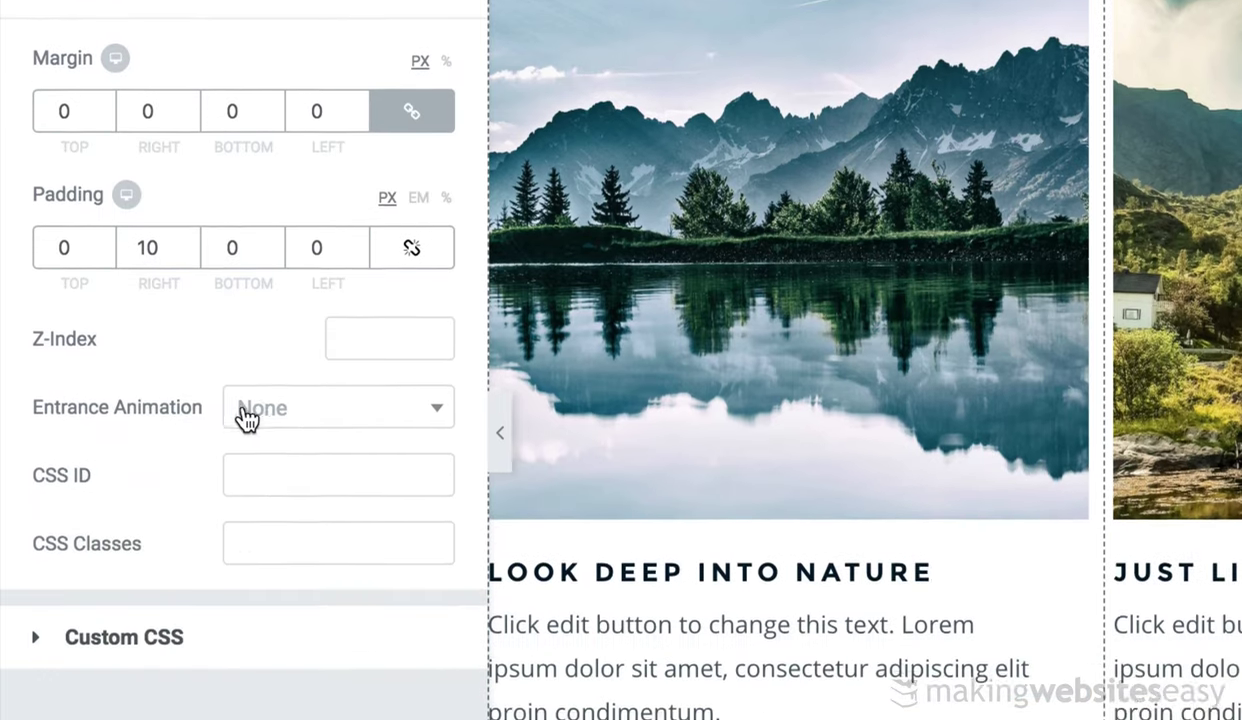
click(244, 410)
scroll(272, 593, down, 5)
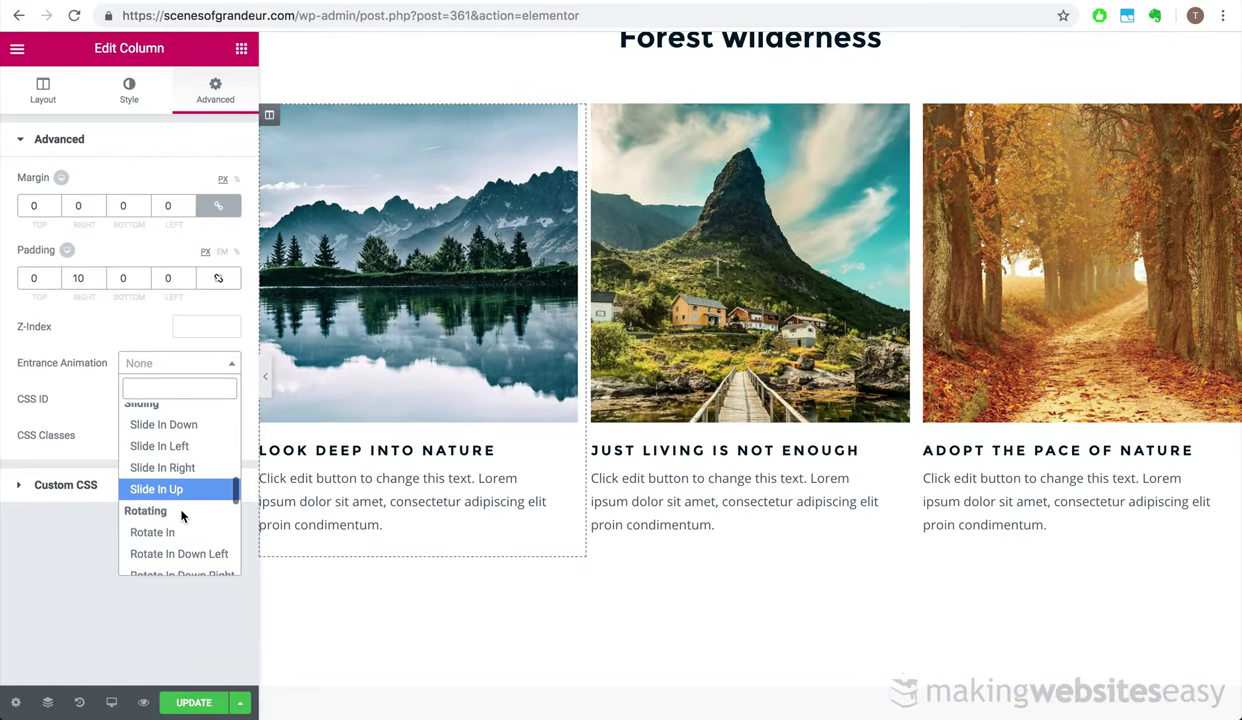
click(184, 491)
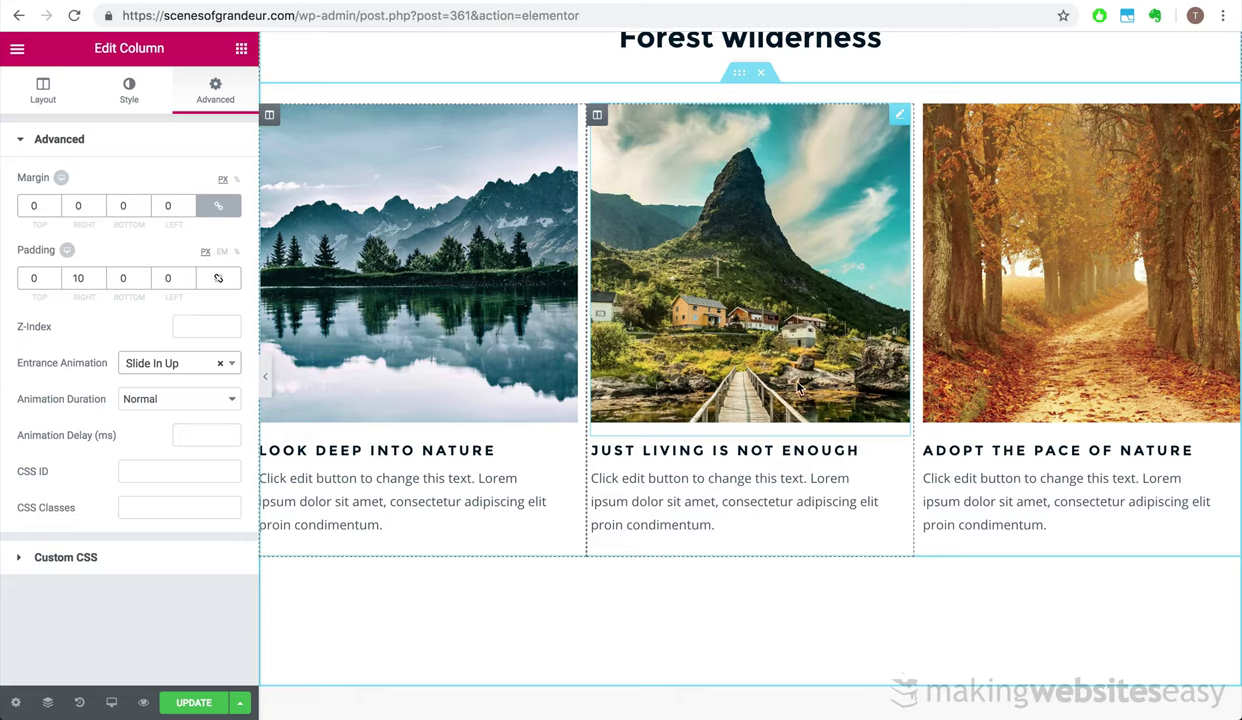
Give the middle project column a Slide In Up entrance animation with an animation delay of 250 ms
click(597, 115)
click(215, 90)
click(178, 364)
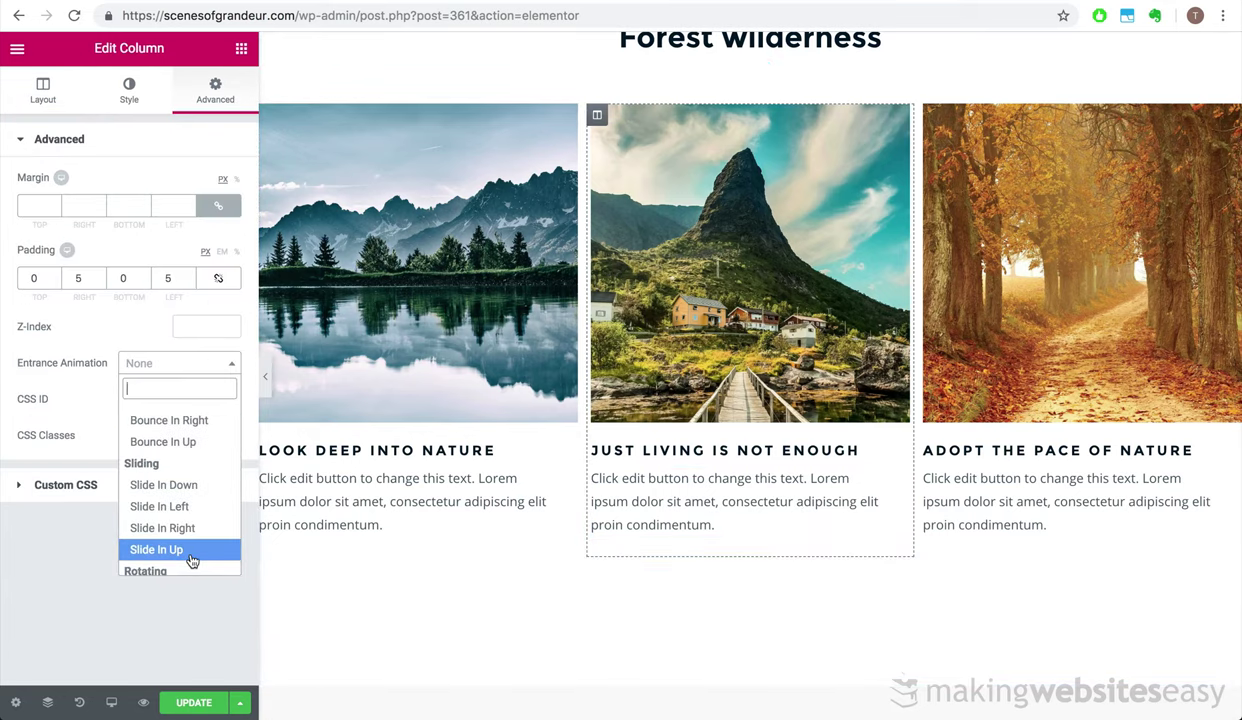
click(191, 557)
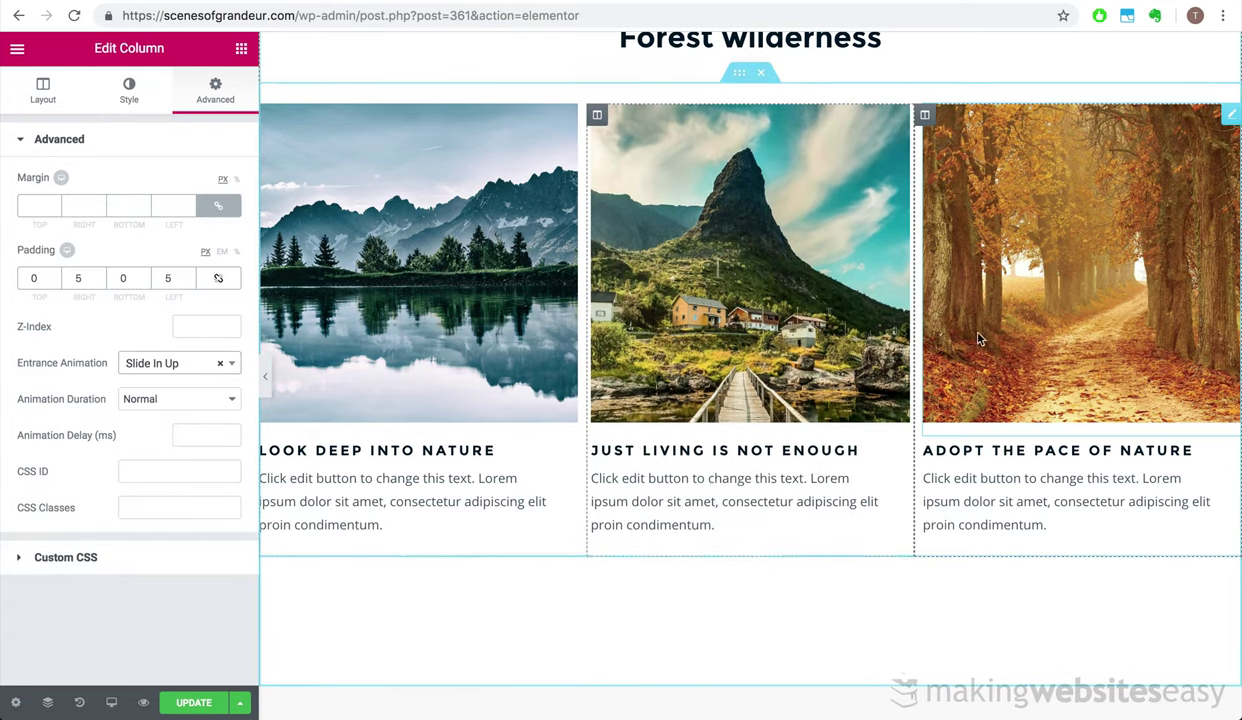
text(250)
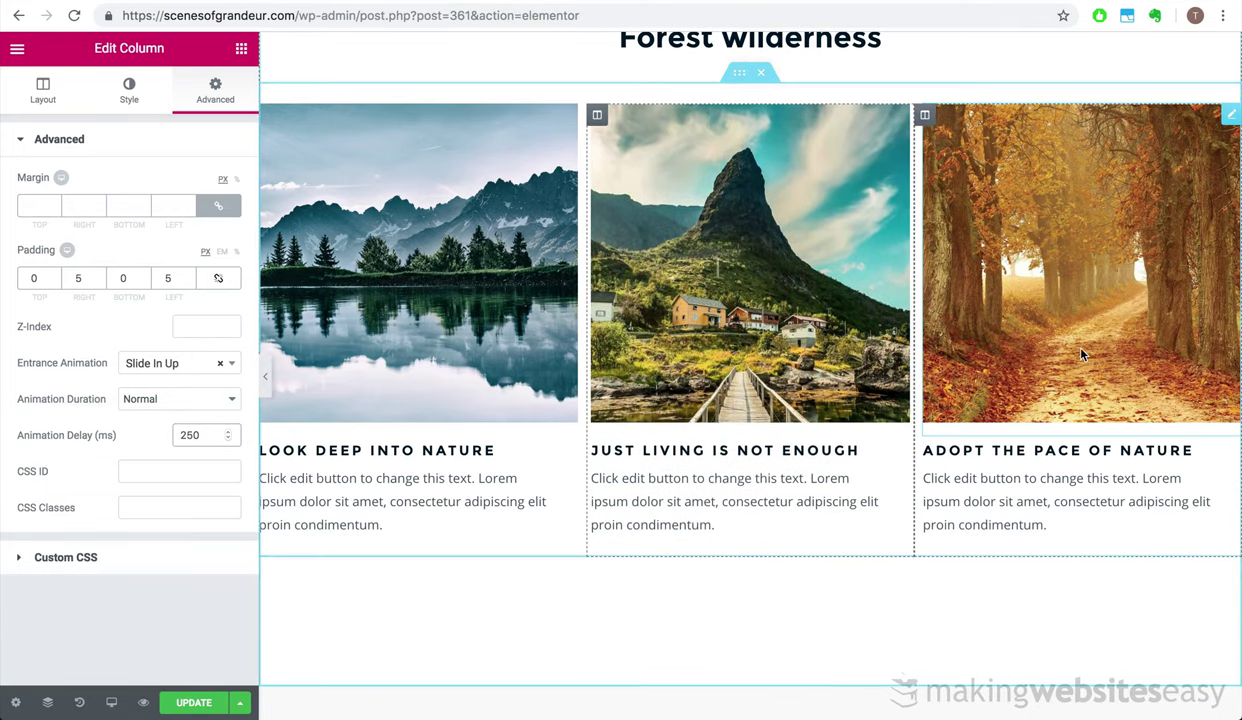
Set the entrance animation of the third project column, ADOPT THE PACE OF NATURE, to Slide In Up
click(975, 110)
click(924, 114)
click(215, 90)
click(165, 363)
scroll(180, 545, down, 5)
click(183, 535)
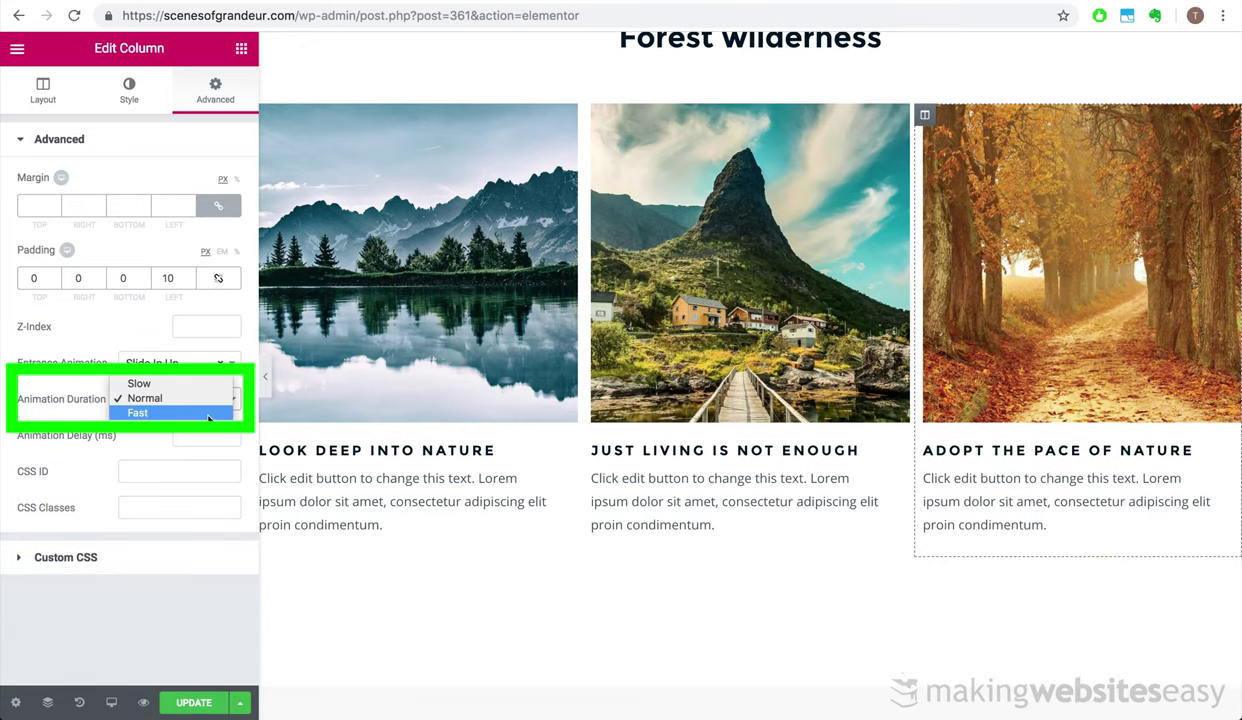
click(209, 412)
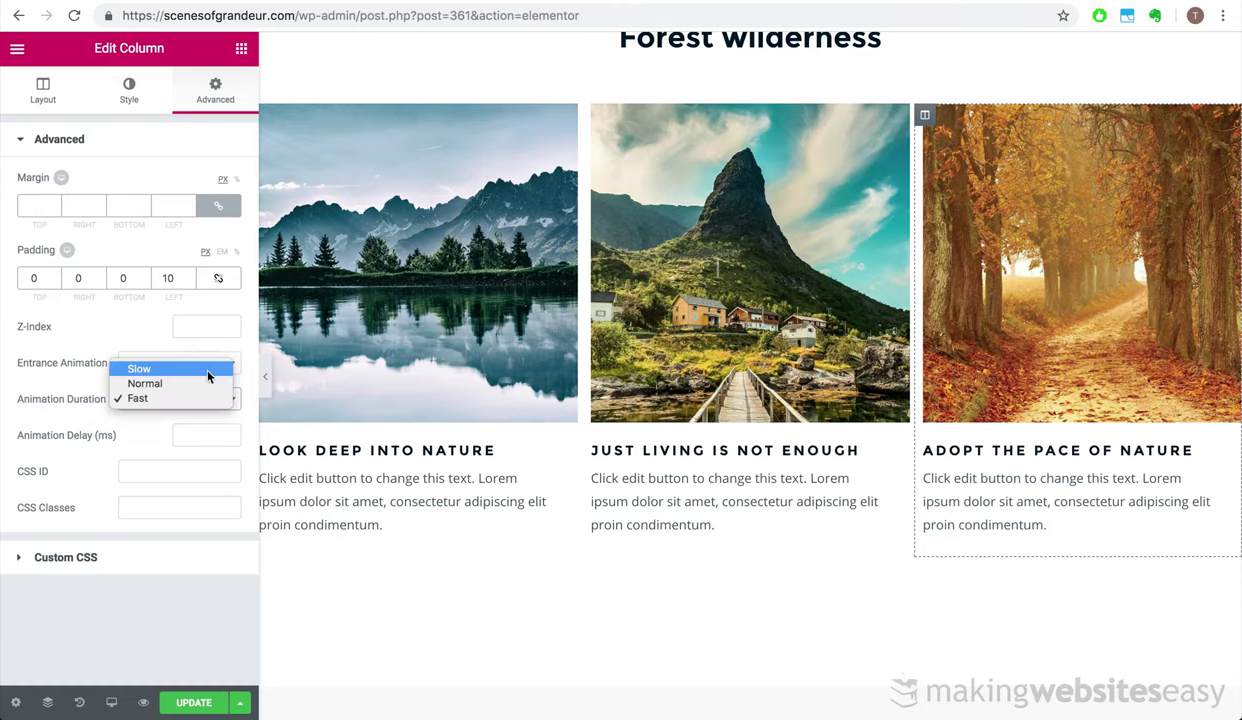
click(205, 397)
click(208, 413)
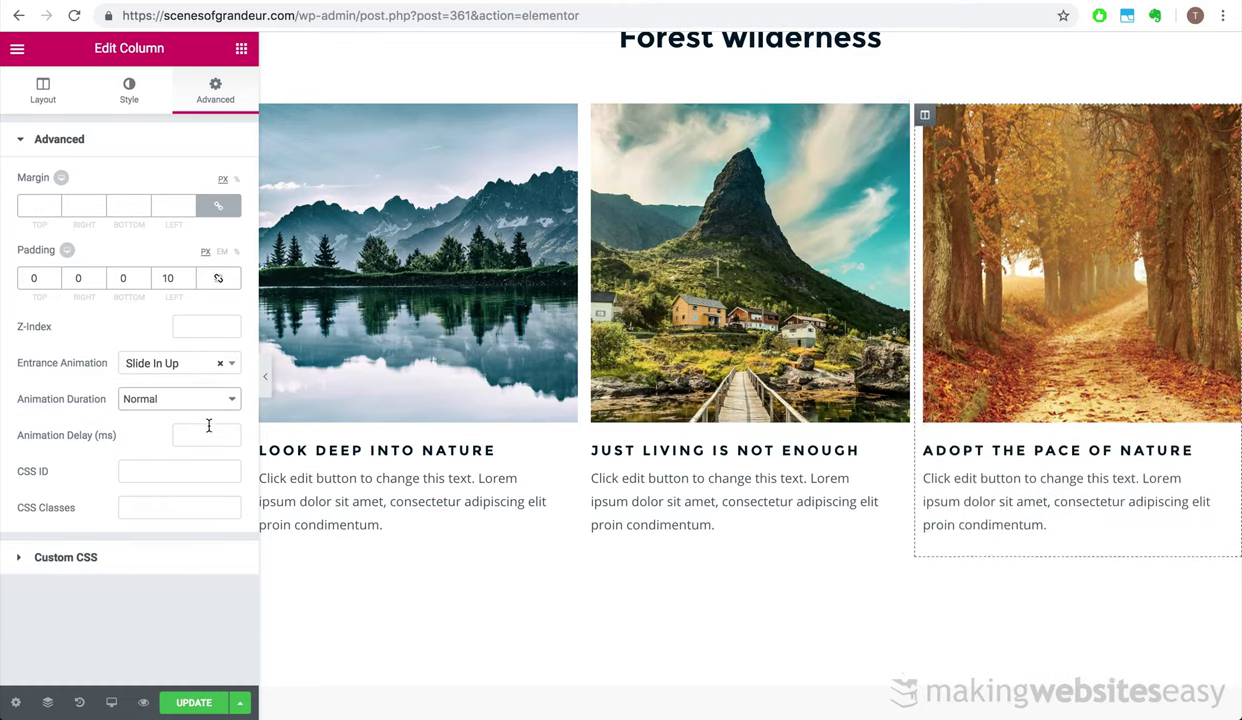
Set the third project column's animation delay to 500 ms and update the page
click(208, 428)
text(500)
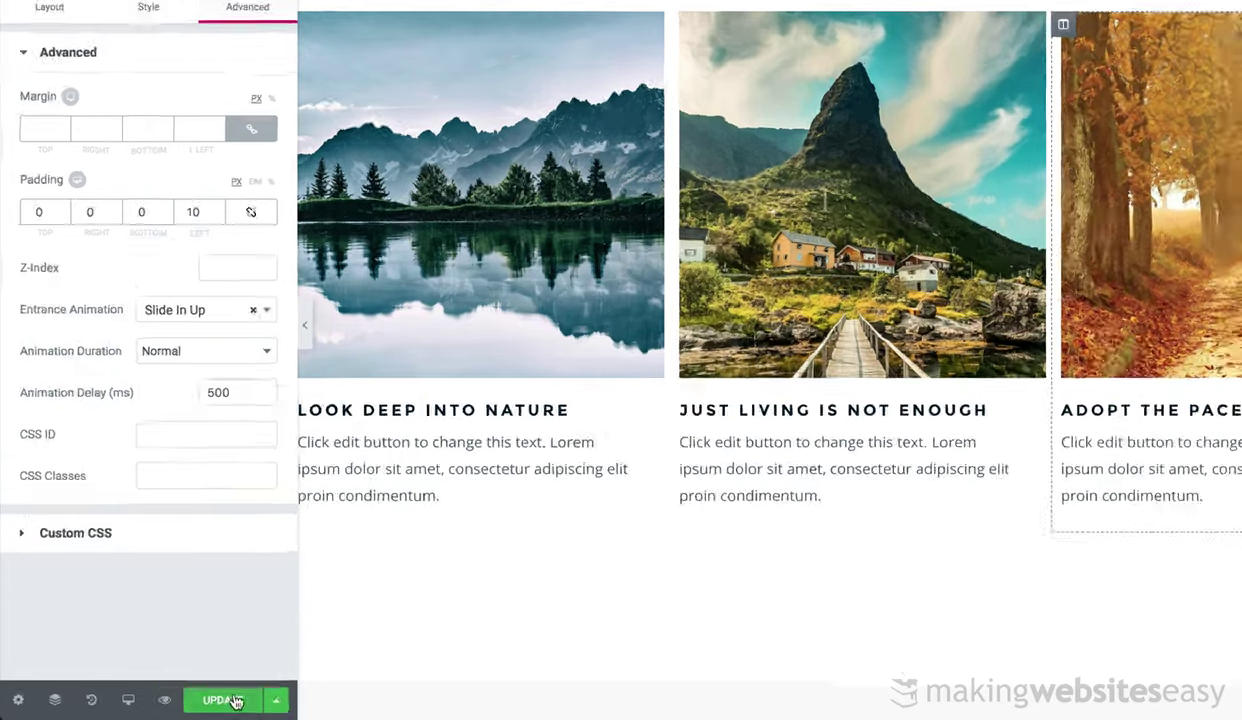
click(196, 702)
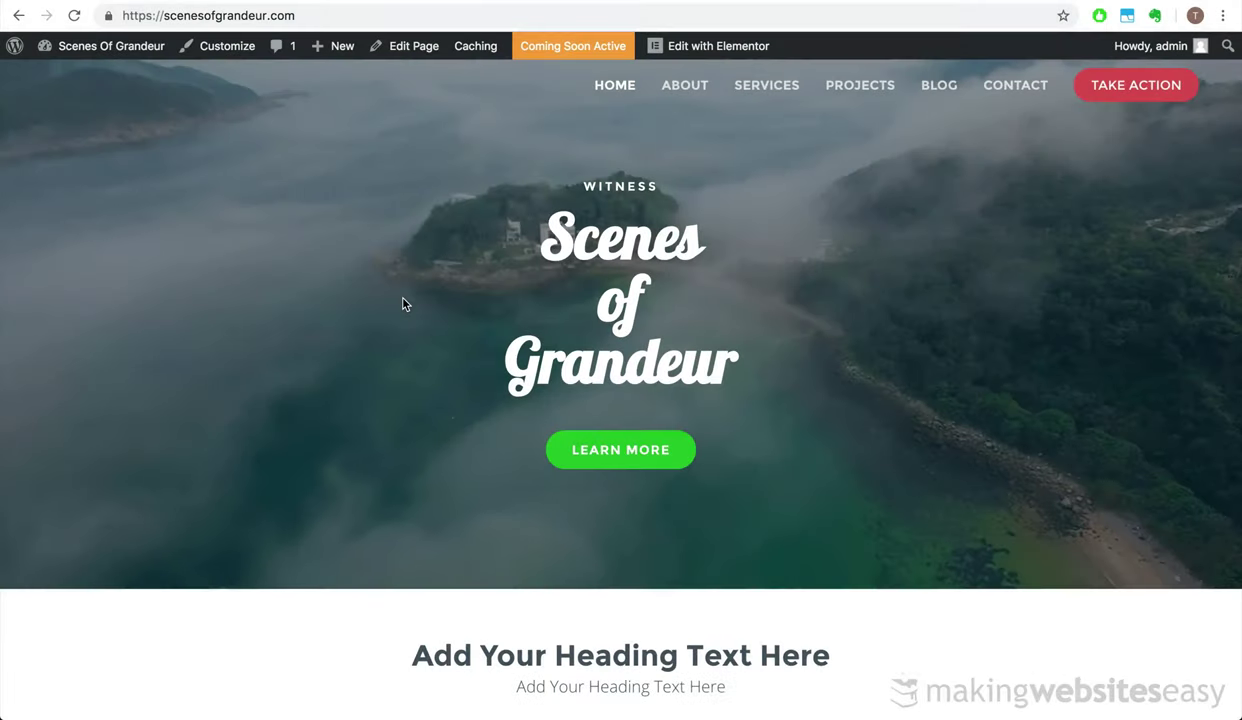
Review the live home page down to the footer, examining the entrance animations of the Forest wilderness project columns
scroll(404, 302, down, 4)
scroll(404, 302, down, 10)
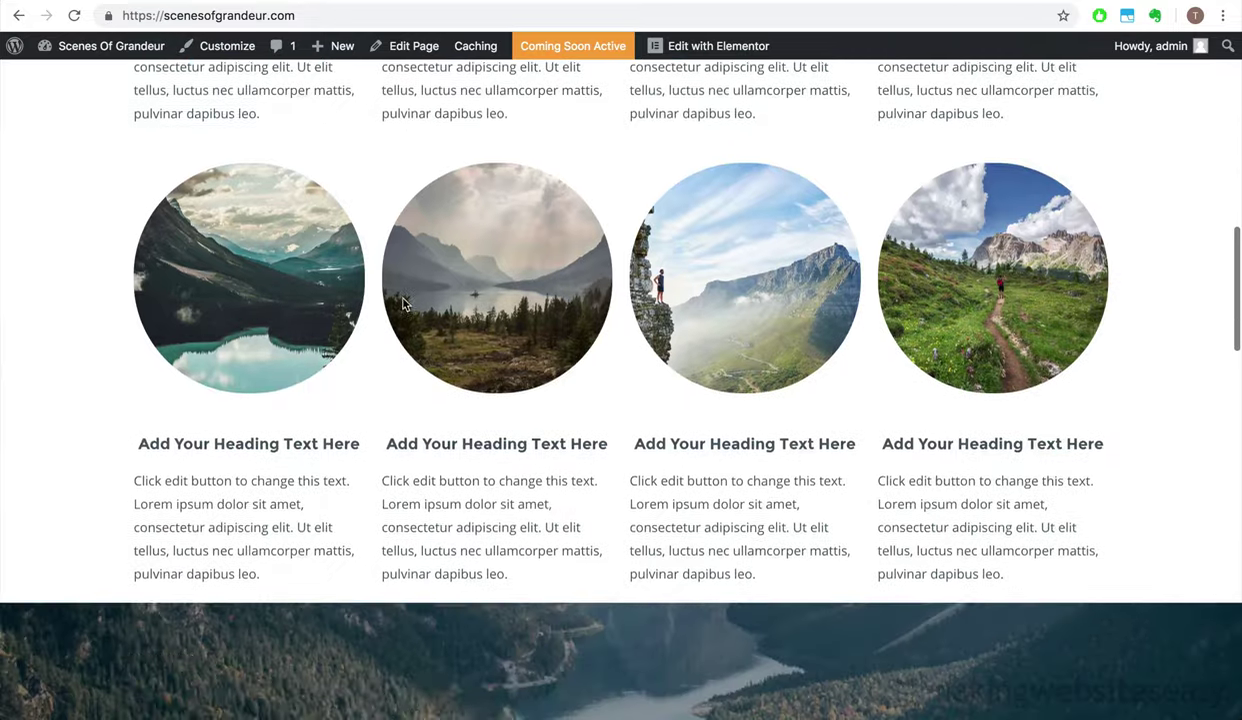
scroll(404, 302, down, 10)
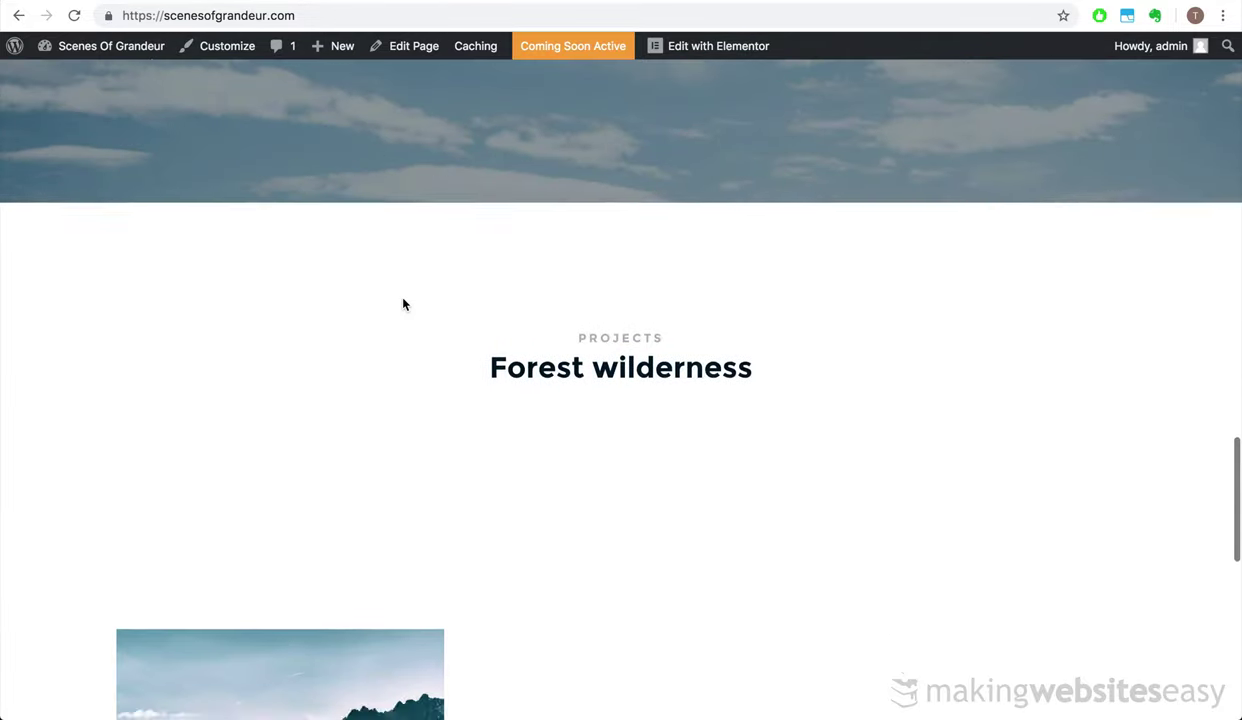
scroll(404, 304, down, 5)
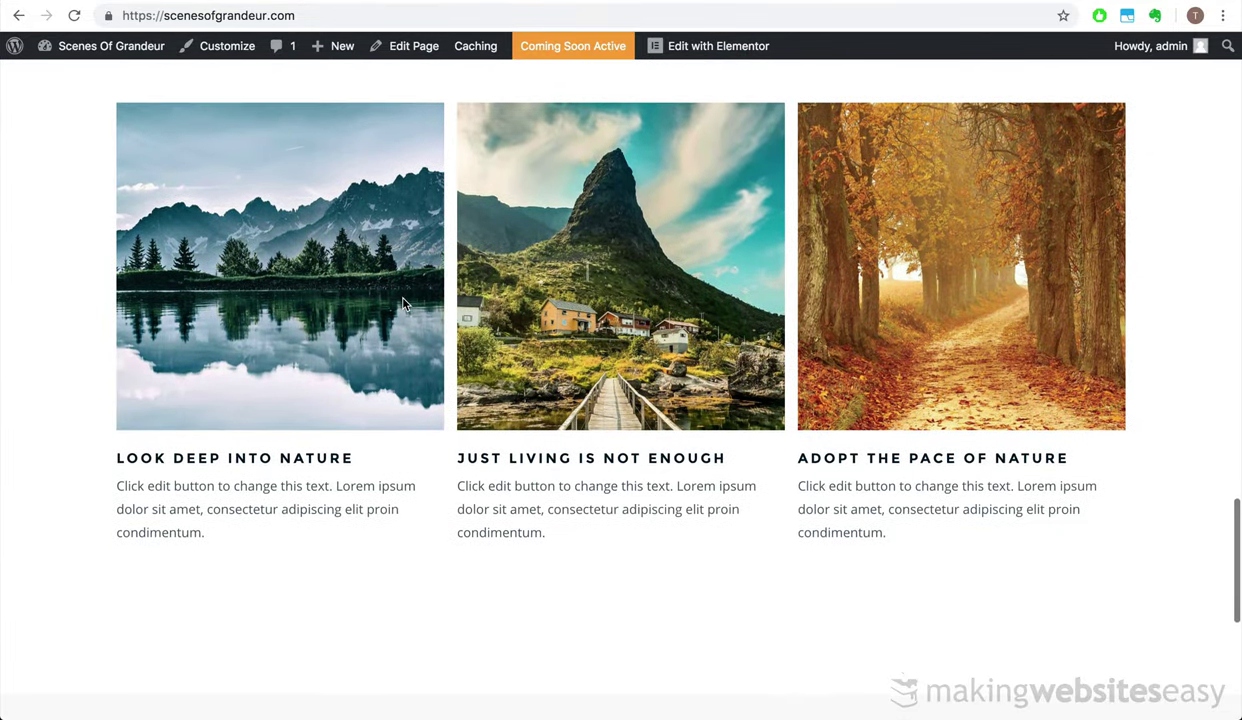
scroll(404, 304, up, 3)
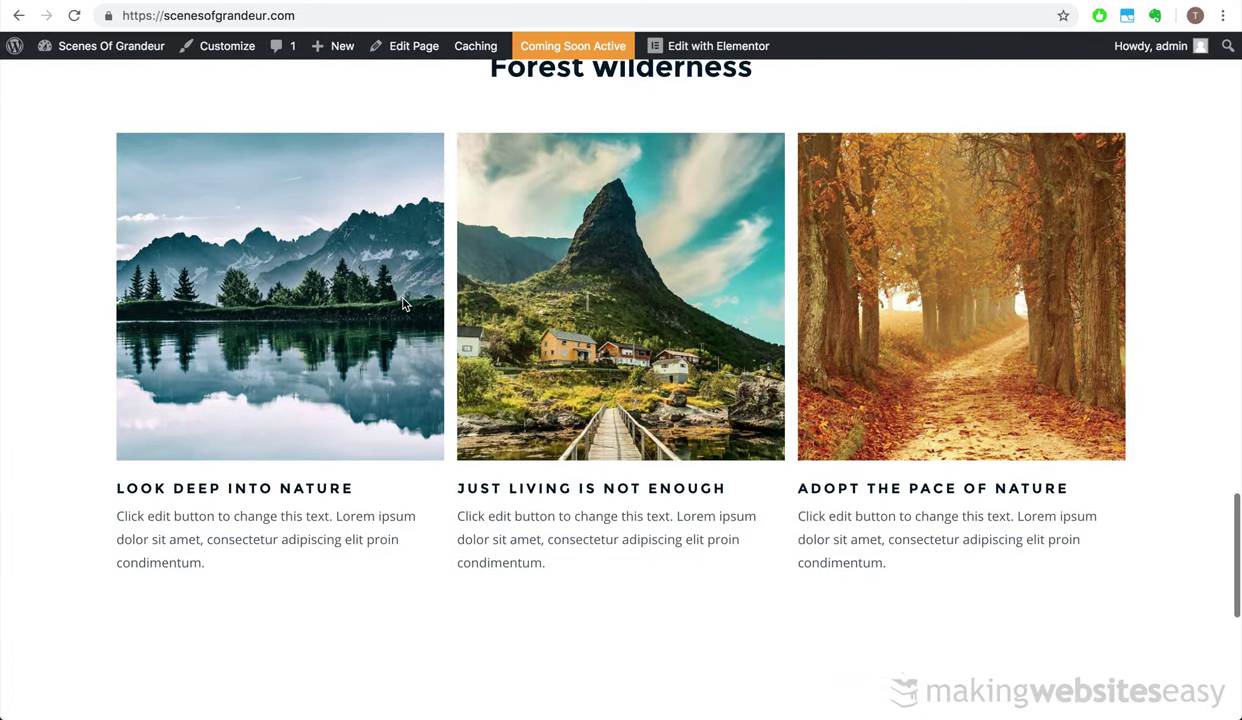
scroll(404, 304, down, 5)
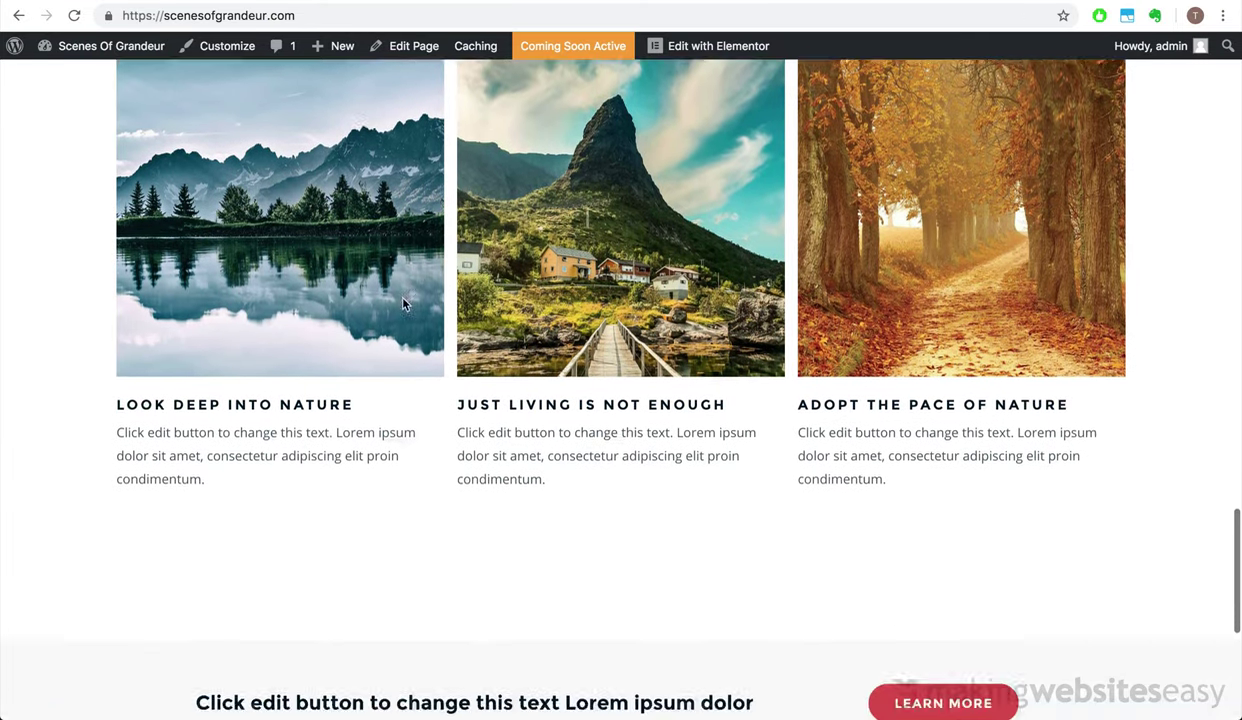
scroll(404, 304, down, 3)
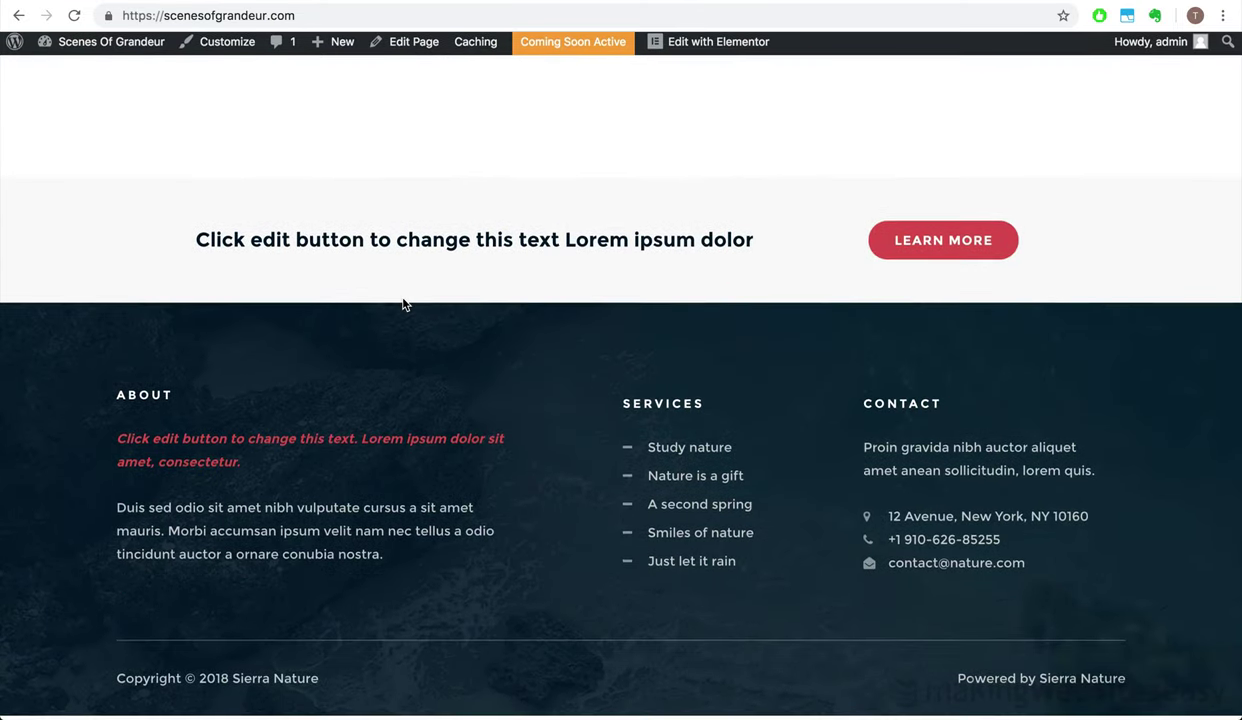
scroll(404, 304, up, 2)
scroll(404, 304, up, 12)
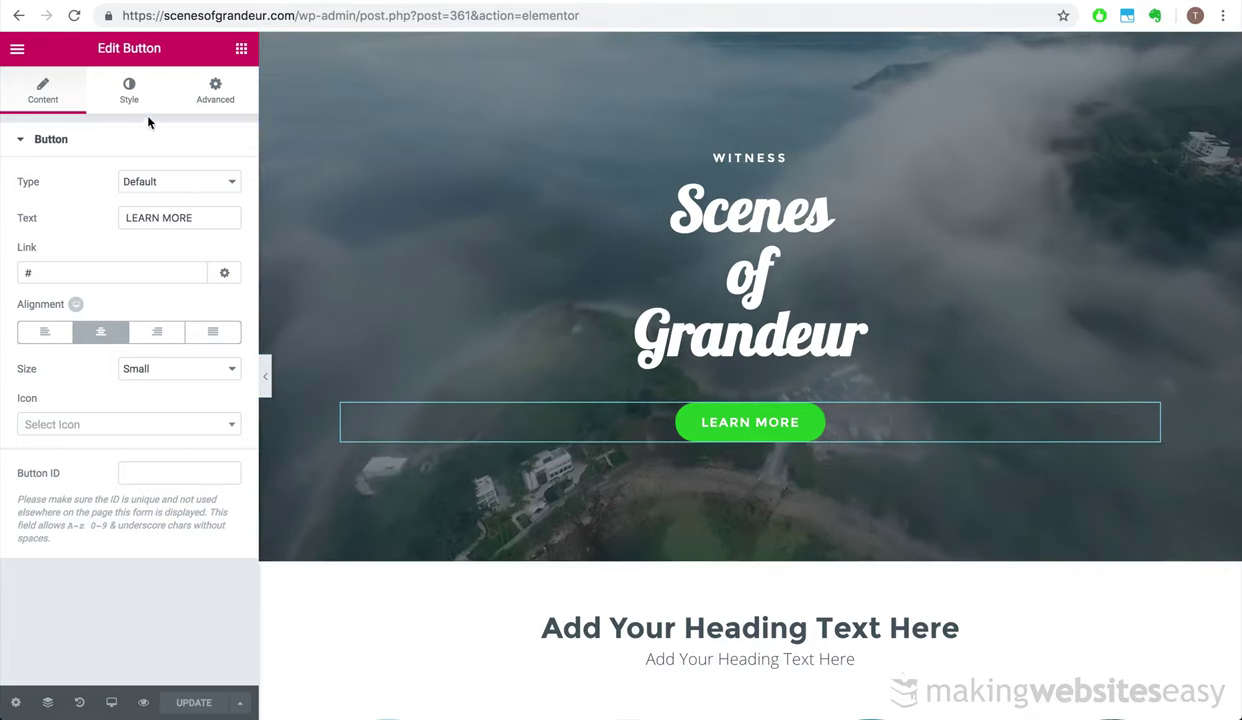
Copy the normal background color code #0bc10b from the LEARN MORE button in the hero section
click(128, 88)
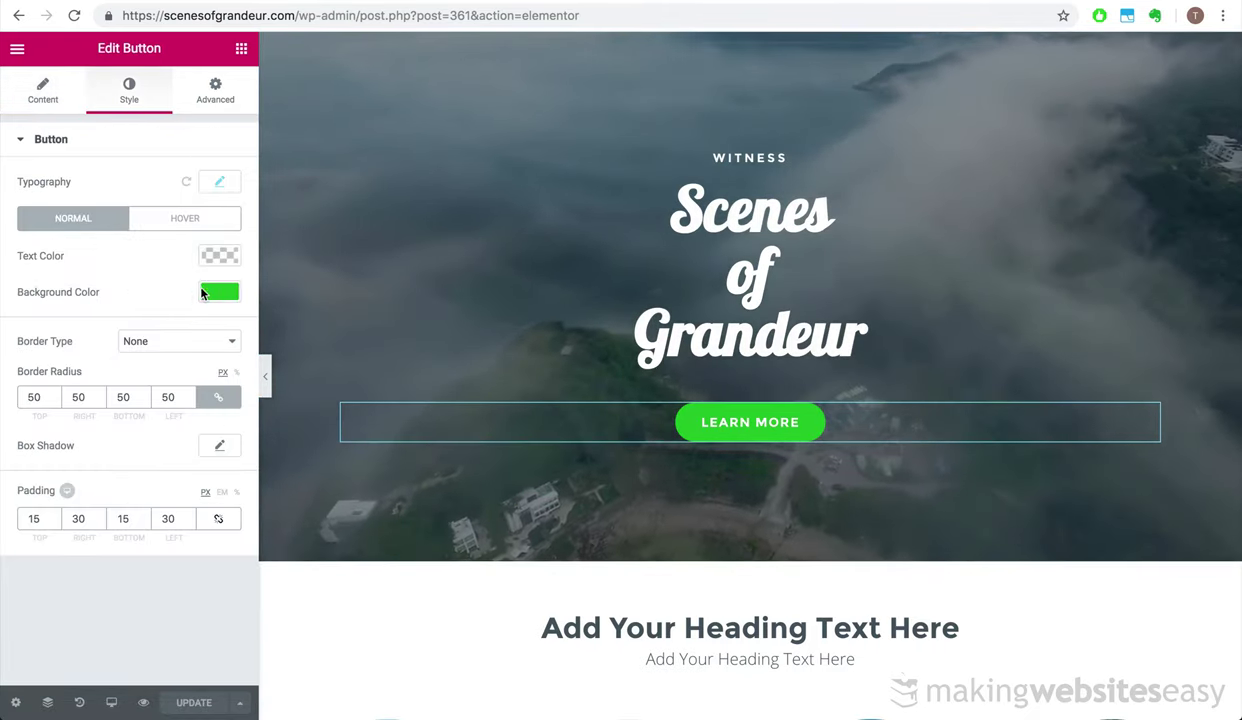
click(206, 292)
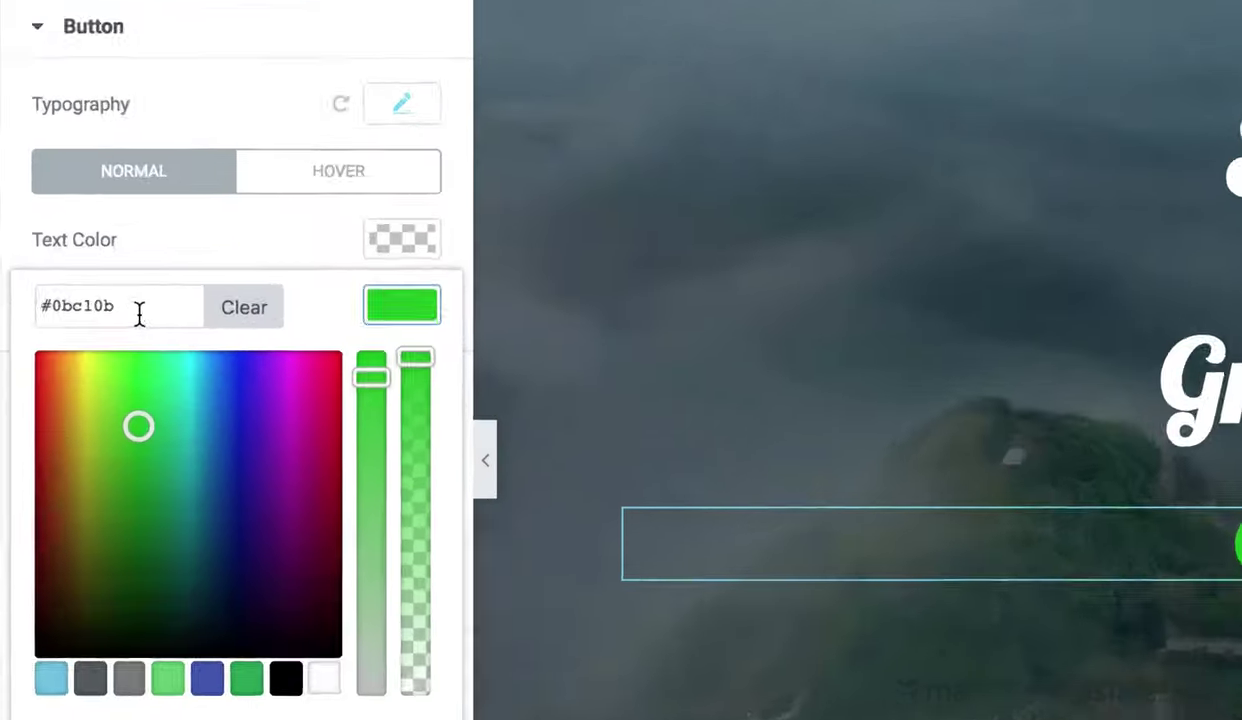
drag(74, 296, 26, 296)
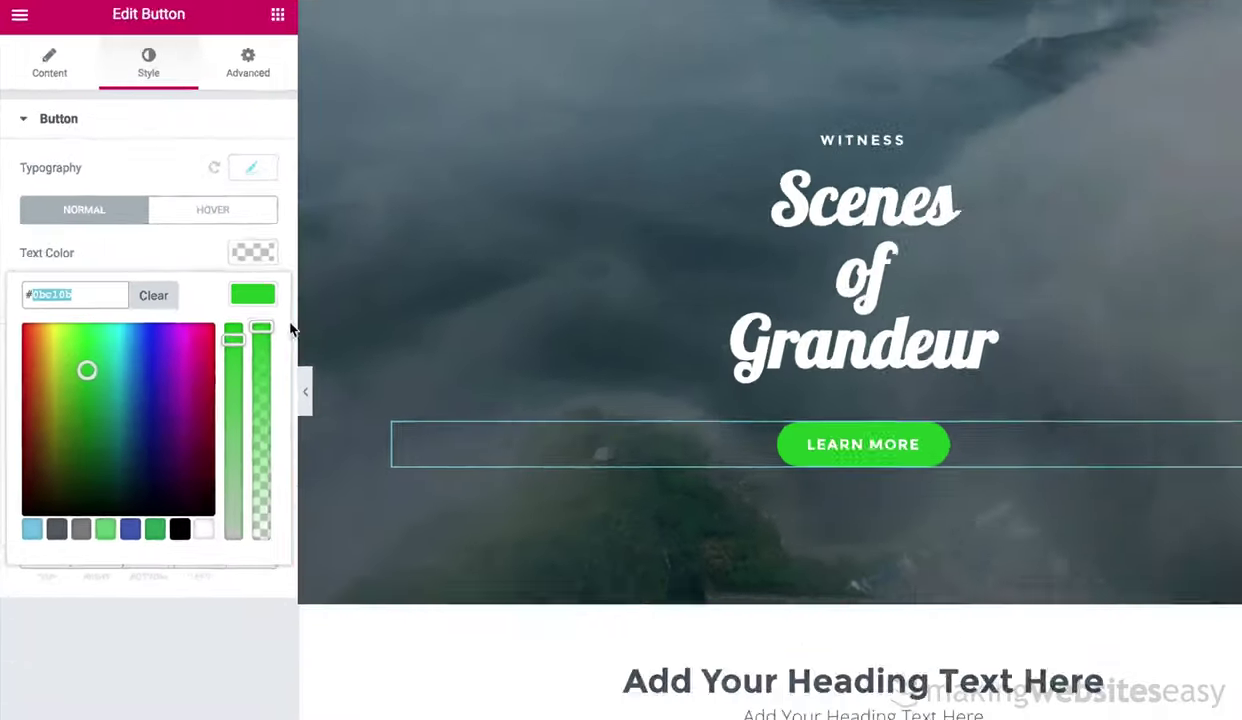
click(545, 400)
Set the normal background color of the LEARN MORE button in the call-to-action strip above the footer to #0bc10b
scroll(750, 400, down, 10)
scroll(713, 190, up, 5)
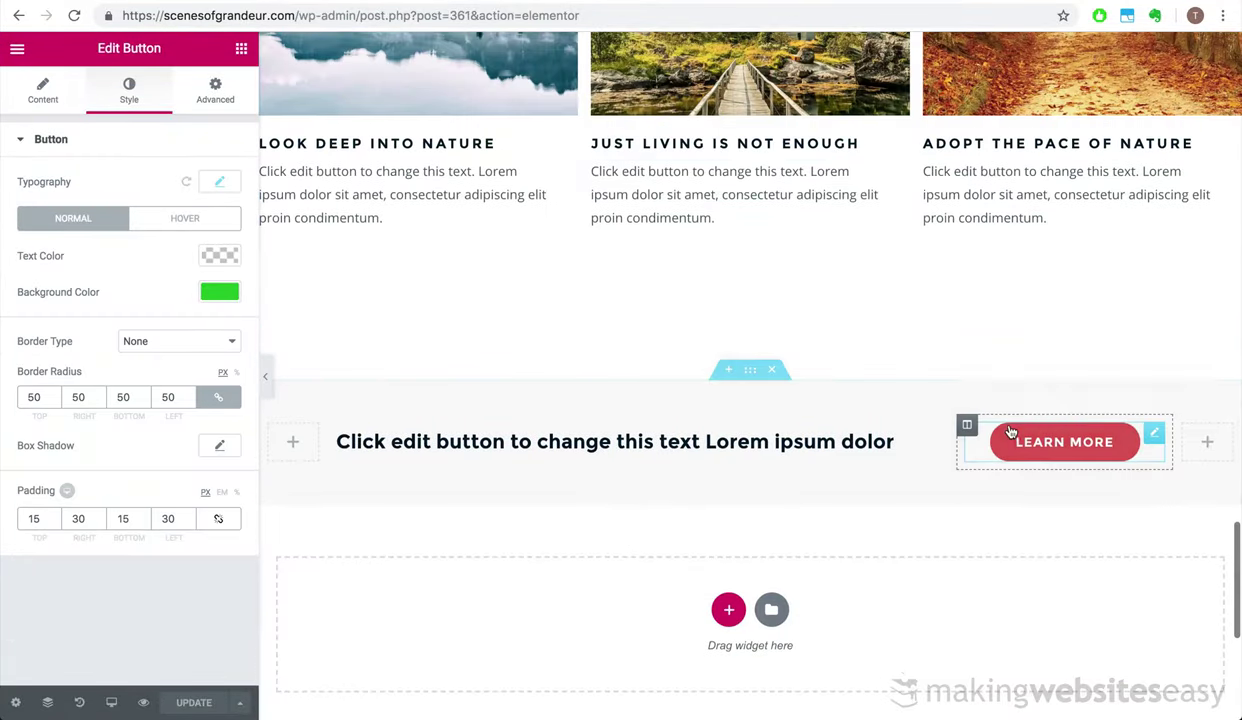
click(1003, 441)
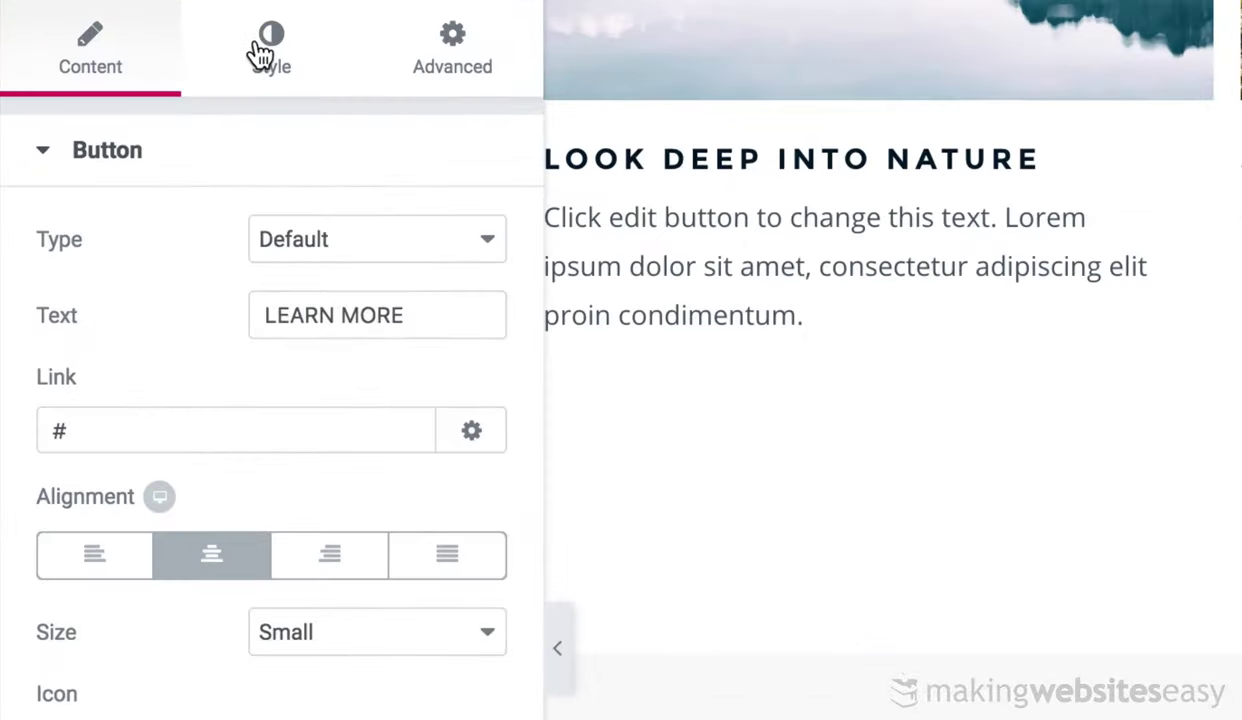
click(262, 50)
click(458, 470)
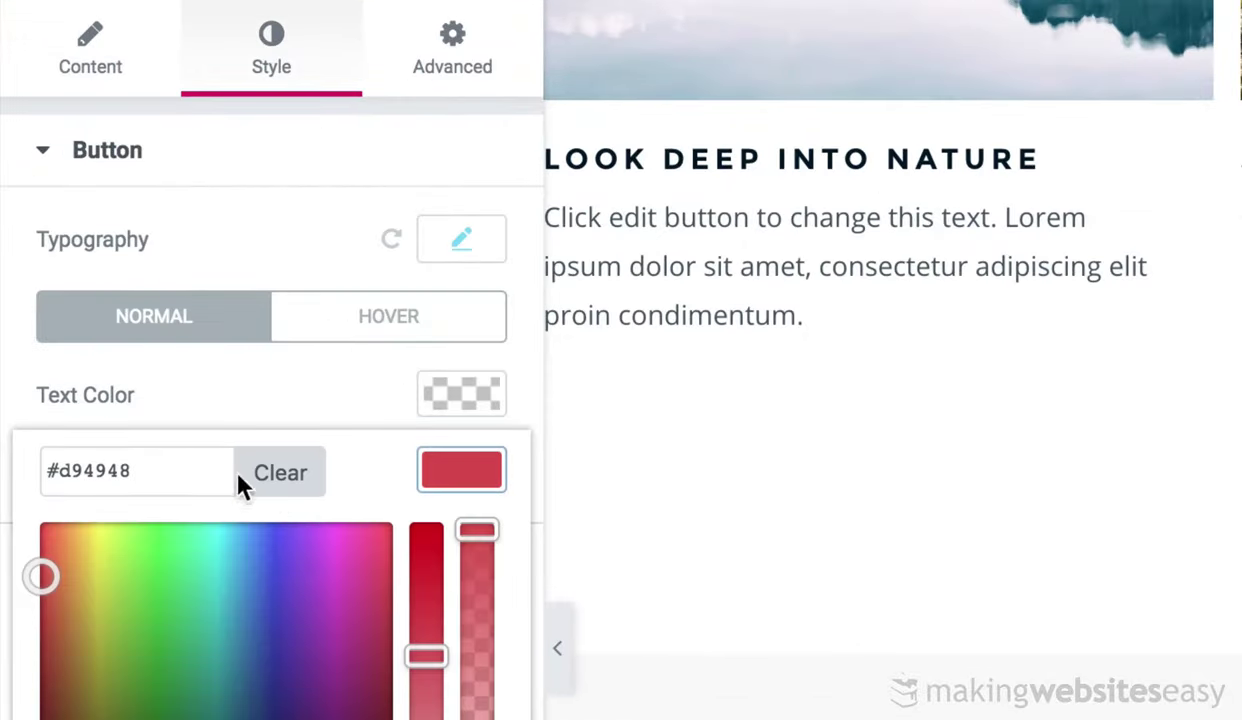
drag(95, 467, 63, 466)
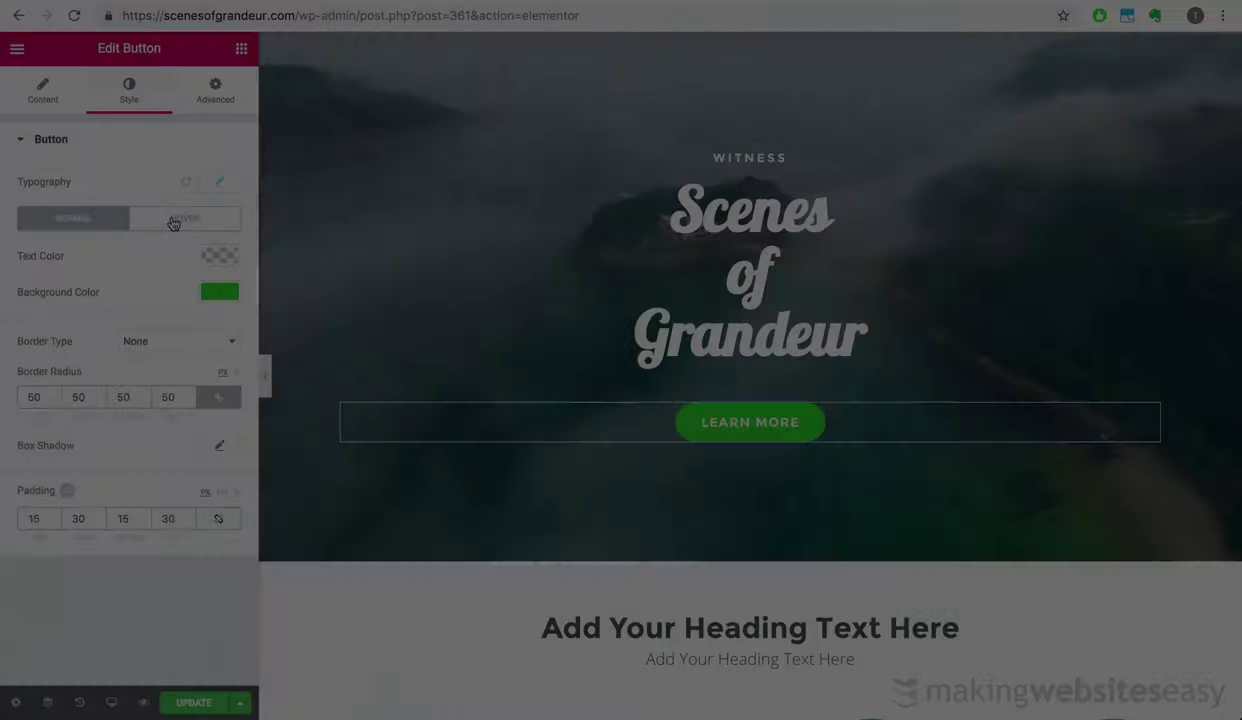
Copy the hover background color code rgba(0,193,0,0.74) from the LEARN MORE button in the hero section
click(176, 219)
click(216, 291)
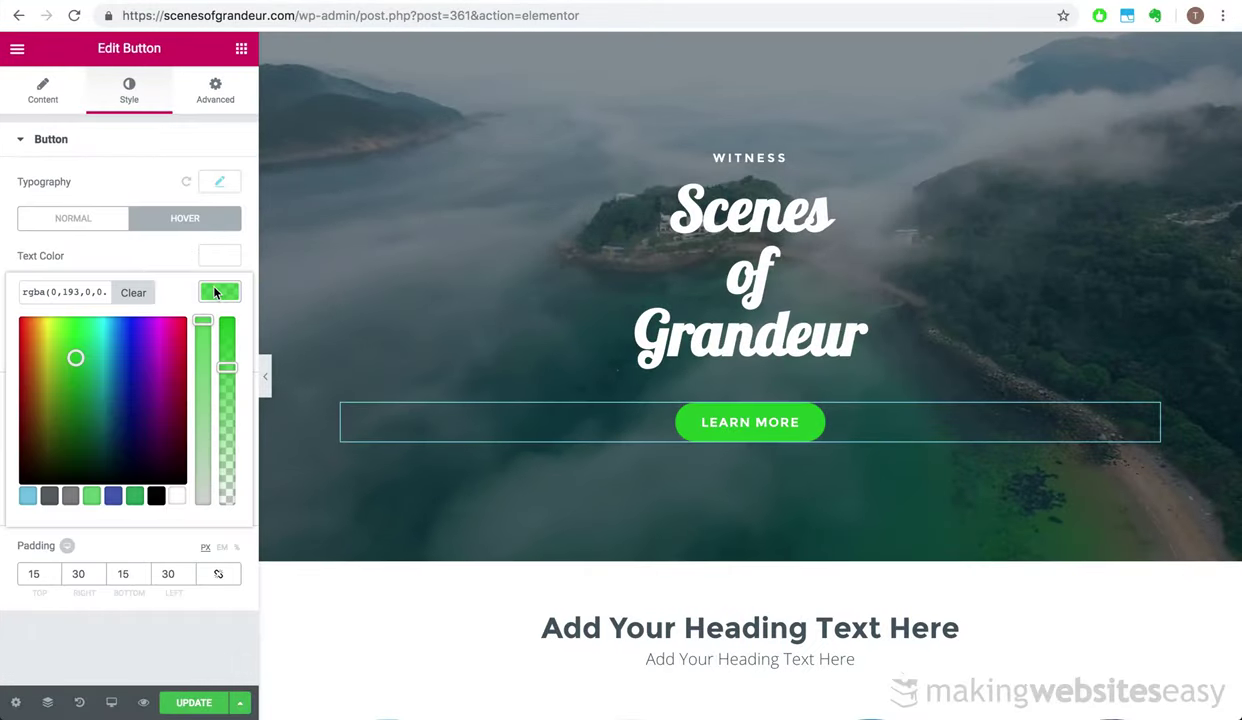
triple_click(63, 290)
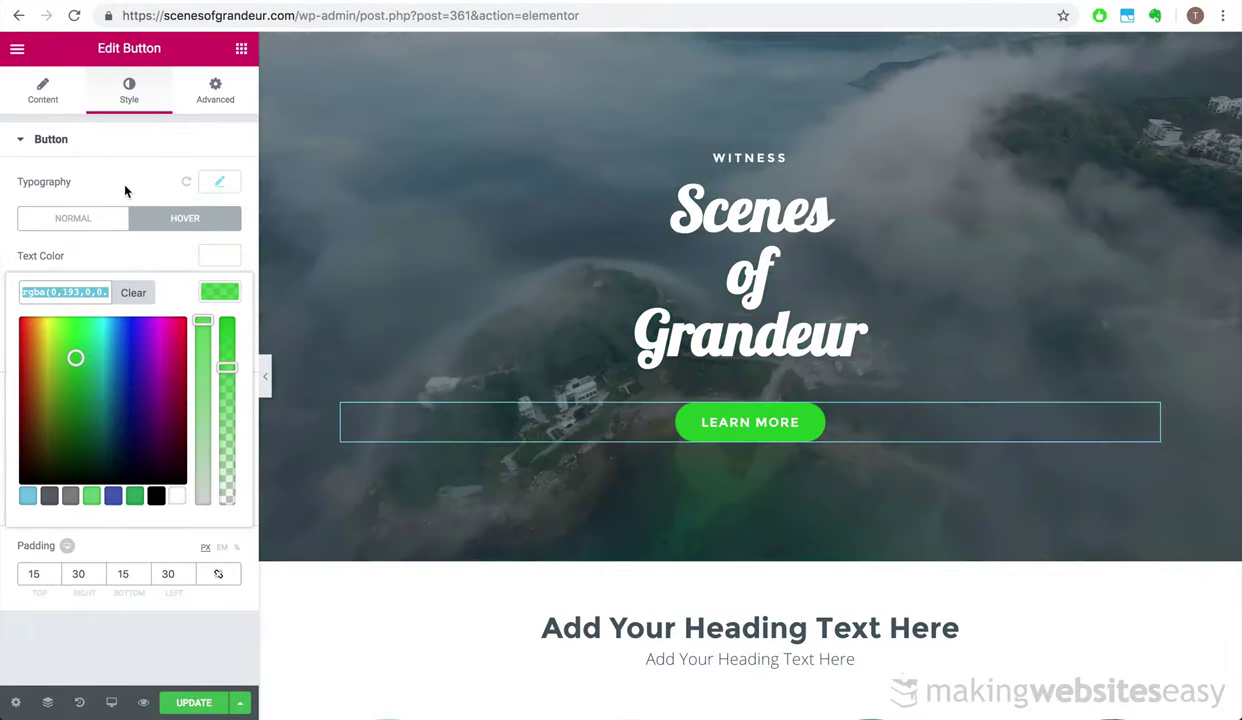
Set the hover background color of the LEARN MORE button in the call-to-action strip to rgba(0,193,0,0.74)
scroll(471, 407, down, 10)
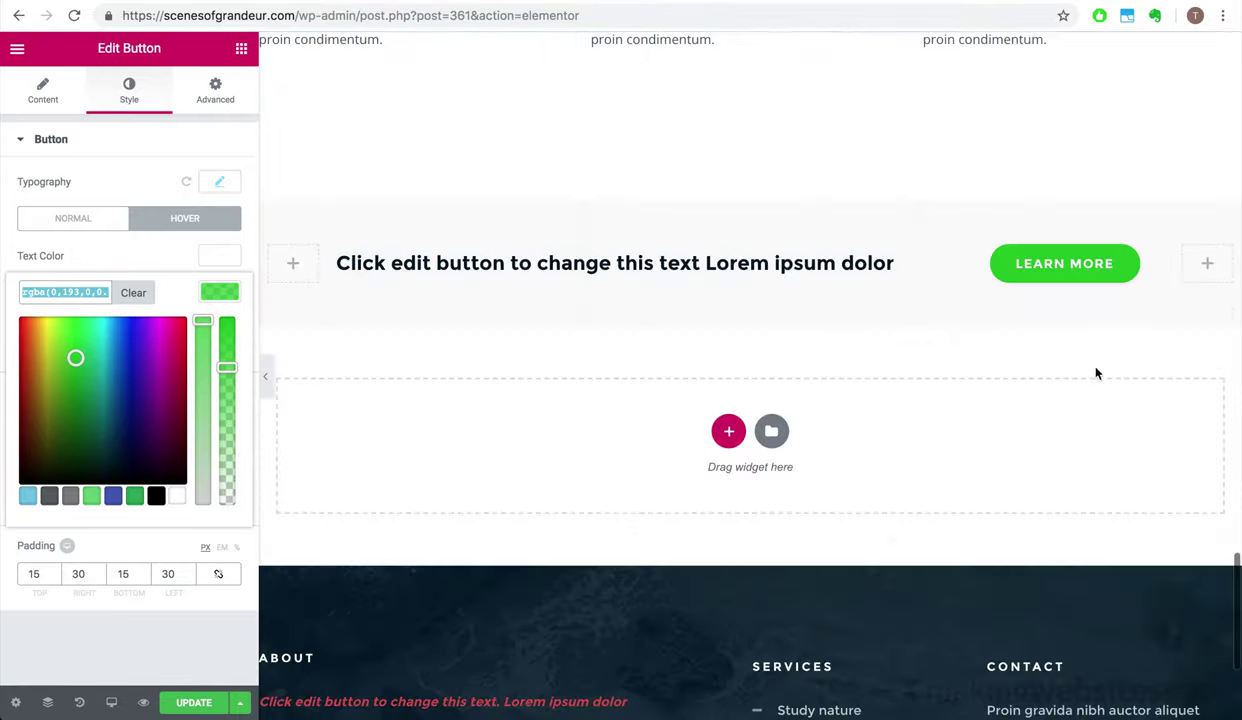
click(1100, 265)
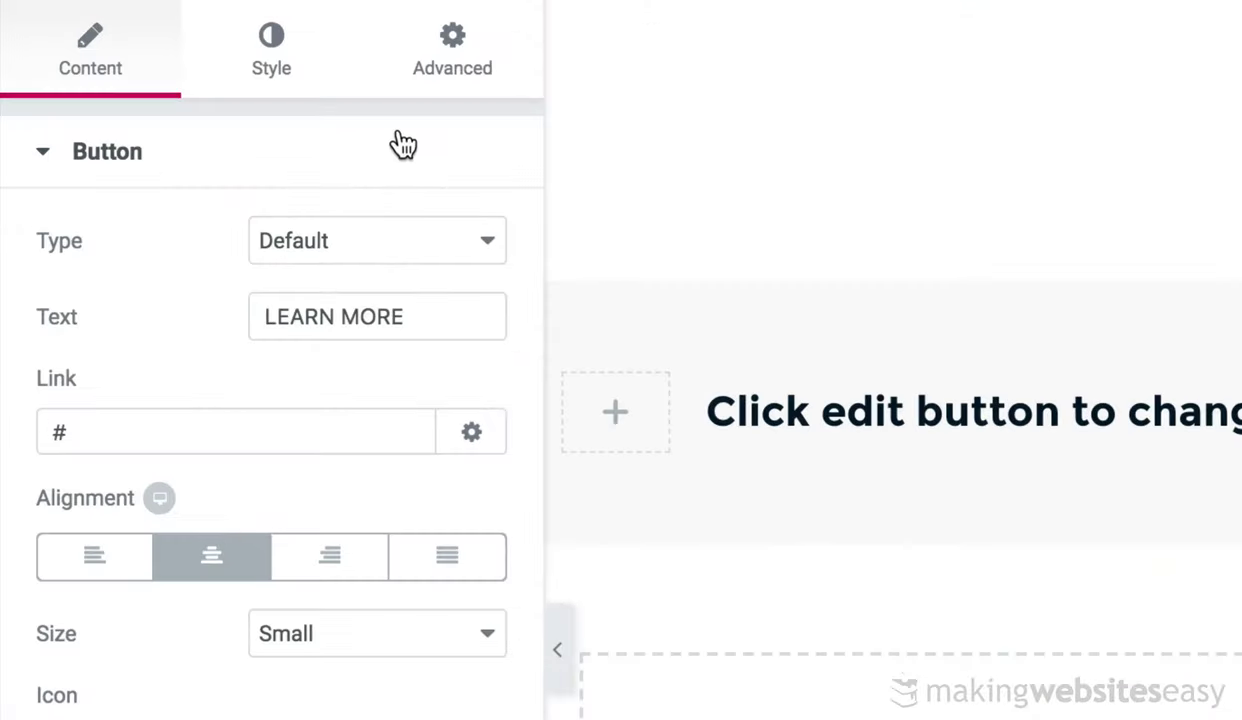
click(275, 42)
click(410, 322)
click(437, 478)
triple_click(187, 468)
text(rgba(0,193,0,0.74))
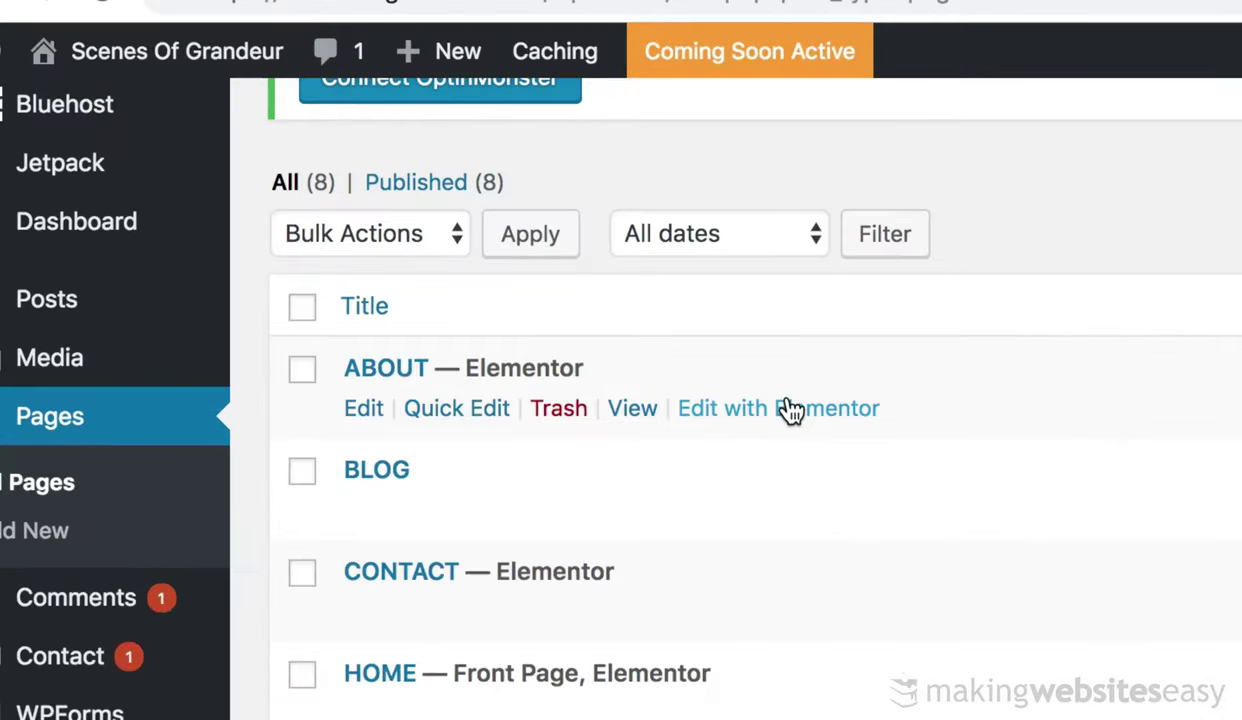
Open the ABOUT page for editing with Elementor and replace the header section's background image with adventure-calm-waters-canada-910307.jpg
click(418, 225)
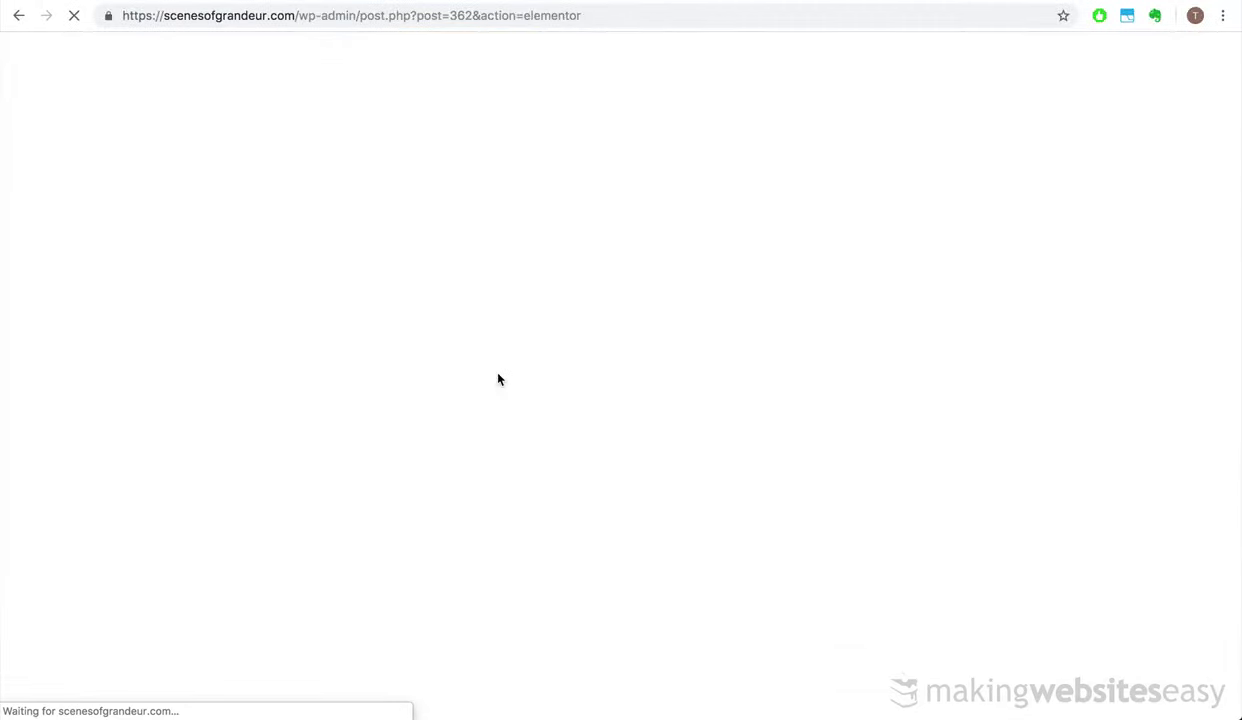
right_click(548, 103)
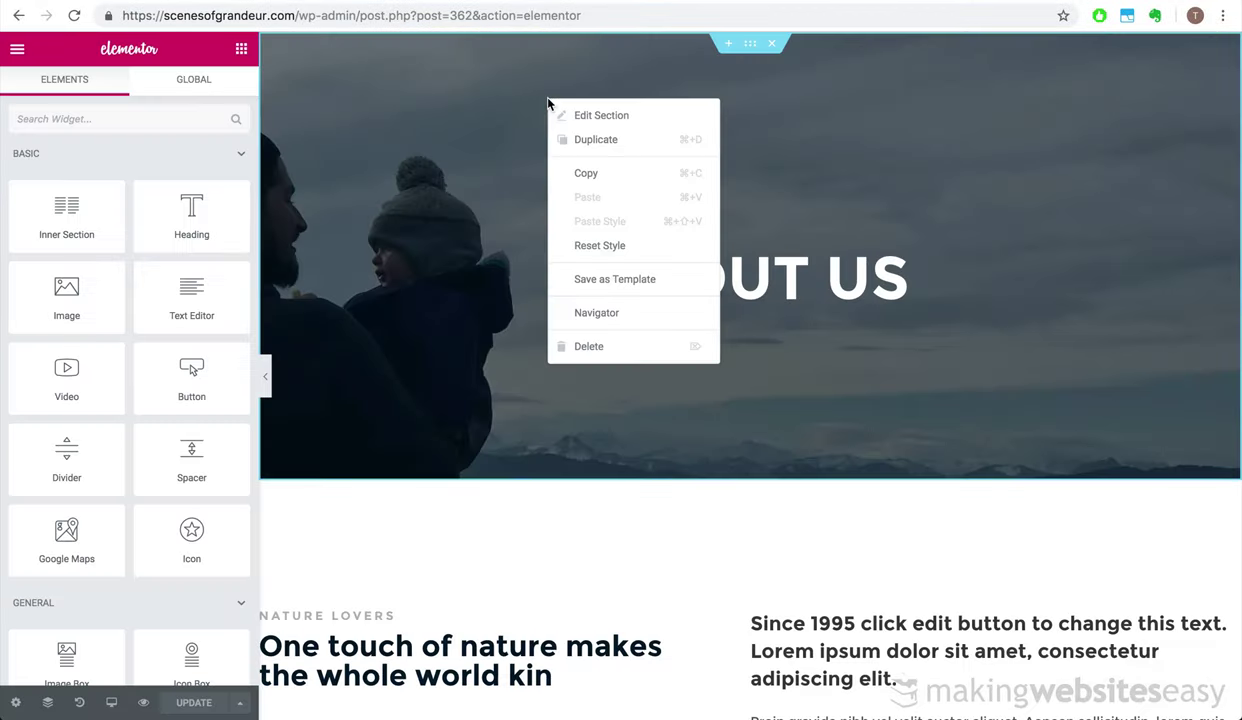
click(556, 115)
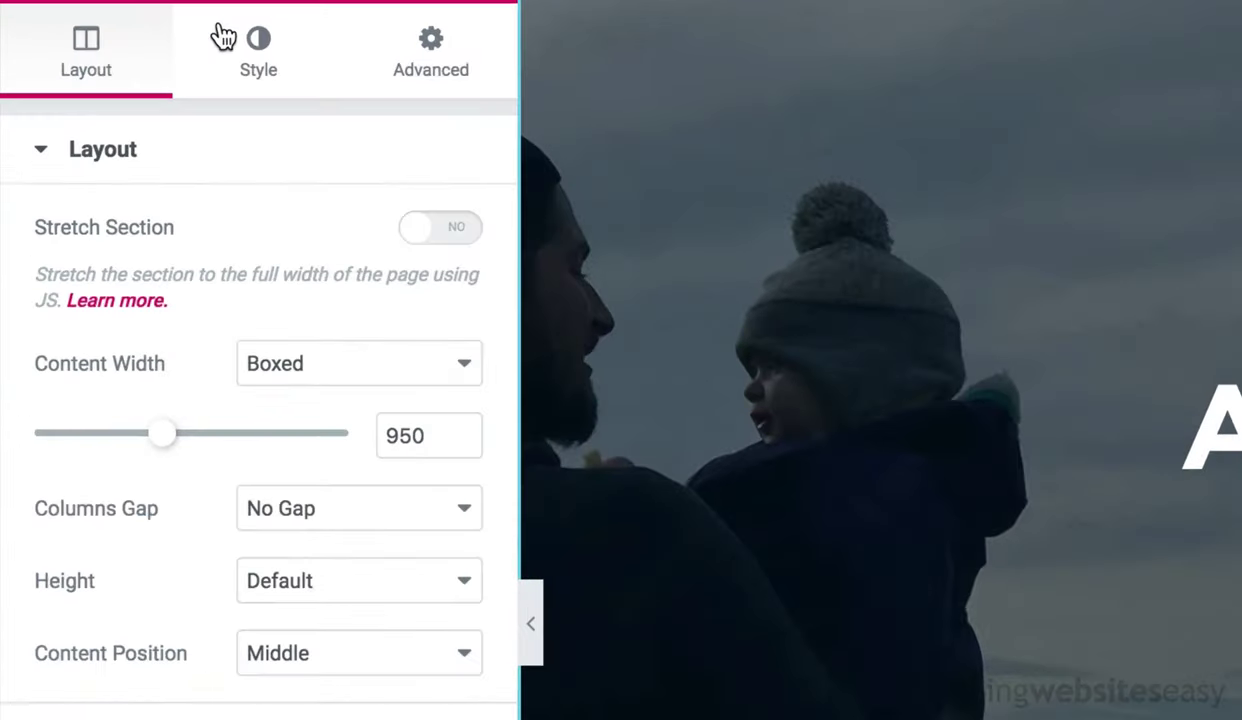
click(112, 86)
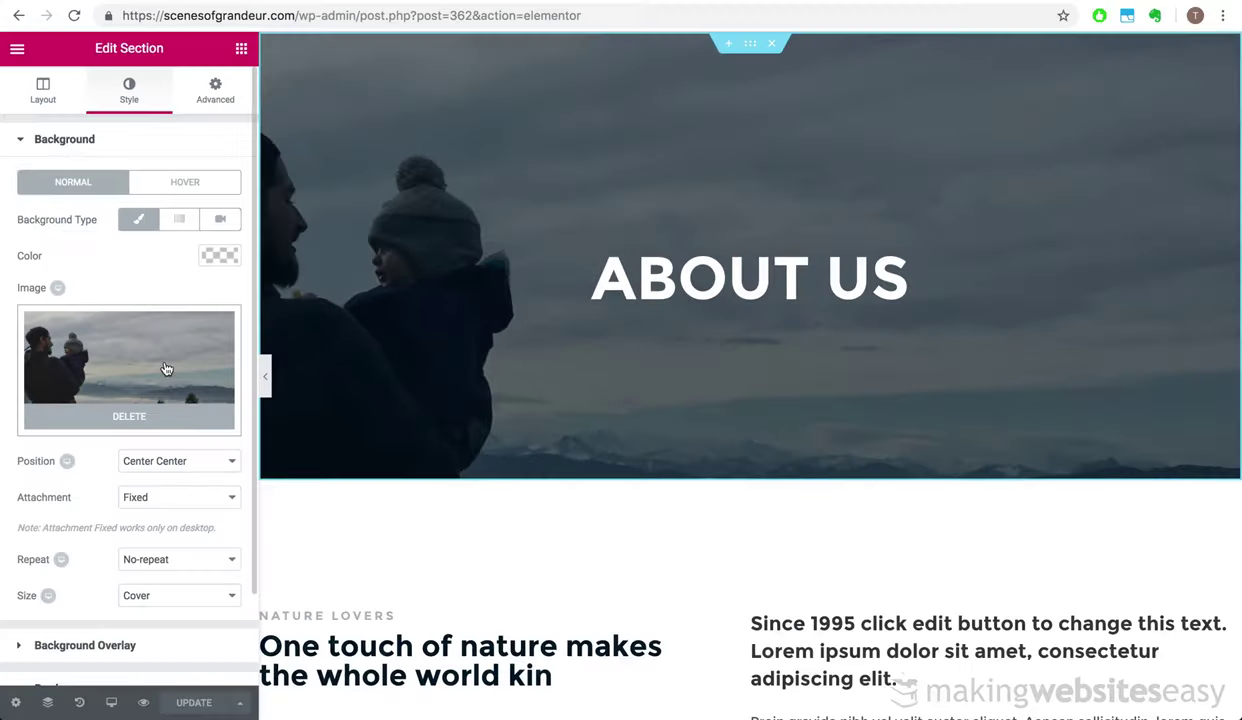
click(337, 366)
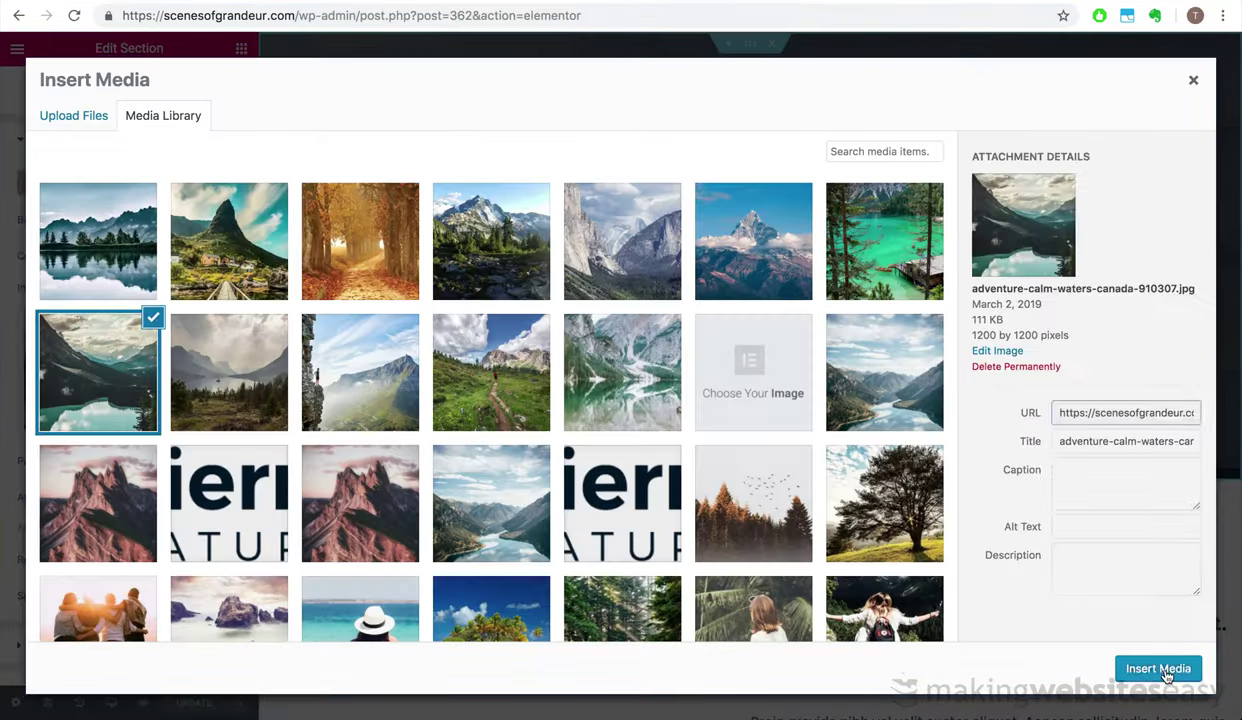
click(1160, 668)
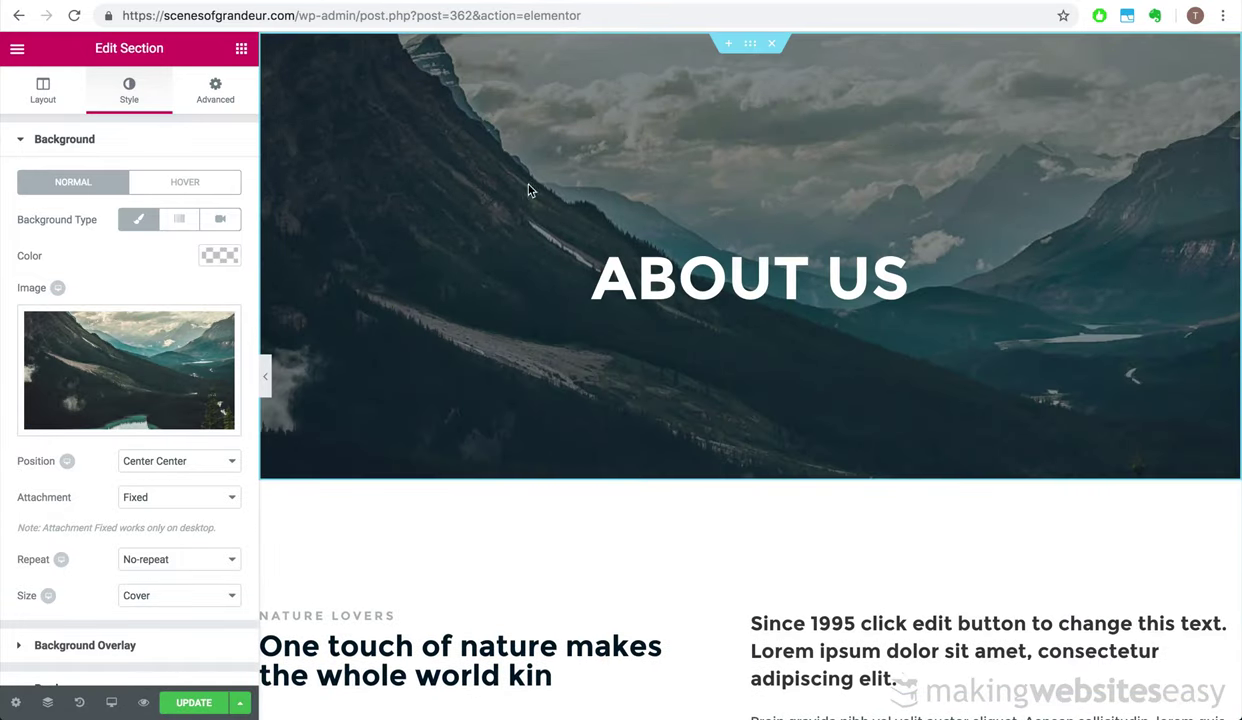
Change the "Numbers speak for themselves" heading to "Number of scenes listed on our website"
scroll(433, 313, down, 9)
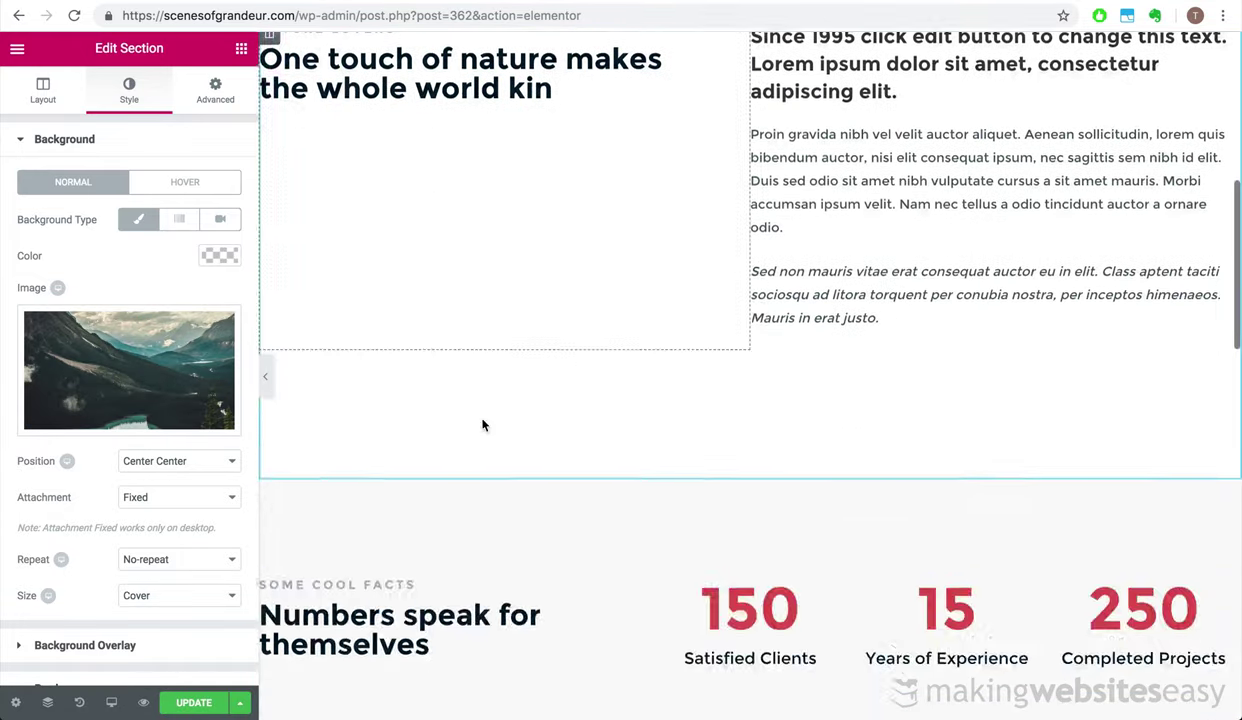
scroll(482, 425, up, 2)
drag(408, 520, 432, 551)
text(of scenes)
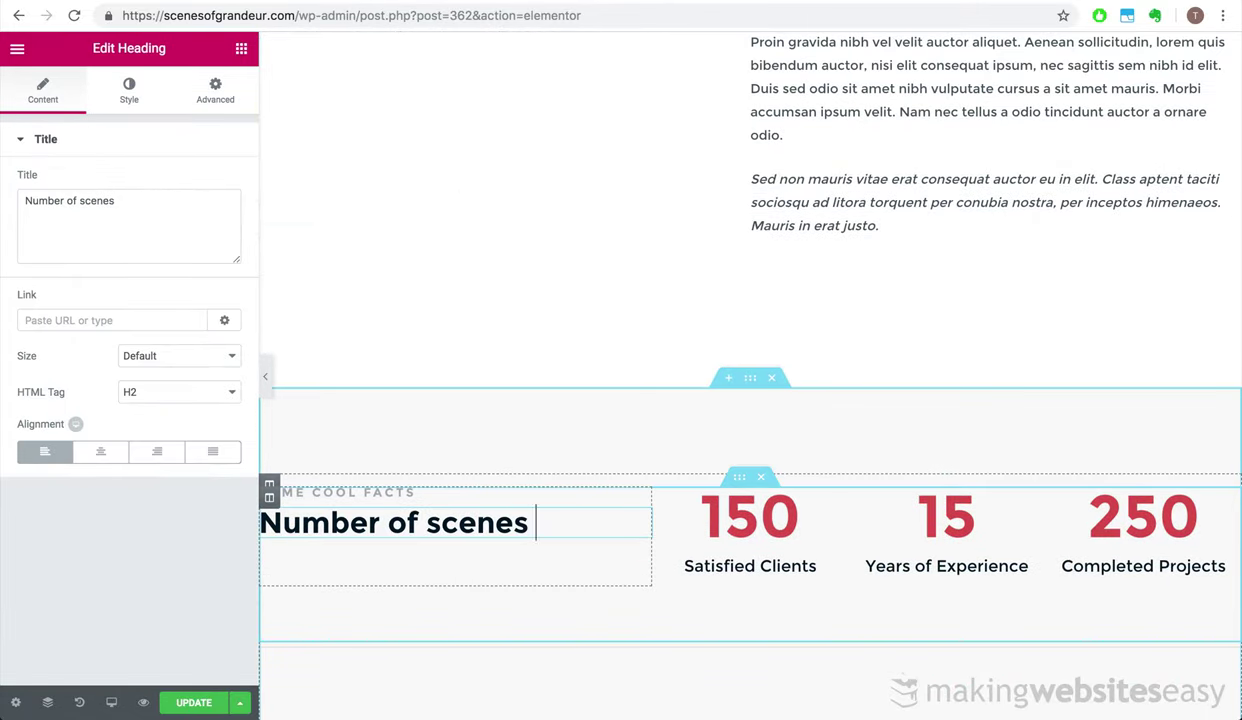
Change the Satisfied Clients counter to an ending number of 565 with the title "Scenes"
click(717, 567)
drag(110, 448, 5, 449)
text(Scenes)
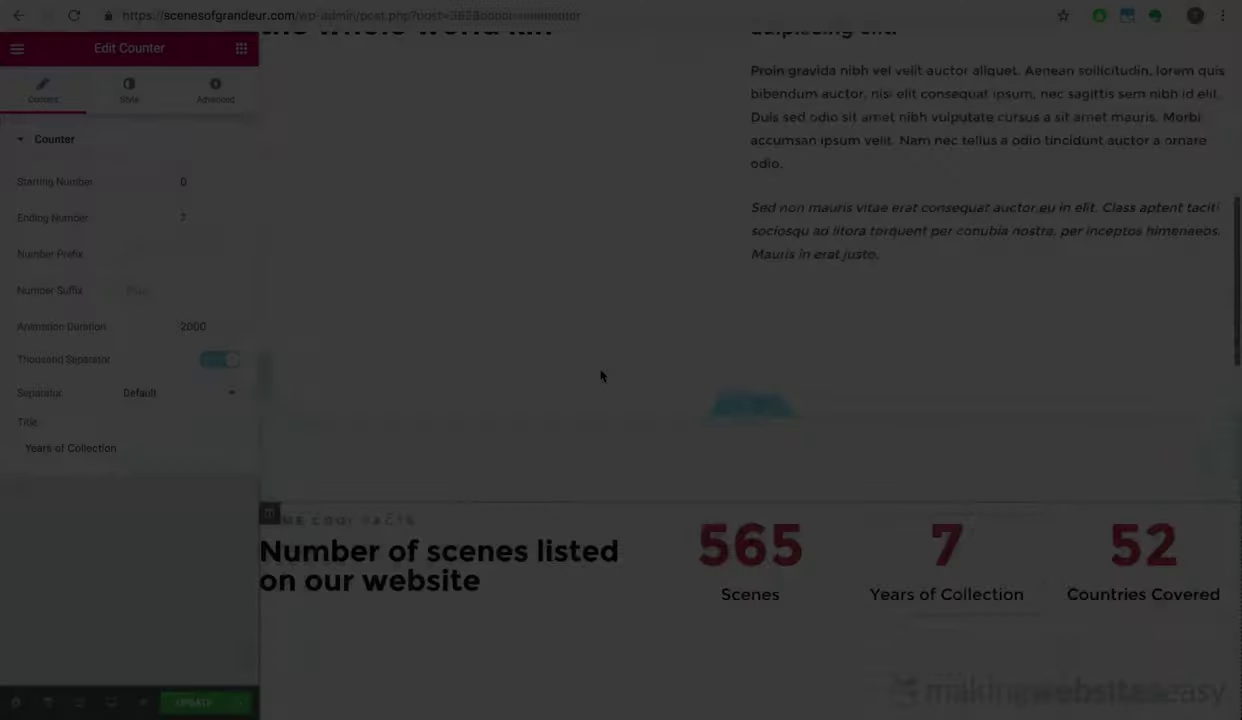
Give the column holding the "One touch of nature" heading the background image altitude-clouds-cold-417173.jpg
scroll(602, 375, down, 3)
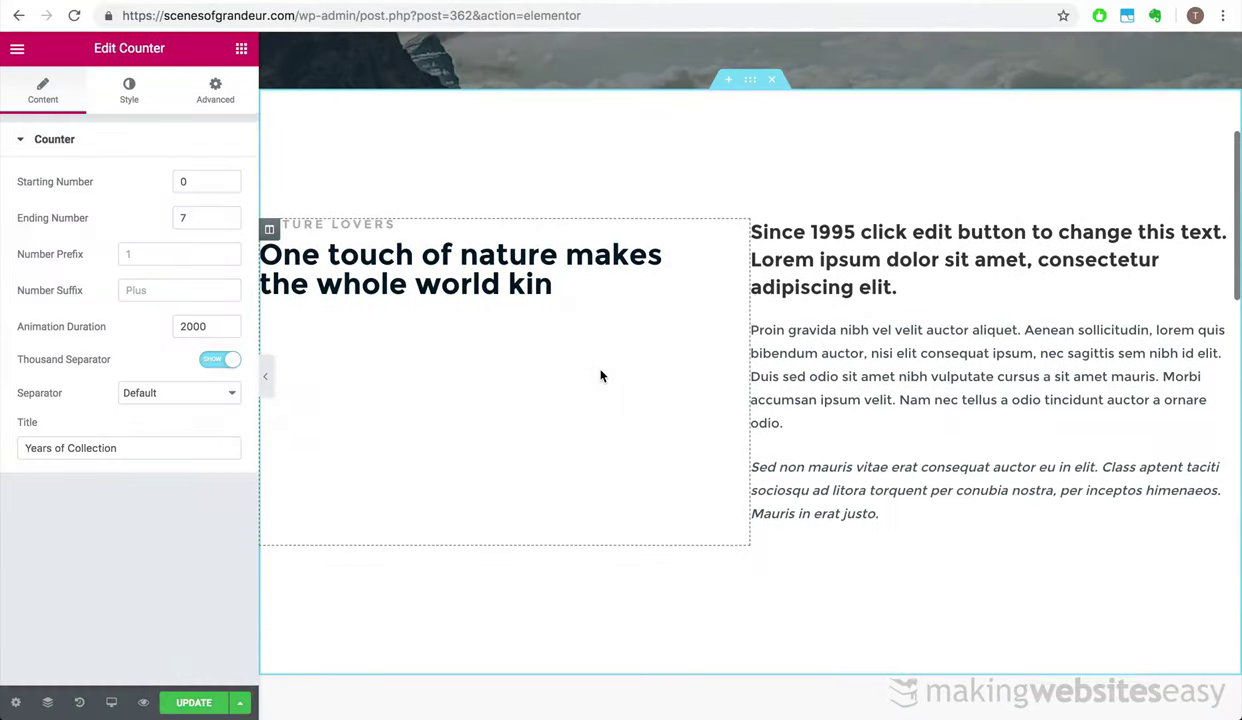
scroll(444, 411, up, 1)
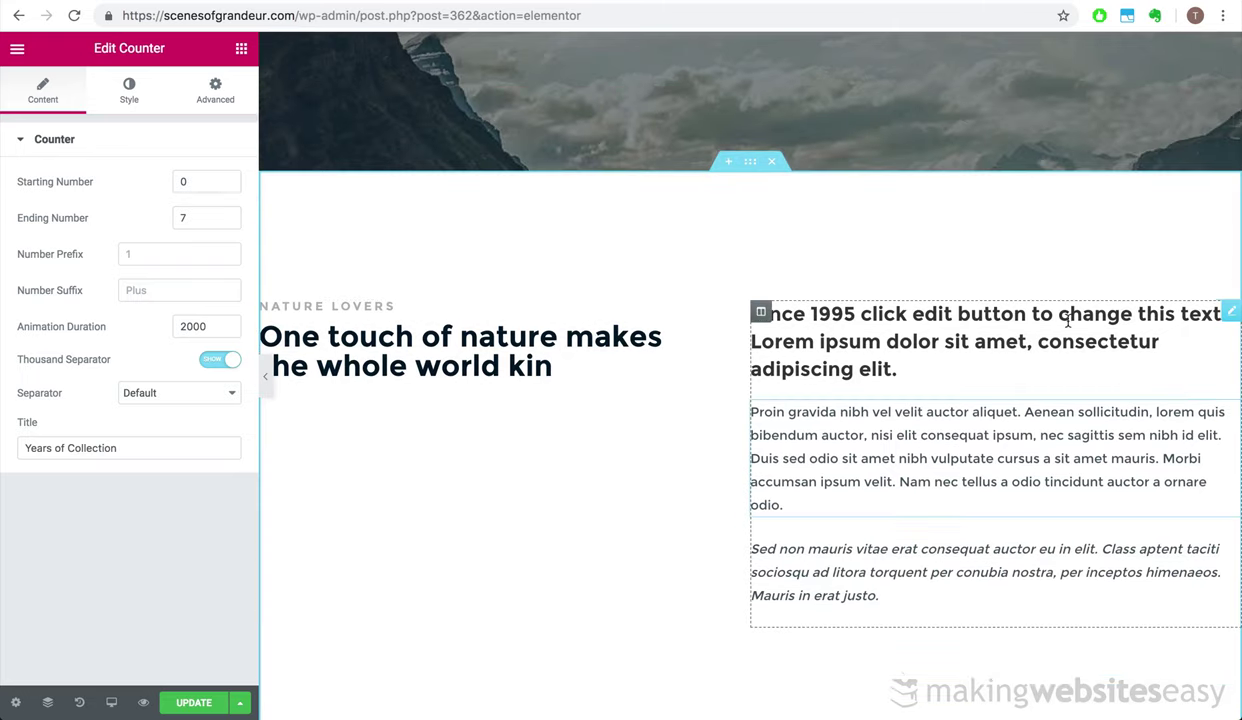
scroll(1004, 271, down, 3)
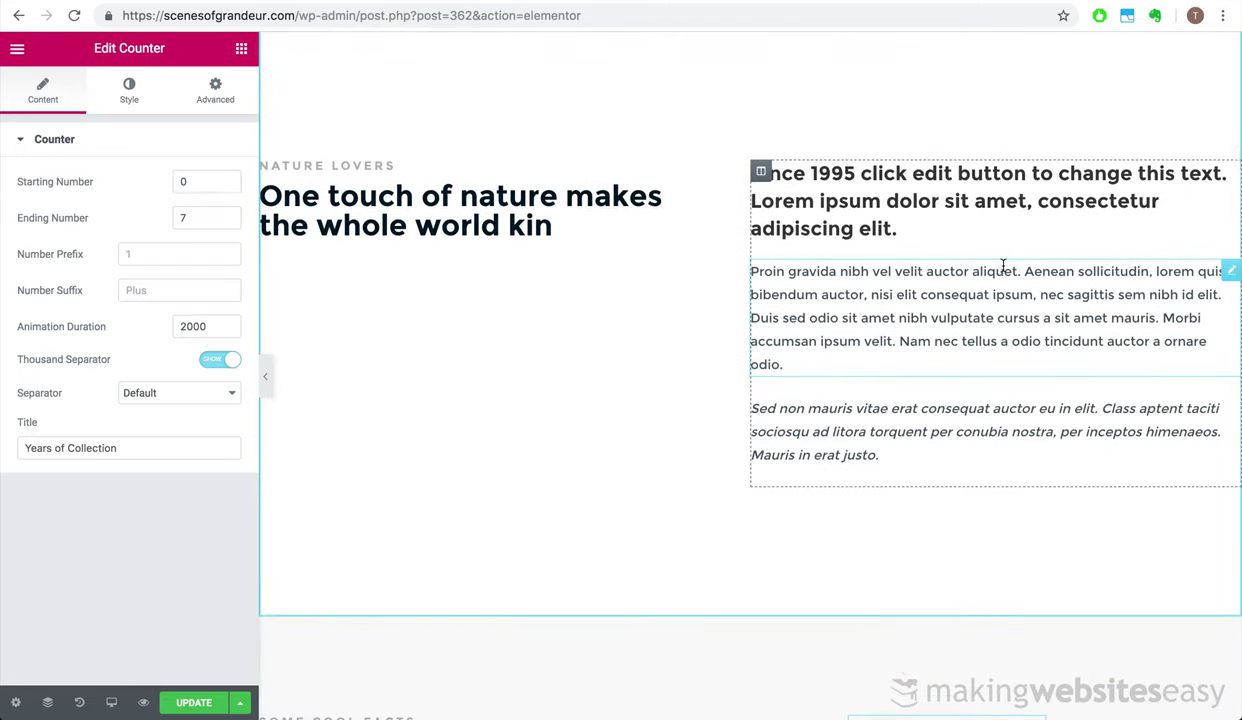
click(479, 280)
click(149, 219)
click(134, 372)
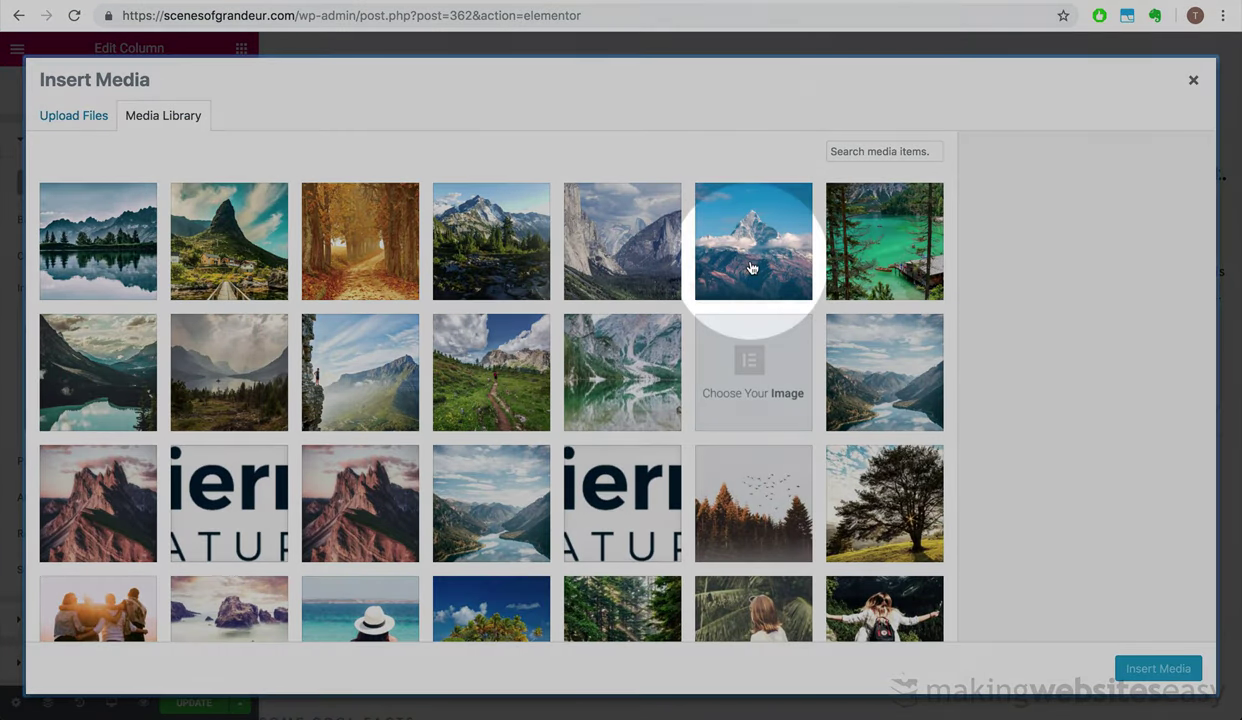
click(745, 295)
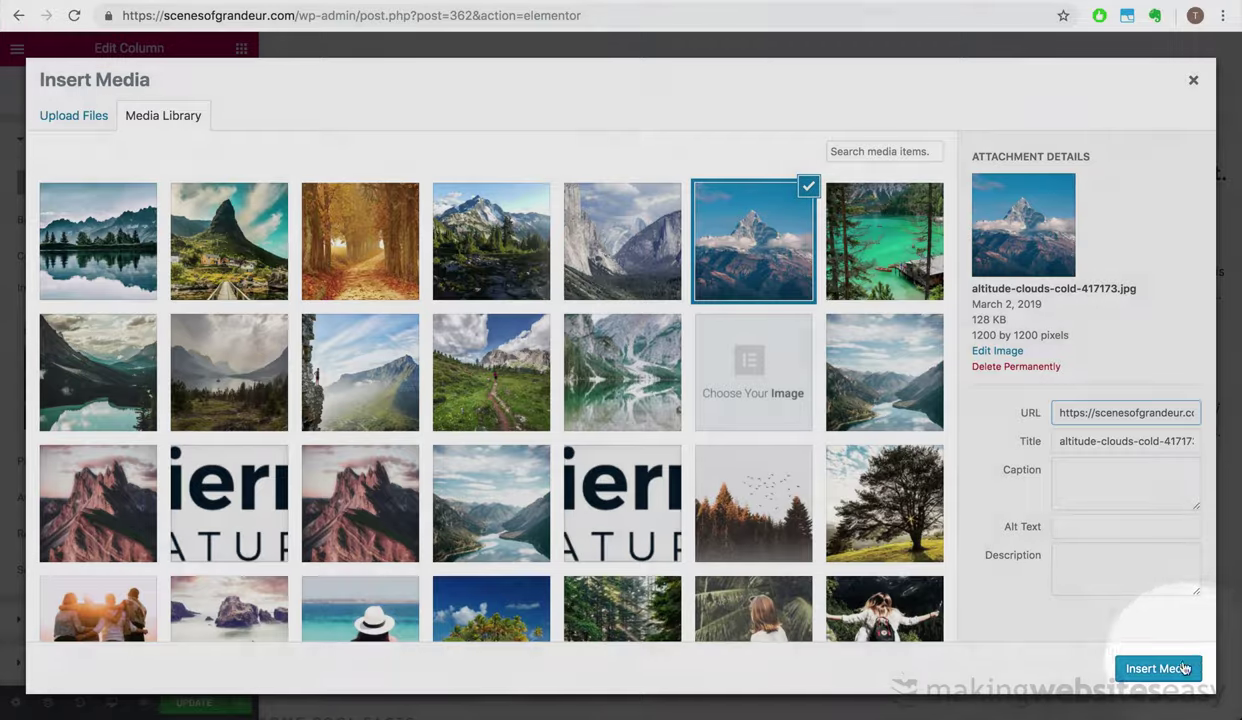
click(1160, 668)
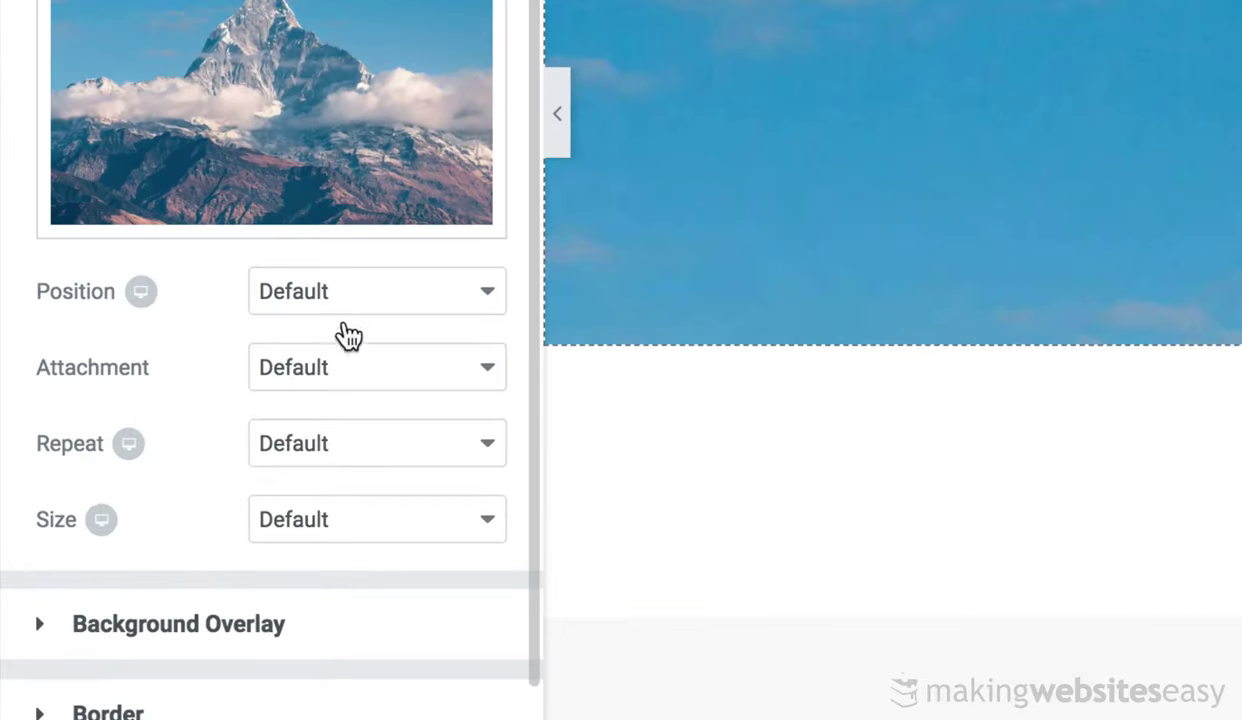
Set the column background image's position to Center Center and its size to Cover
click(377, 291)
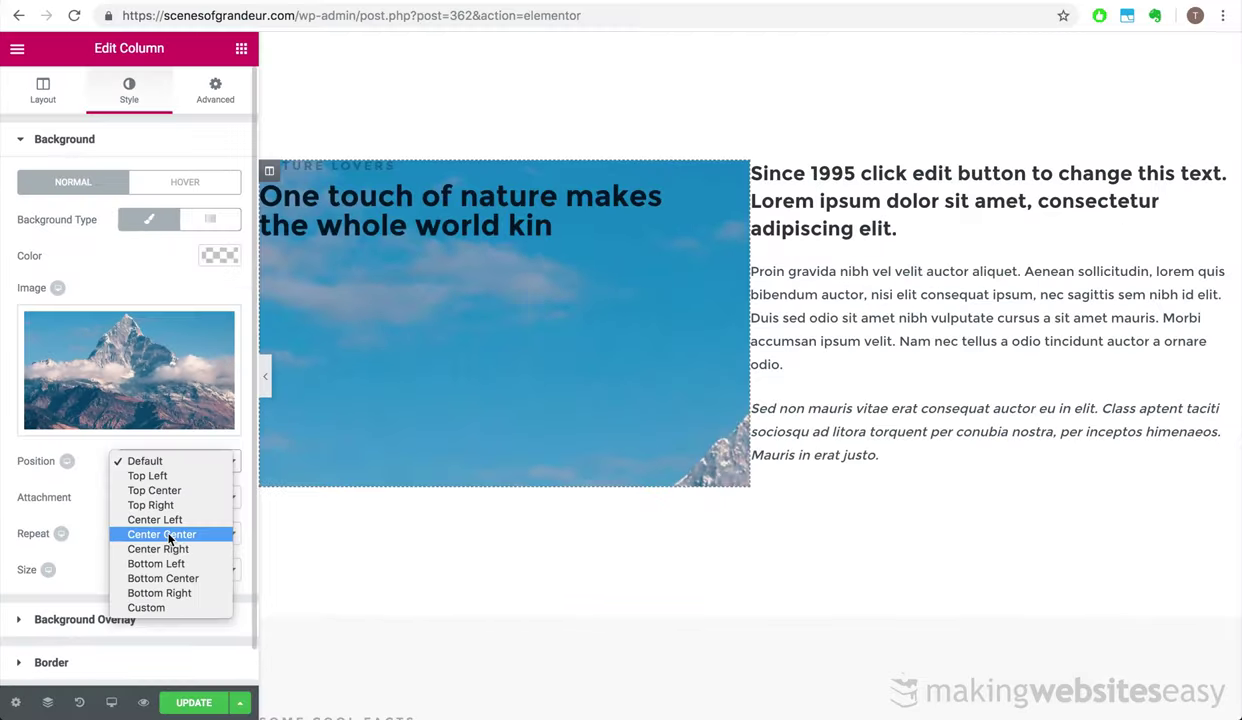
click(362, 441)
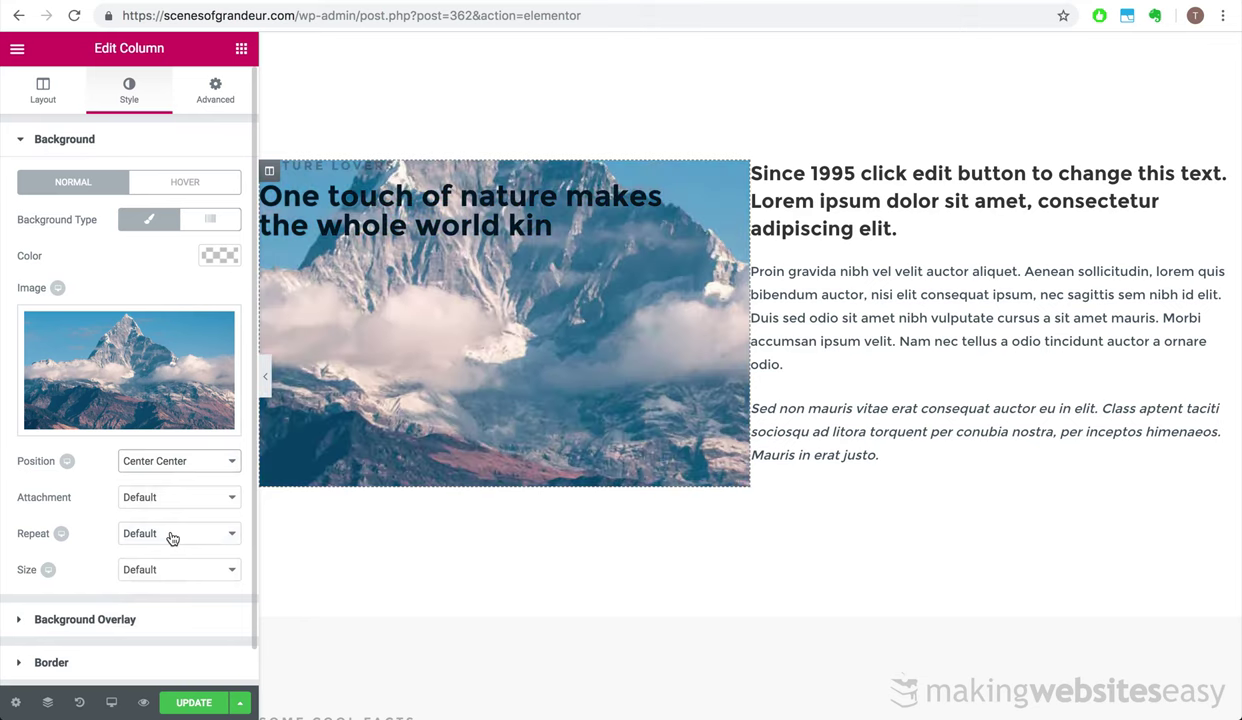
click(140, 569)
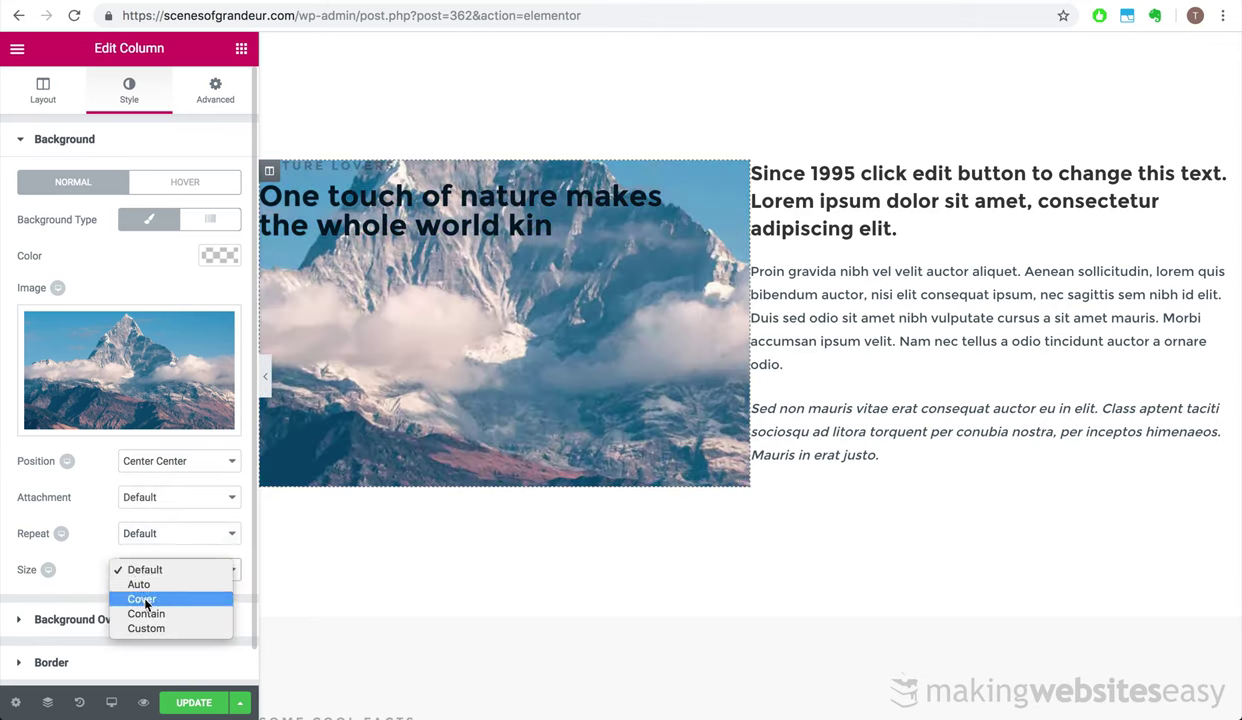
click(145, 600)
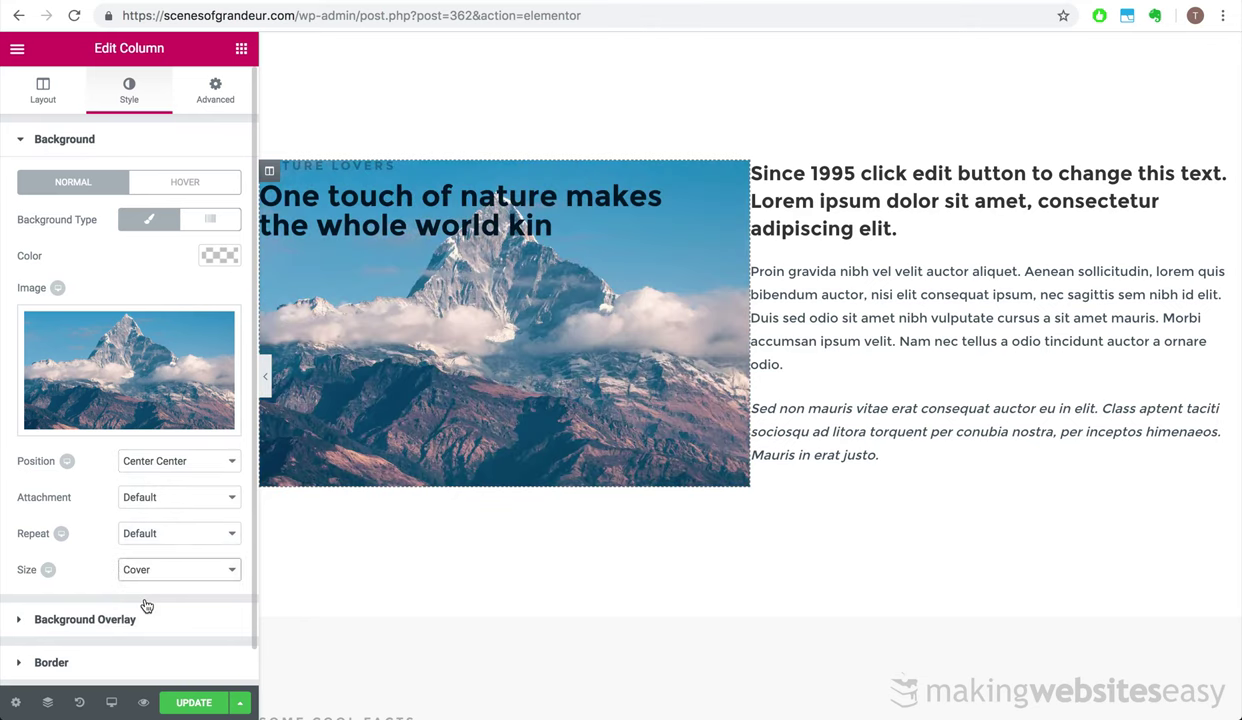
Set the top margin of the NATURE LOVERS heading to 15 px
click(330, 160)
click(216, 87)
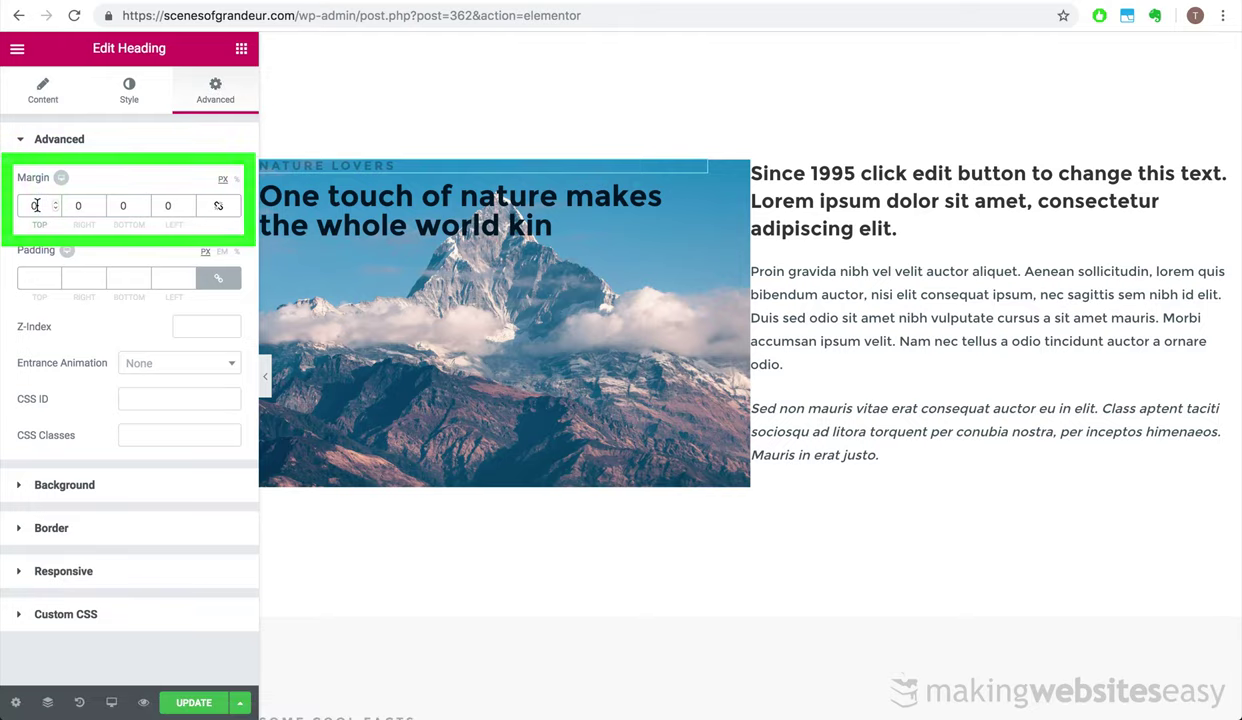
text(15)
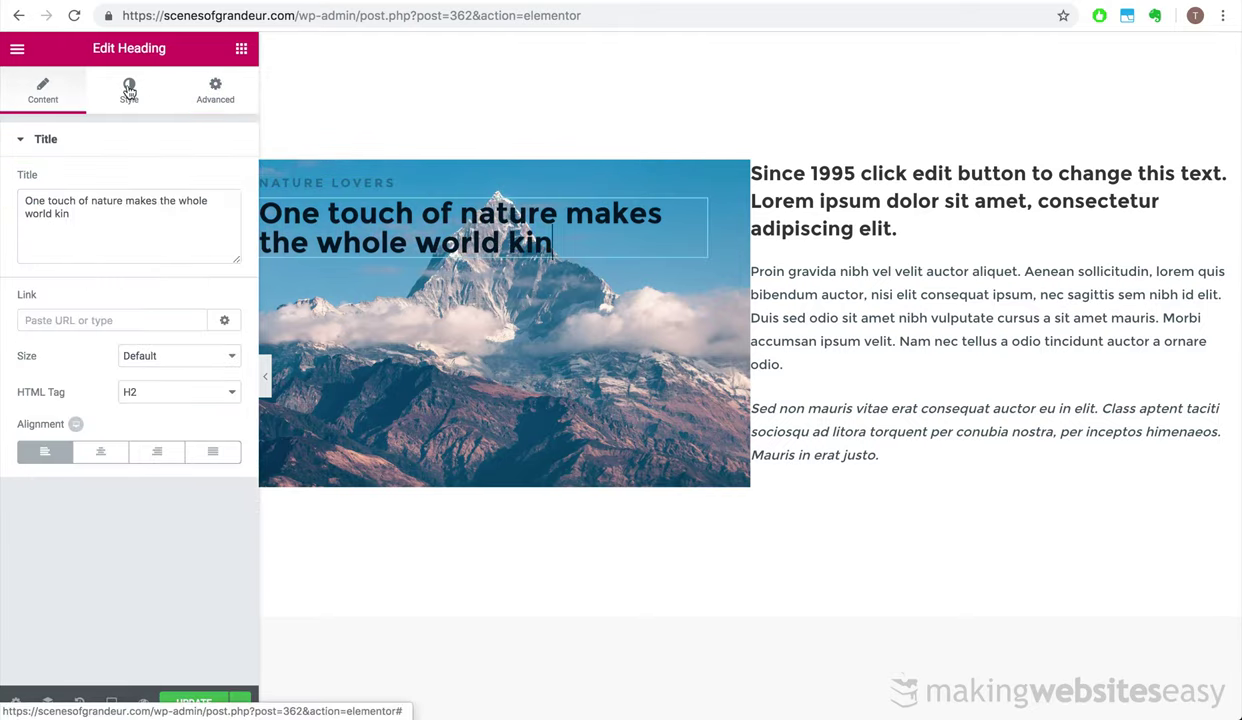
Set the text color of the "One touch of nature makes the whole world kin" heading to white
click(129, 90)
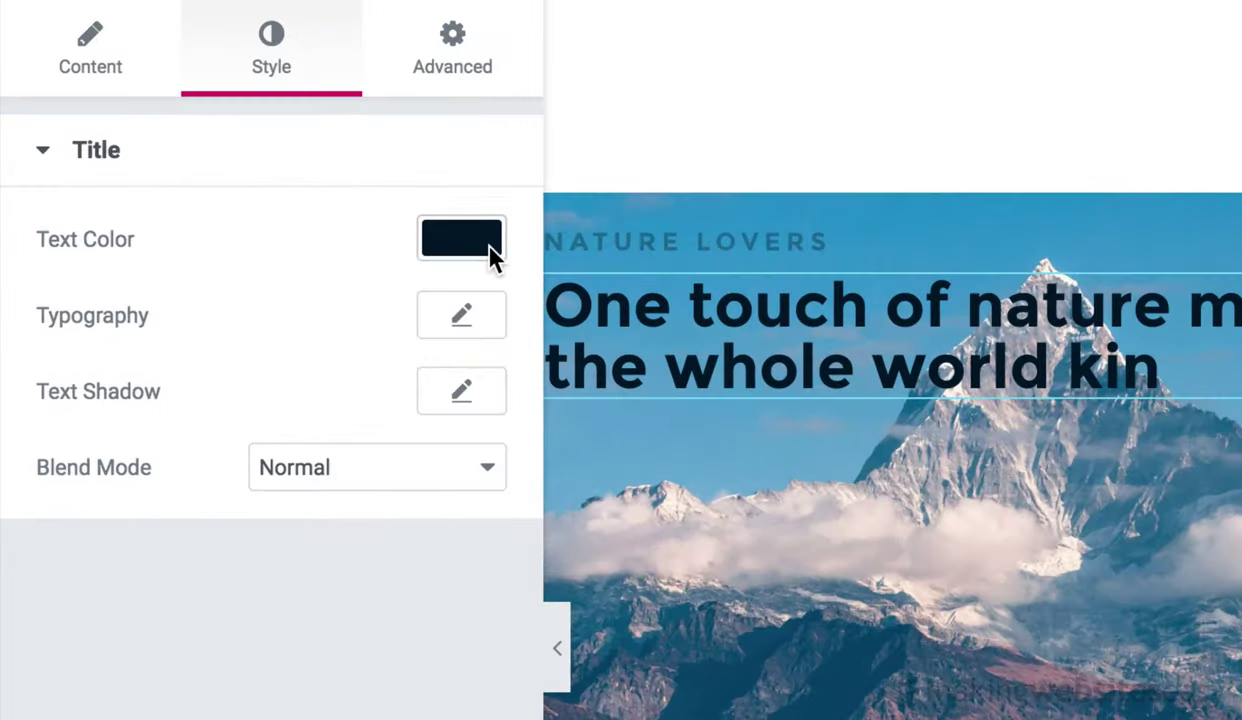
click(461, 238)
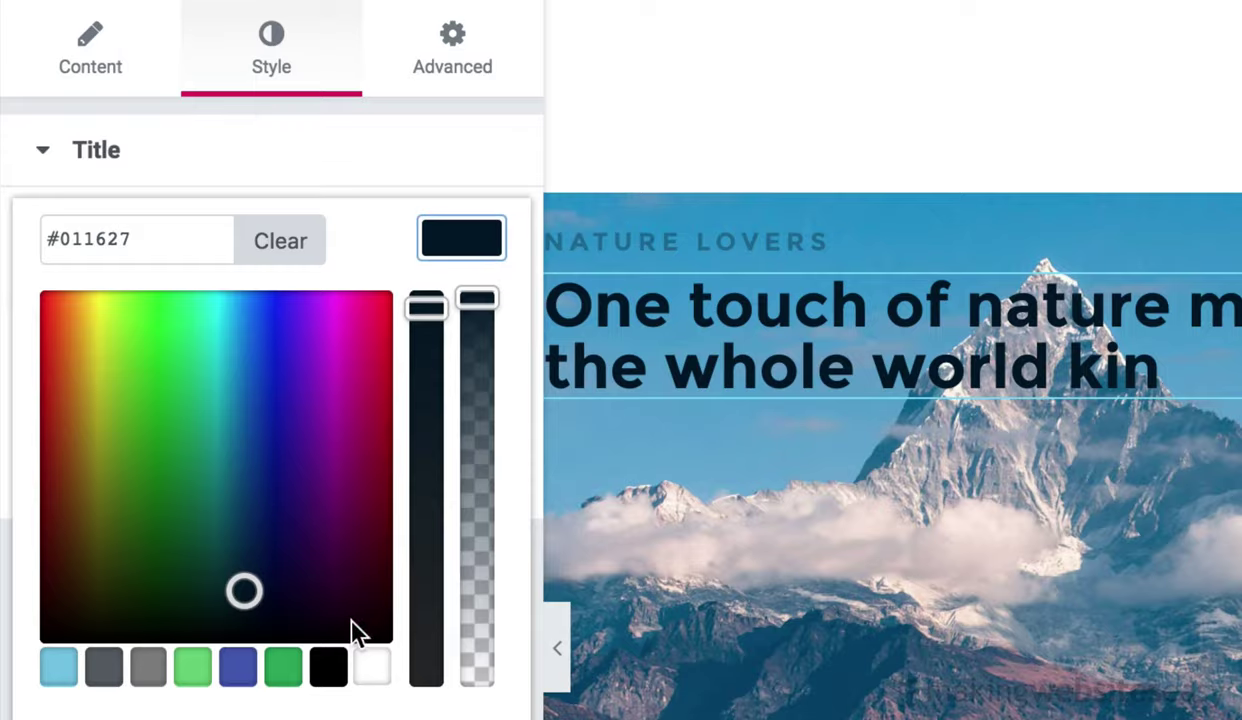
click(369, 667)
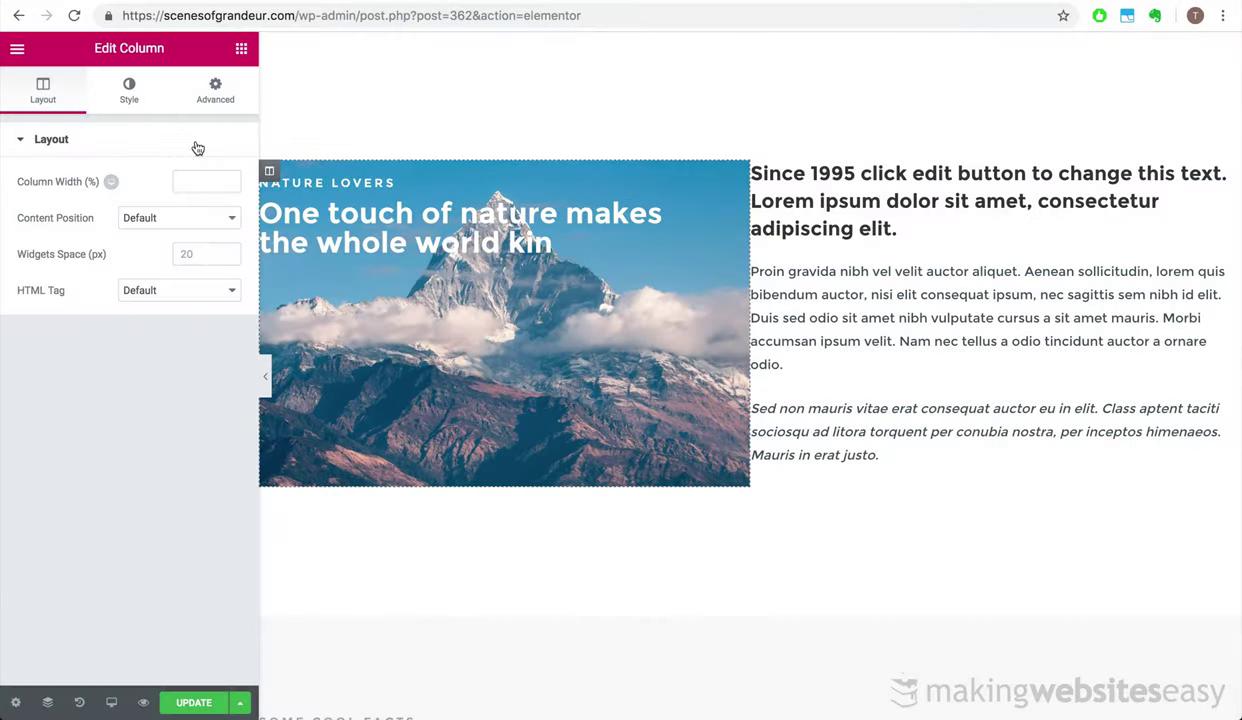
Add a linear gradient background overlay with a semi-transparent dark second color to the mountain image column and increase the overlay's opacity
click(129, 90)
scroll(163, 459, down, 1)
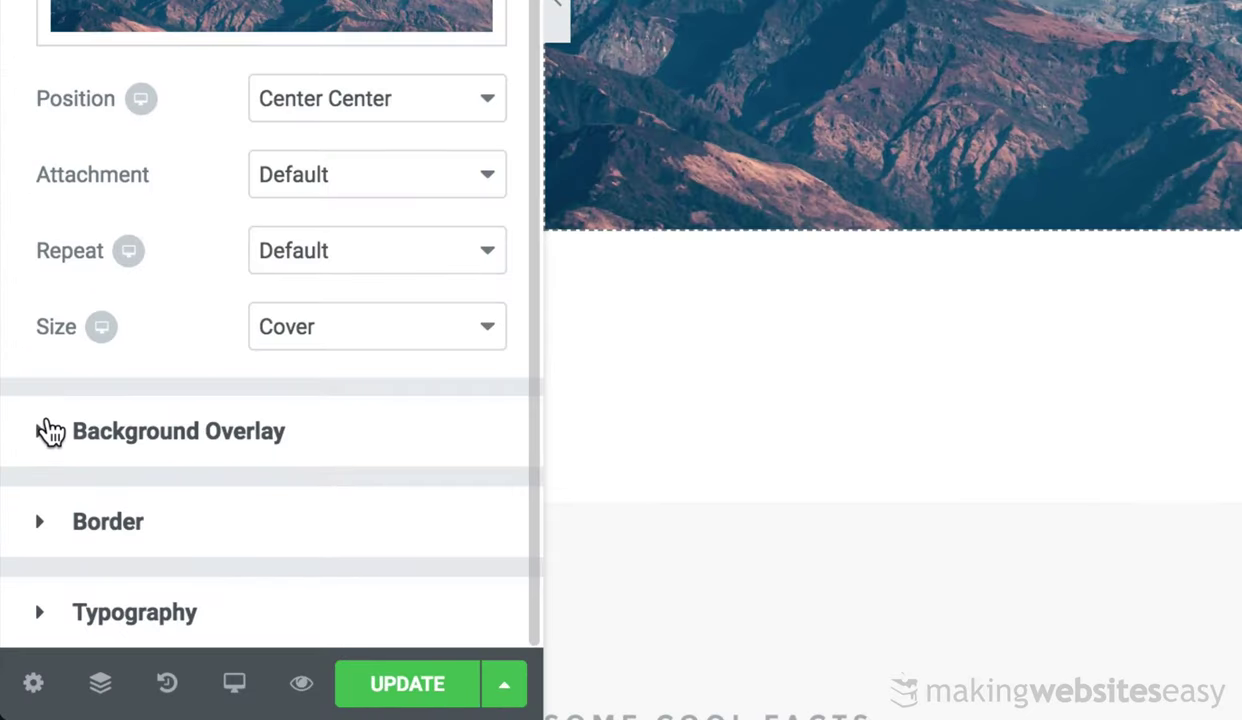
click(50, 432)
scroll(465, 100, up, 5)
click(475, 178)
click(328, 607)
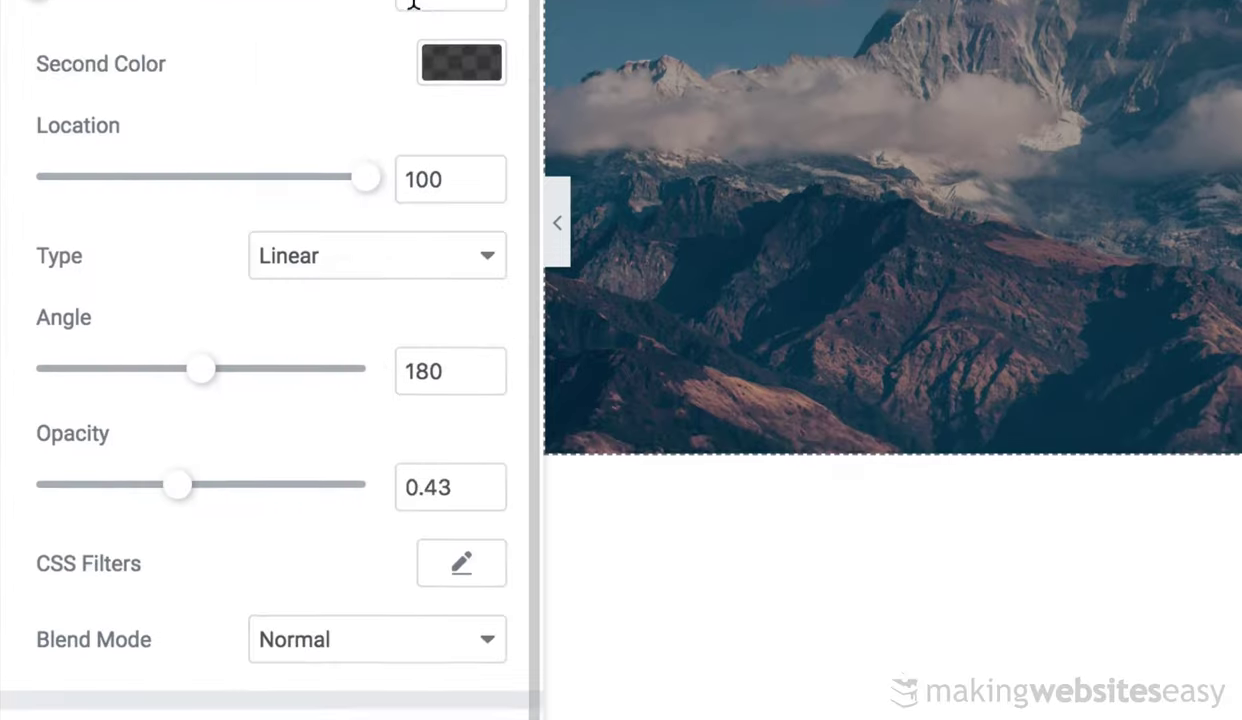
drag(180, 375, 207, 375)
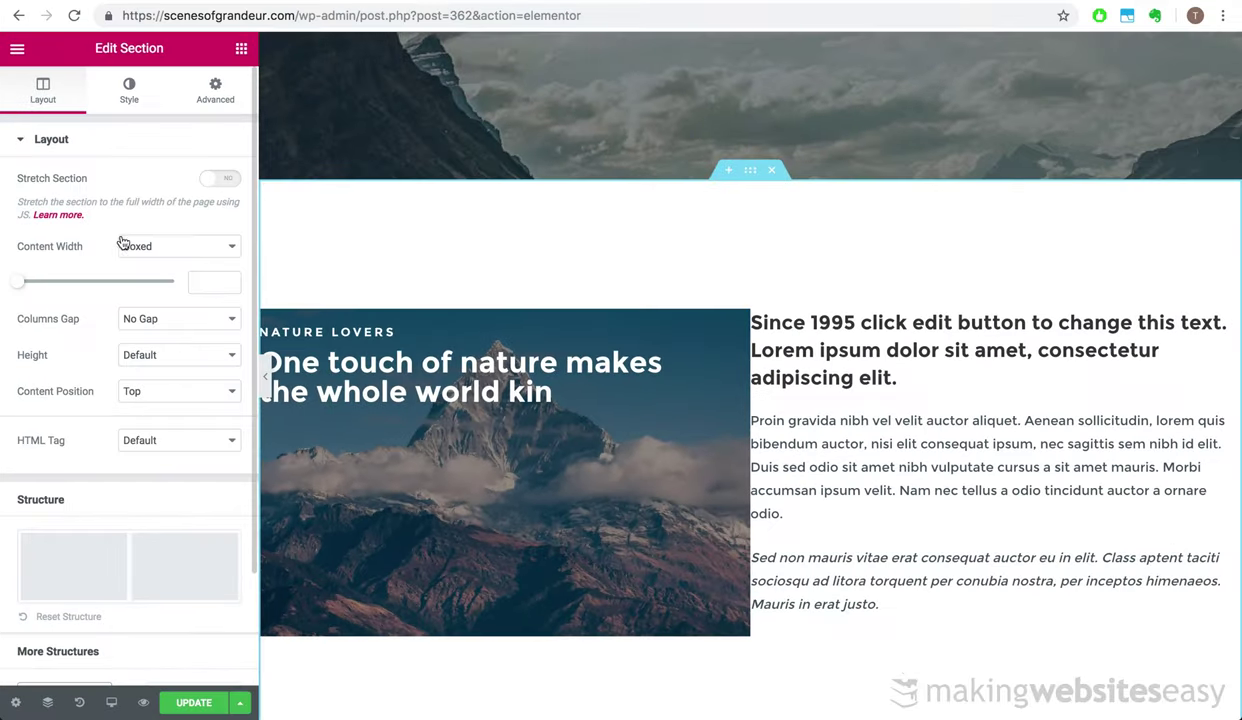
Set the top and bottom padding of the section containing the mountain image to 0 px
click(130, 93)
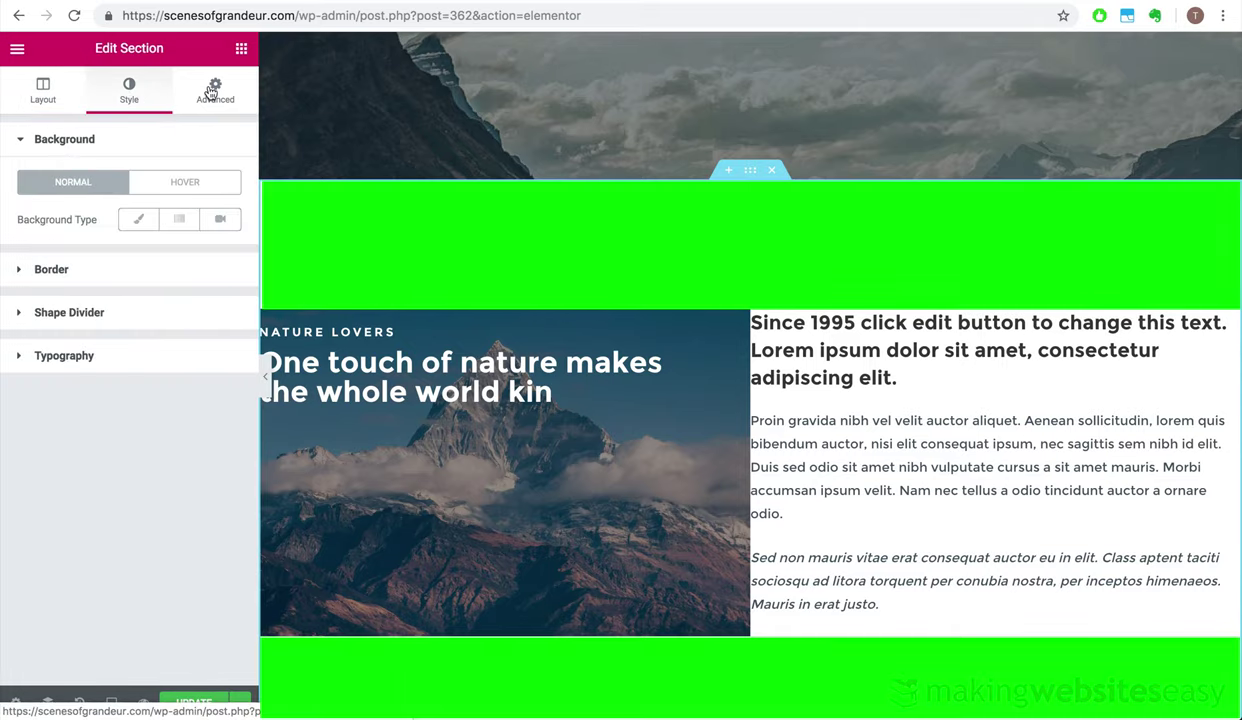
click(211, 92)
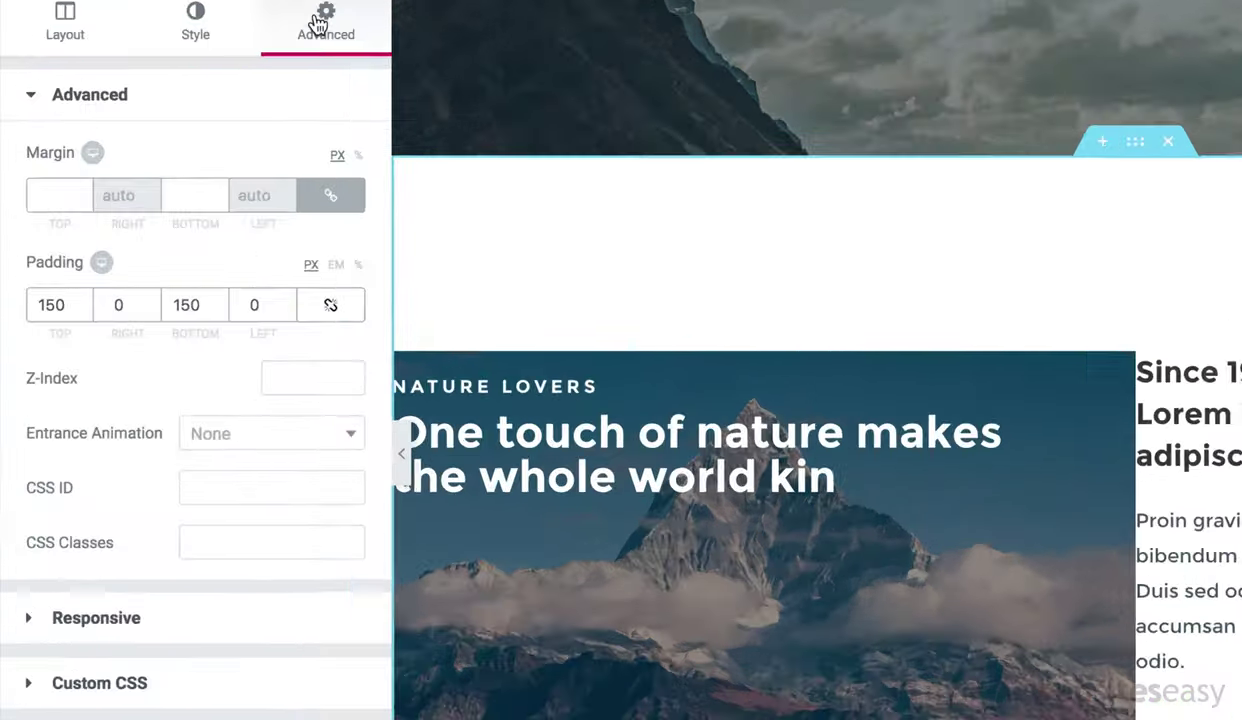
text(0)
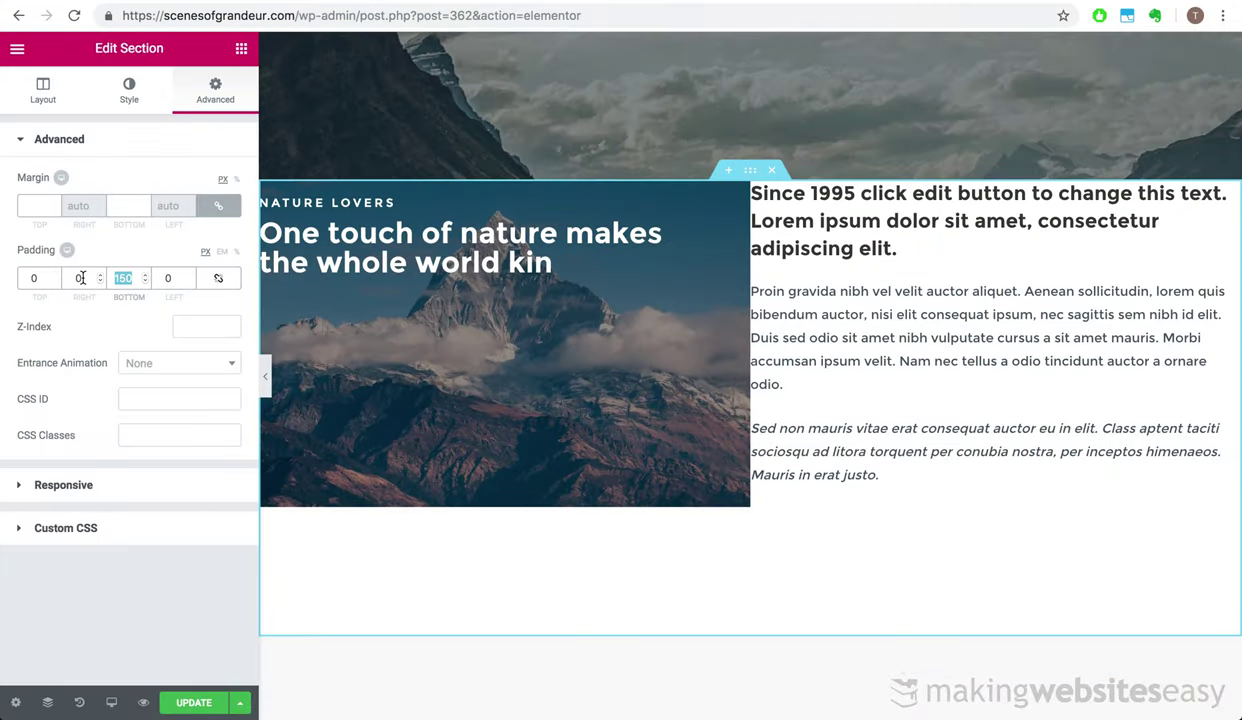
text(0)
Set the top padding of the text column beside the mountain image to 100 px
click(818, 477)
scroll(760, 333, up, 3)
click(760, 333)
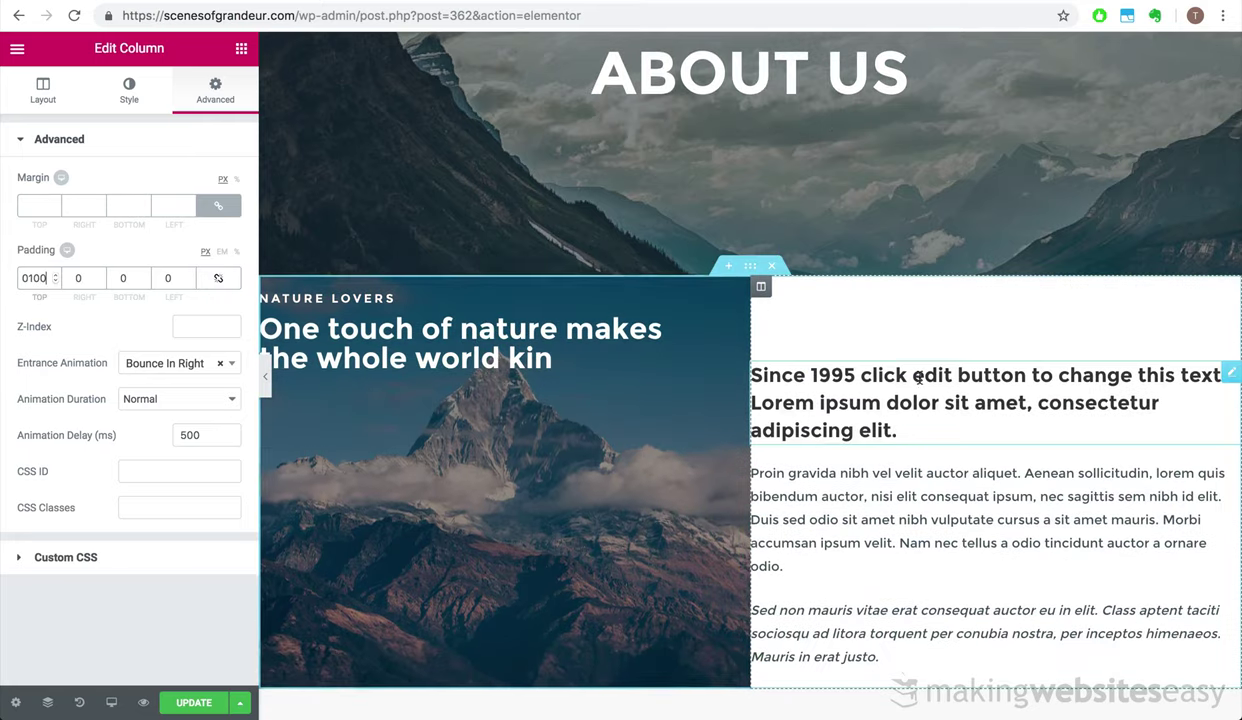
Set the mountain image column's top padding and the neighbouring text column's bottom padding to 100 px
scroll(942, 400, down, 2)
click(942, 420)
click(942, 240)
click(269, 196)
click(205, 88)
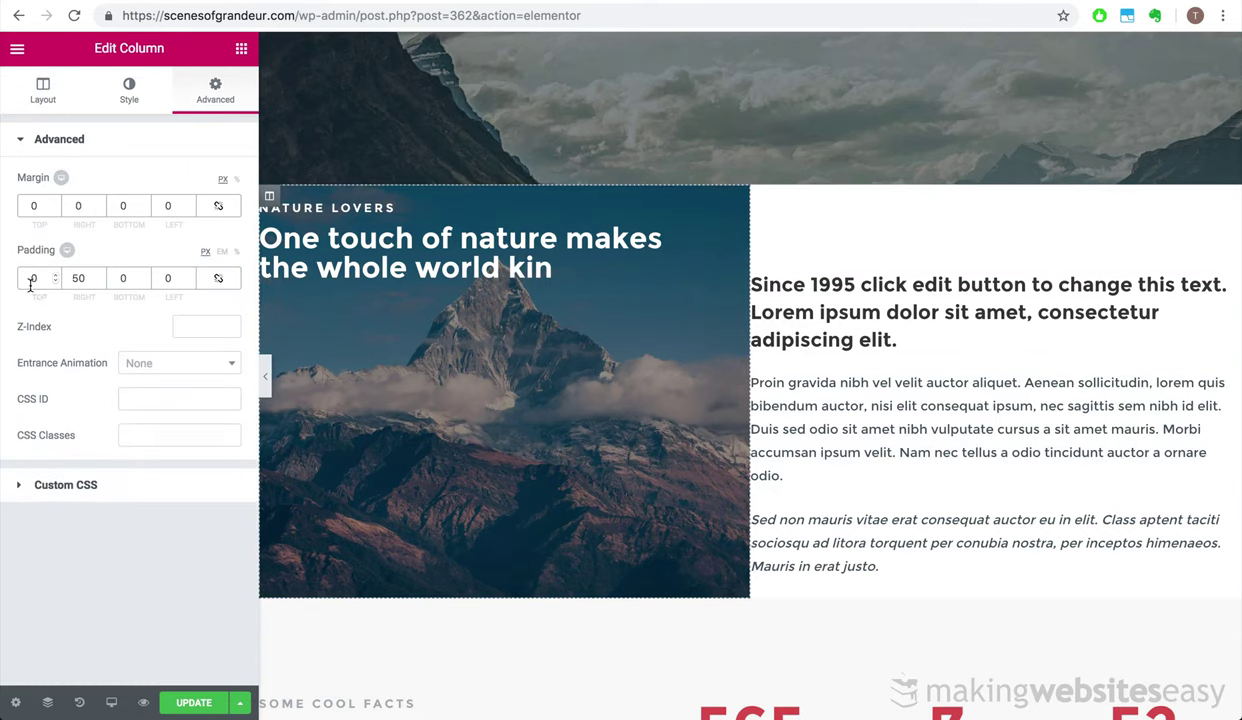
text(100)
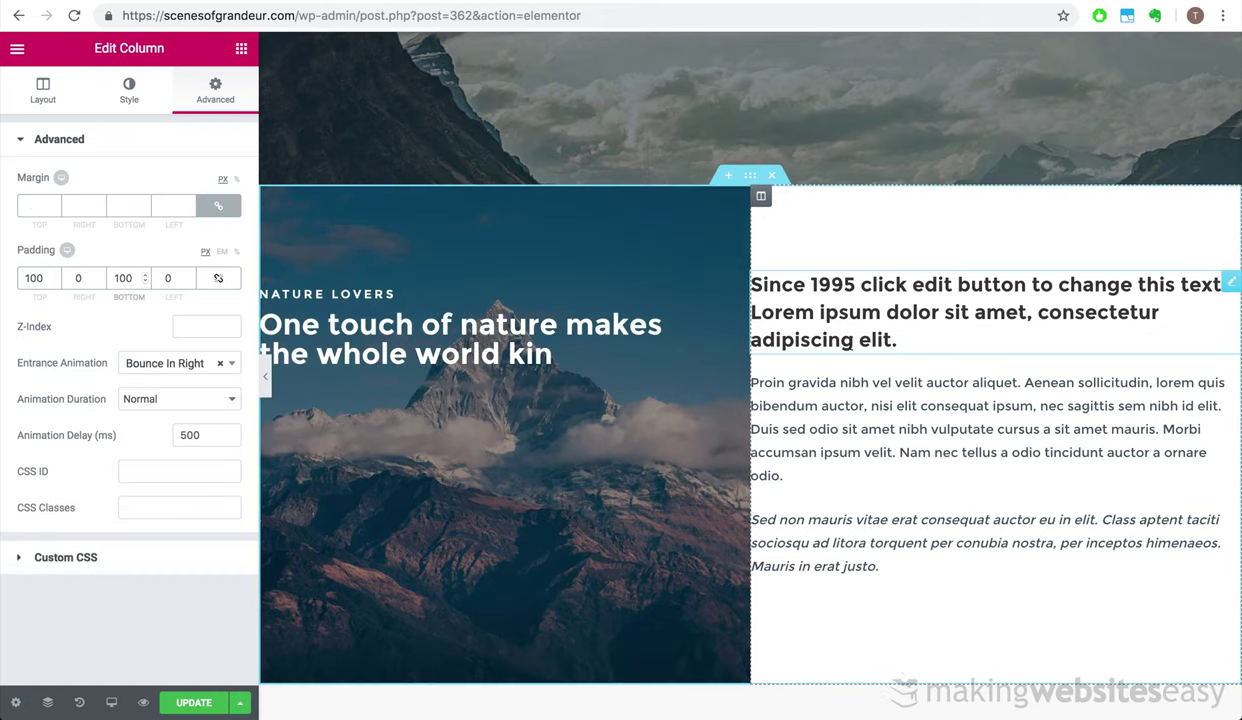
Add left padding to the text column beside the mountain image
click(266, 200)
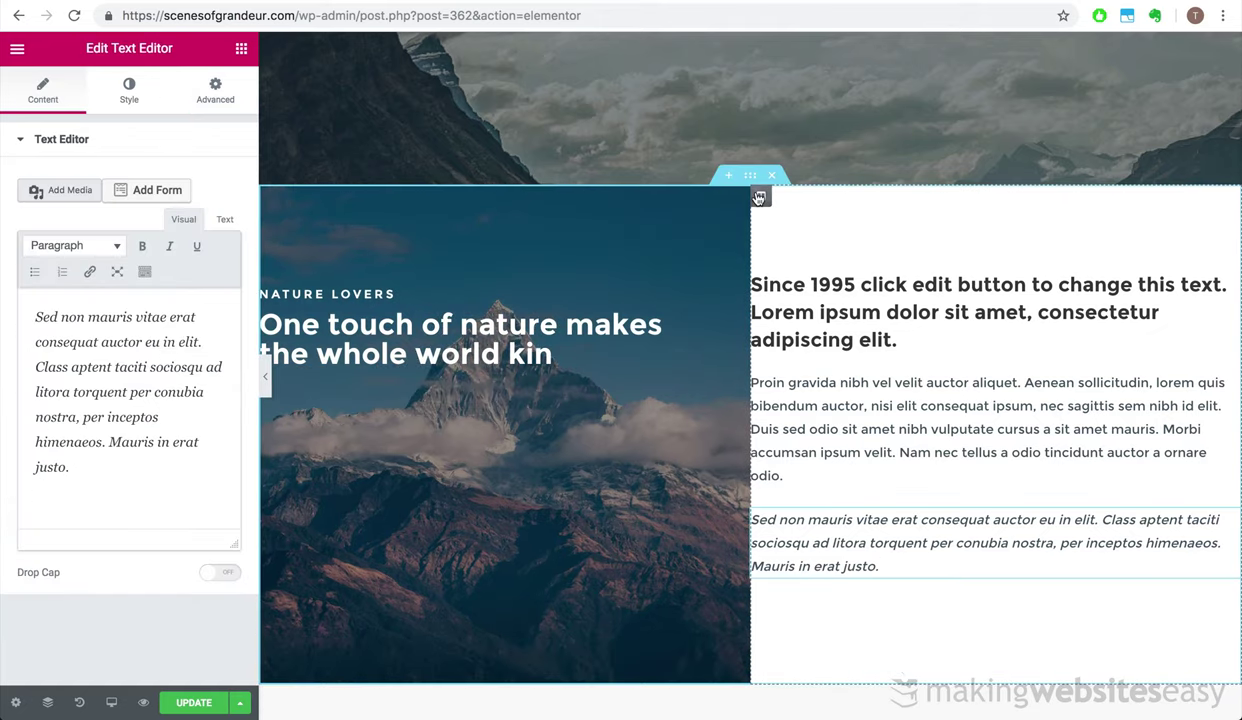
click(759, 197)
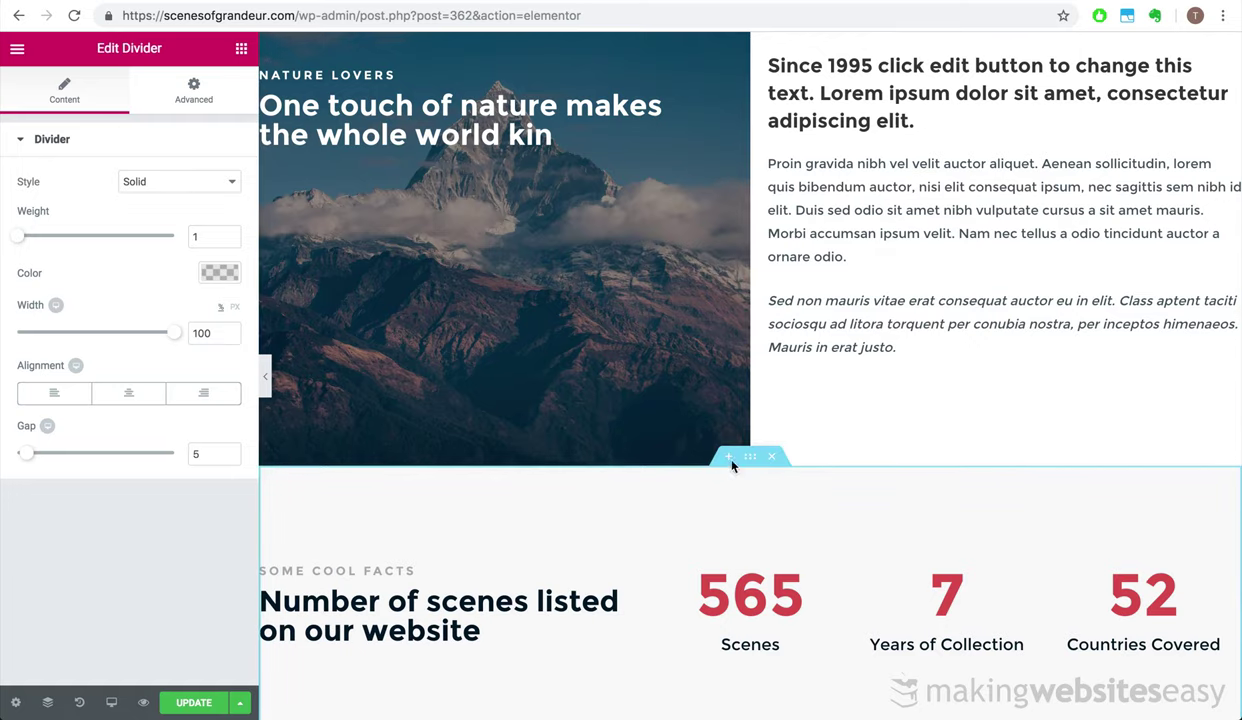
Choose the Personal plan for one site on the Elementor Pro pricing page and go through the checkout form
click(729, 455)
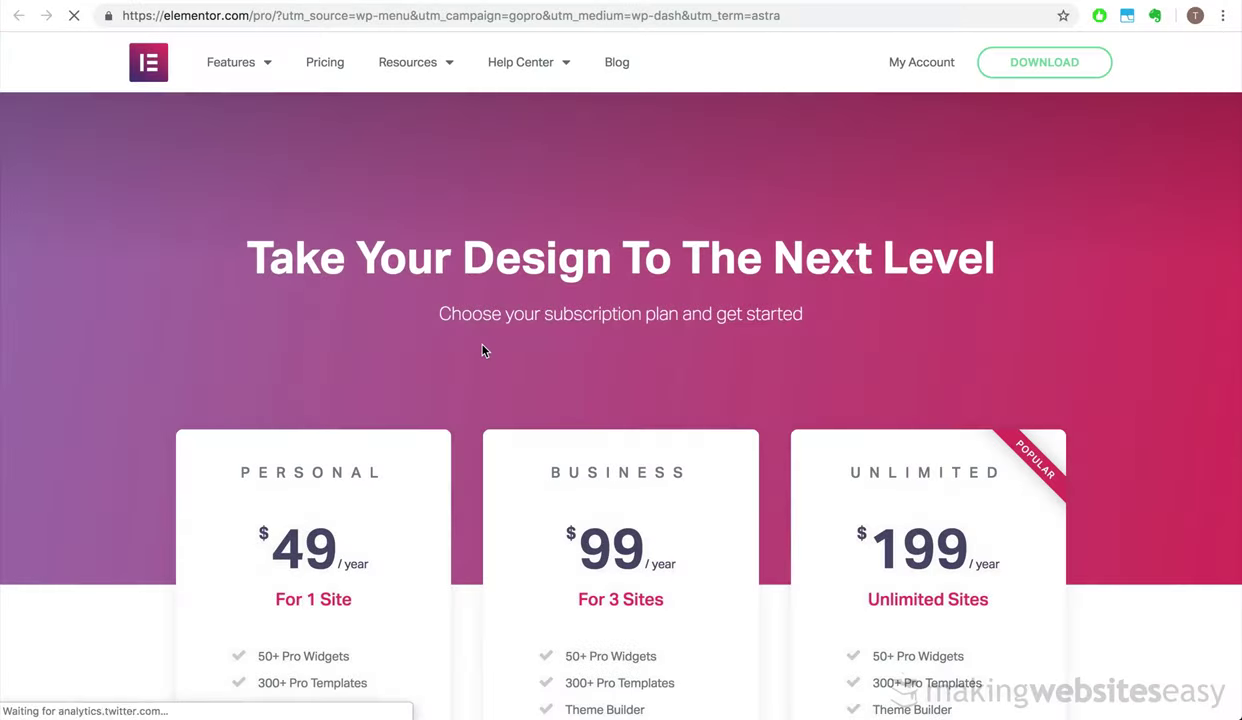
scroll(485, 349, down, 5)
click(330, 443)
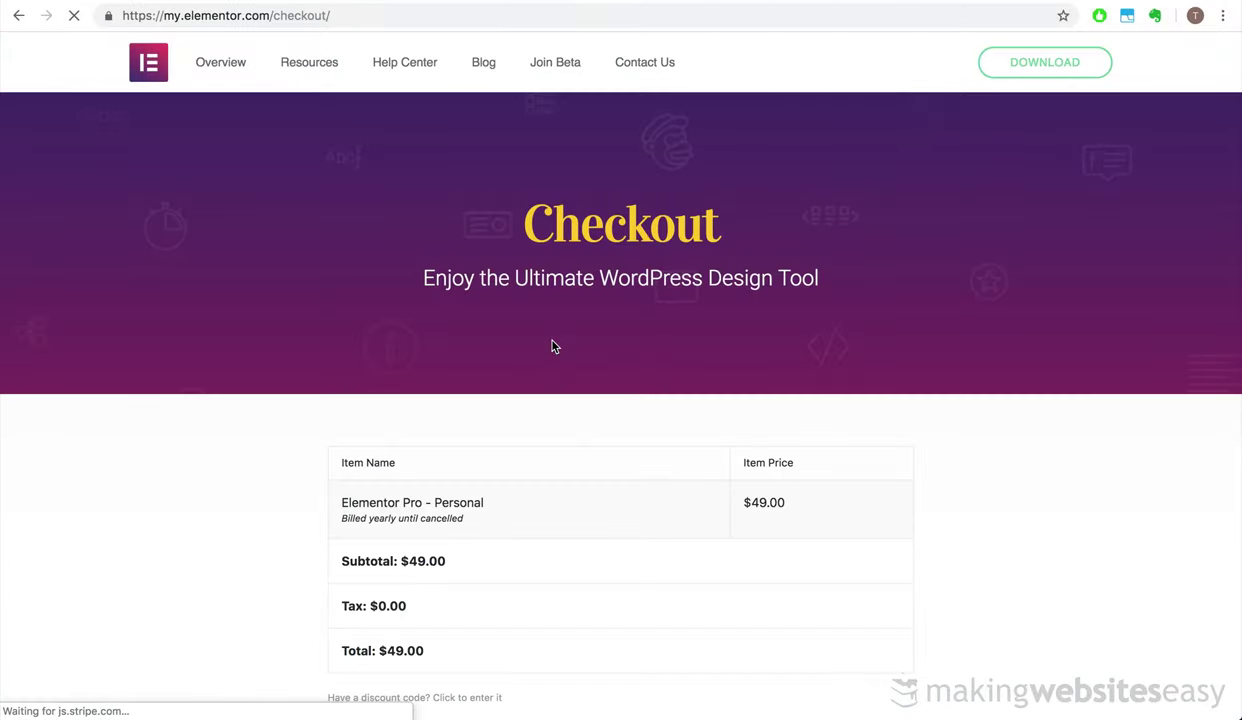
scroll(296, 500, down, 5)
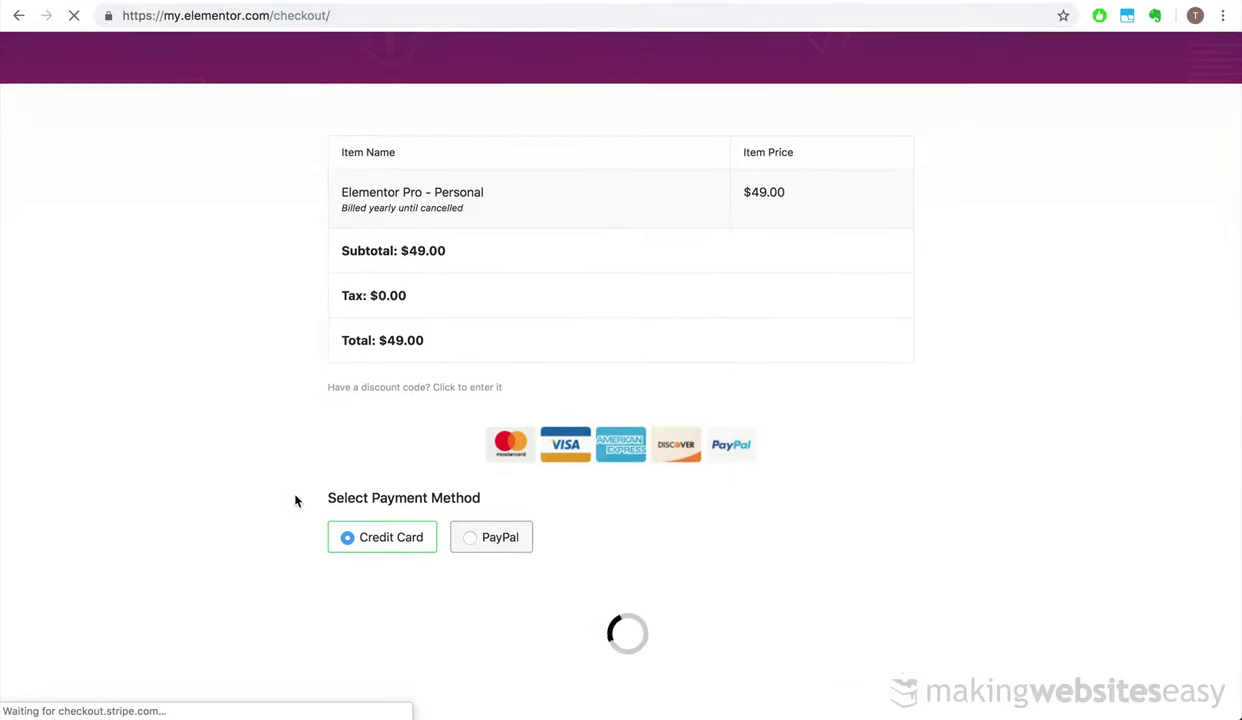
scroll(435, 568, down, 4)
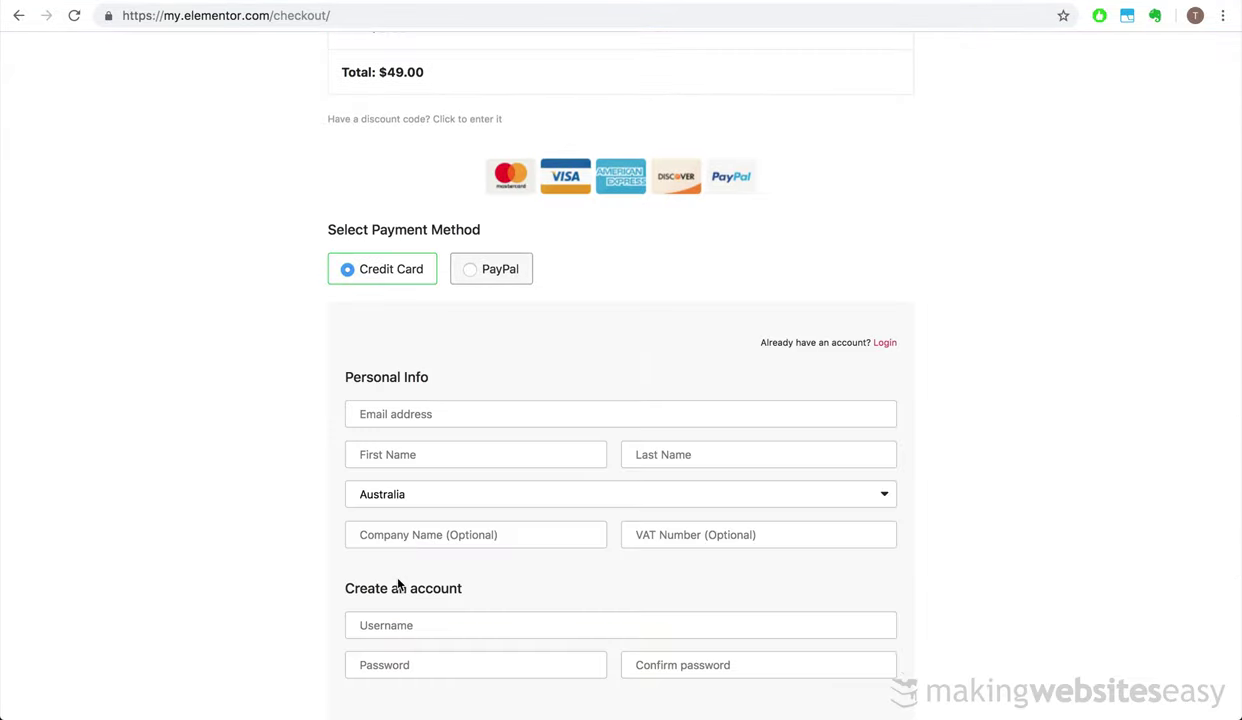
scroll(398, 585, down, 3)
scroll(290, 352, down, 4)
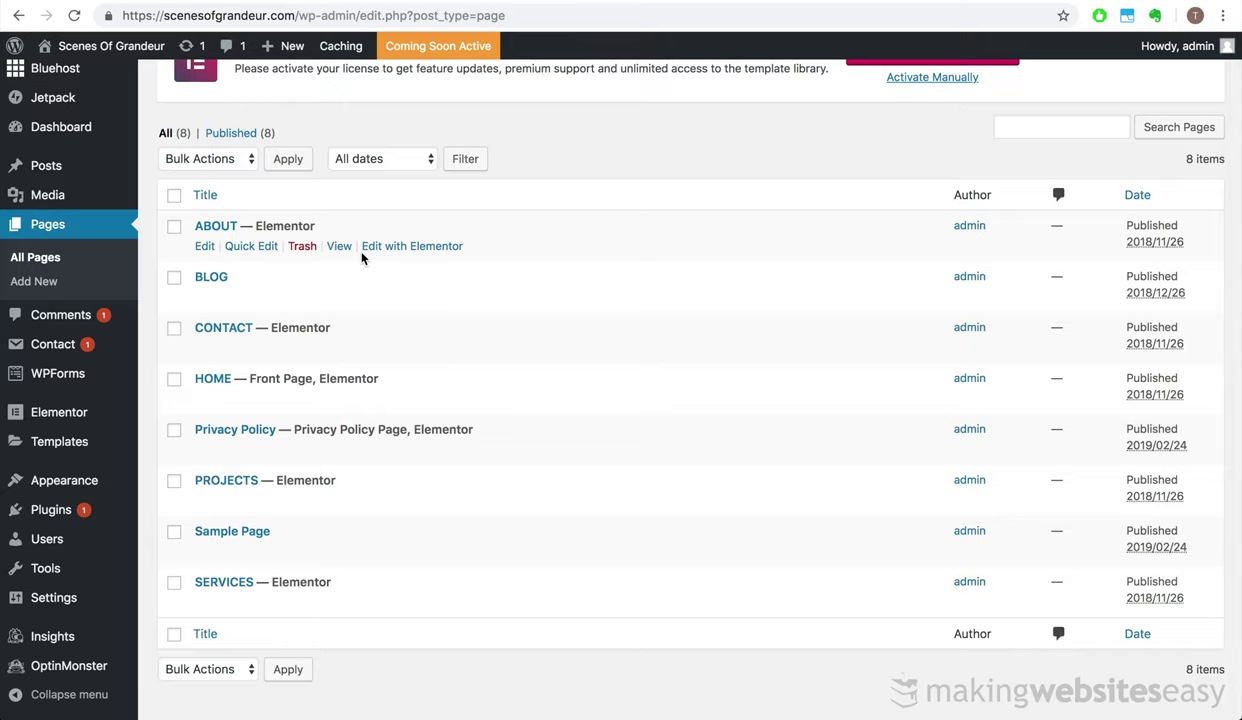
Open the ABOUT page for editing with Elementor and go to the SOME COOL FACTS section
click(383, 250)
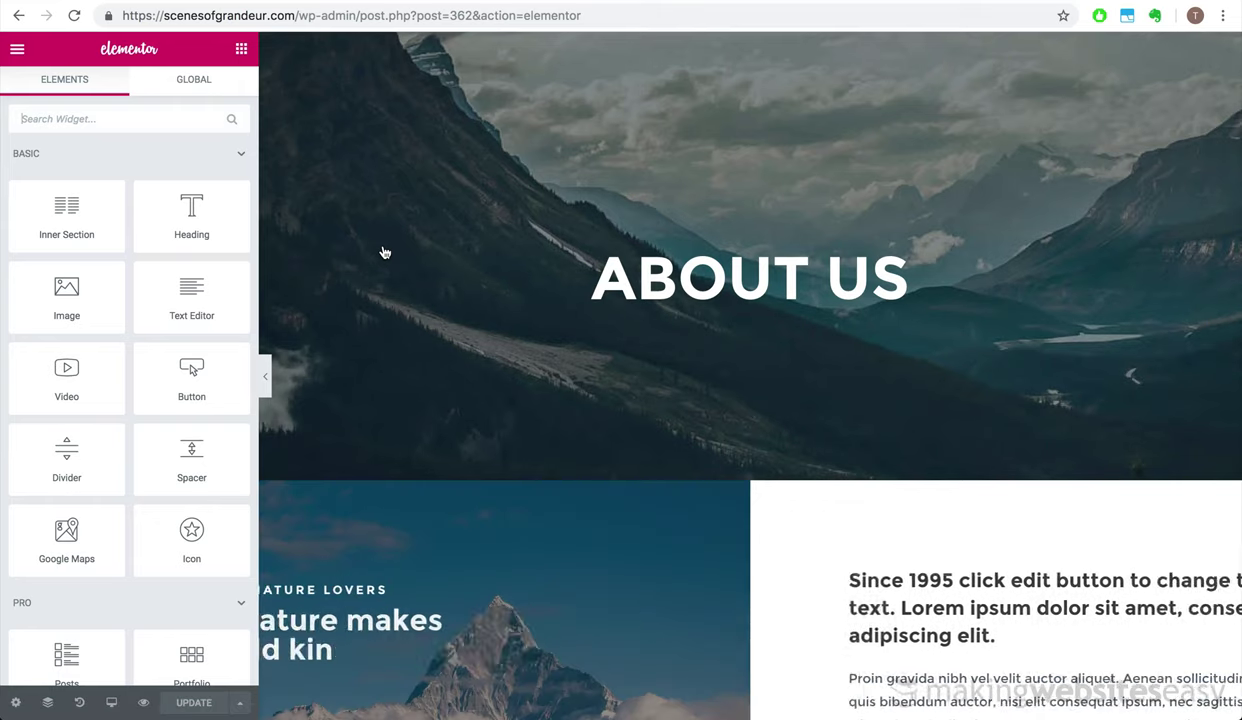
scroll(598, 246, down, 5)
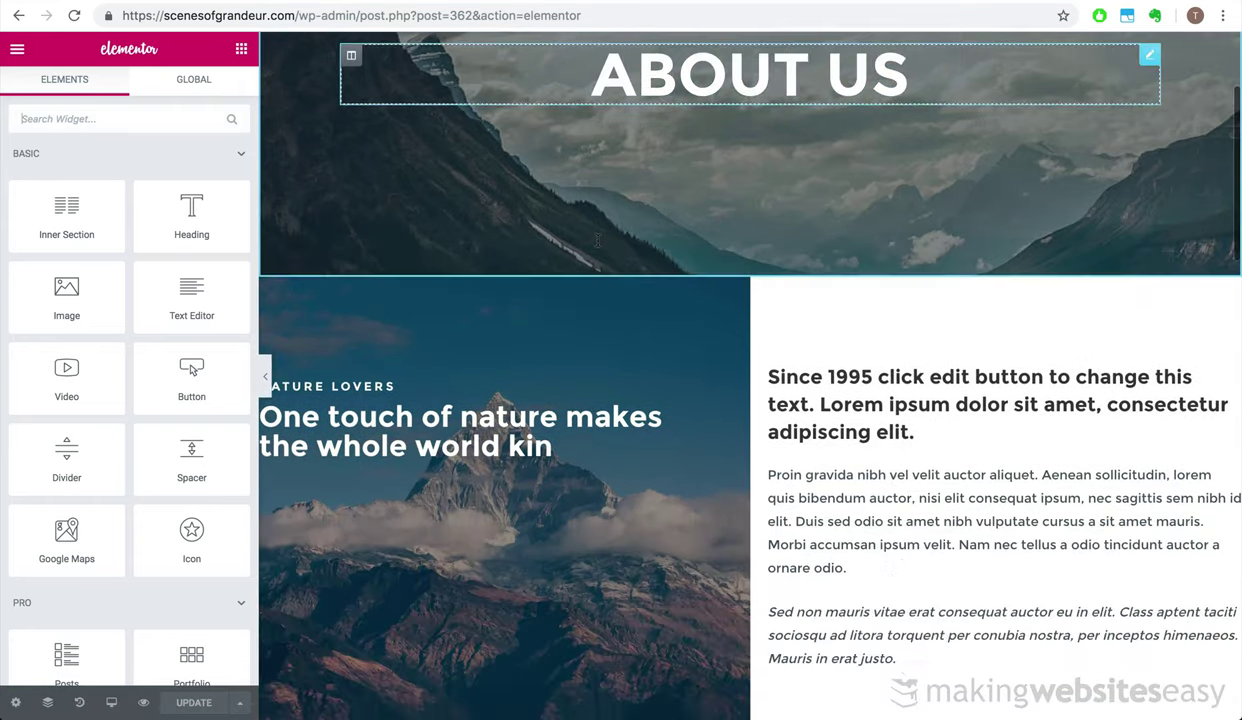
scroll(598, 246, down, 11)
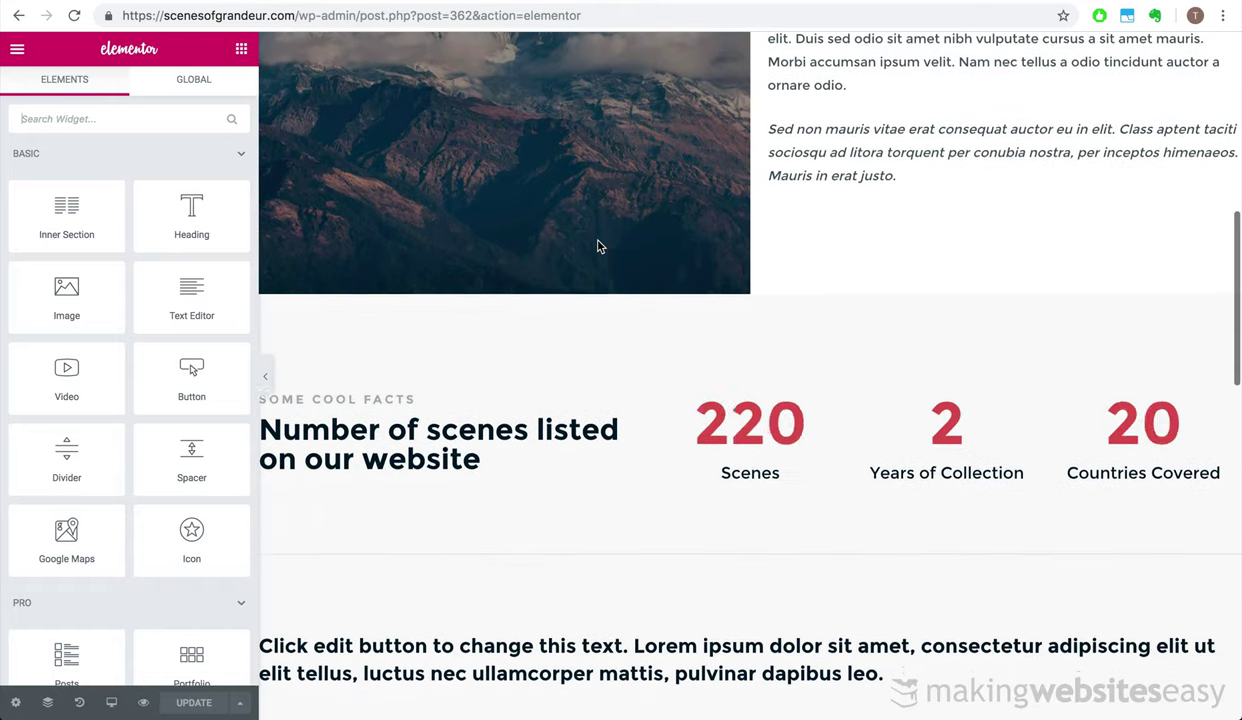
Add a Testimonial Carousel in a new section directly above the SOME COOL FACTS section
click(171, 122)
text(tes)
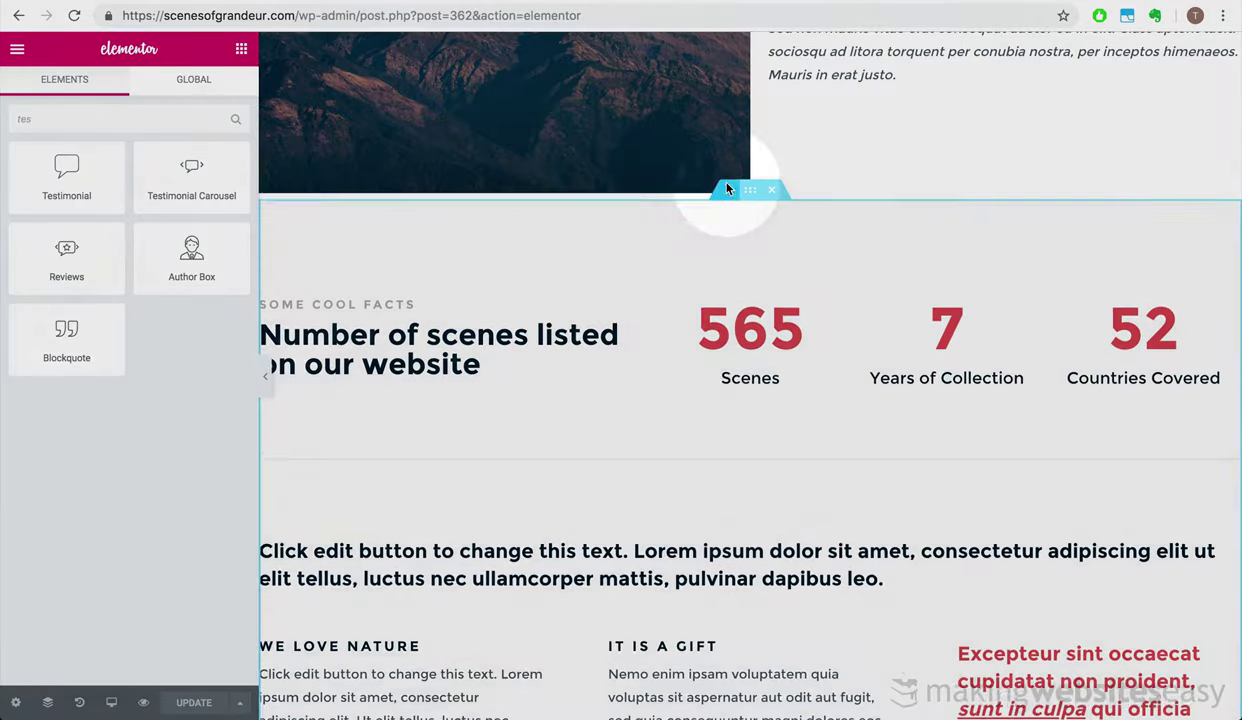
click(710, 184)
drag(341, 150, 729, 278)
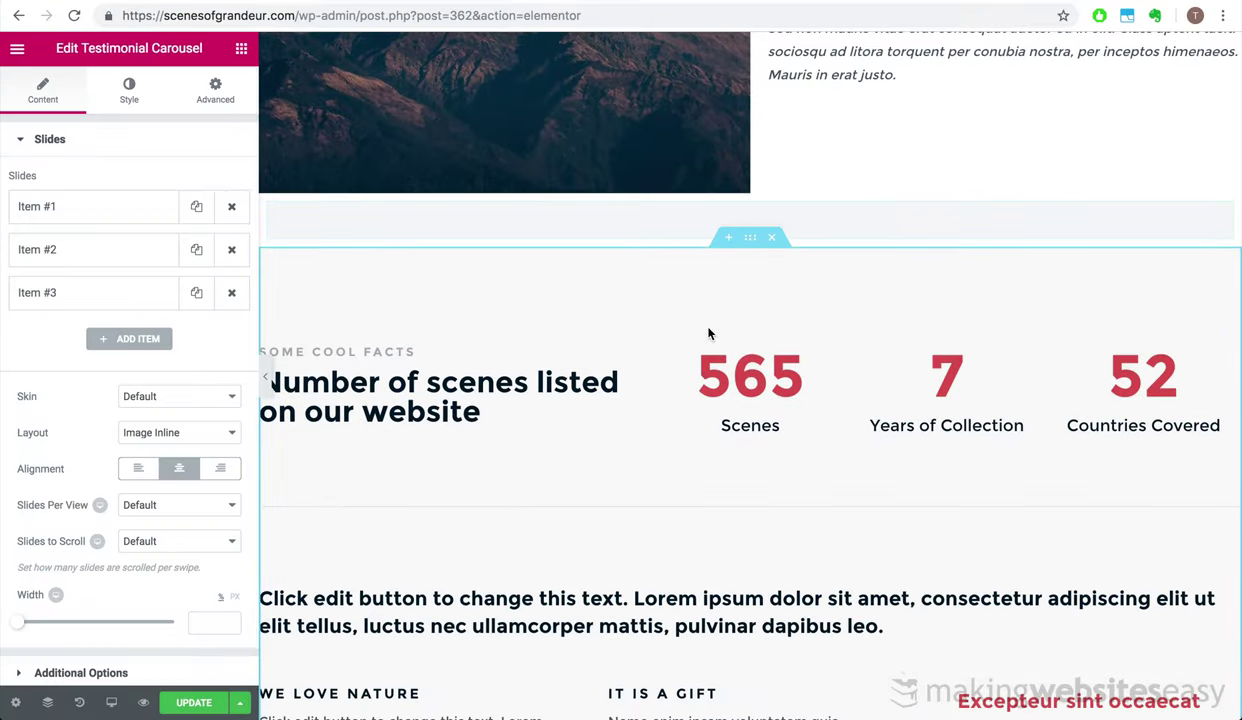
Set the testimonial carousel's skin to Bubble and its layout to Image Stacked
scroll(597, 342, up, 2)
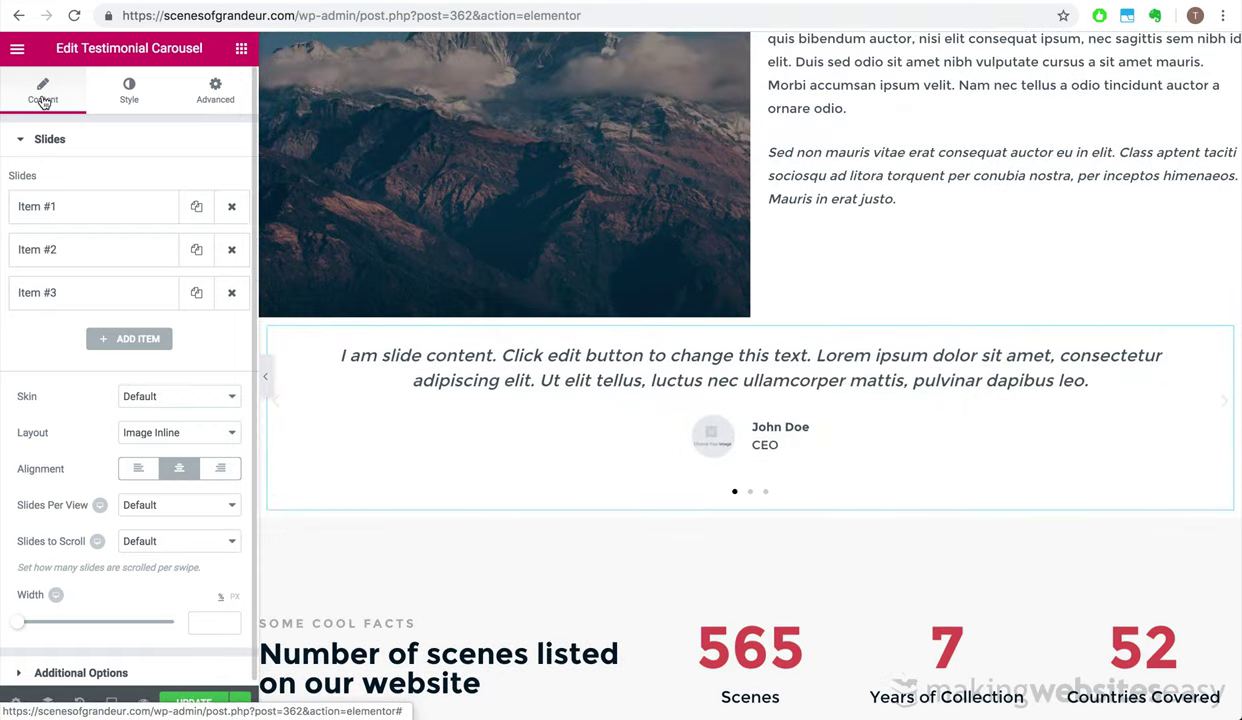
click(179, 396)
click(150, 409)
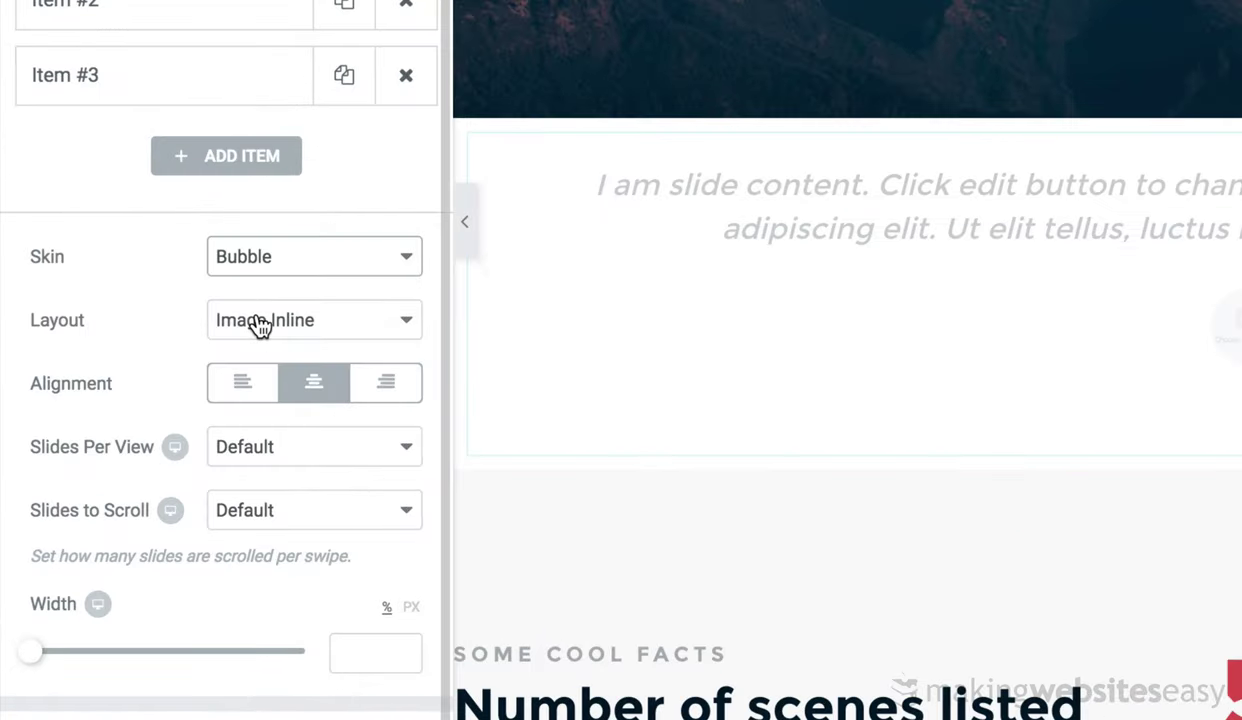
click(258, 323)
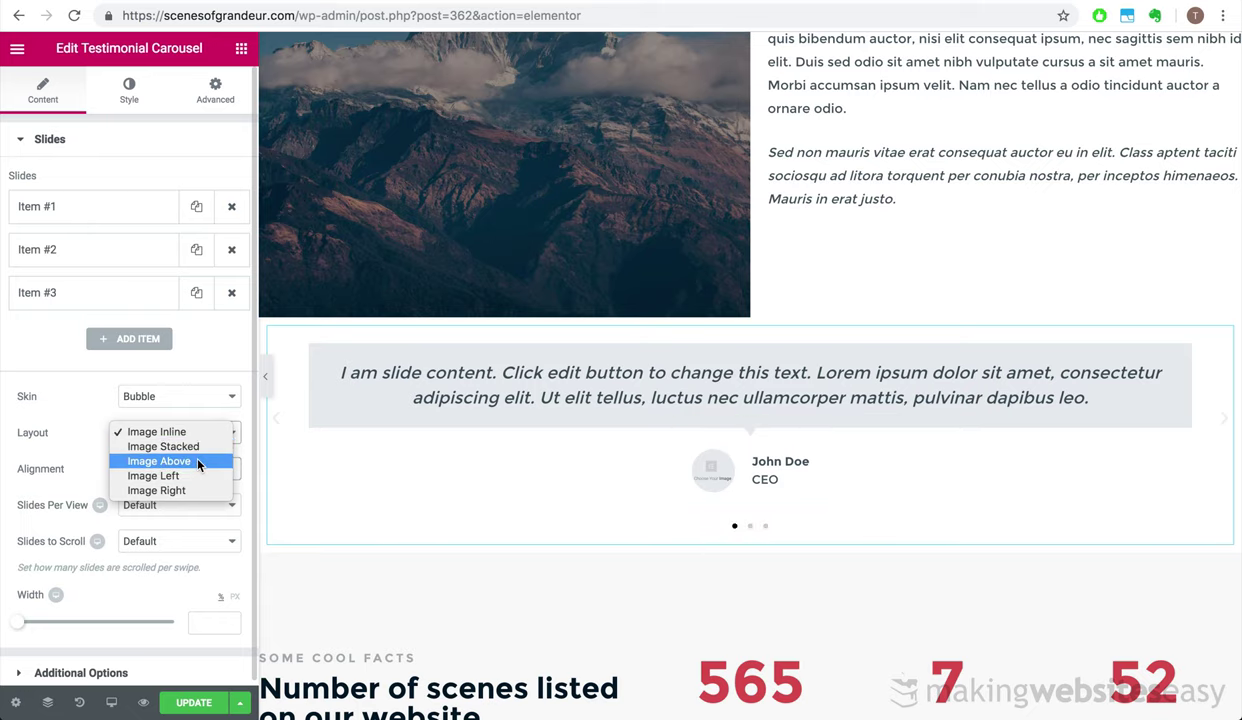
click(200, 447)
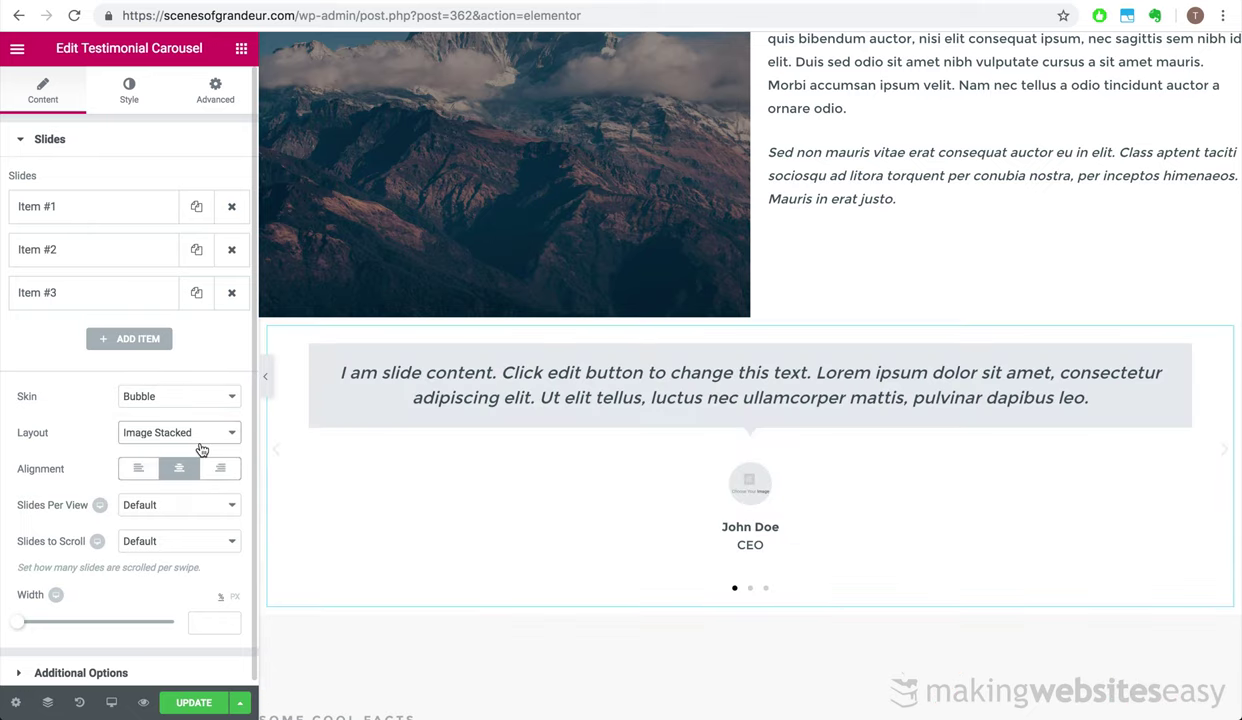
Try the Image Above layout on the testimonial carousel and switch back to Image Stacked
click(201, 450)
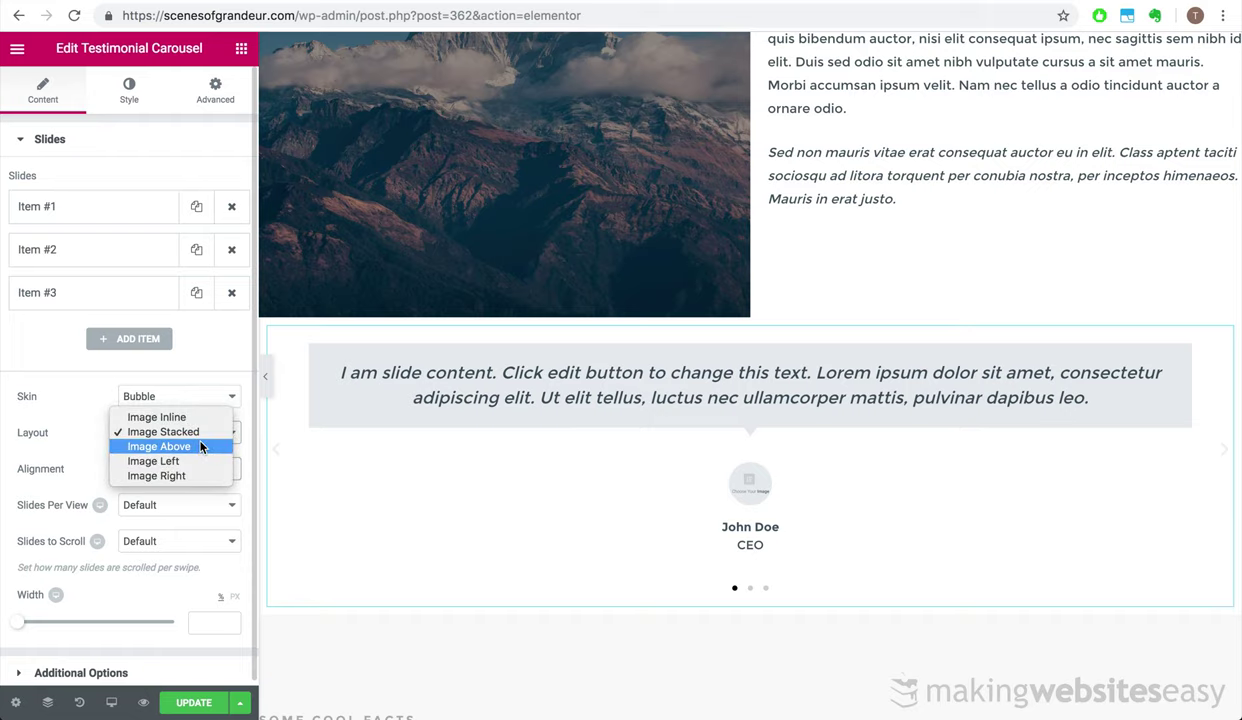
click(201, 446)
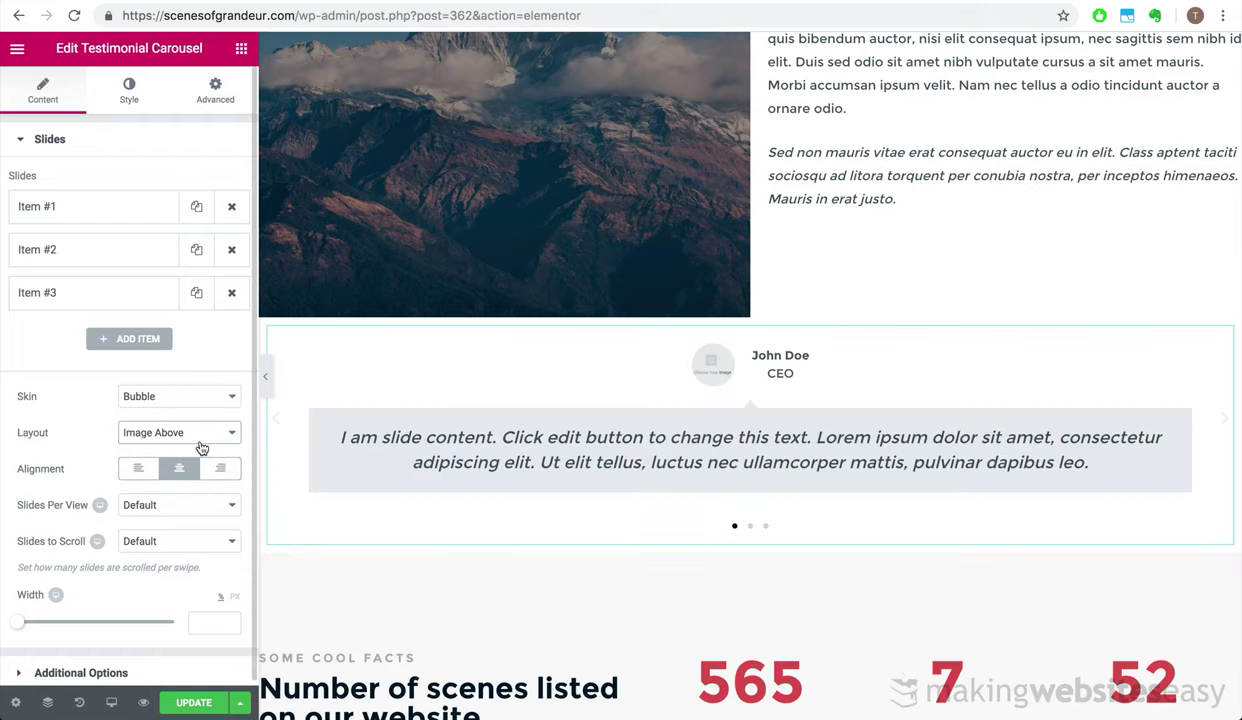
click(190, 433)
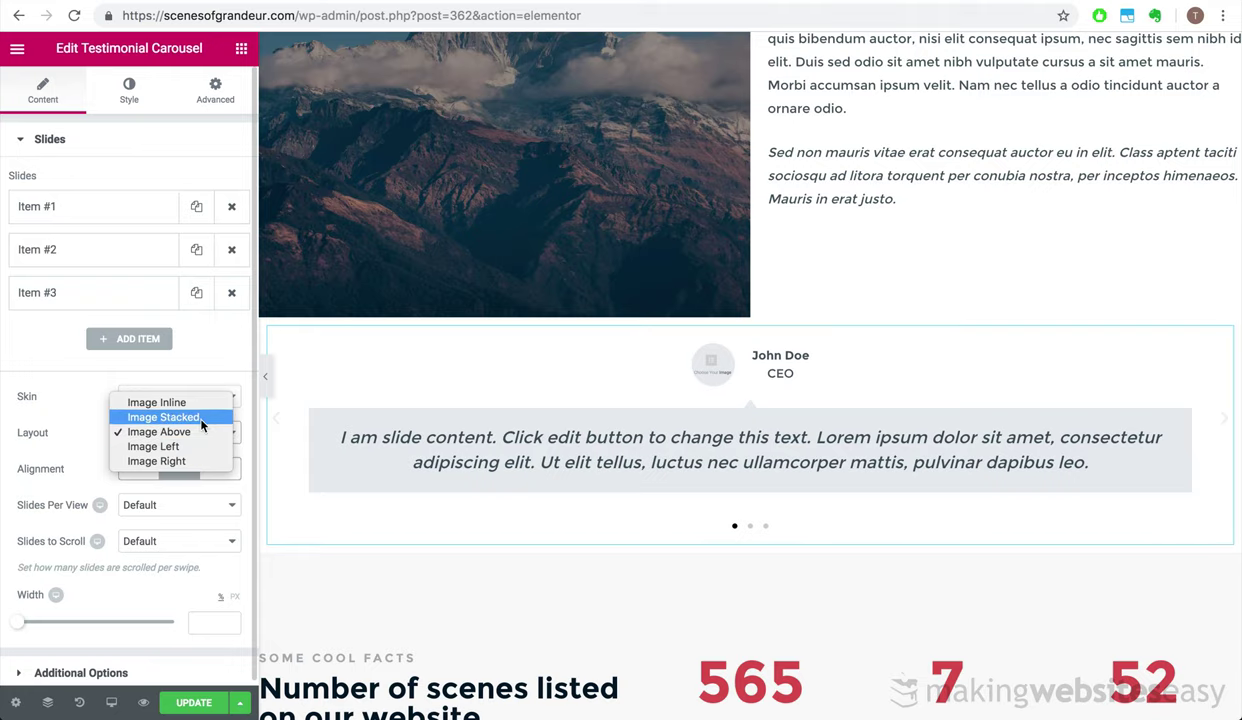
click(194, 416)
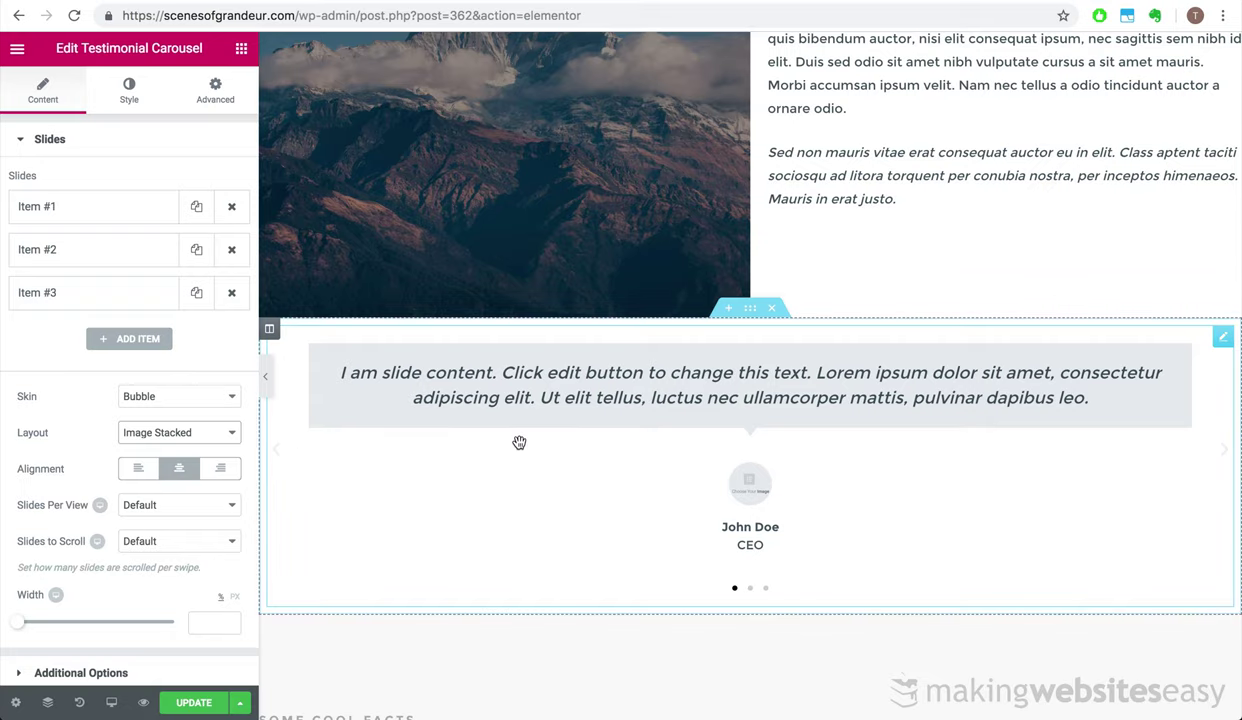
Narrow the testimonial carousel's width so the speech bubble spans less of the section
scroll(518, 400, down, 3)
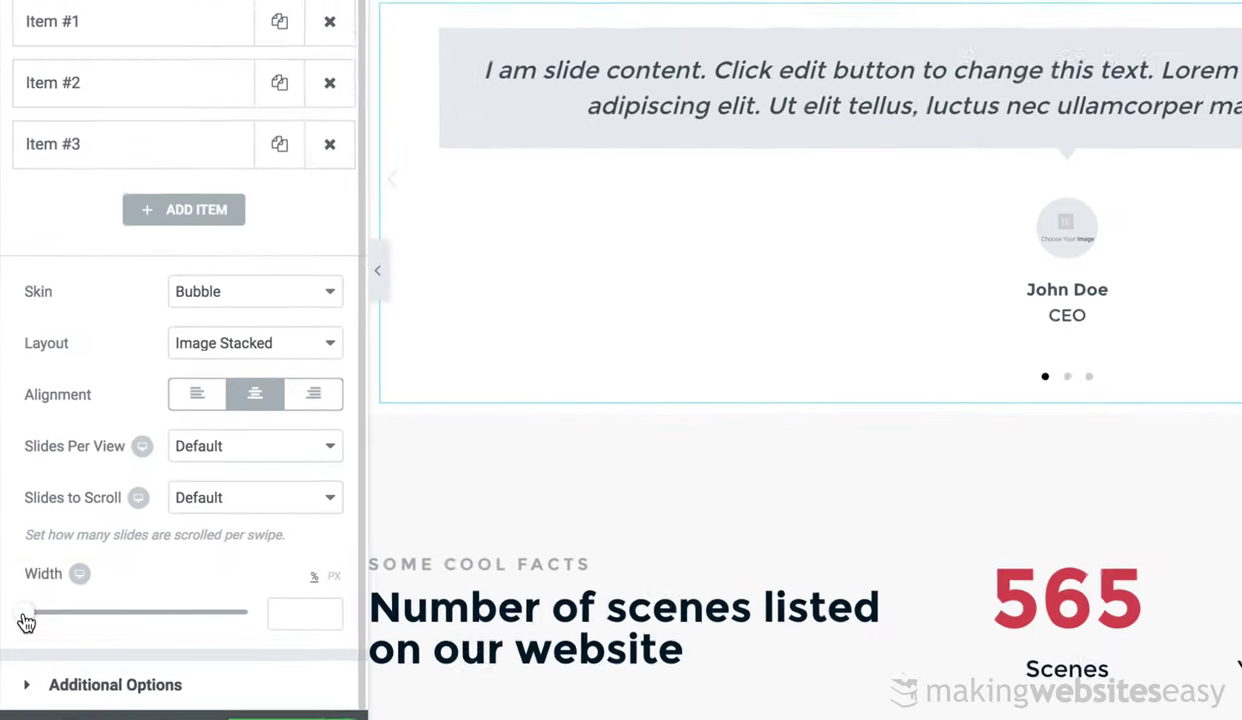
drag(26, 623, 126, 617)
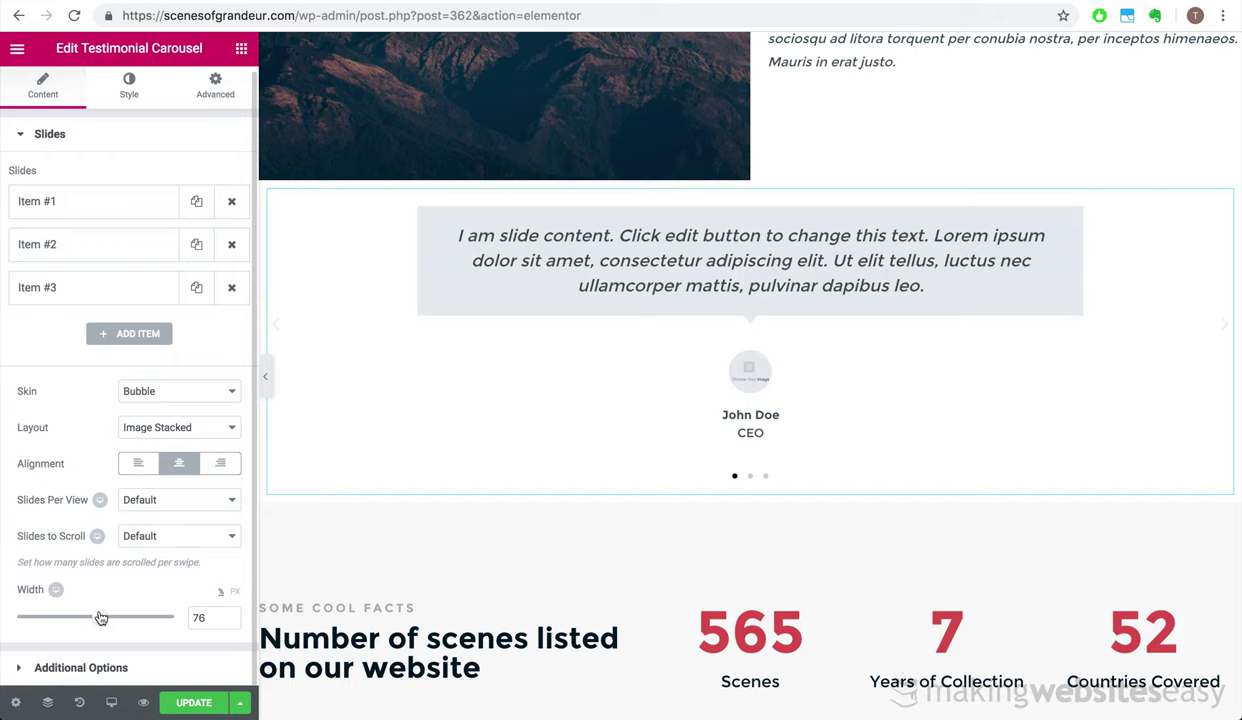
Set a testimonial slide's name to John Grisham and its title to Author
click(37, 201)
triple_click(160, 513)
key(BackSpace)
text(John Grisham)
key(Tab)
text(Author)
Set the third testimonial slide's name to Chris Pratt and its title to Actor
click(37, 201)
click(37, 243)
click(37, 642)
drag(200, 600, 100, 606)
text(Chris)
Add a fourth testimonial slide with the name Brie Larson and the title Actress
click(128, 374)
triple_click(180, 532)
text(Brie Larson)
key(Tab)
text(Actress)
Enter "I think this website is just Marvelous! Take it from someone that knows how to be Marvel." as the Brie Larson slide's content
scroll(128, 400, up, 2)
click(111, 393)
text(I think this website is just Marvelous! Ta)
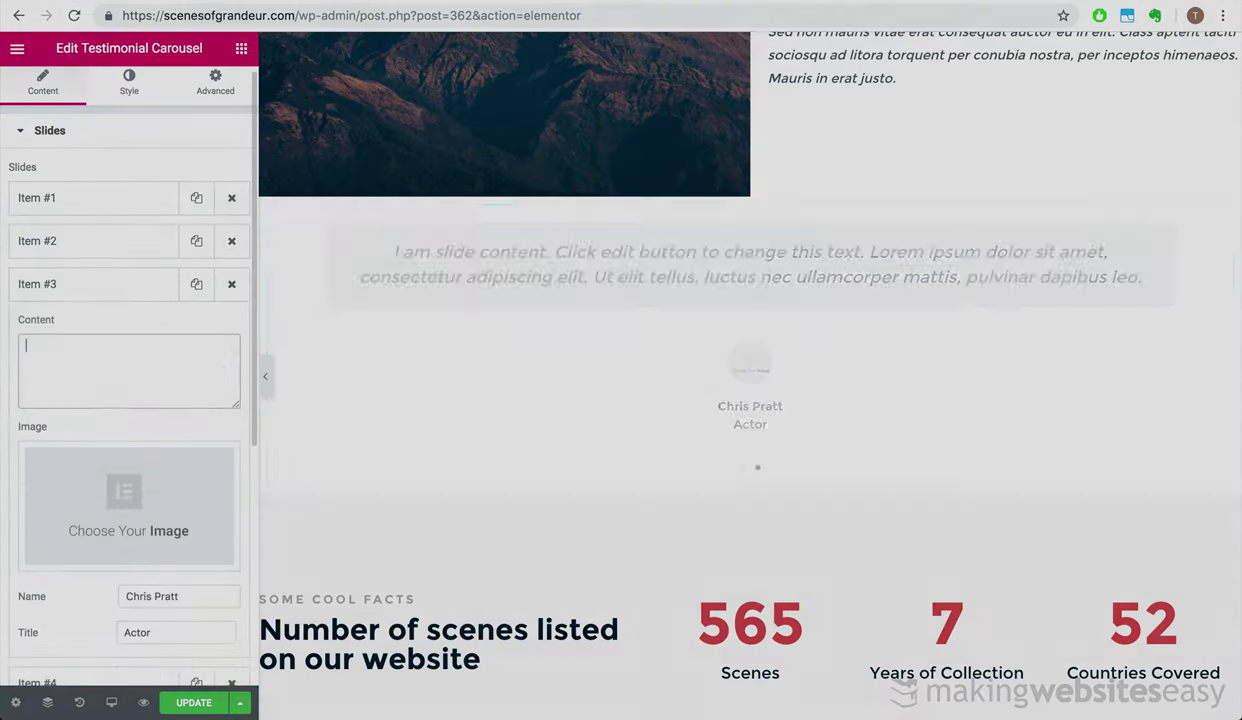
Fill the Chris Pratt slide's content with the "Just a sight for sore eyes the scenes presented by sceneofgranduer.com" testimonial about inspiration for Jurassic World 3
text(Just a sight for sore eyes the scenes presented by sceneofgranduer.com. I think a few of these images can be used as postcards)
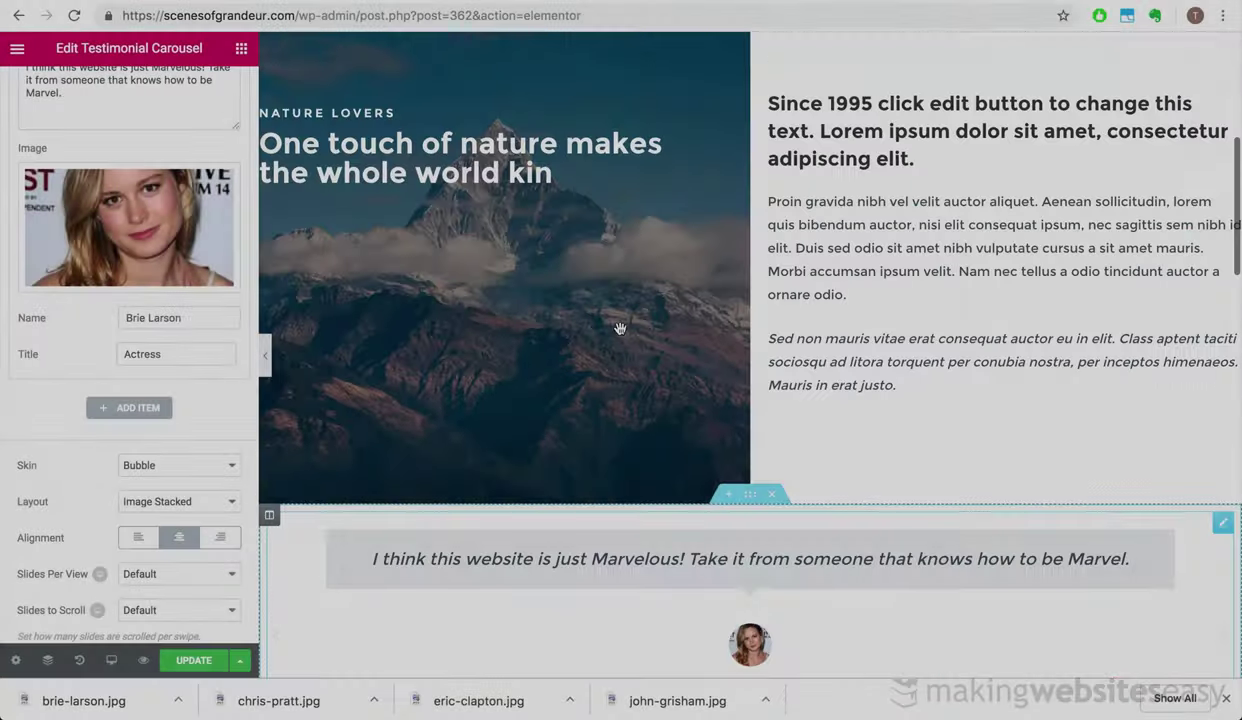
Close the browser's downloads bar and save the updated About page
scroll(620, 328, up, 5)
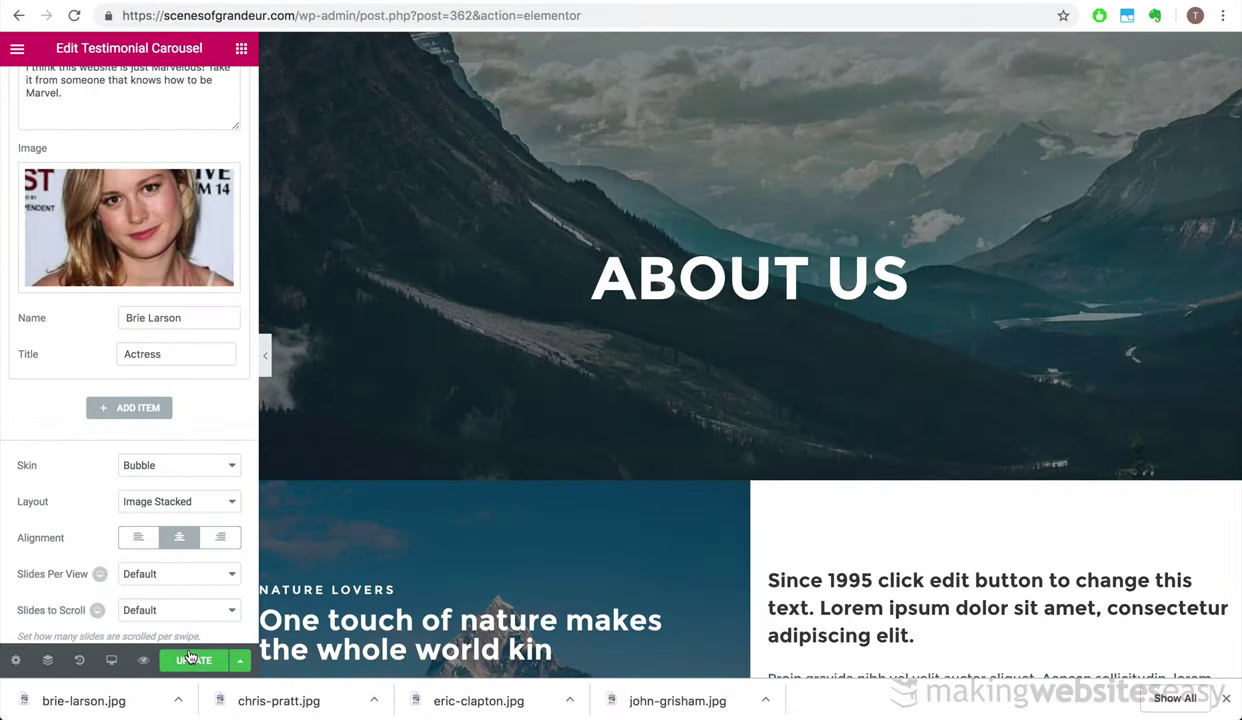
click(1226, 698)
click(194, 701)
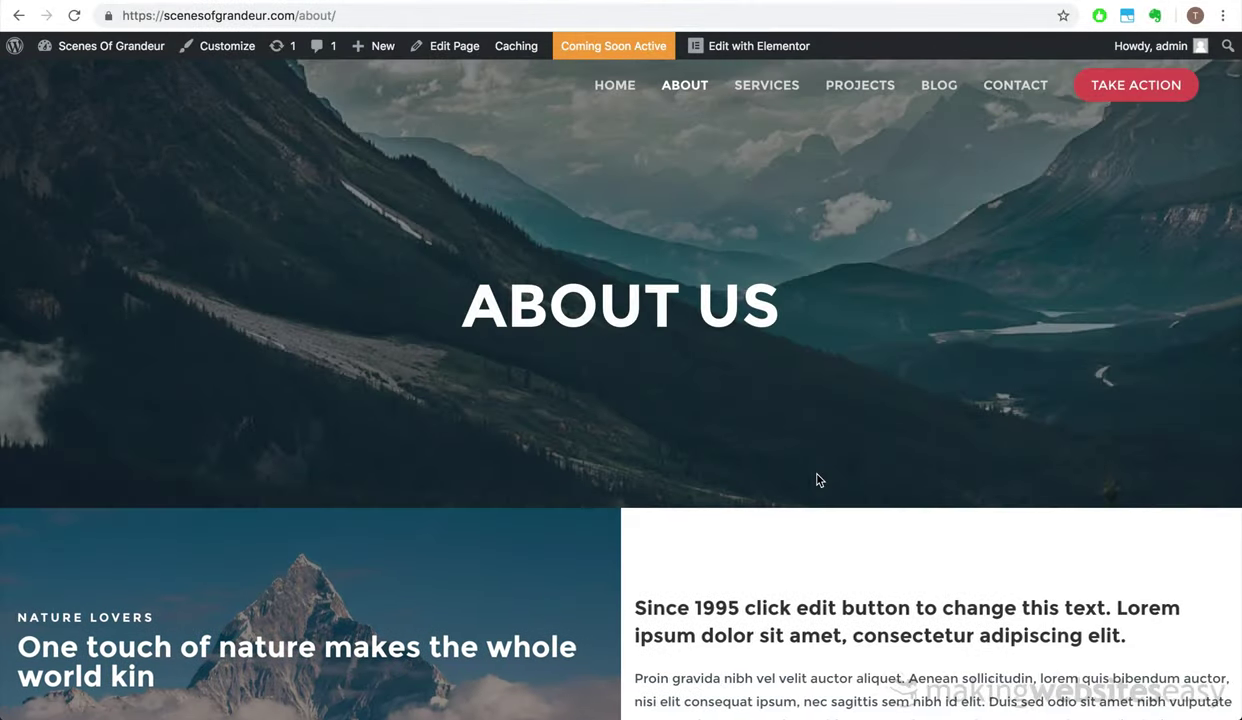
Examine the live About page's mountain image section, testimonial carousel and counters
scroll(793, 460, down, 4)
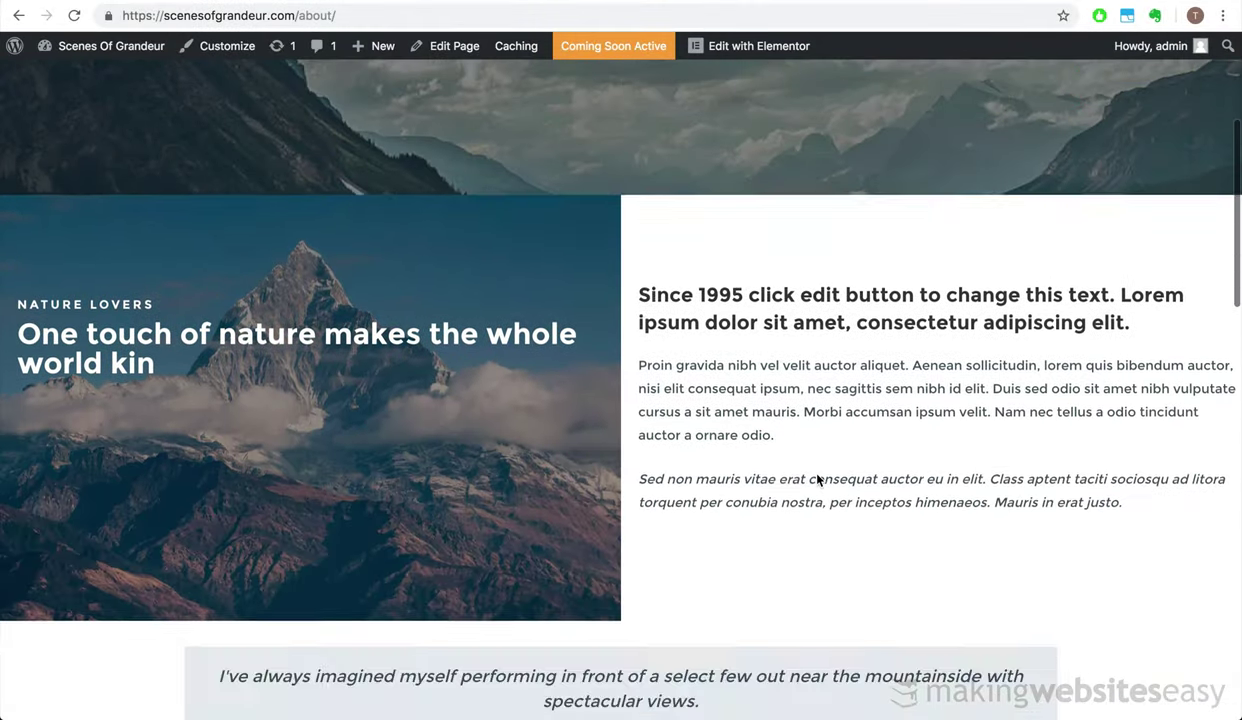
scroll(817, 478, down, 5)
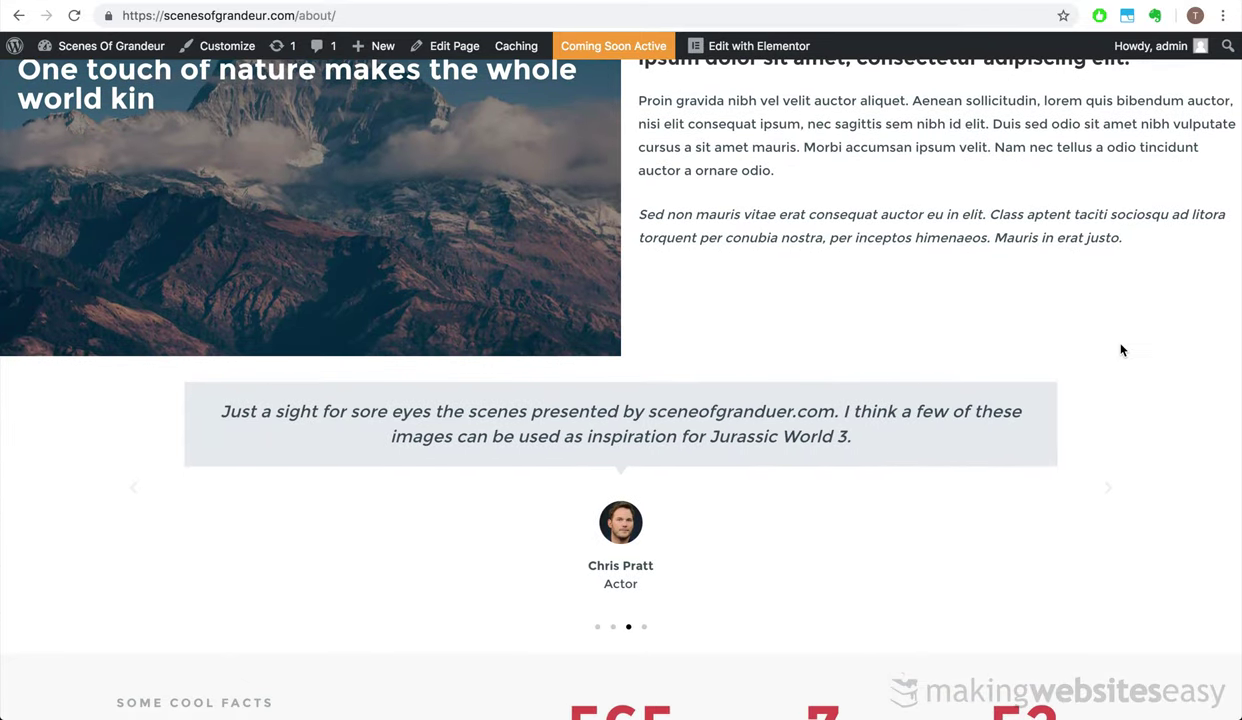
scroll(1121, 350, down, 4)
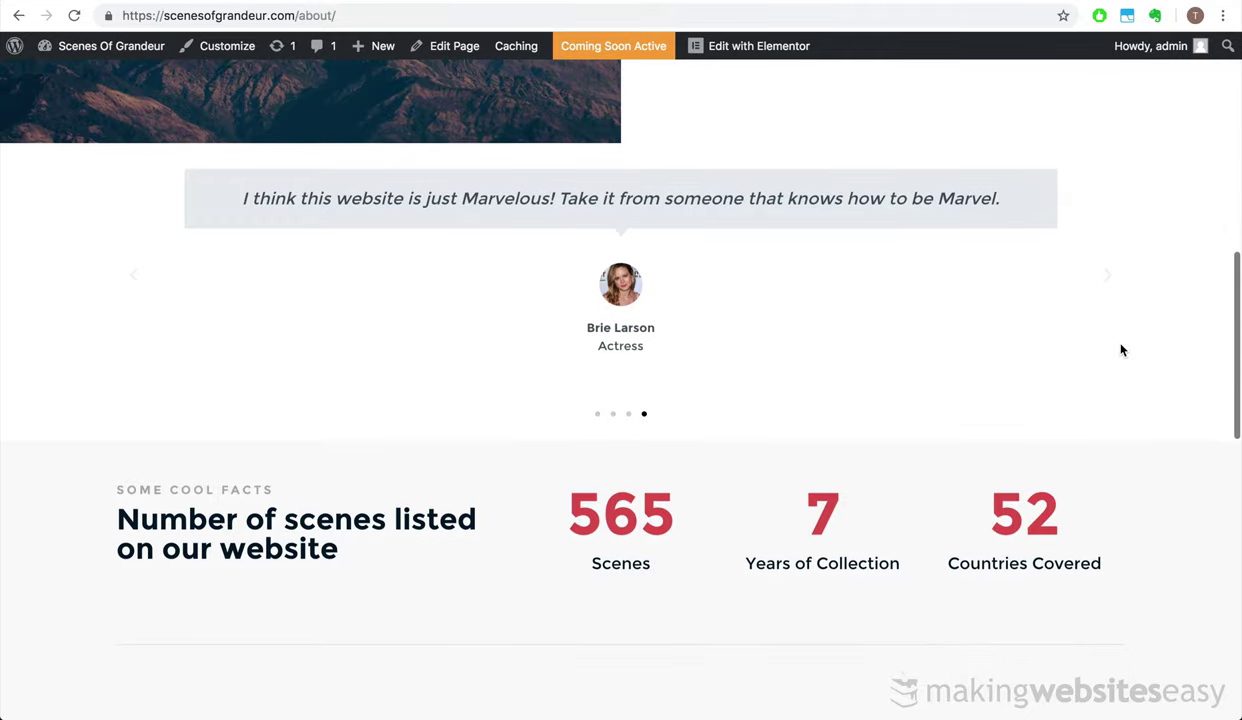
Examine the live About page's sections from the testimonial carousel down to the We Love Nature and It Is a Gift text
scroll(1121, 350, up, 8)
scroll(1121, 350, down, 16)
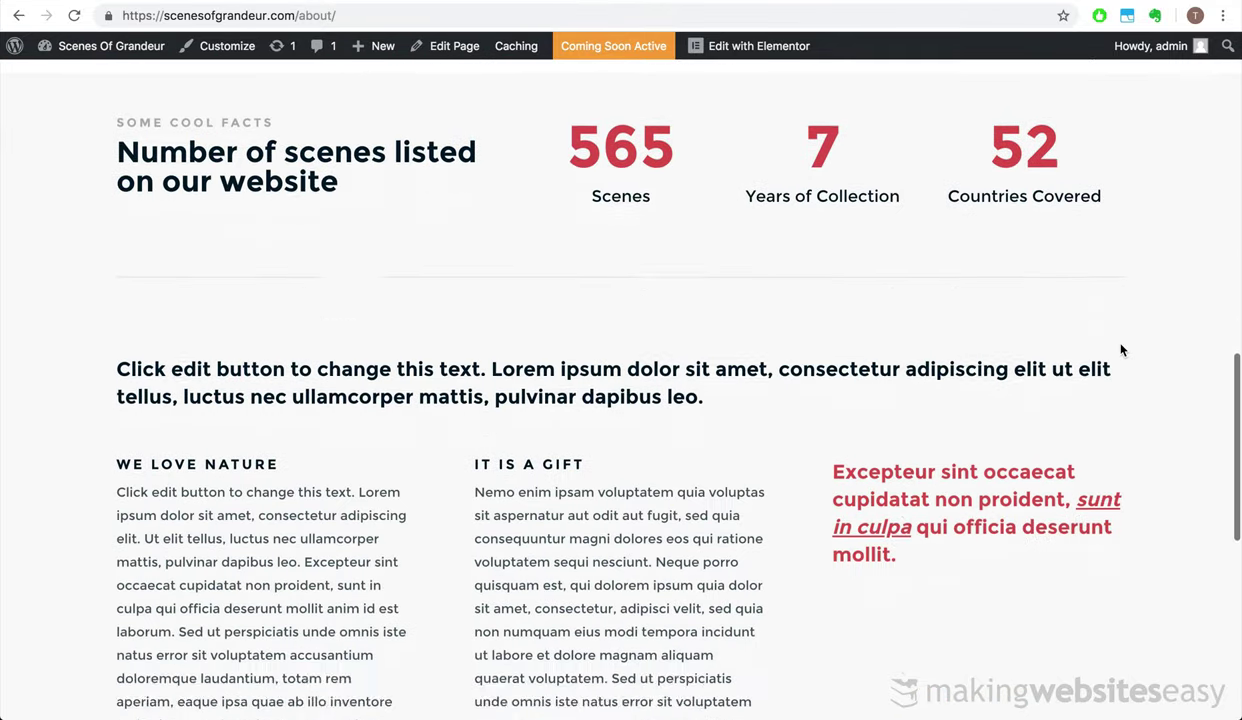
scroll(1121, 350, down, 6)
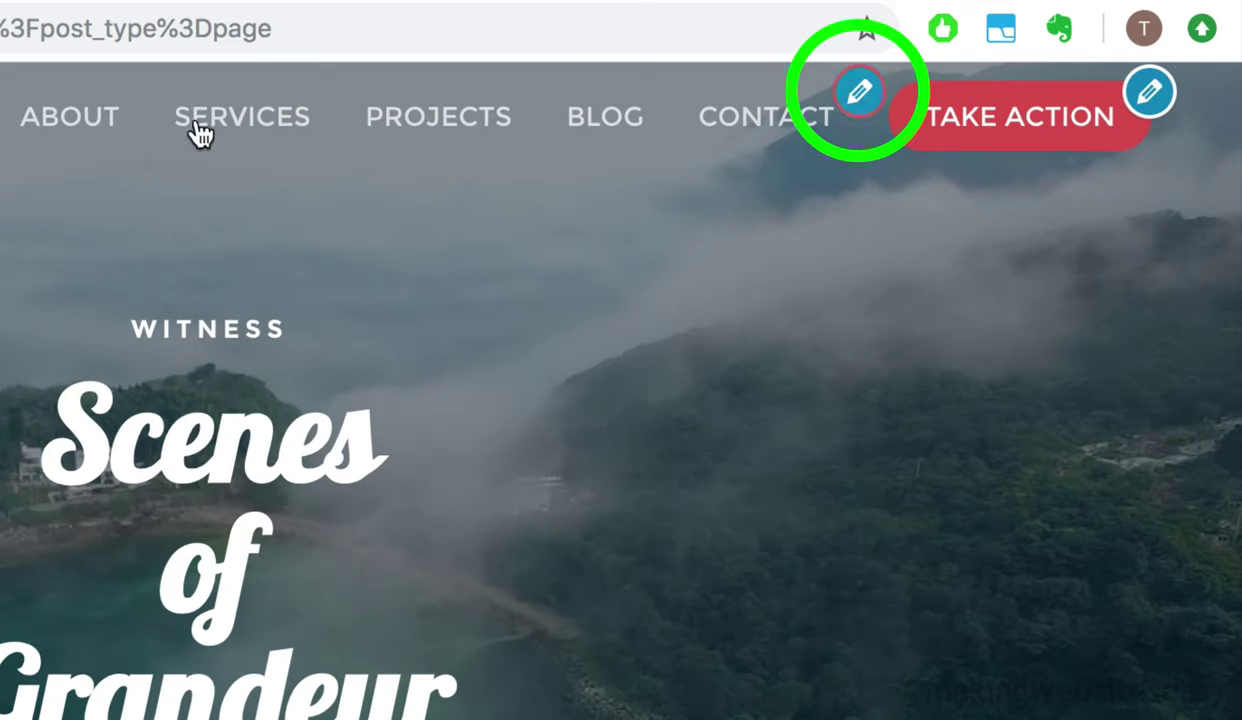
Disable the menu in the site's Primary Header customization and change the last menu item from the button
click(860, 92)
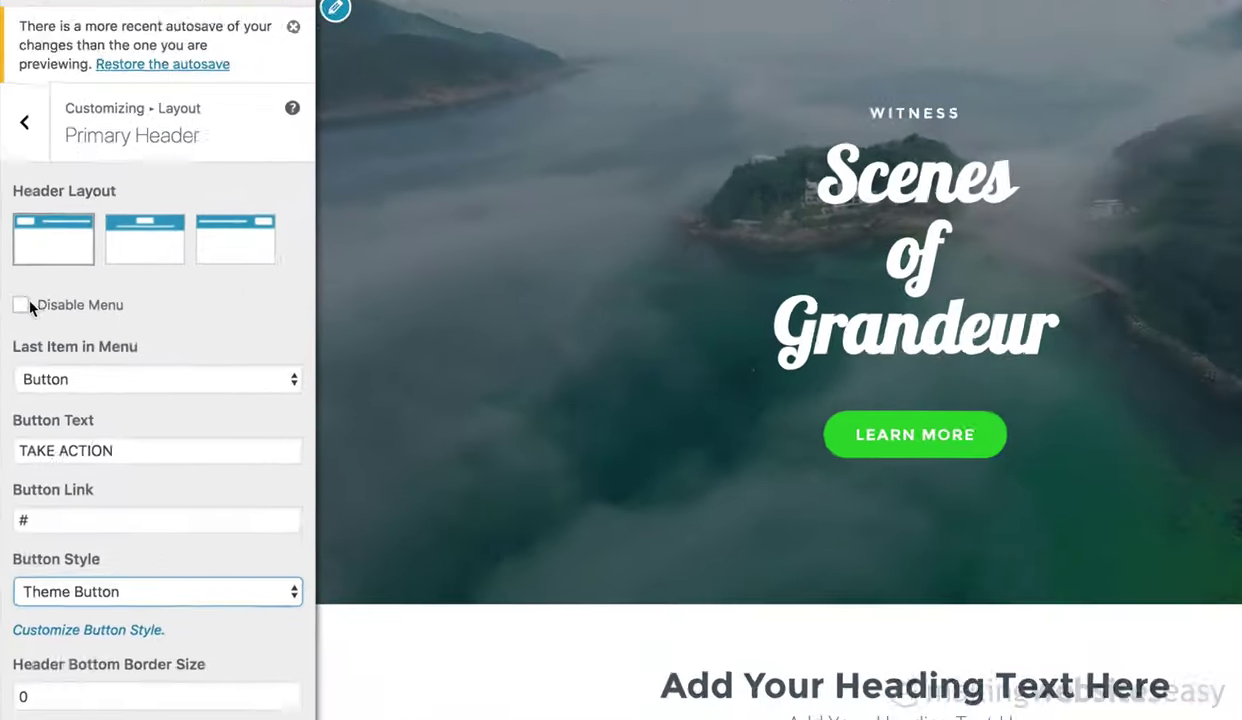
click(36, 260)
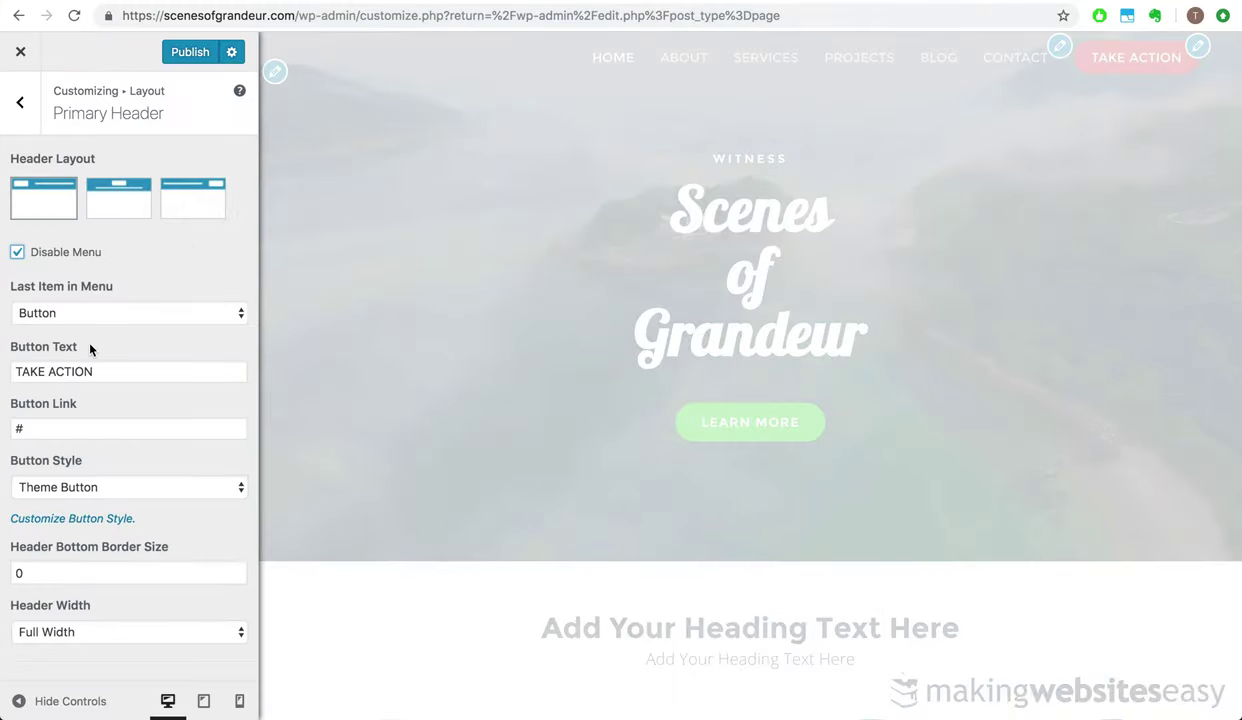
click(82, 316)
click(86, 280)
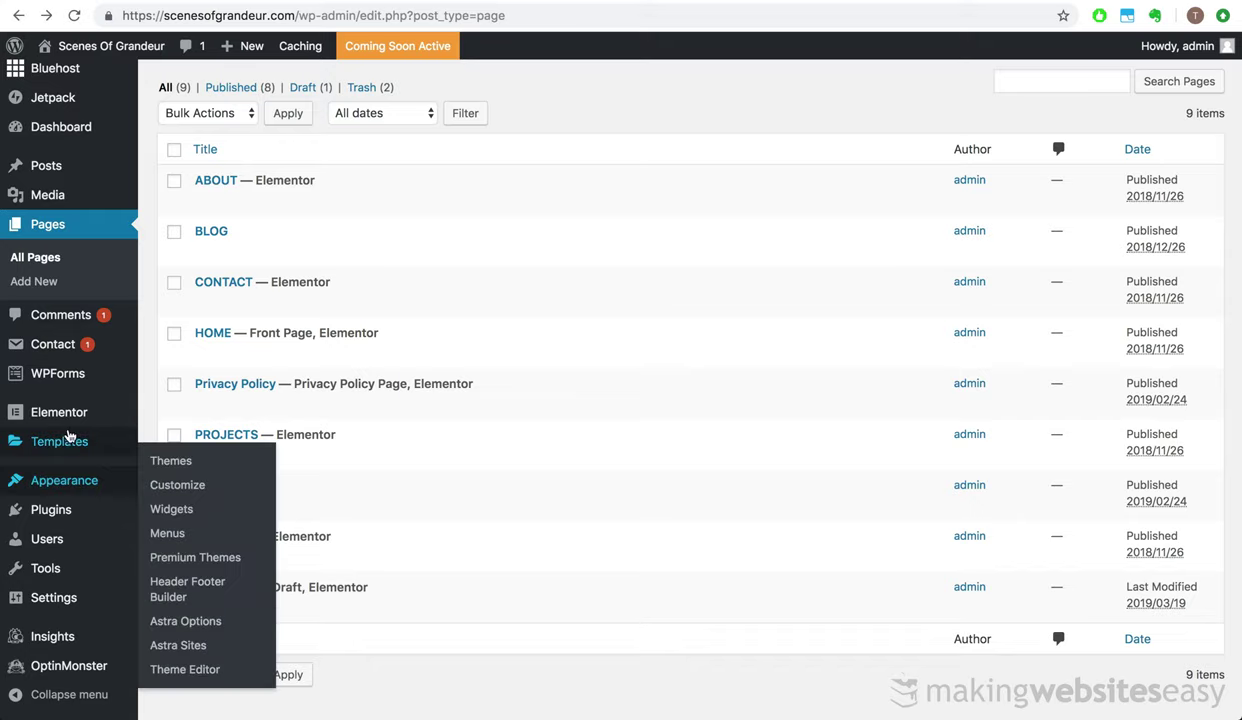
Create a new, named Elementor template of type Header and dismiss its block library without inserting a block
mouse_move(80, 440)
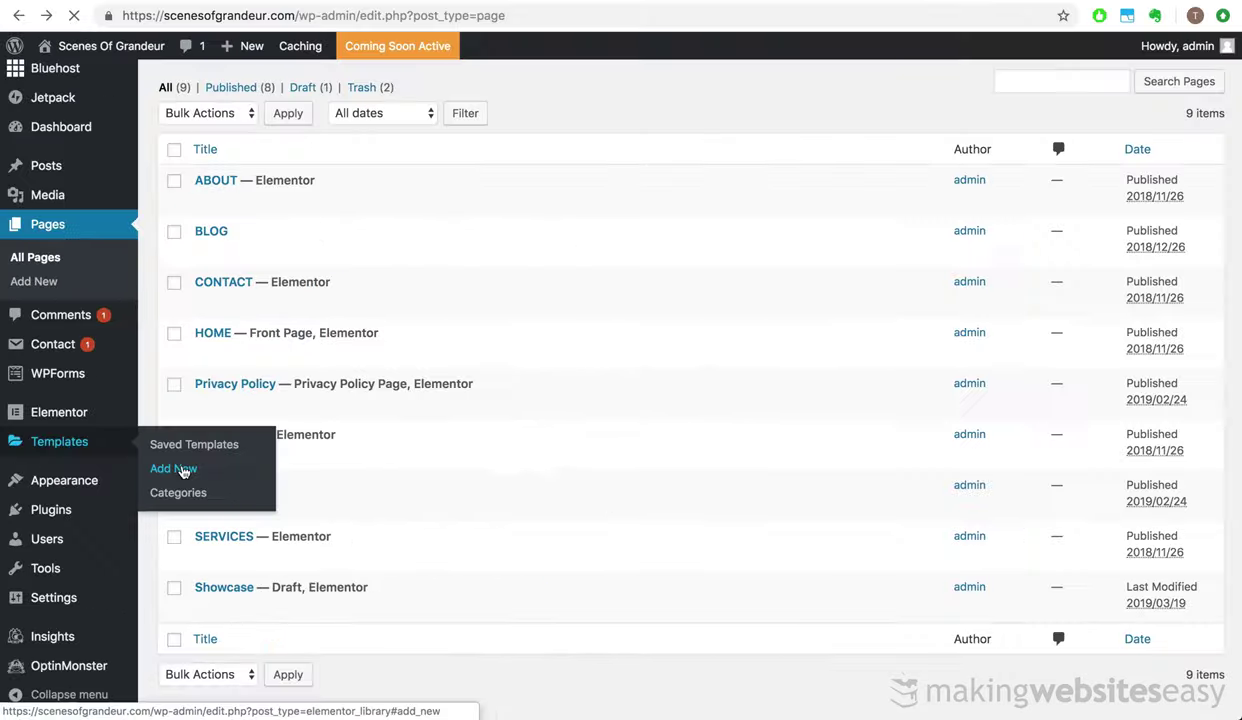
click(388, 352)
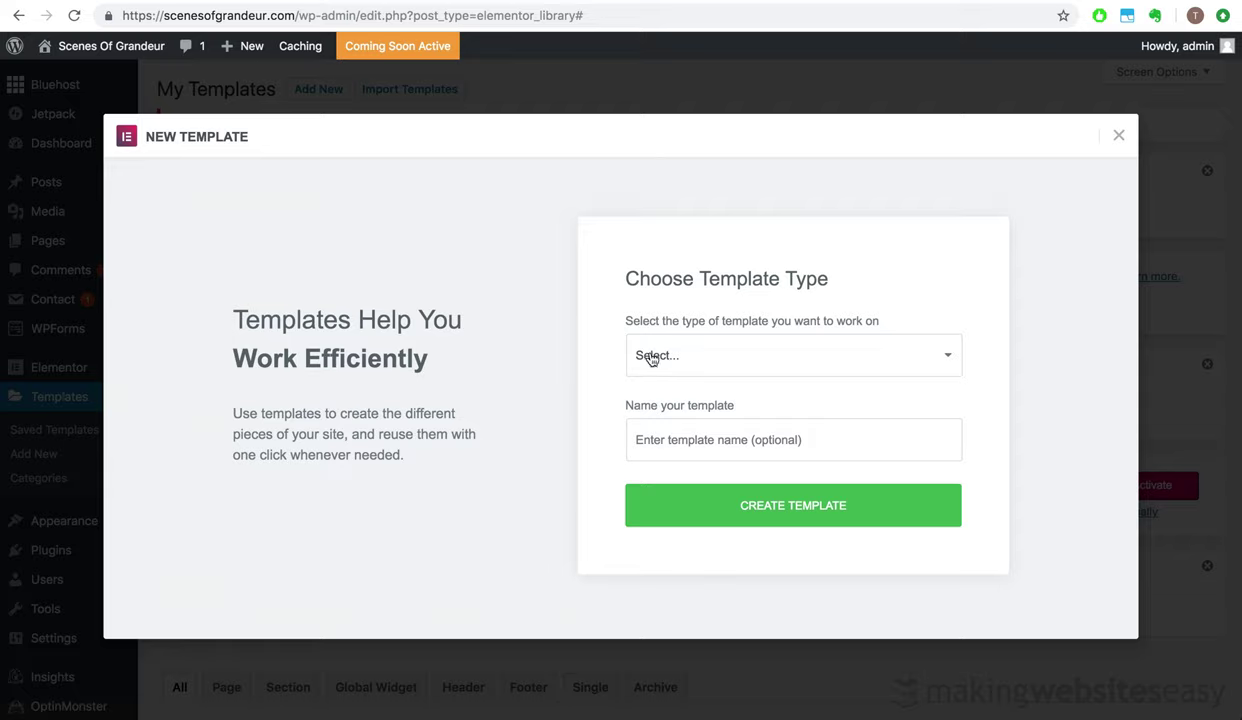
click(651, 357)
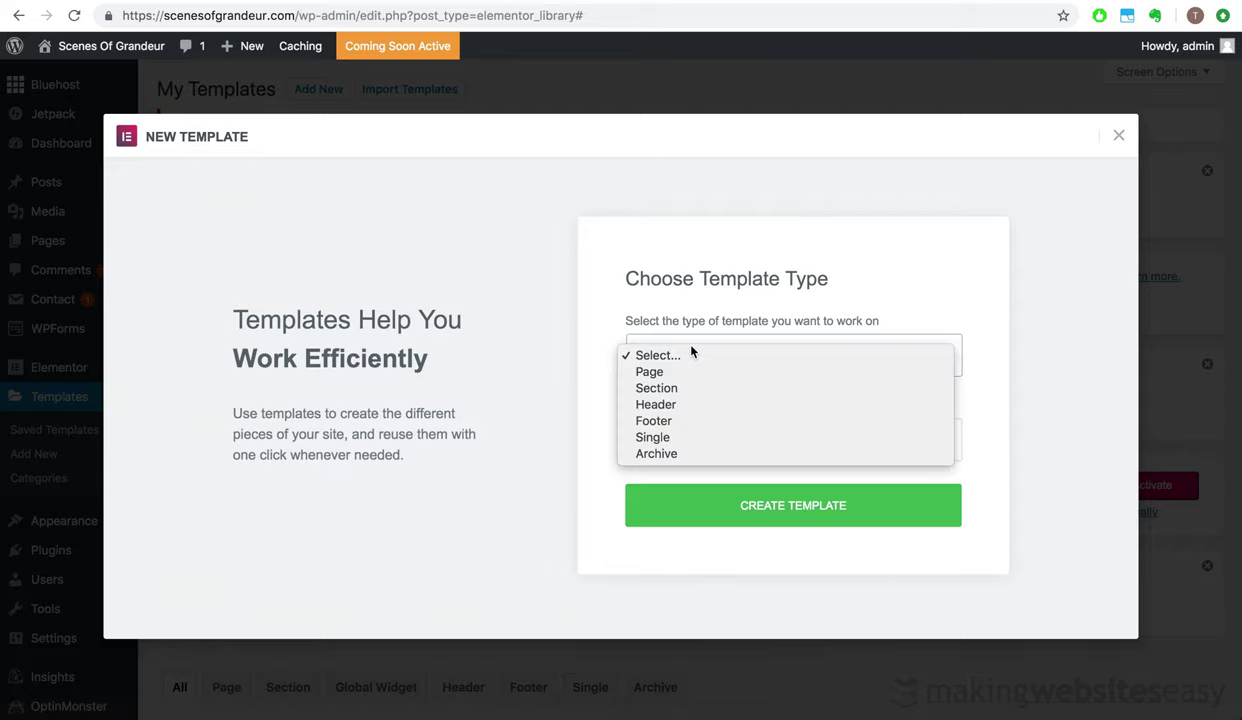
click(688, 404)
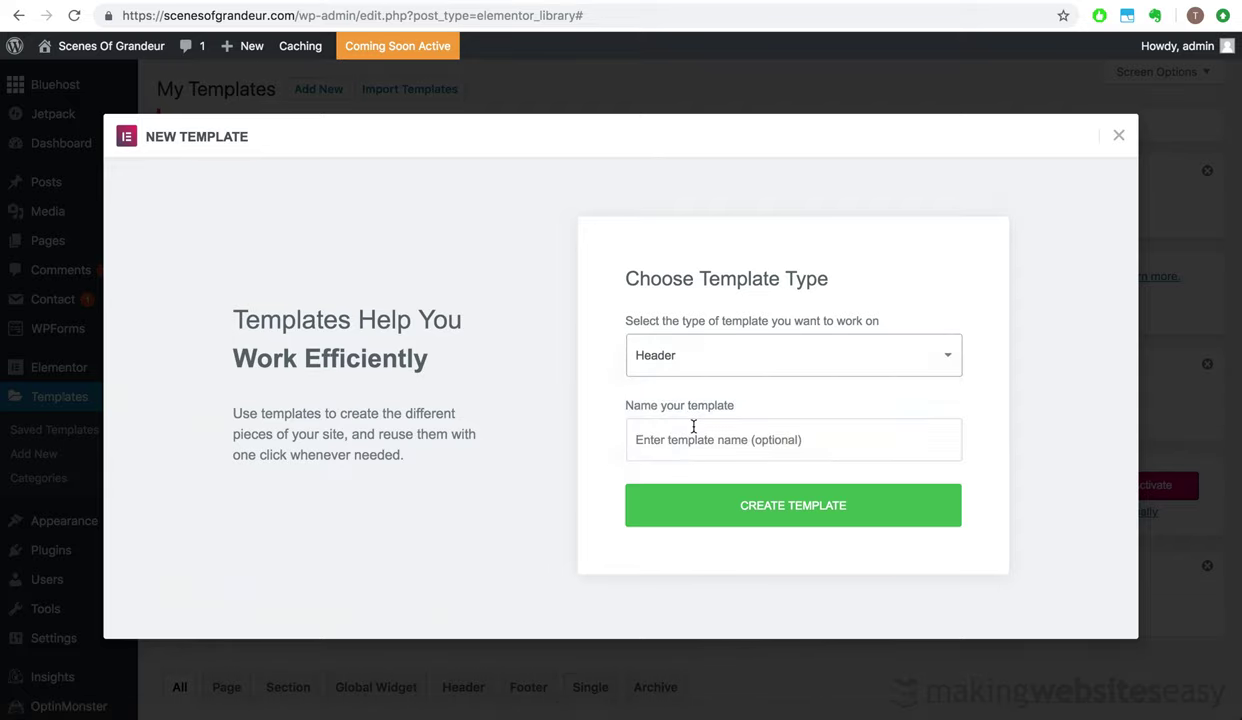
click(695, 430)
text(N)
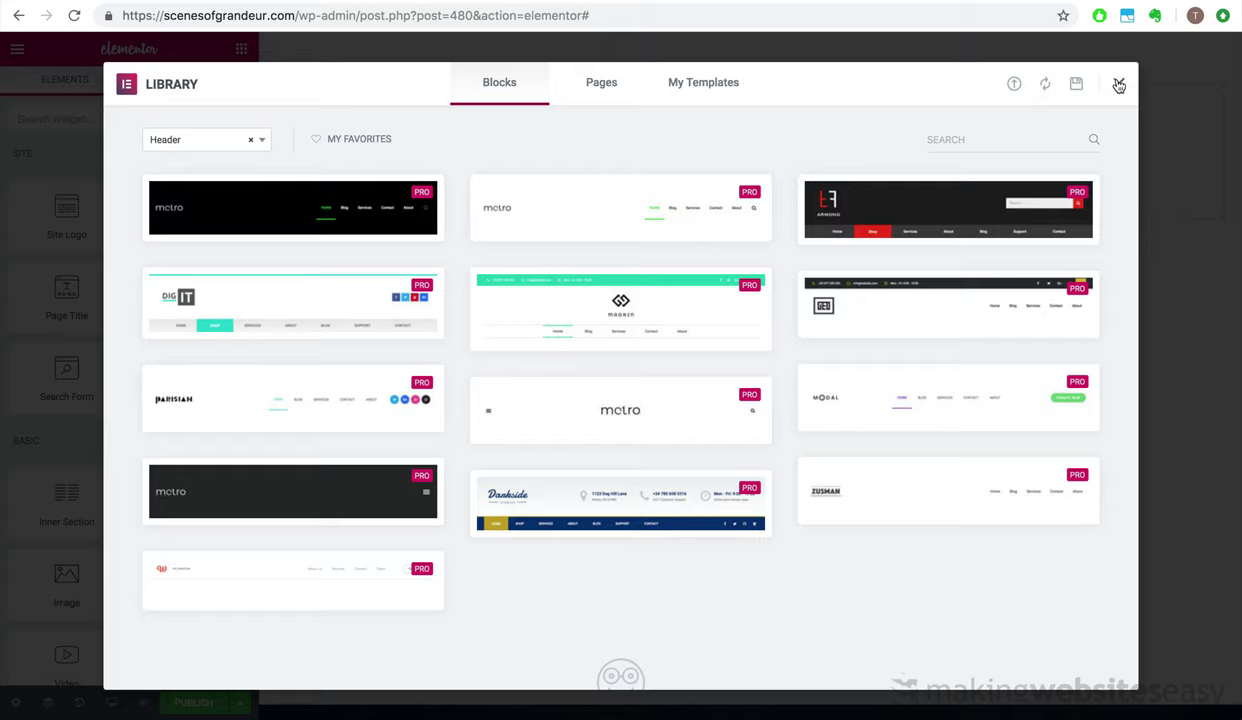
click(1119, 86)
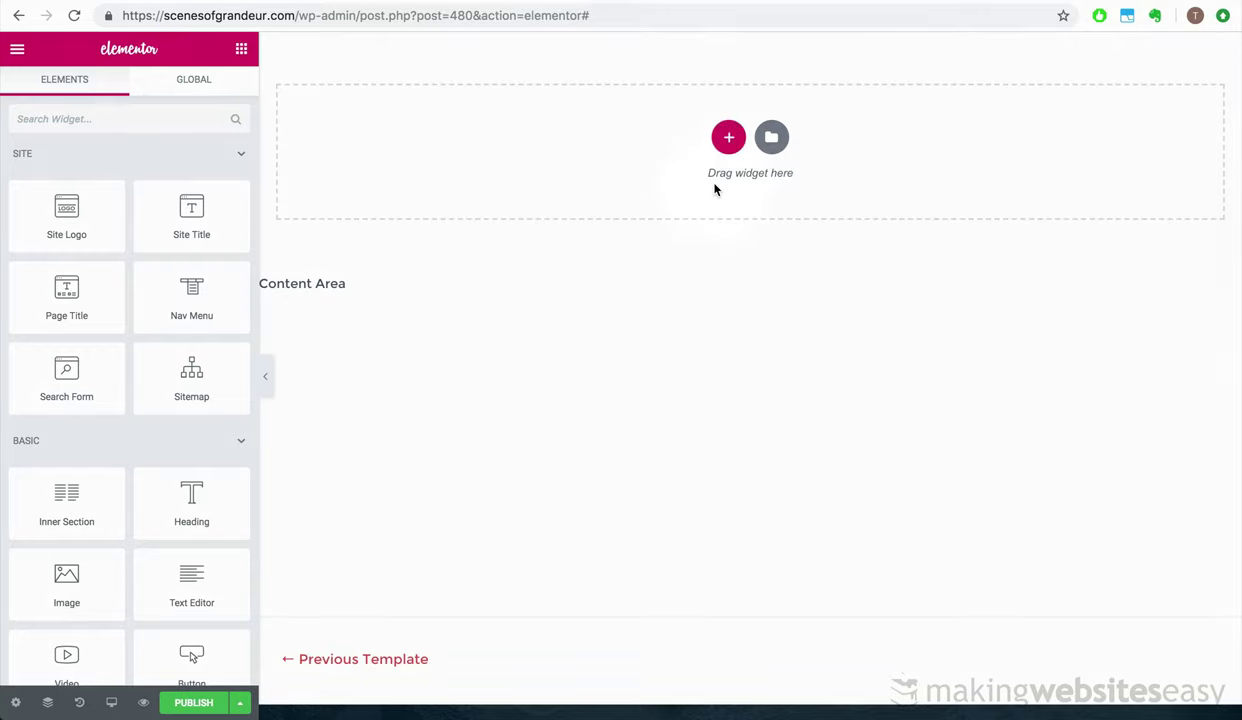
Add a one-column section to the header template with a right-aligned Nav Menu widget in it
click(728, 137)
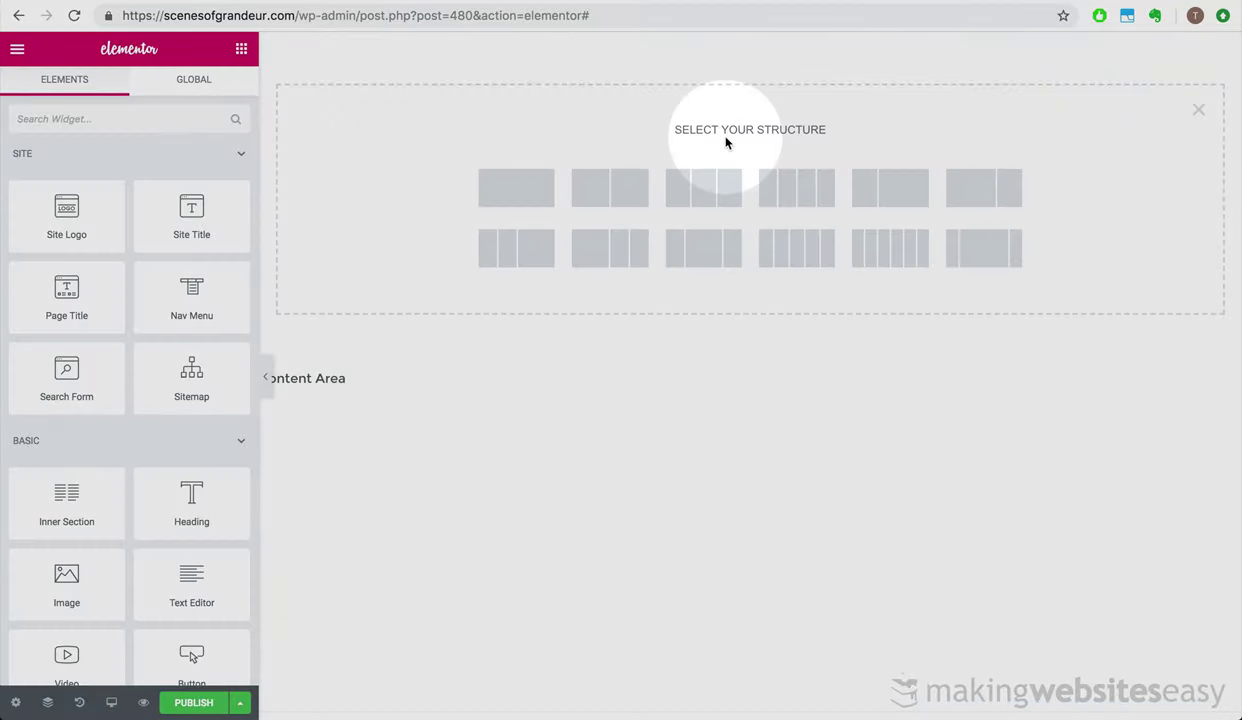
click(530, 178)
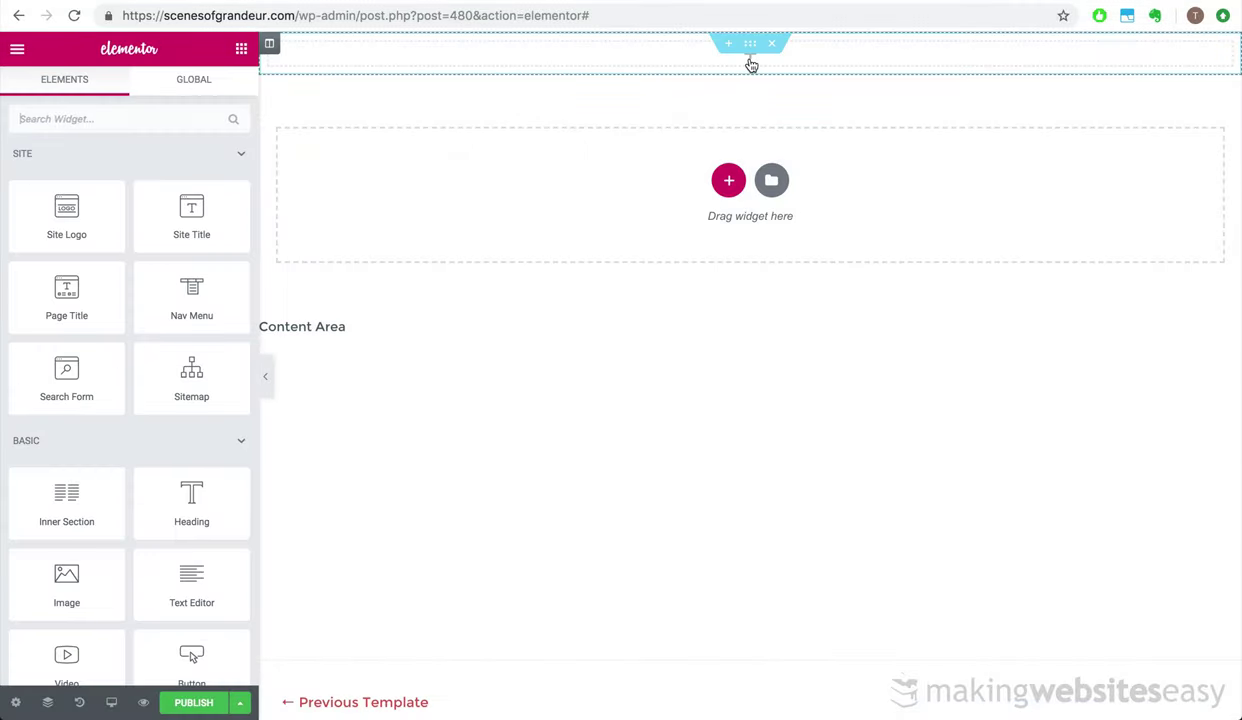
click(158, 121)
text(nav)
drag(180, 170, 761, 53)
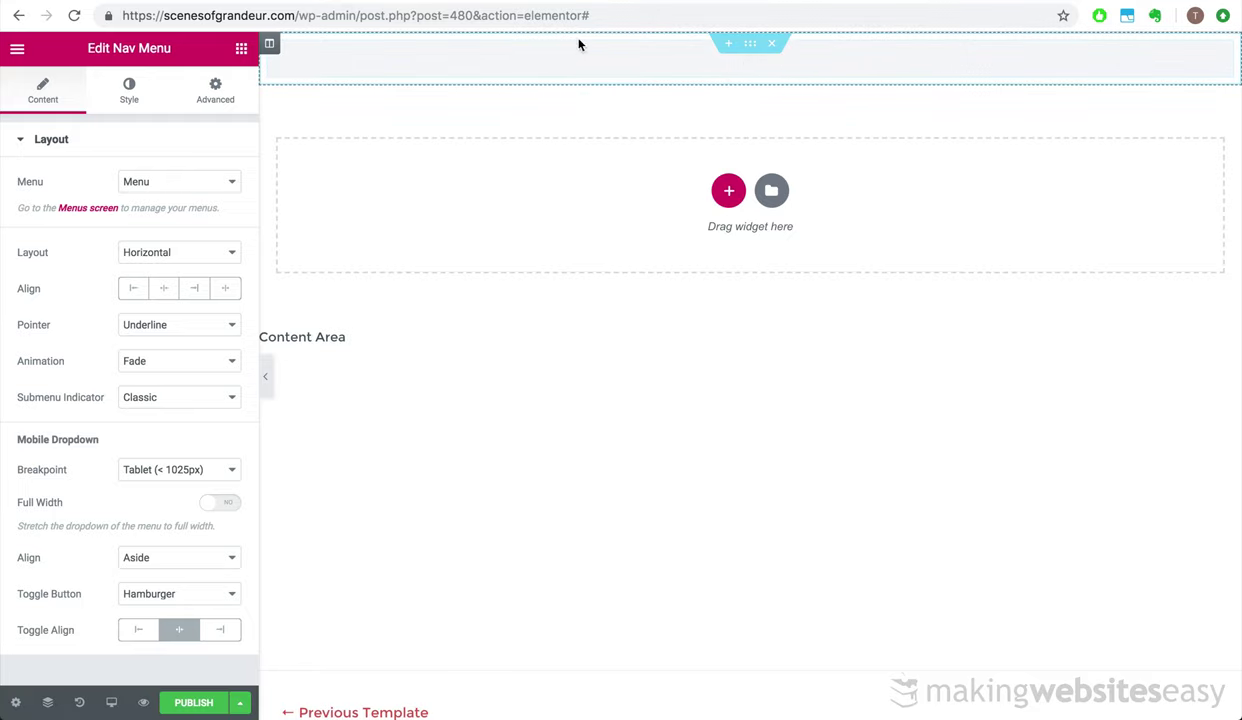
click(196, 290)
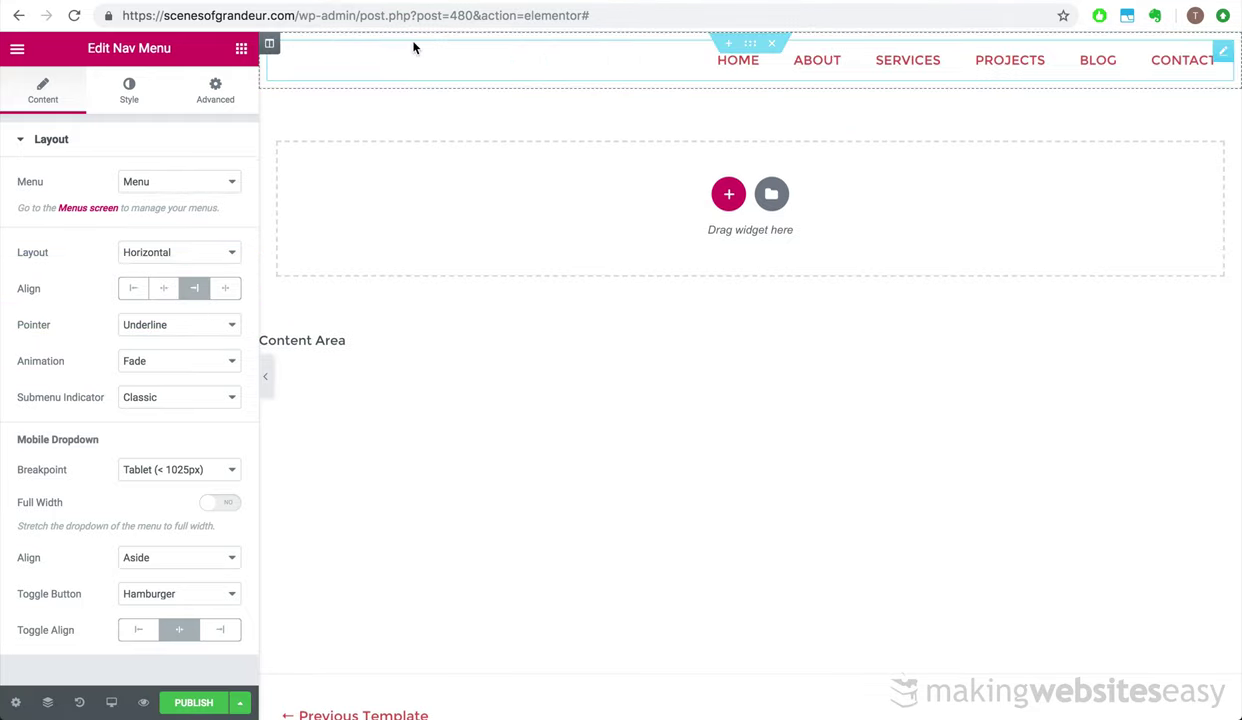
Try the Vertical layout for the nav menu and return it to Horizontal
click(185, 252)
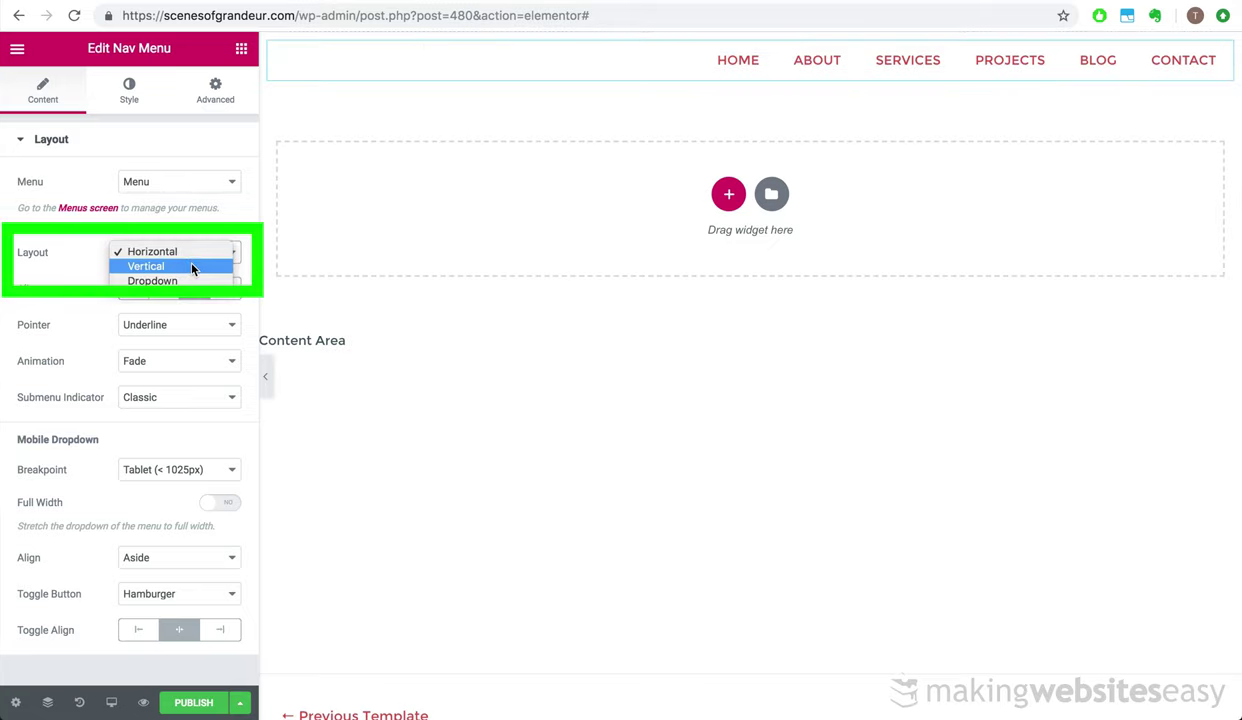
click(190, 265)
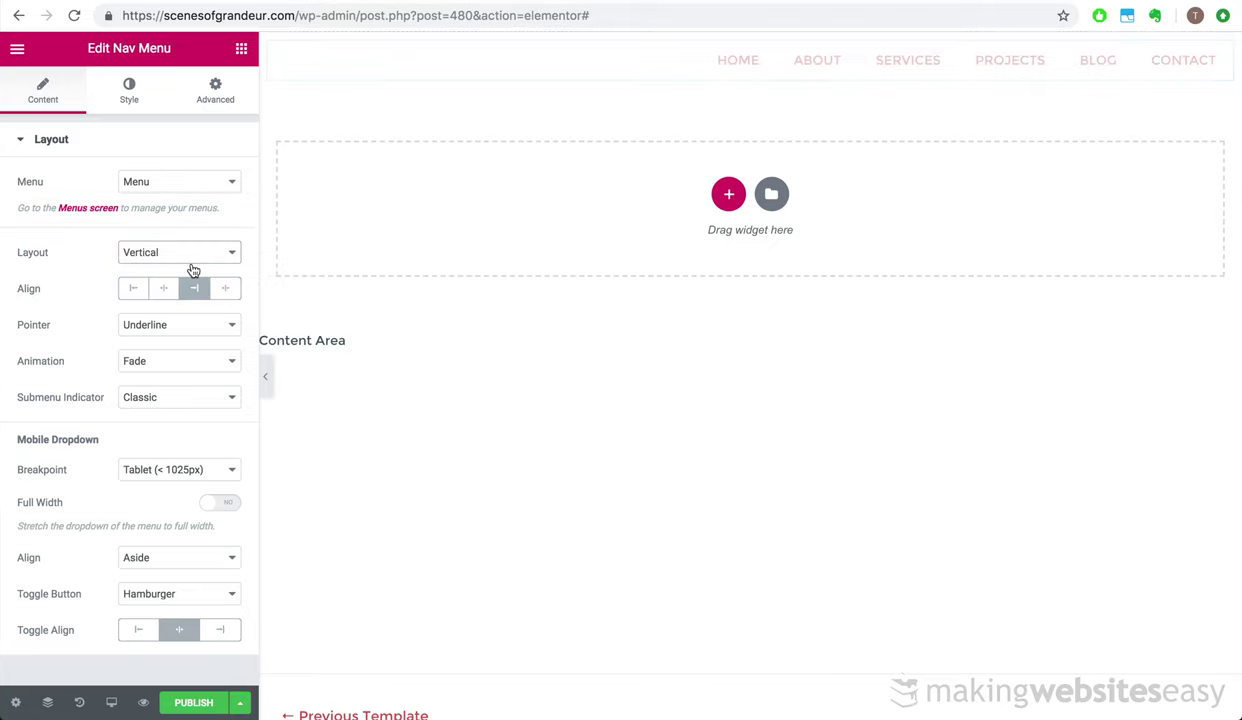
click(192, 259)
click(196, 242)
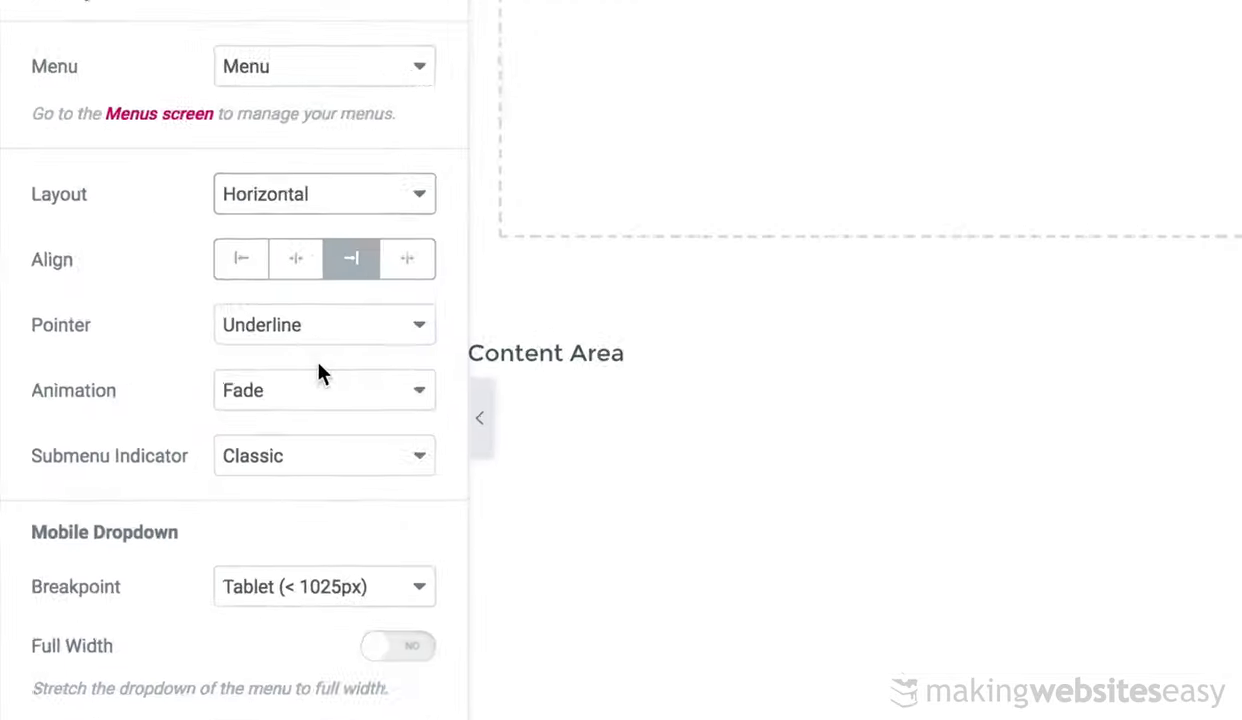
Set the nav menu's pointer to Text and its animation to Shrink
click(184, 325)
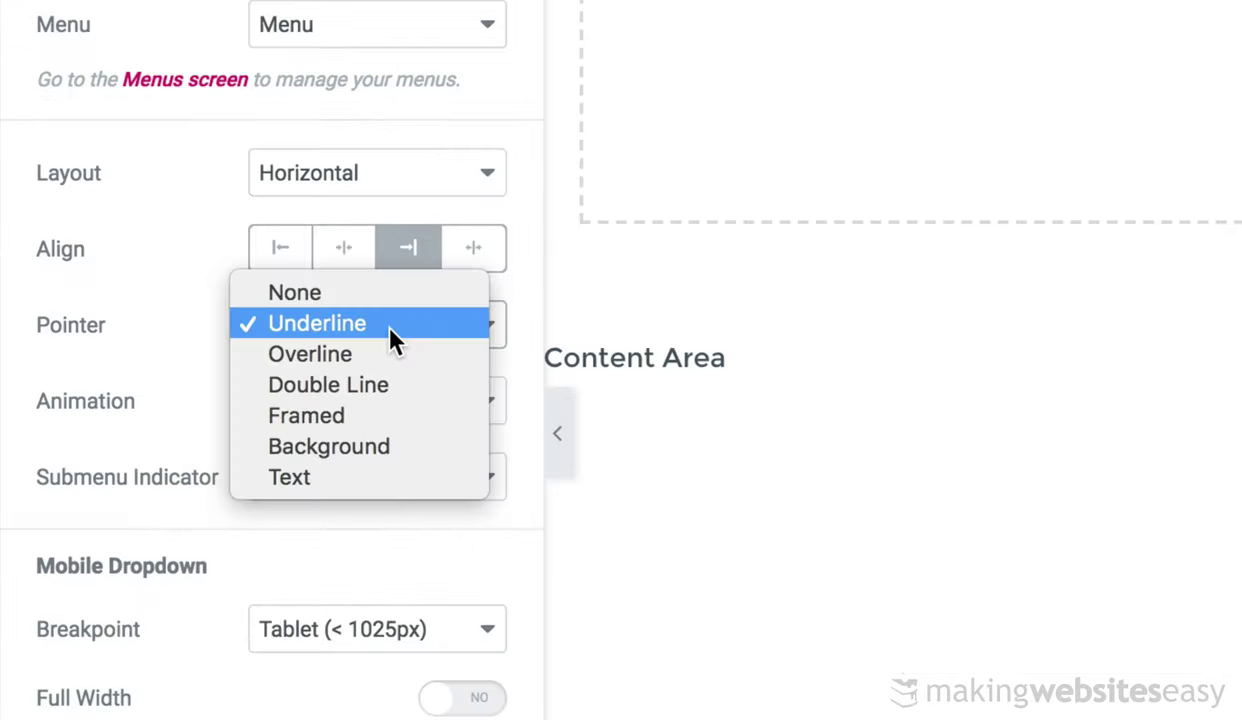
click(396, 478)
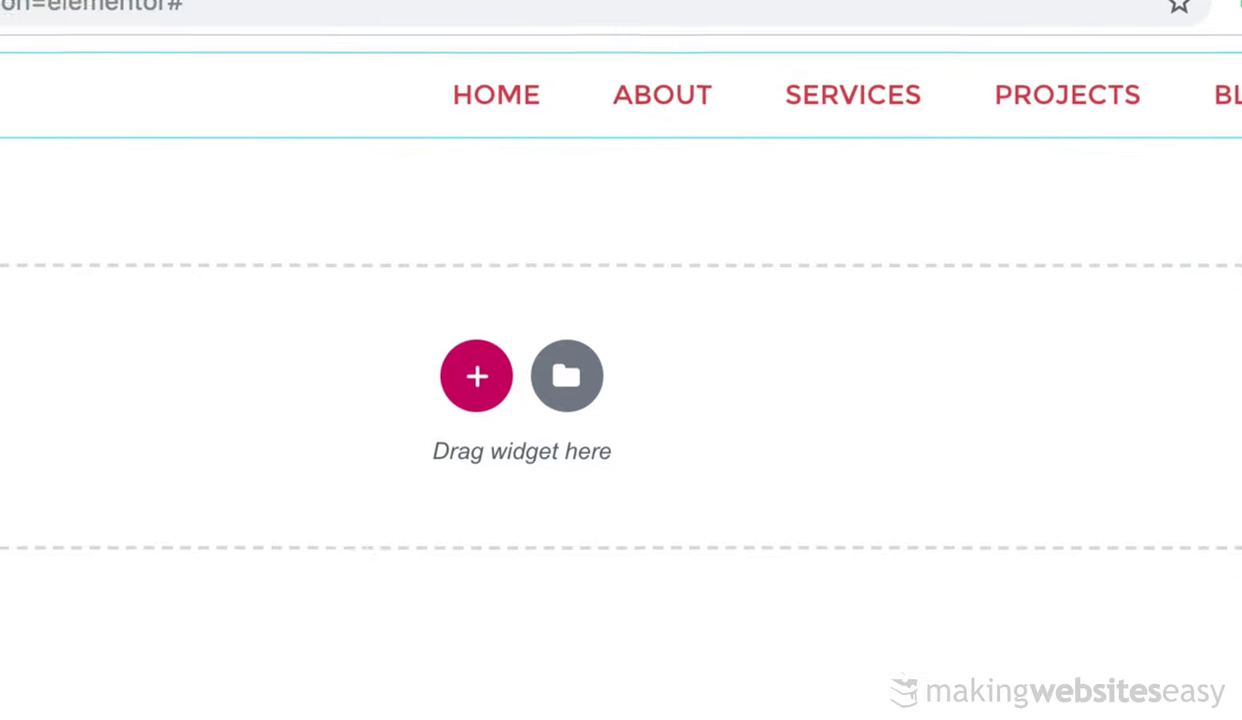
click(97, 455)
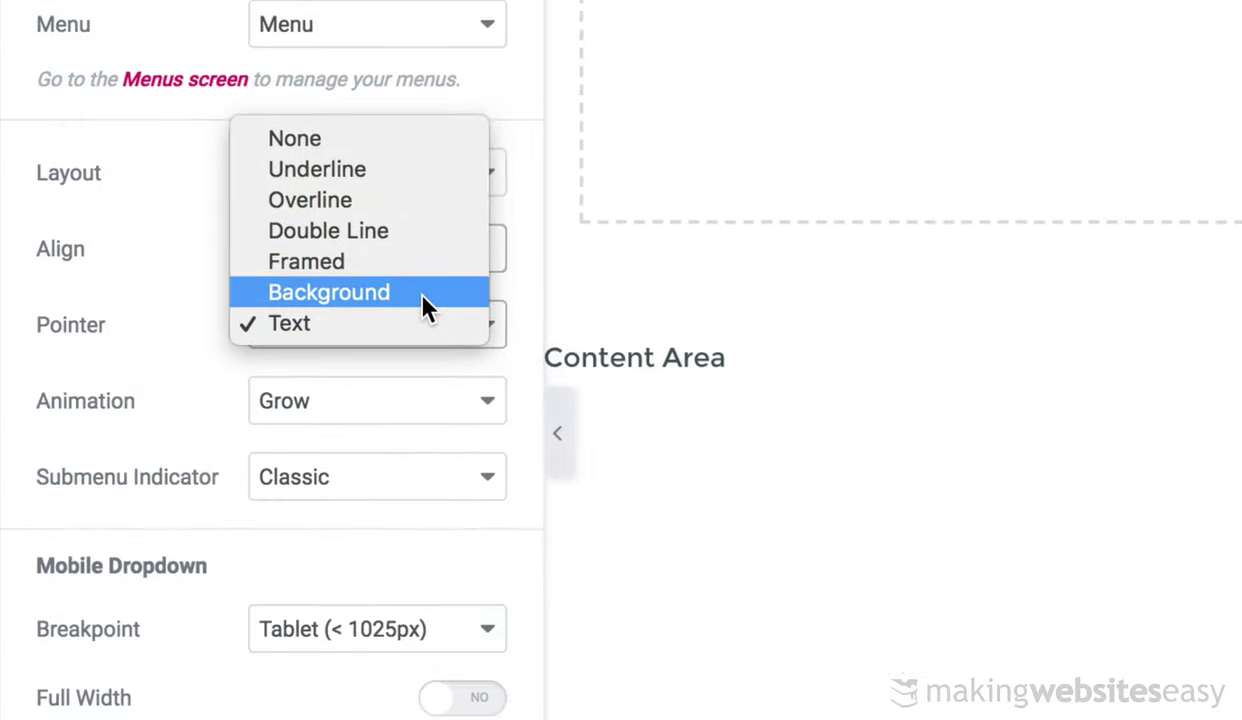
click(421, 300)
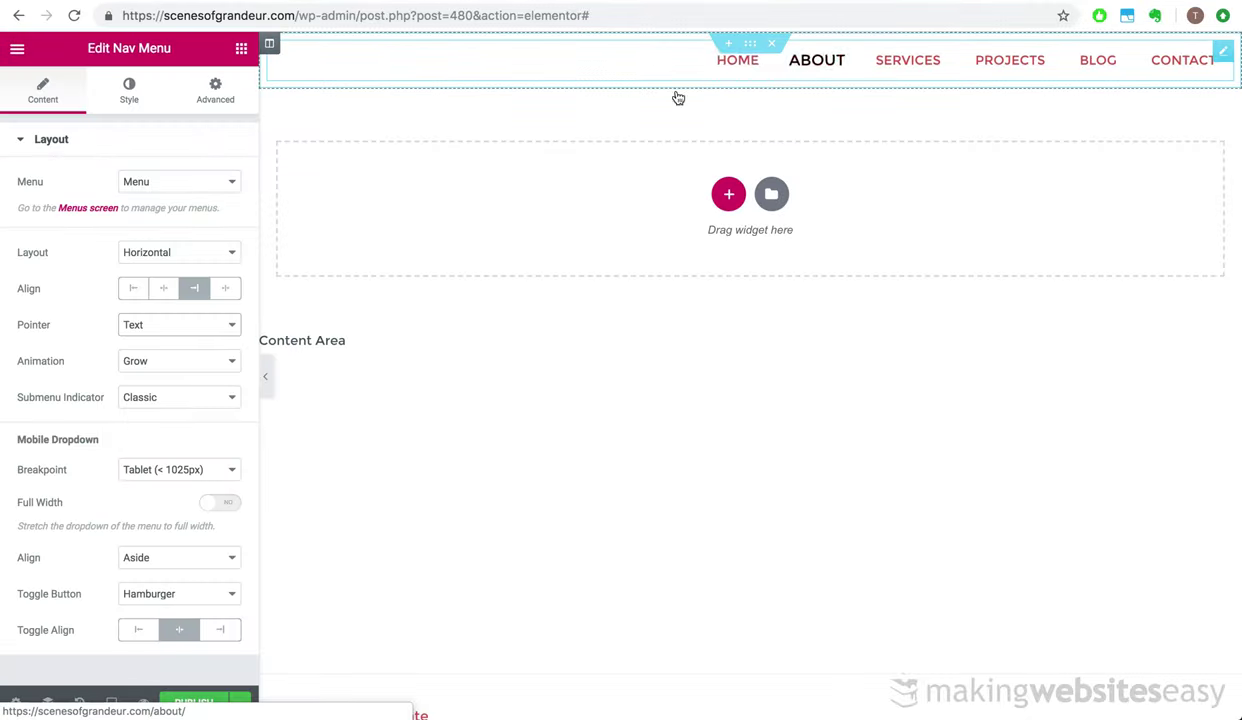
click(176, 362)
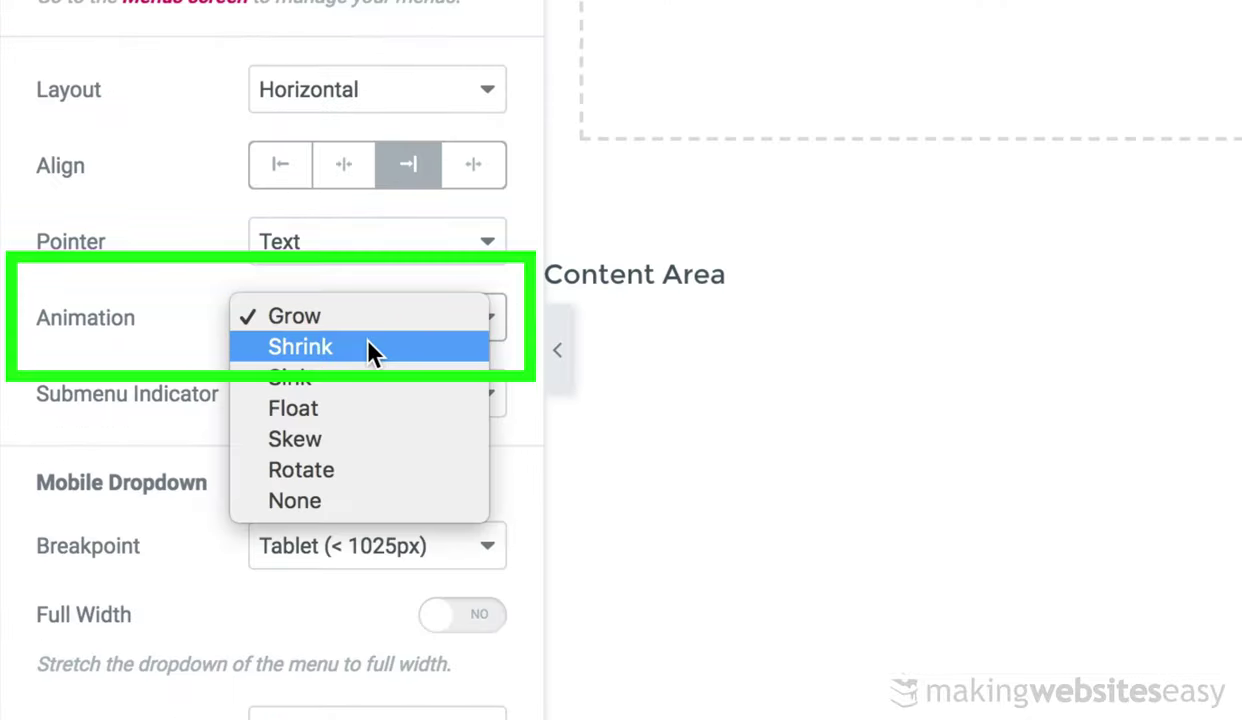
click(368, 347)
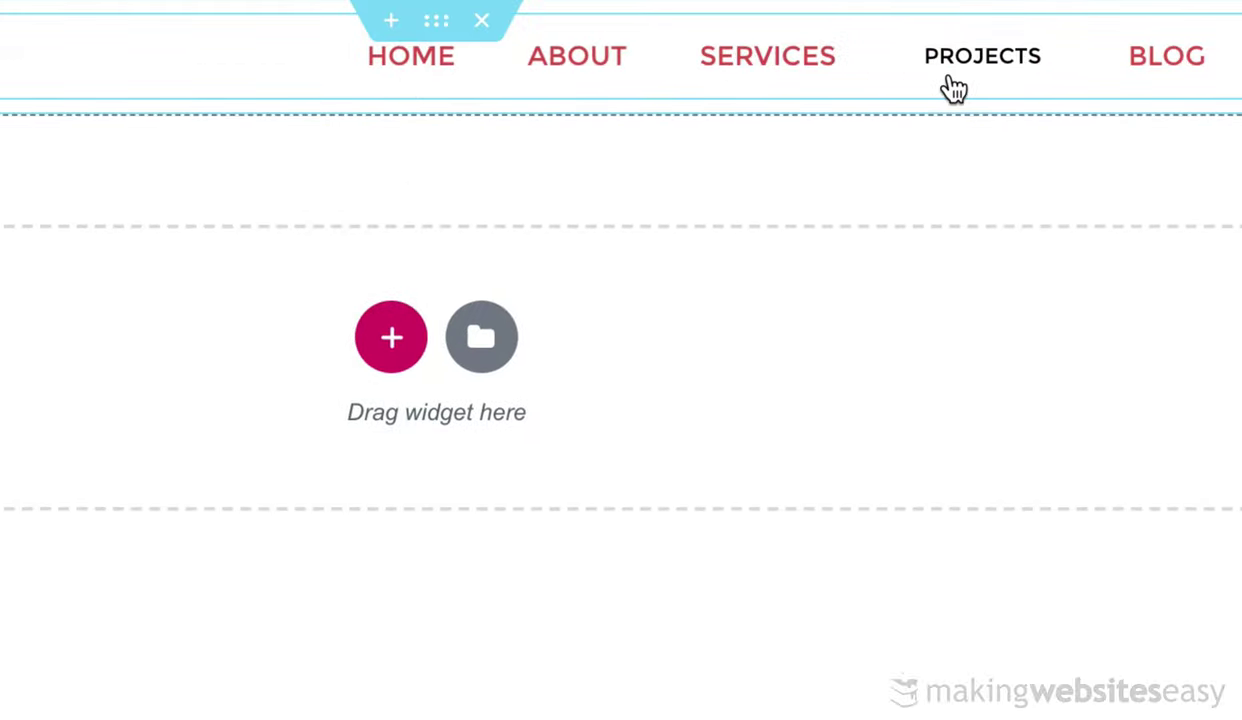
Color the nav menu's normal text green and its hover and active text blue (#4054b2)
click(120, 90)
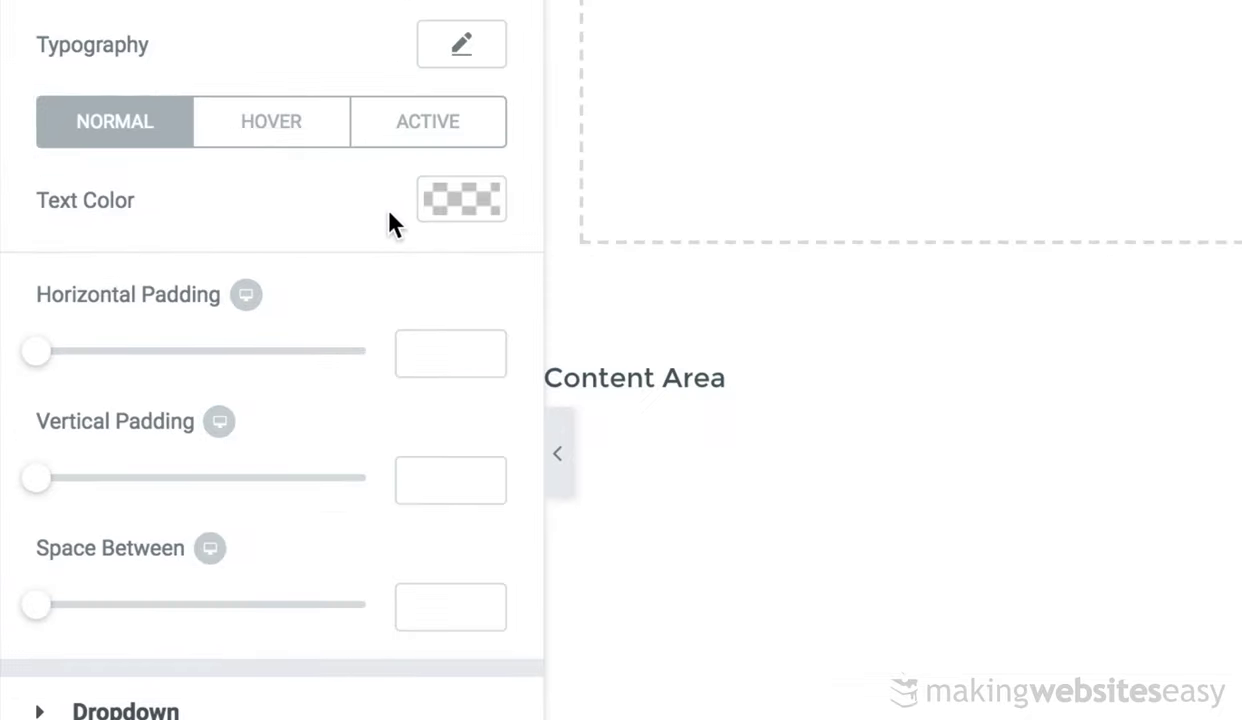
click(460, 199)
click(271, 121)
click(460, 196)
click(237, 627)
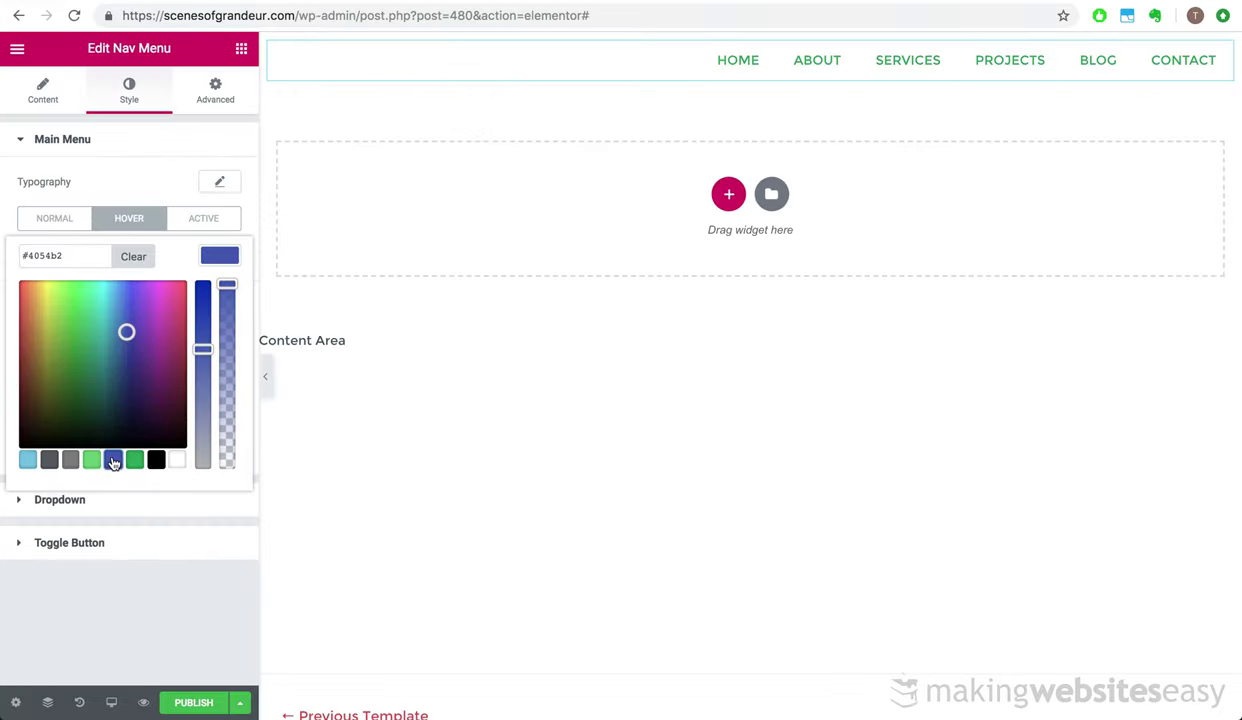
click(203, 218)
click(219, 256)
click(113, 459)
Set the nav menu's vertical padding to 34 and change its typeface through the typography settings
drag(17, 388, 125, 402)
click(218, 186)
click(172, 228)
click(169, 388)
click(172, 228)
click(165, 278)
click(174, 328)
click(176, 352)
click(220, 182)
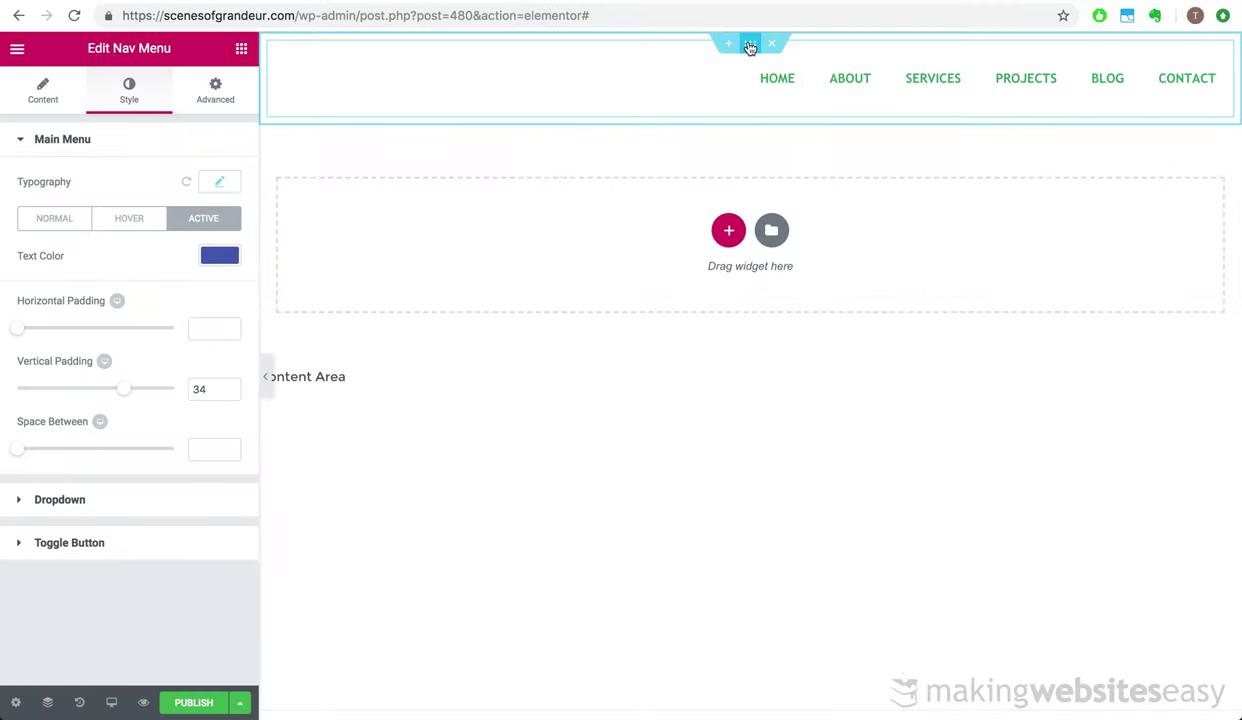
Give the header section a box shadow with a blur of 23
click(750, 45)
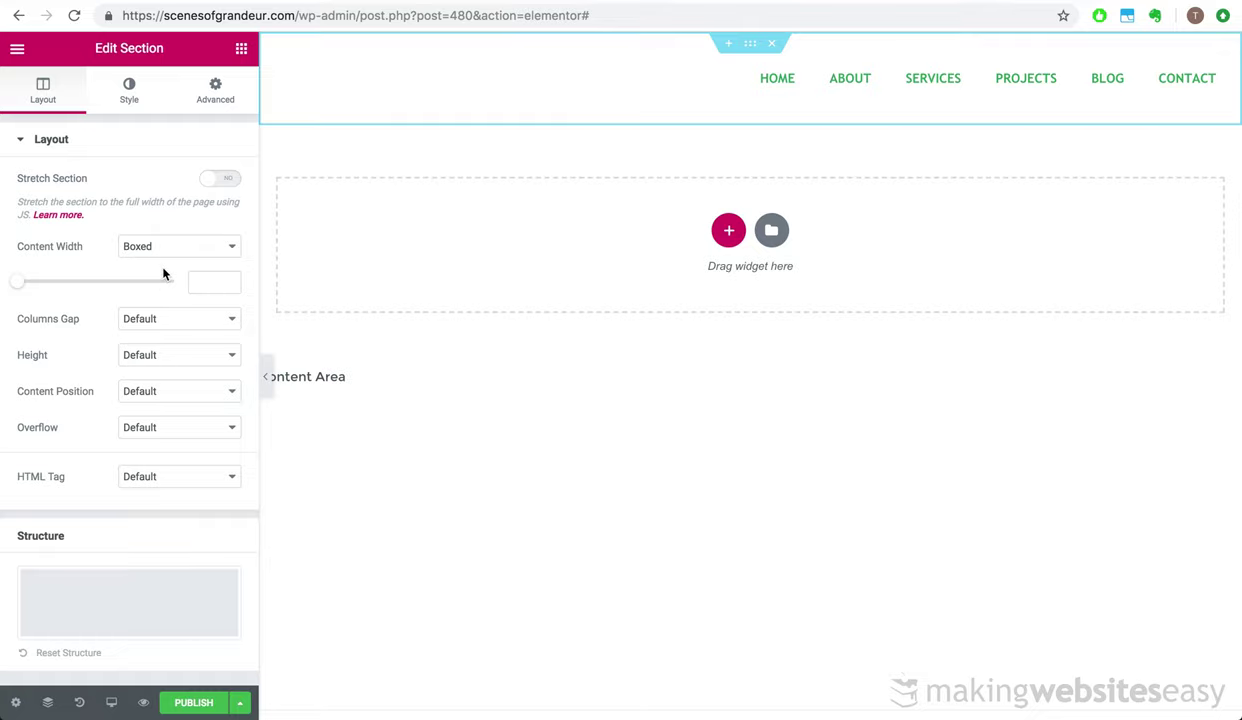
click(129, 90)
click(116, 276)
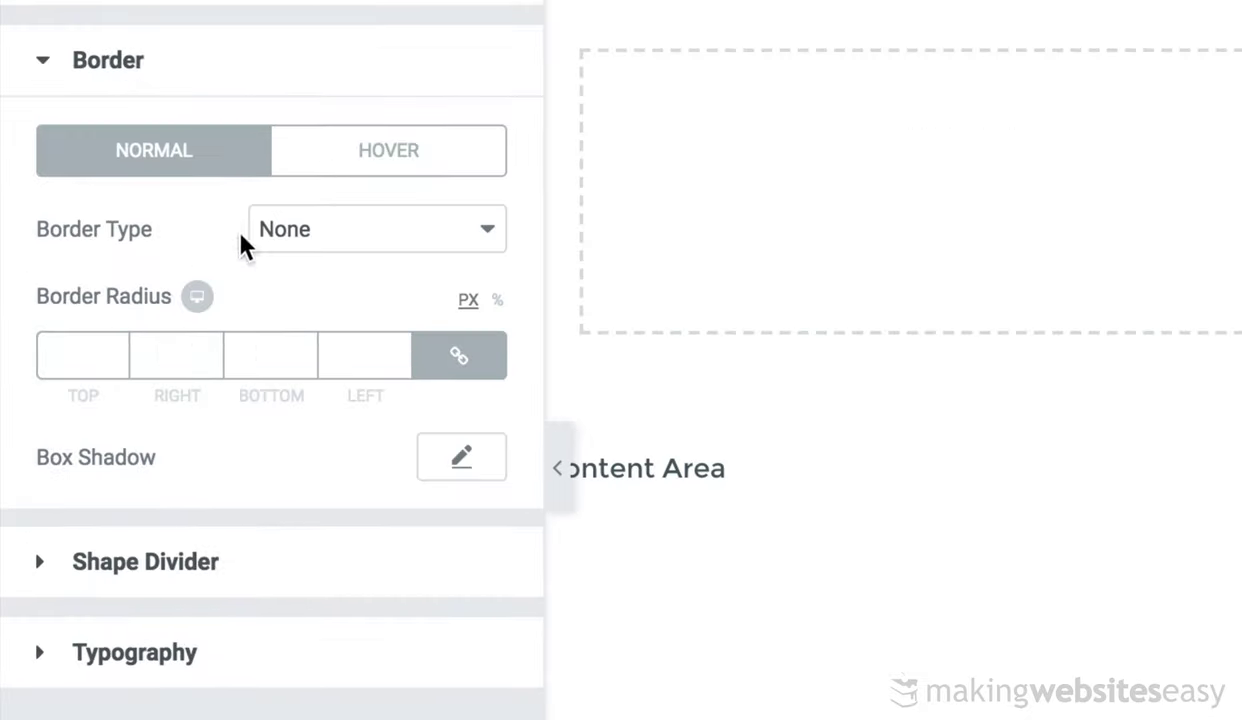
click(461, 457)
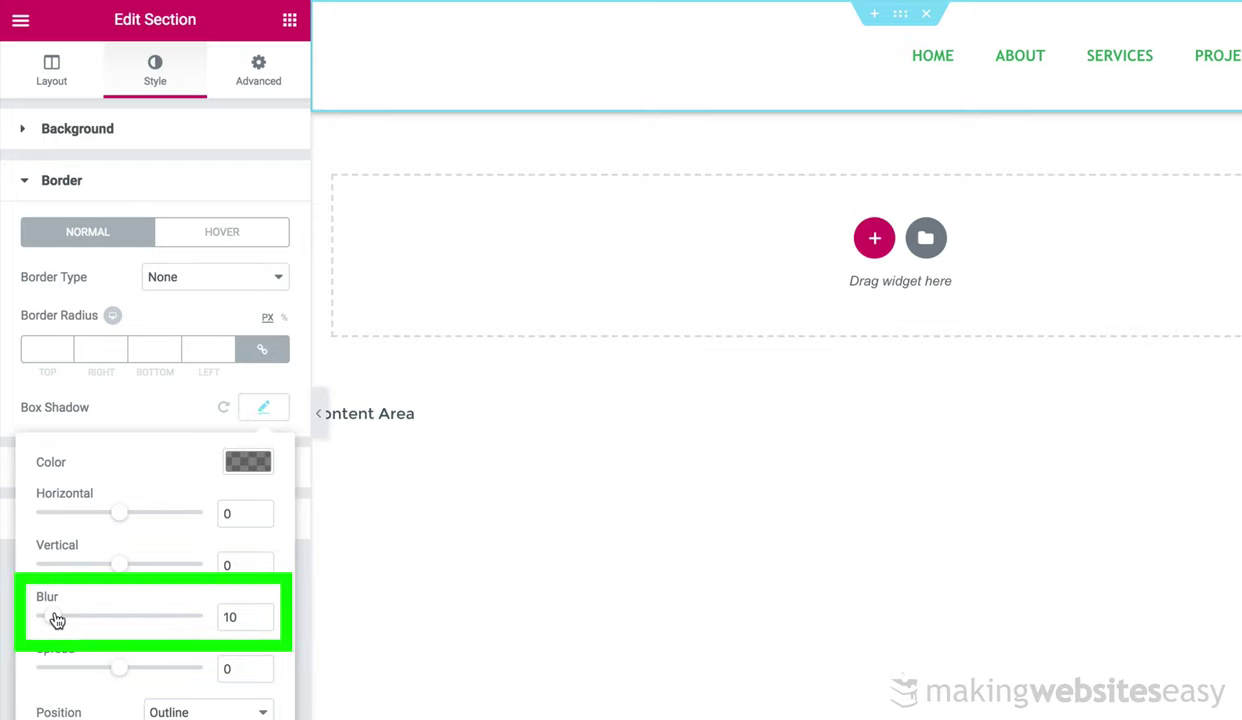
drag(57, 620, 78, 625)
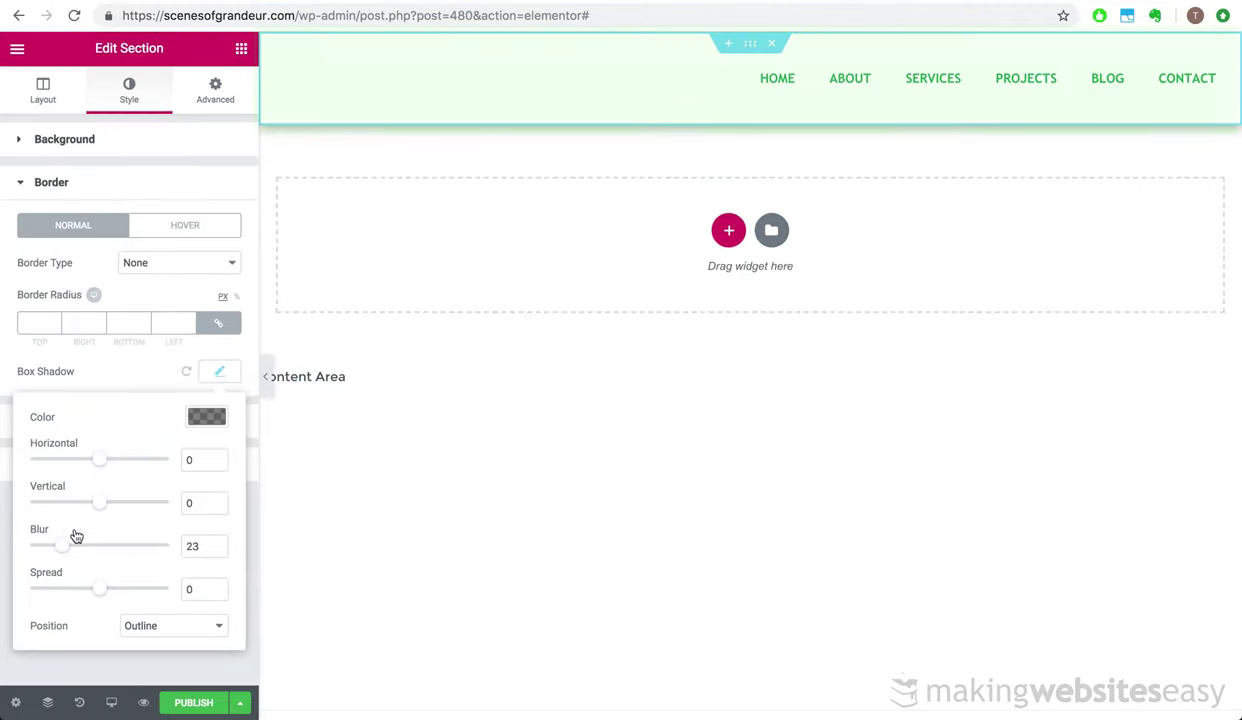
Make the header section sticky at the Top through its scrolling effect and check it while scrolling the page
scroll(500, 340, down, 2)
scroll(500, 340, up, 2)
scroll(542, 346, down, 2)
scroll(542, 346, up, 2)
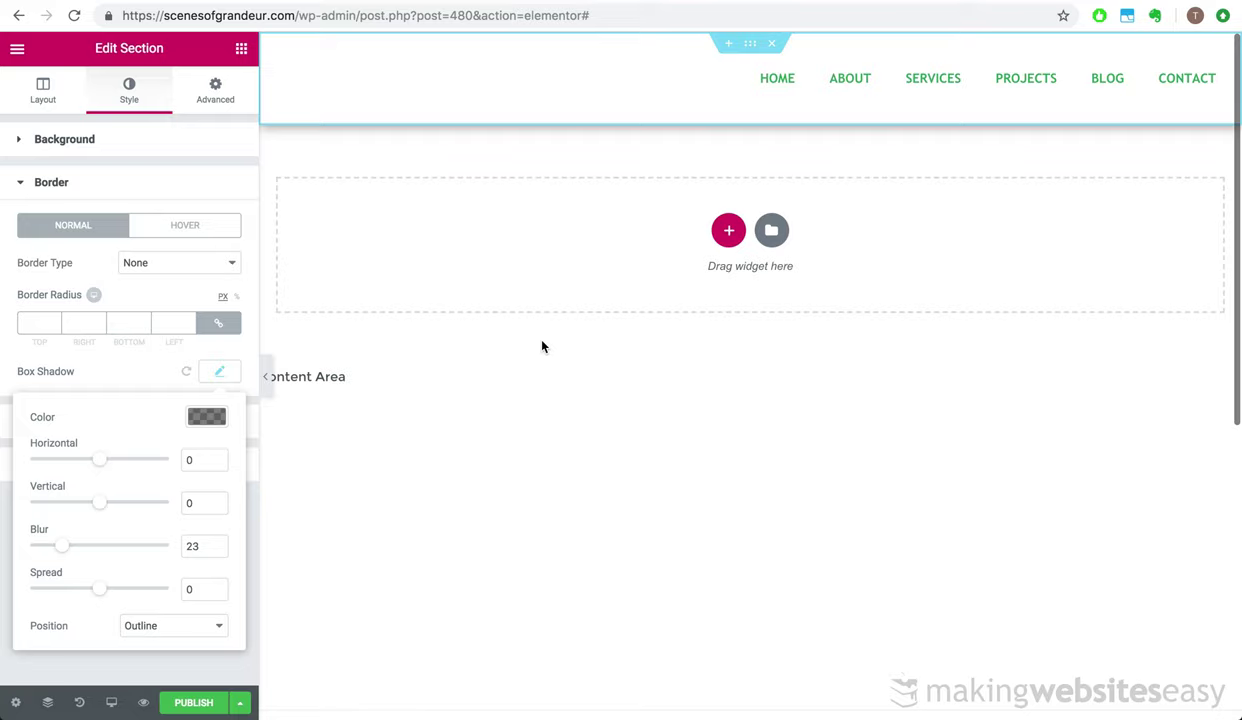
click(226, 87)
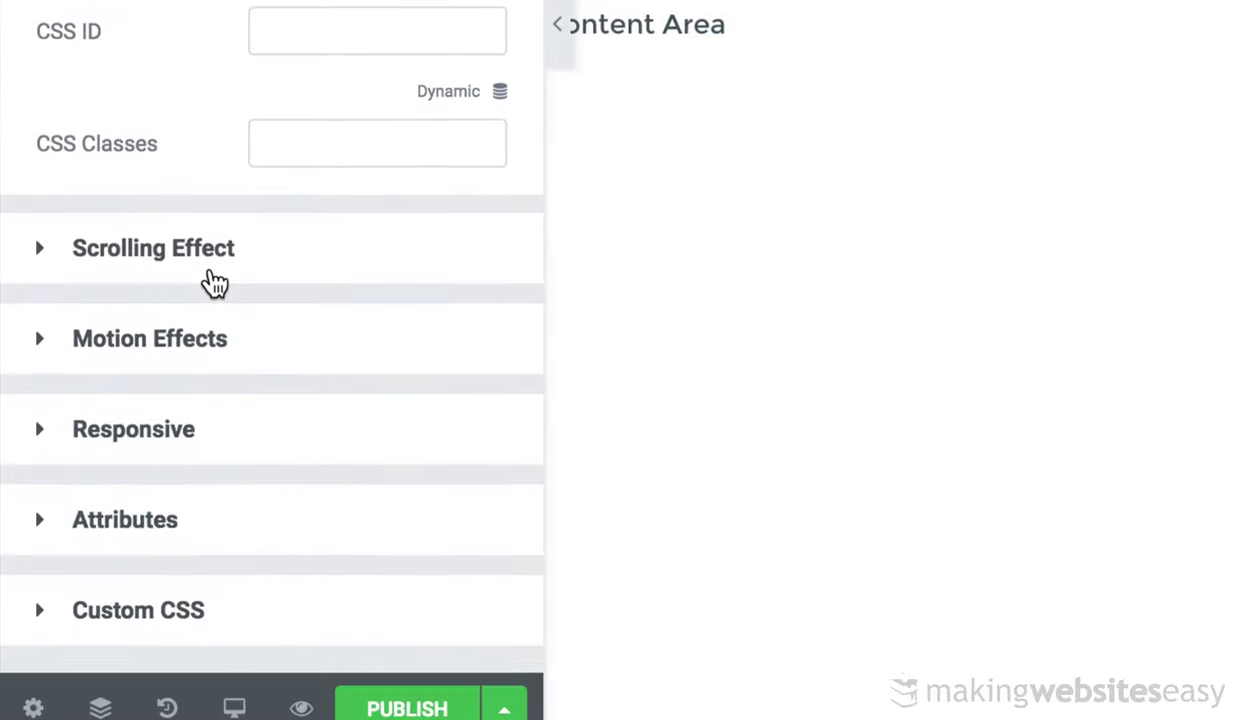
click(215, 255)
click(212, 207)
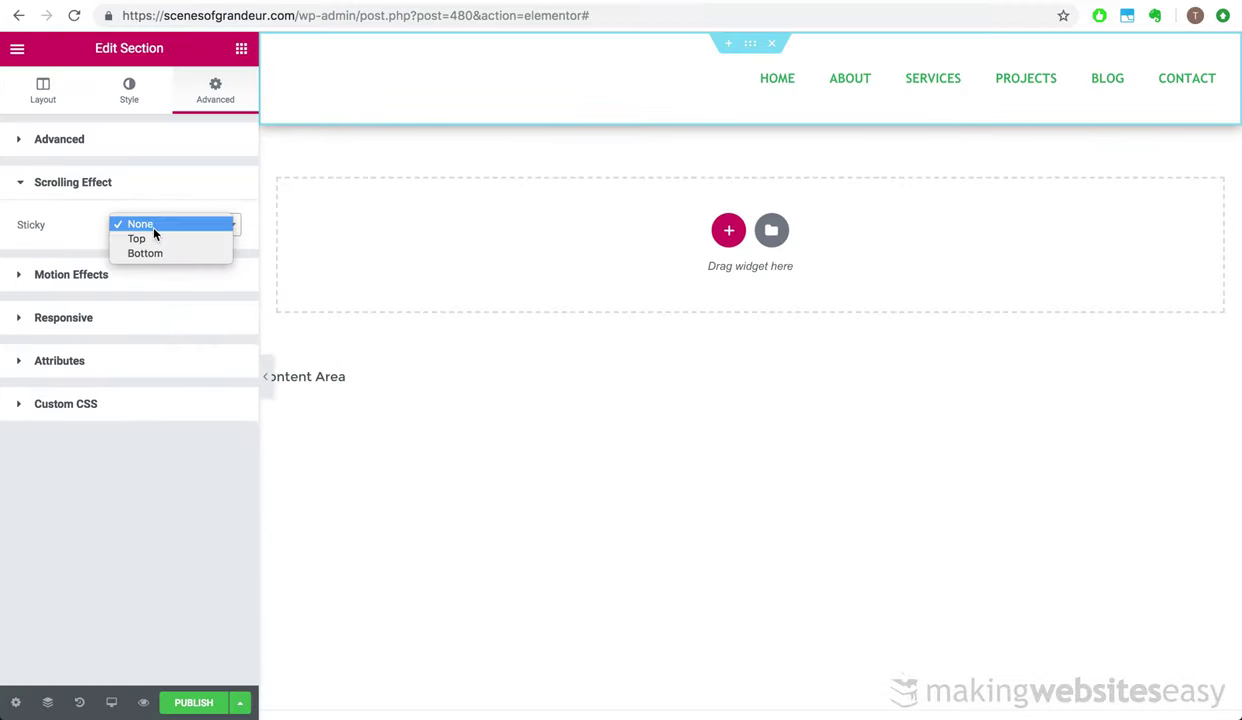
click(158, 238)
scroll(521, 247, down, 3)
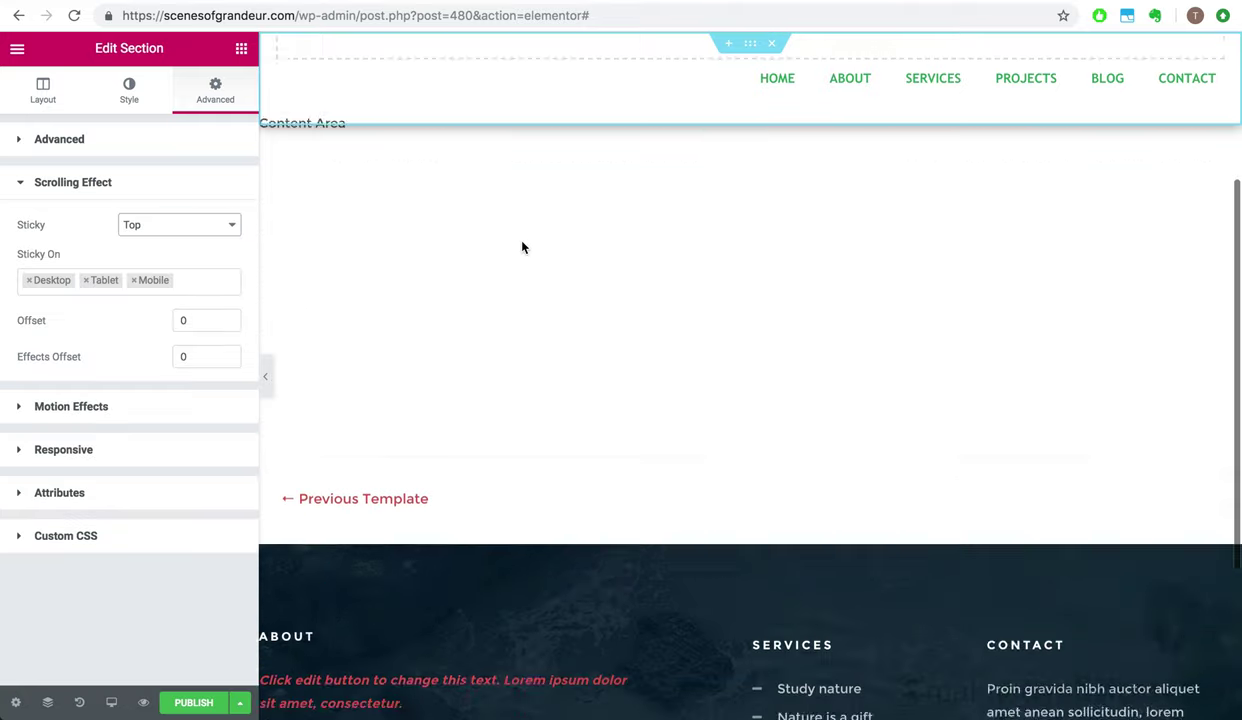
Give the header section a classic white background with slightly reduced opacity
scroll(521, 247, up, 5)
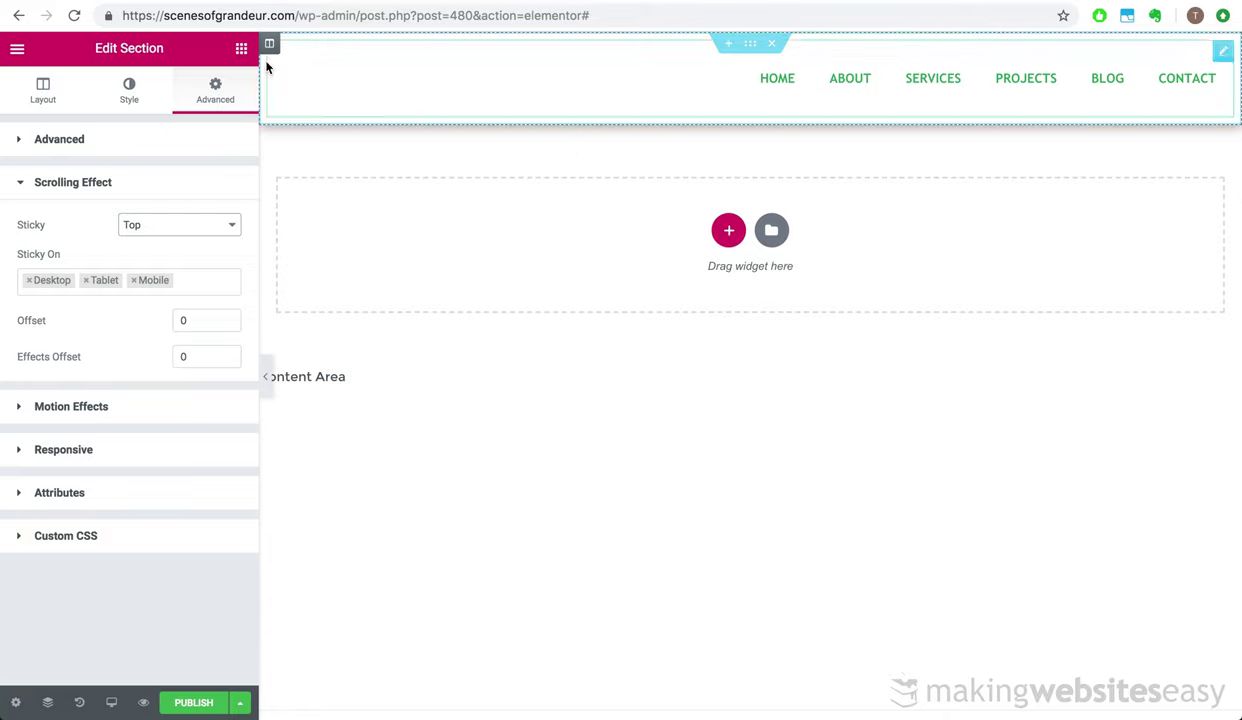
click(131, 105)
click(136, 218)
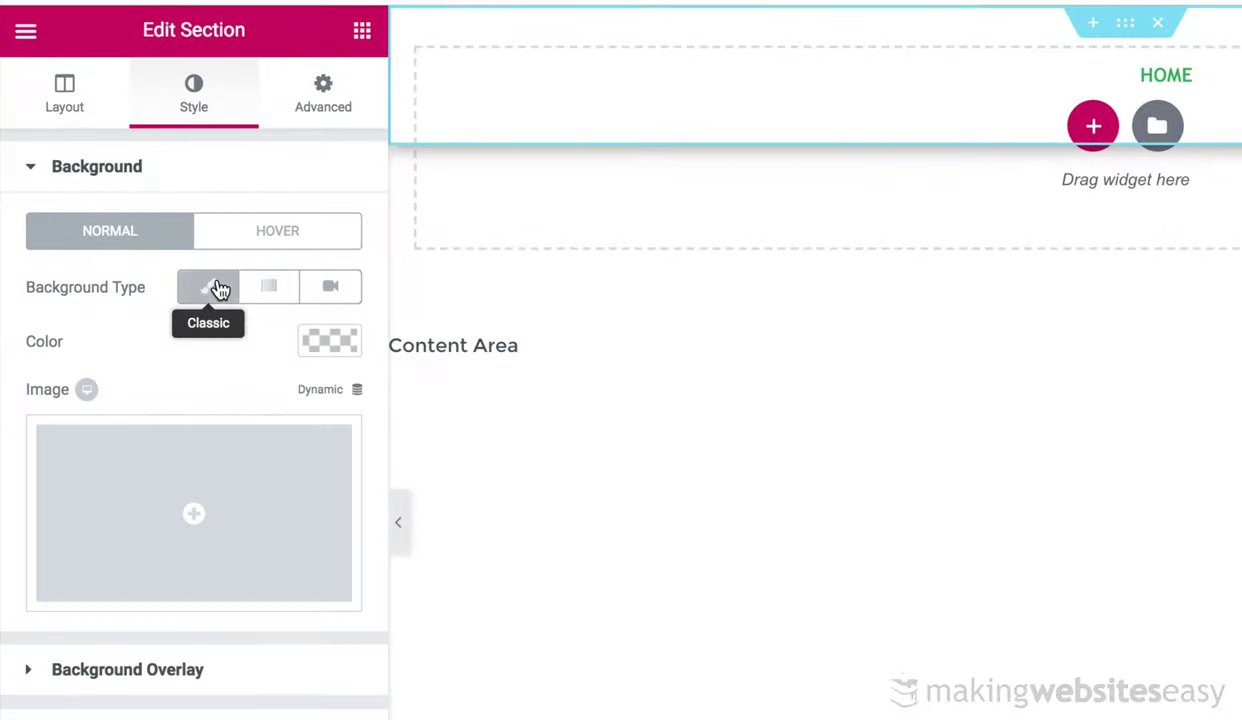
click(328, 343)
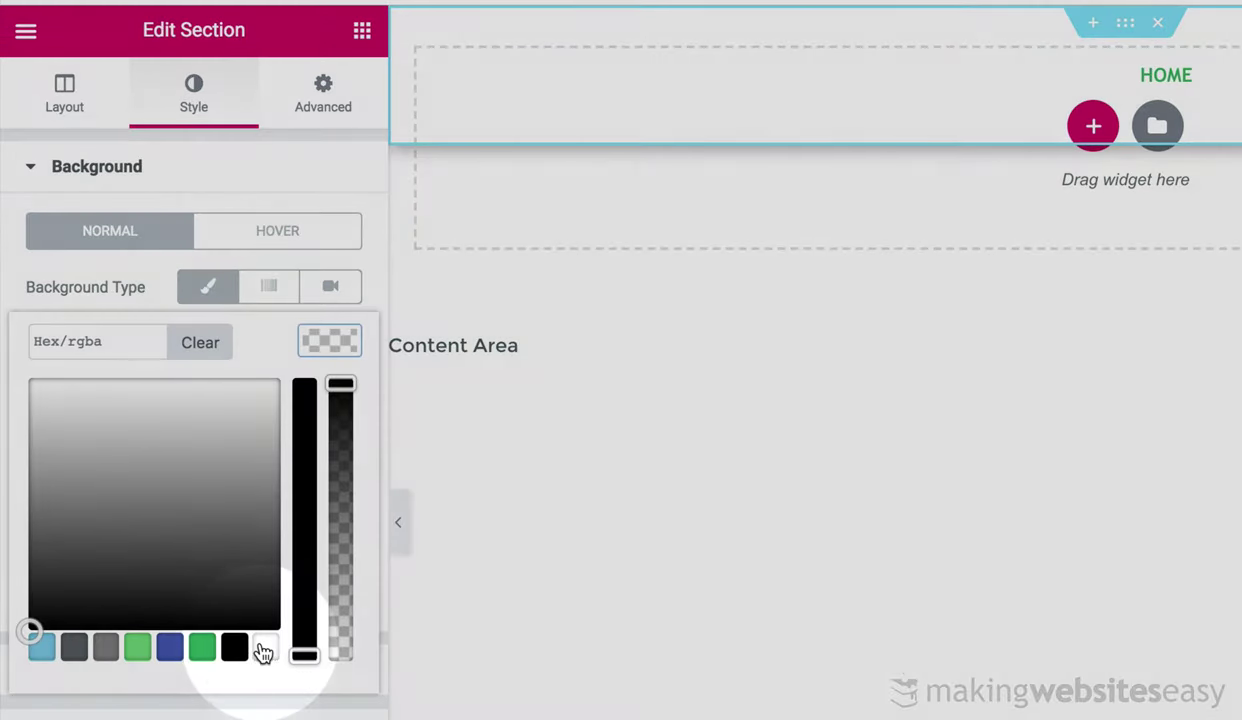
click(264, 650)
drag(346, 387, 343, 443)
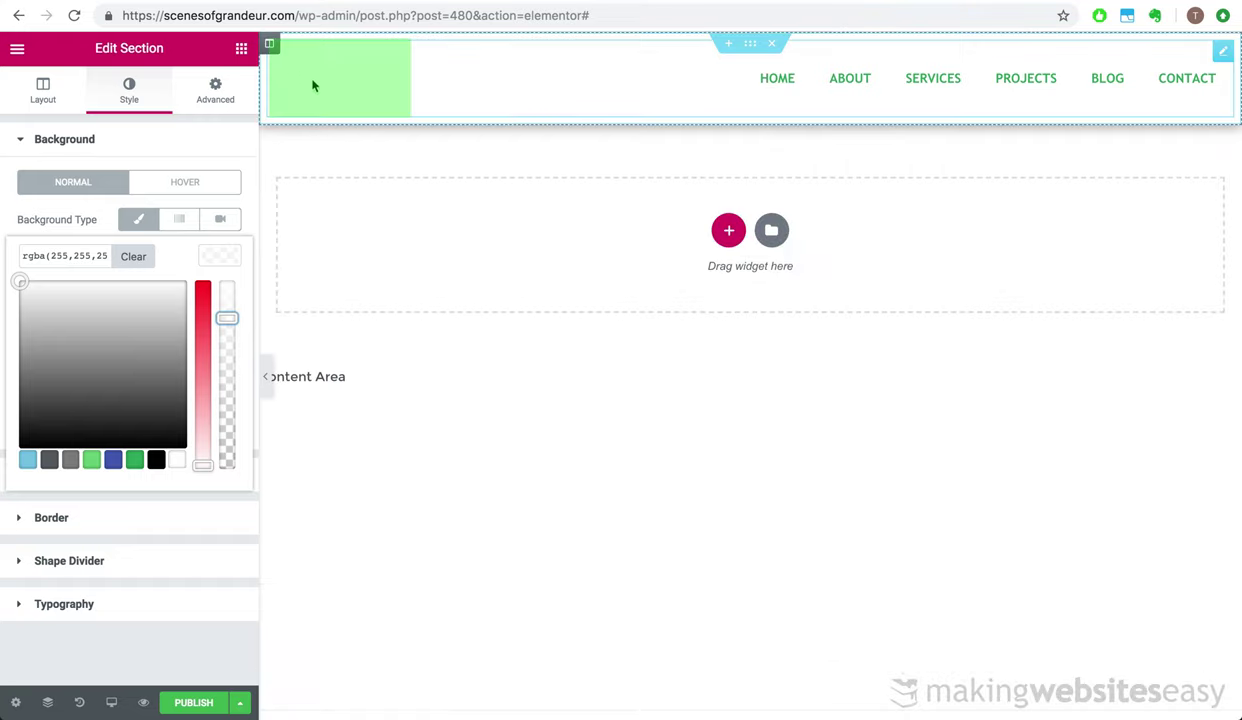
Add a new column to the header section, move it in front of the menu column and narrow it to about a quarter of the width
click(270, 46)
right_click(270, 46)
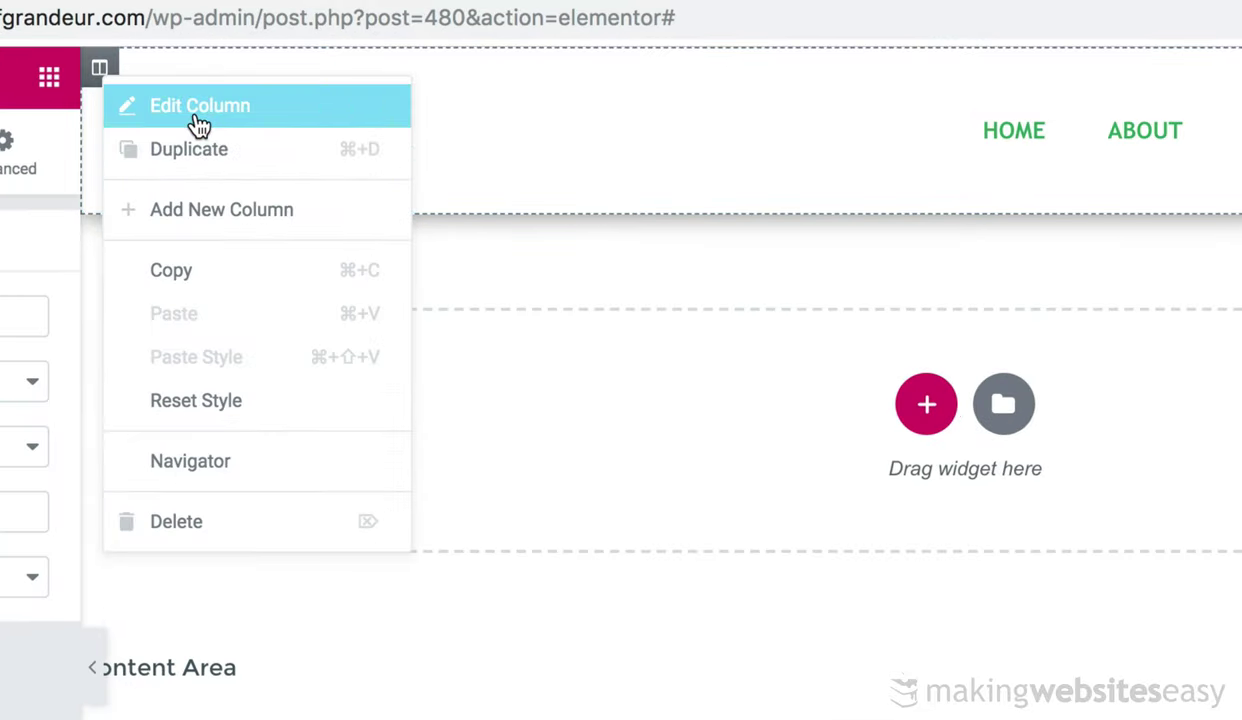
click(190, 149)
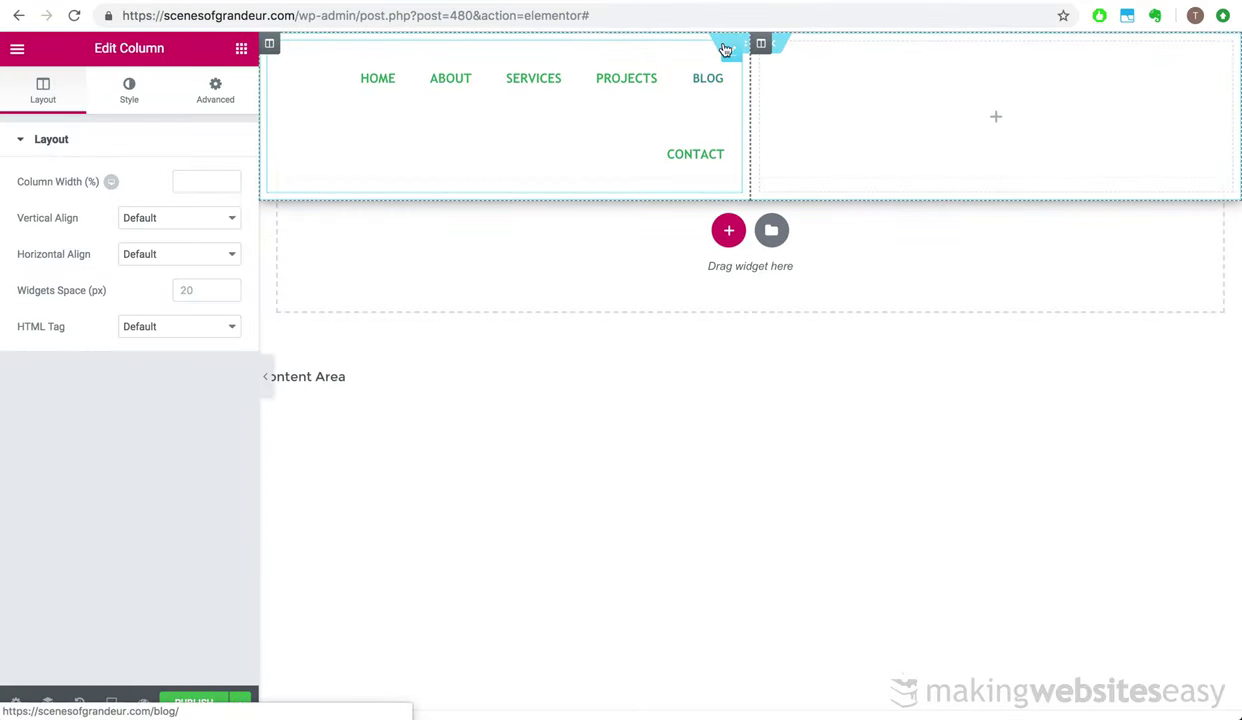
drag(762, 44, 298, 68)
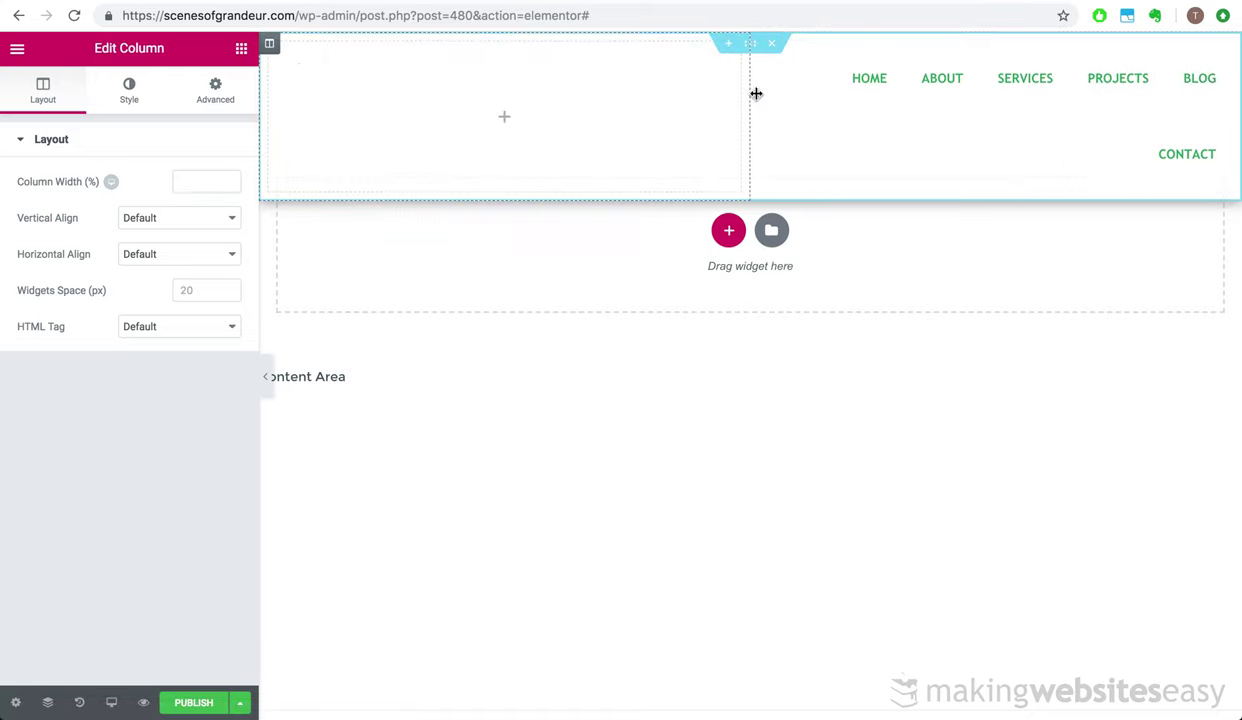
drag(750, 95, 531, 97)
Search the widgets for "logo" and place the Site Logo widget in the empty header column
click(396, 80)
click(97, 112)
text(fogo)
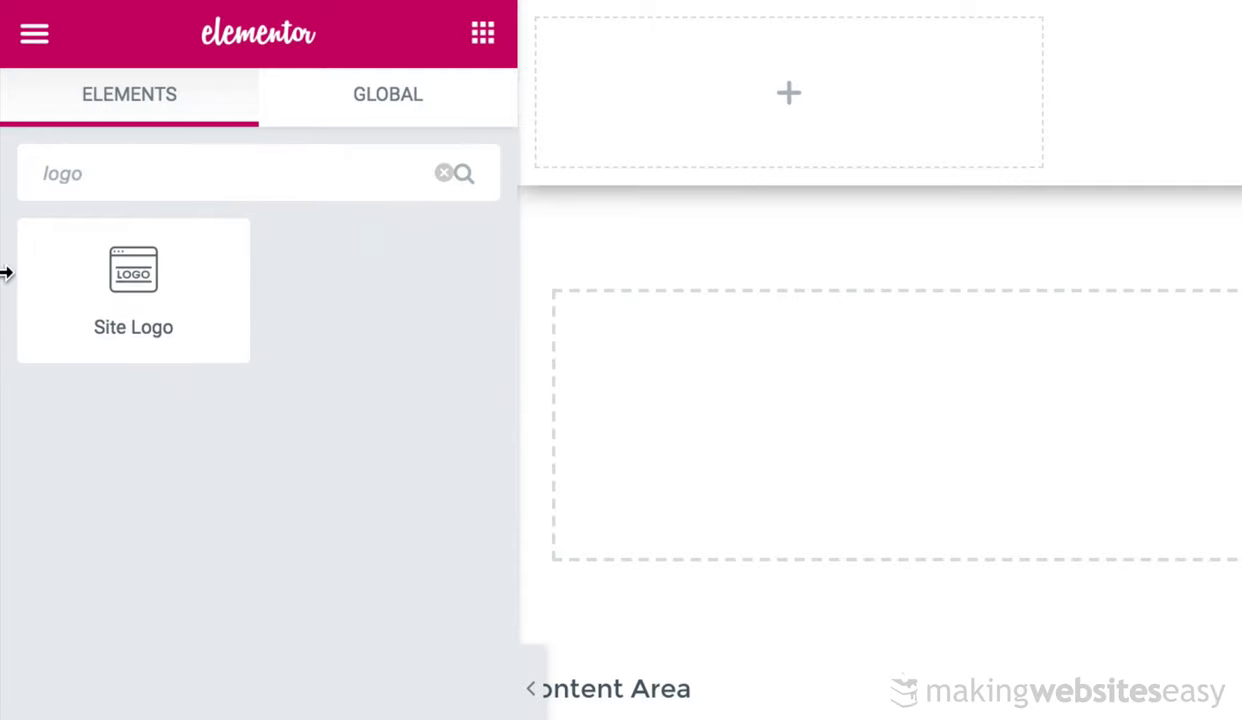
drag(177, 294, 815, 91)
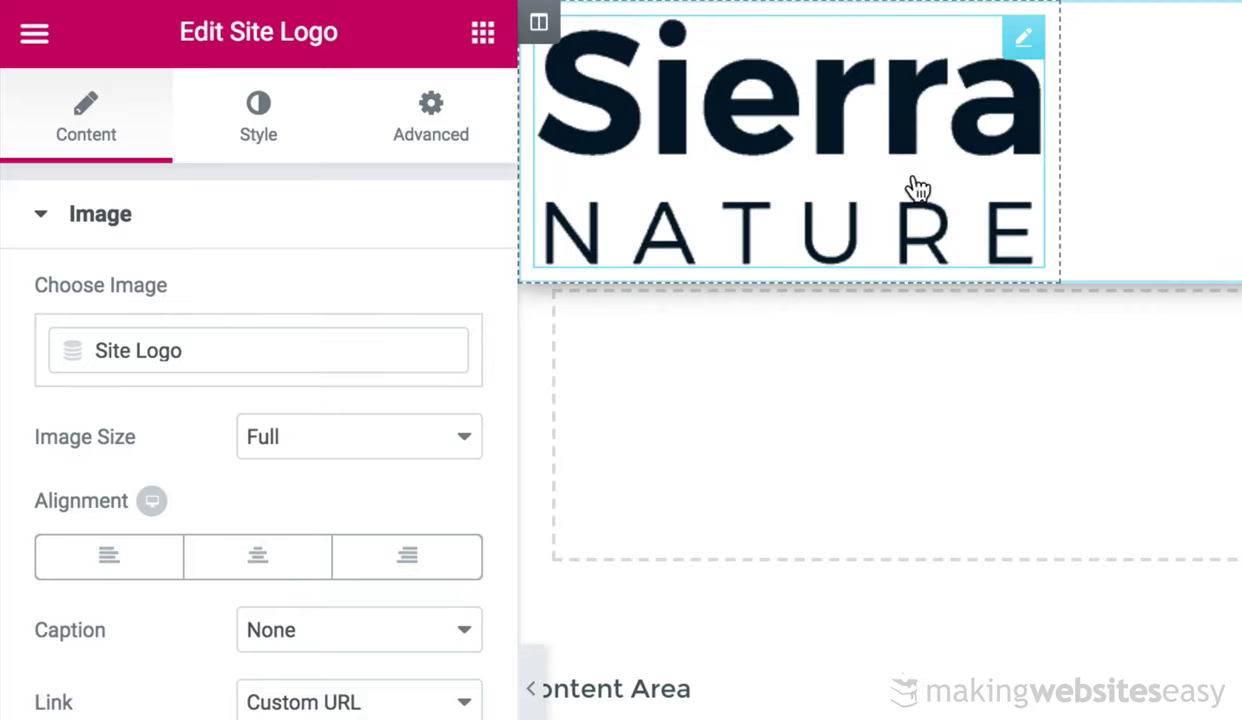
Set the site logo's image size to Custom with a width of 50 and apply it
click(330, 437)
click(340, 319)
click(340, 437)
click(368, 590)
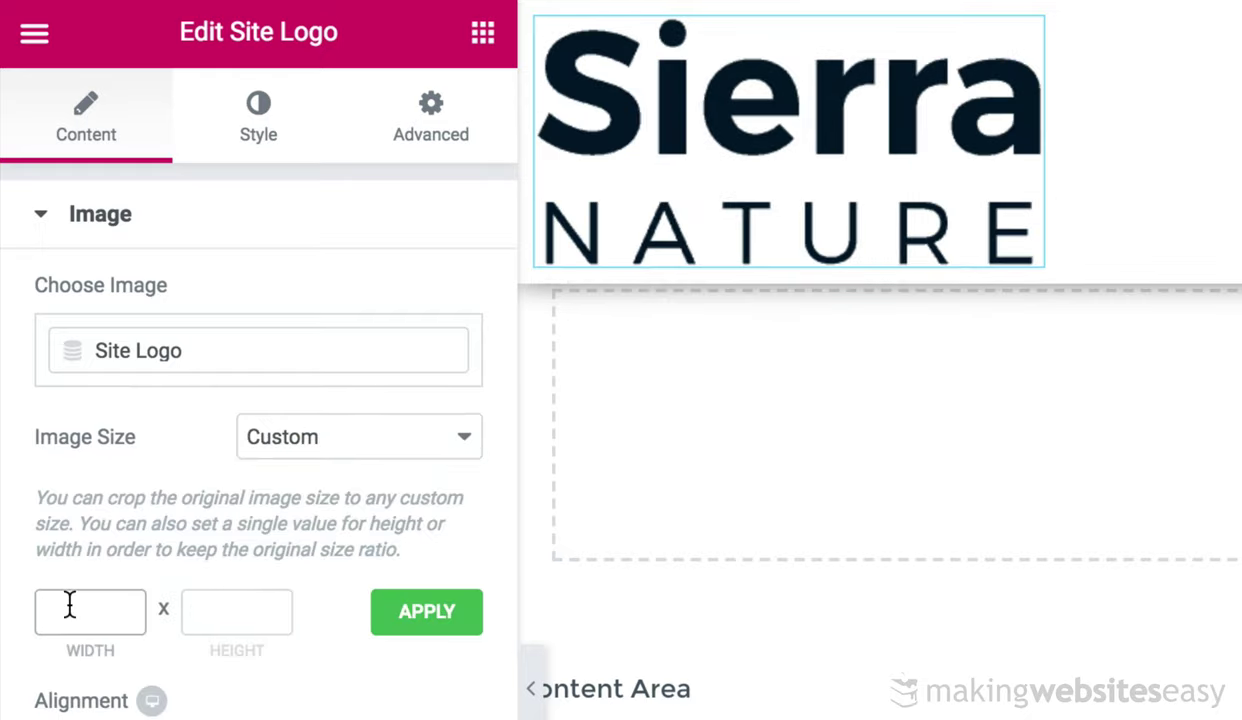
text(50)
click(406, 626)
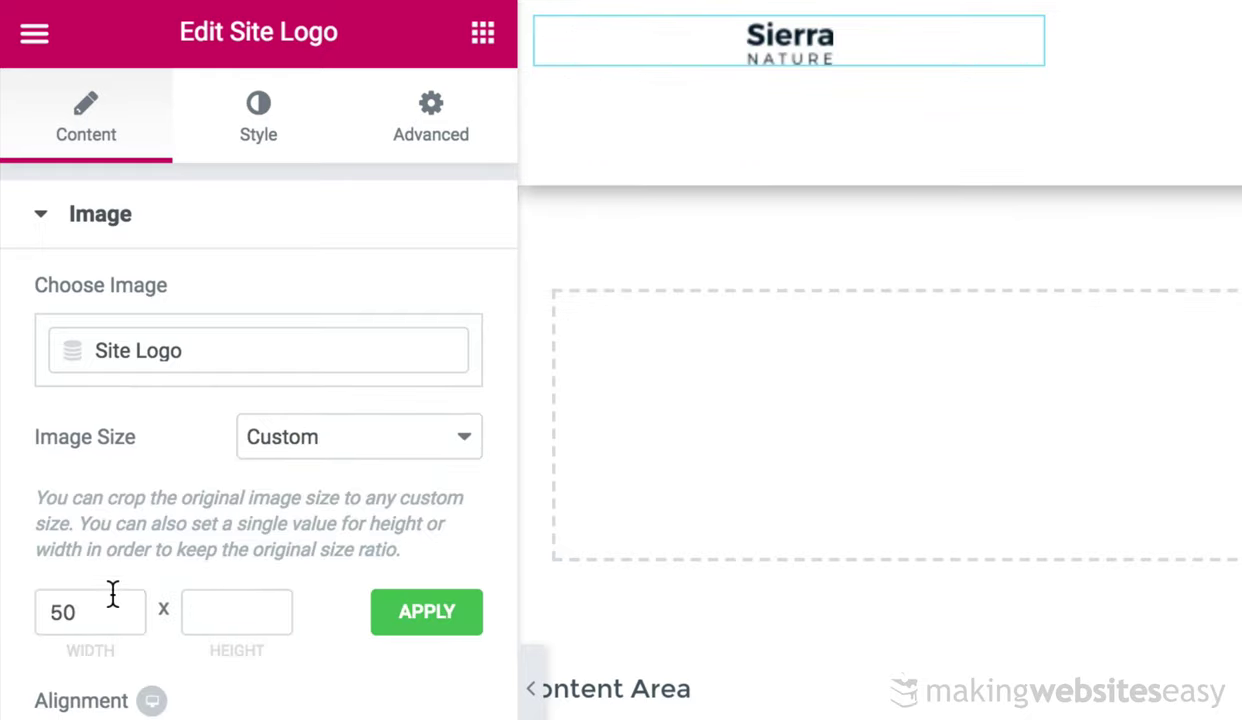
Set the site logo's style width to 53%
click(252, 148)
drag(35, 344, 200, 345)
click(75, 142)
click(258, 118)
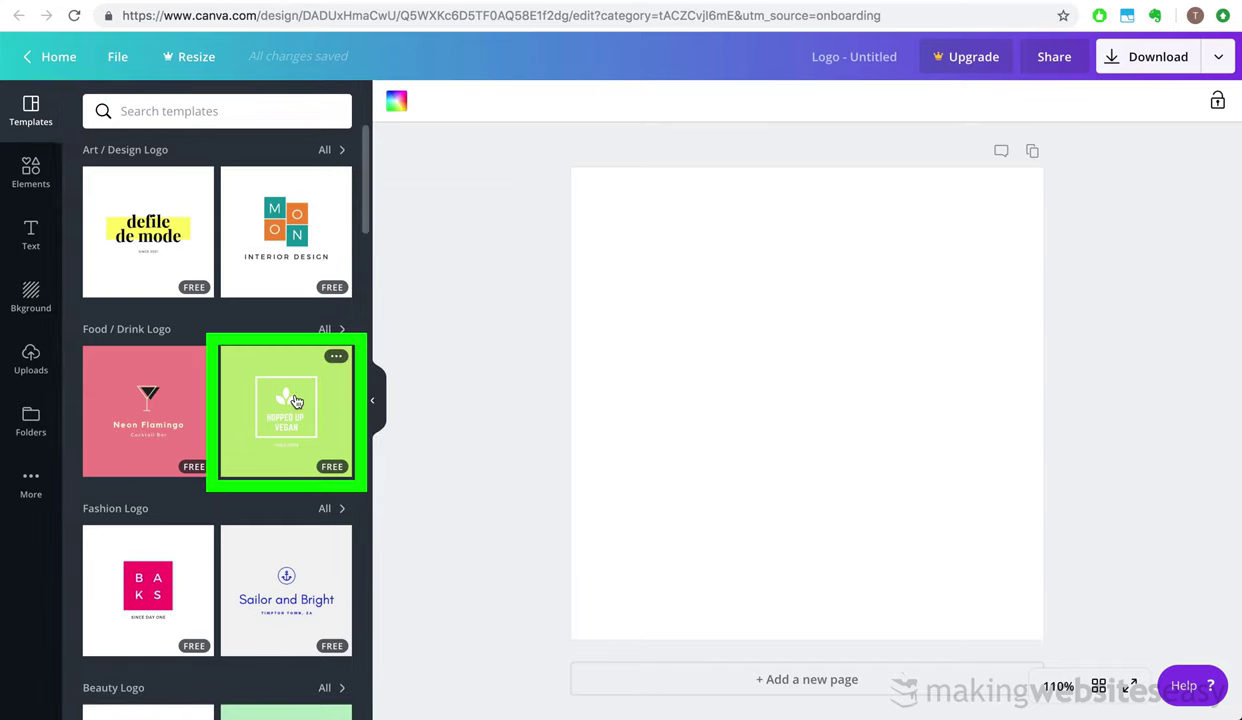
Switch to Canva and apply the Food / Drink template "Hopped Up Vegan" to the blank logo design
drag(292, 410, 693, 369)
click(789, 432)
key(super+z)
key(super+shift+z)
Recolor the template's frame, leaf icon and texts light green and make its background white
click(1113, 101)
click(807, 241)
click(796, 287)
click(396, 101)
click(146, 159)
click(145, 159)
click(613, 101)
click(704, 183)
click(396, 101)
click(334, 226)
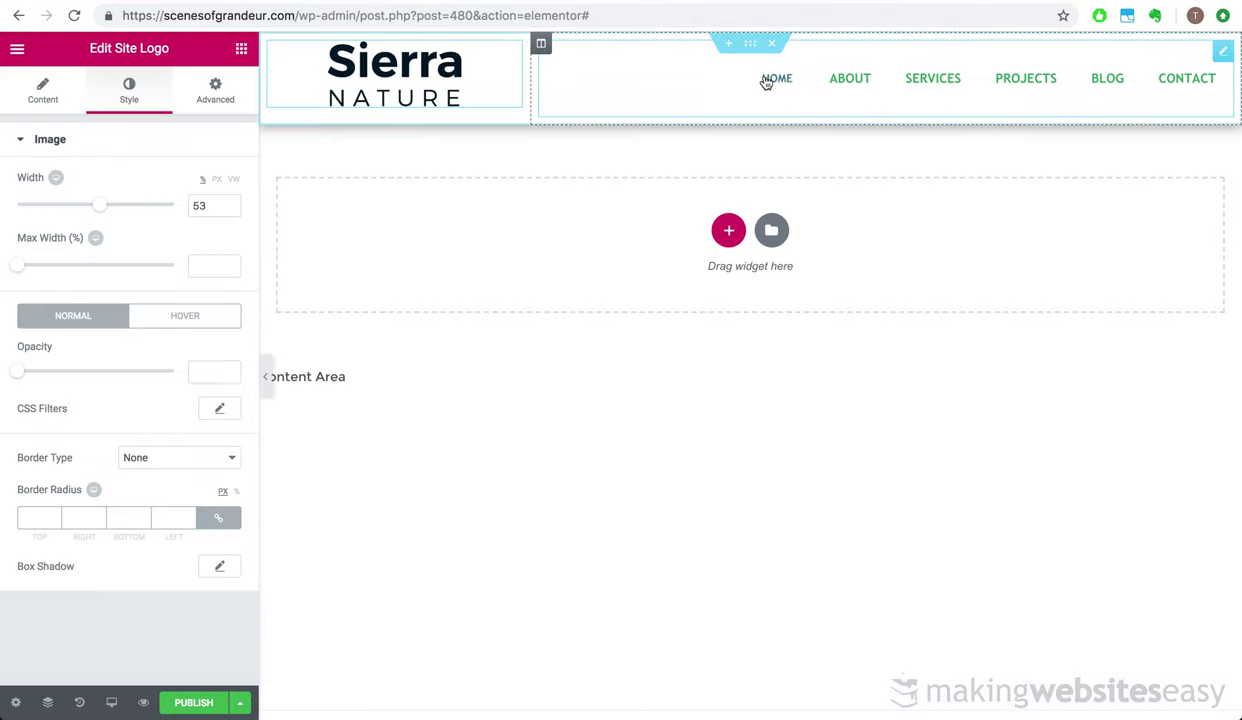
Switch to Elementor and copy the nav menu's normal text color code #23a455
click(768, 82)
click(219, 255)
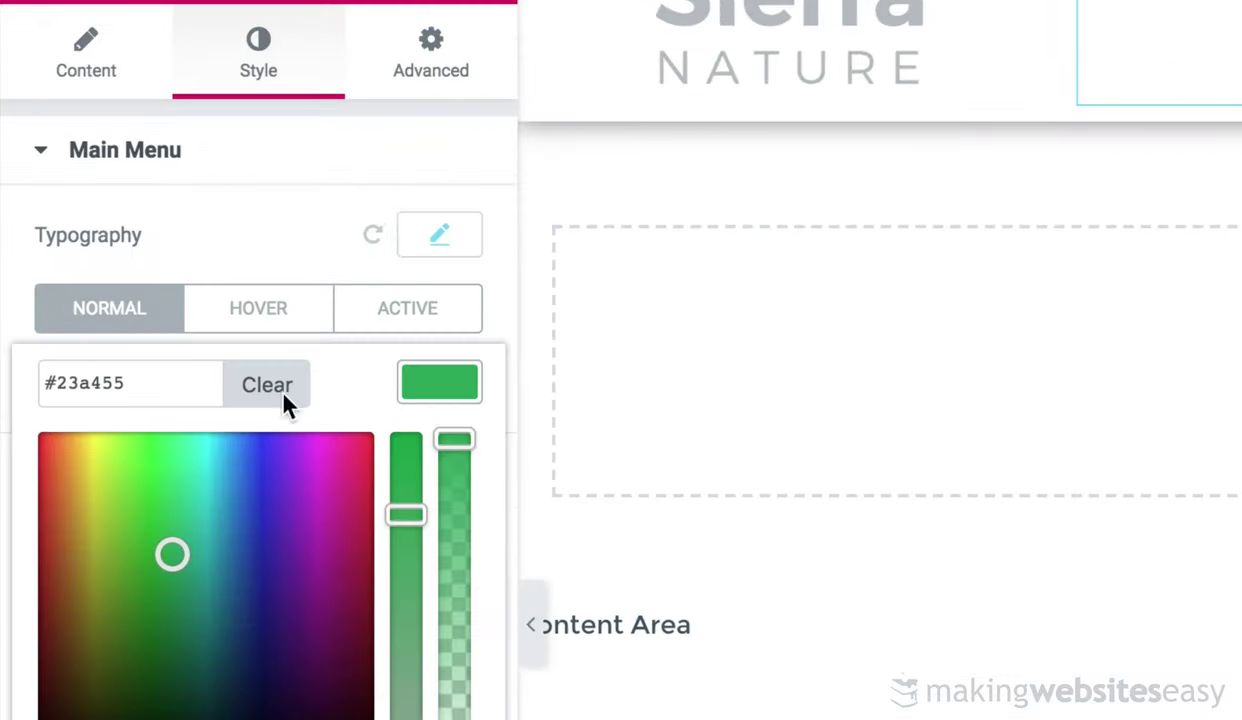
drag(134, 375, 5, 374)
key(ctrl+c)
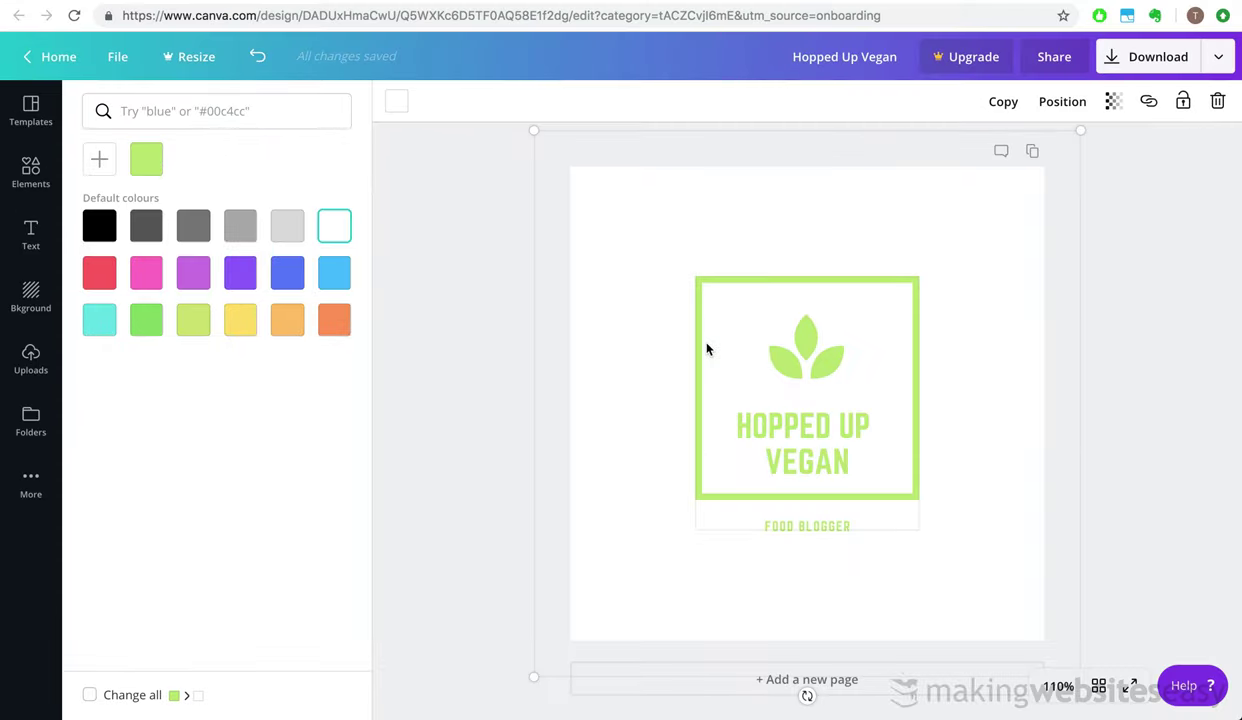
Back in Canva, recolor the logo's frame, leaf icon and texts with the copied green #23a455
click(699, 346)
click(113, 167)
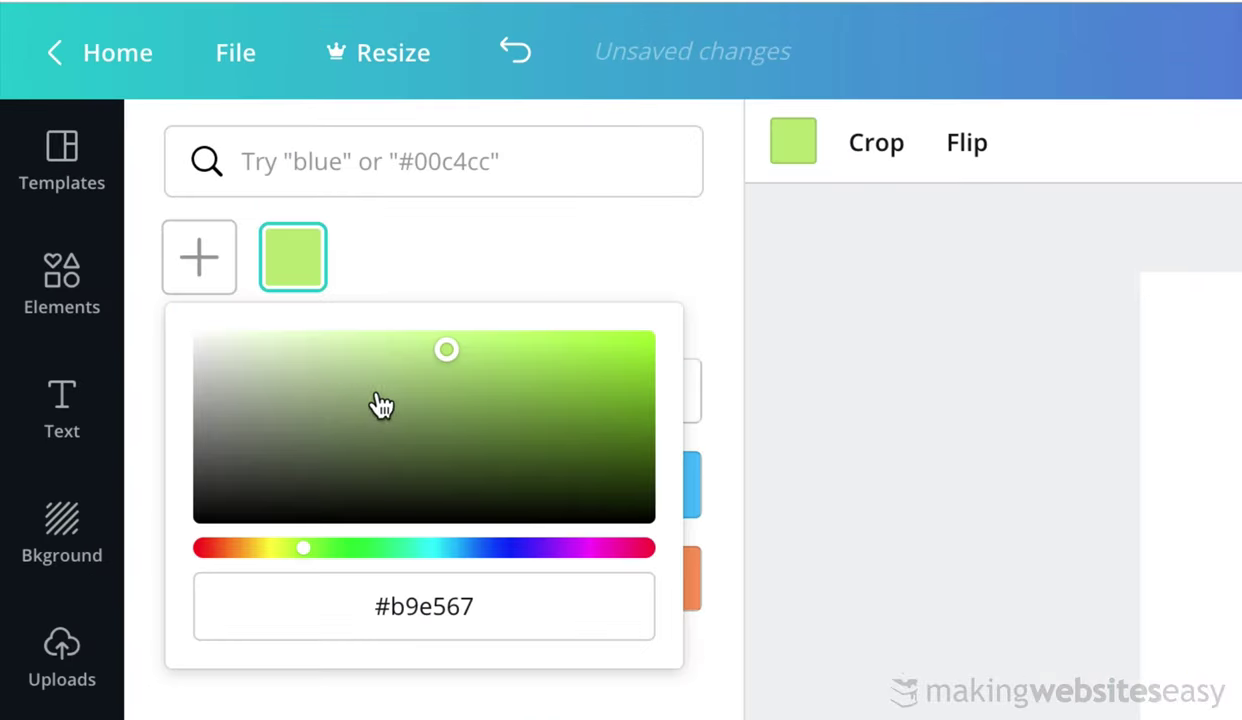
click(255, 600)
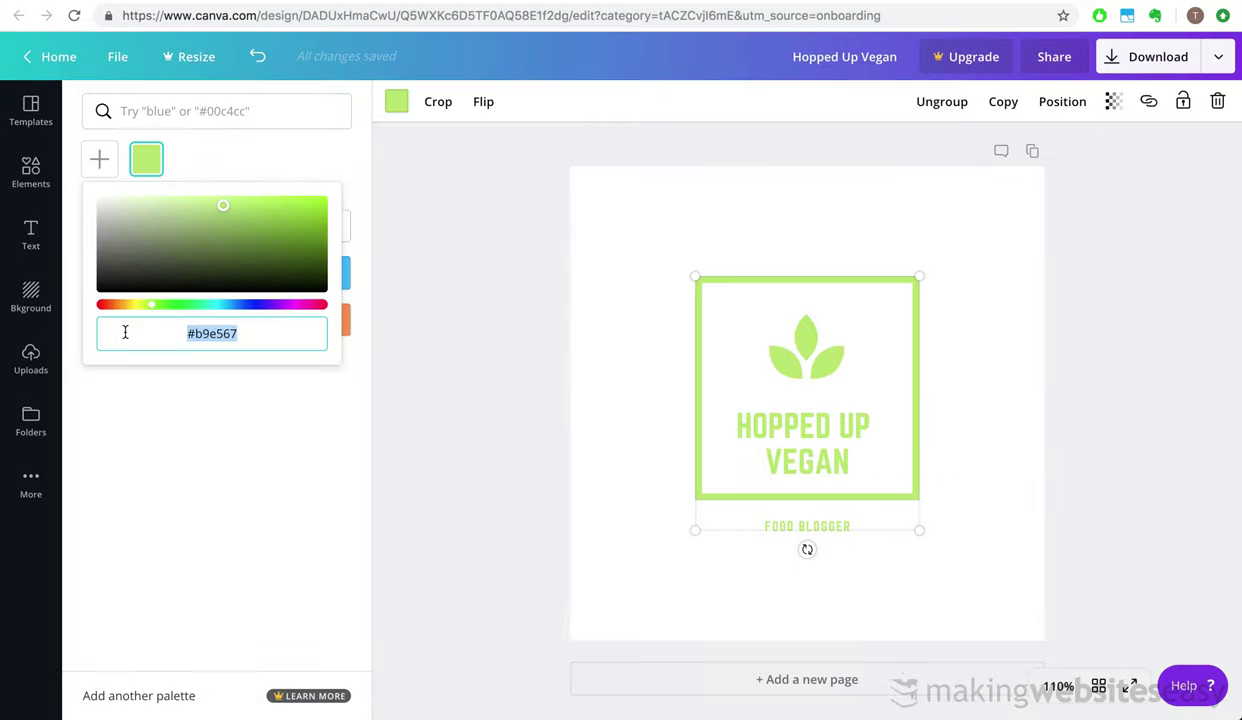
key(ctrl+v)
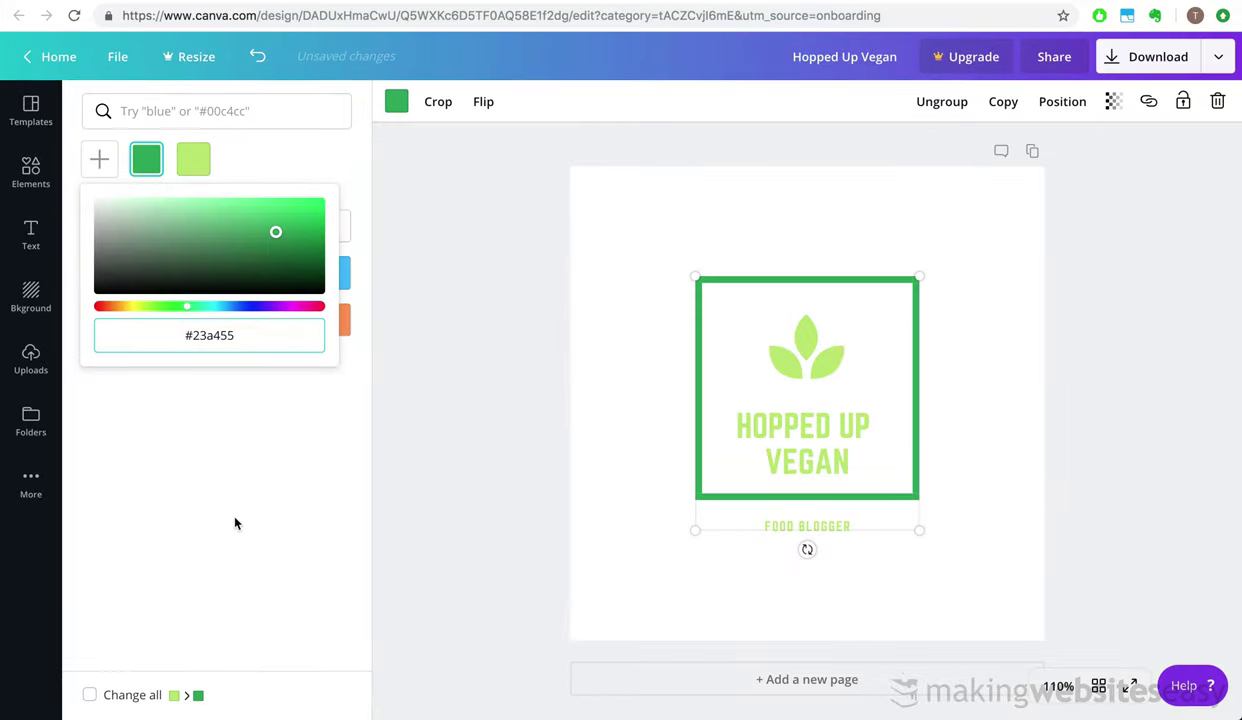
click(235, 523)
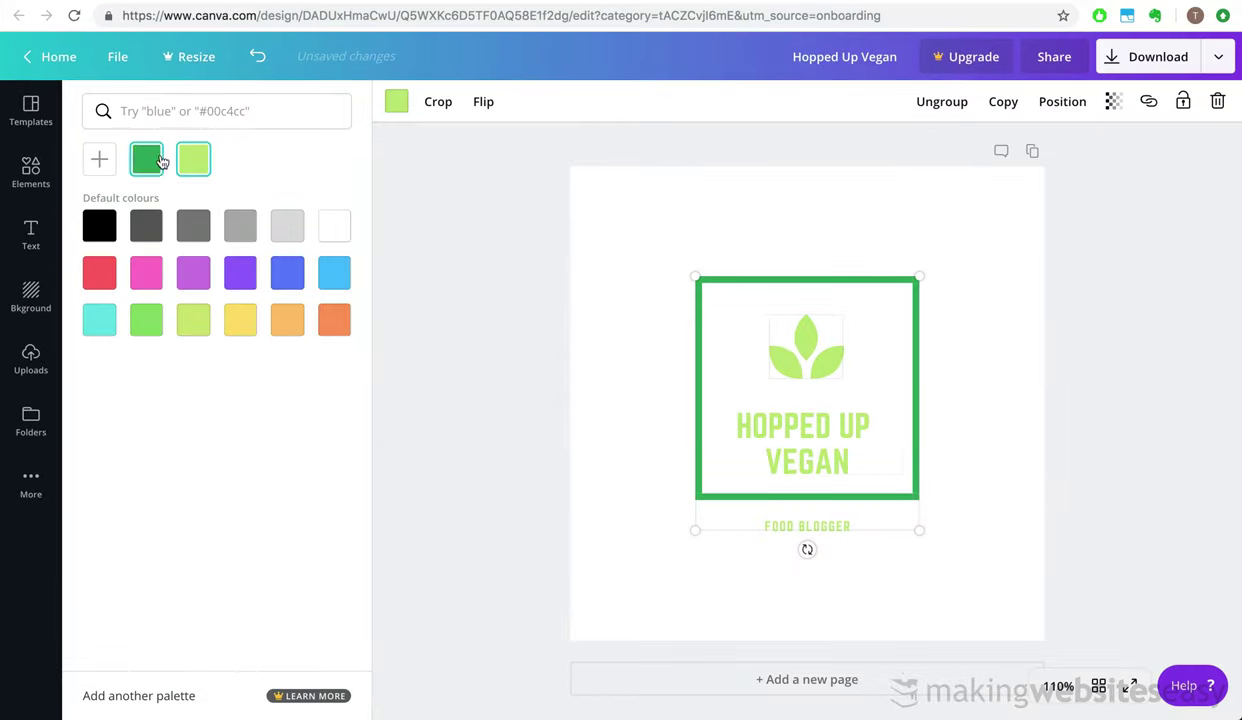
click(600, 225)
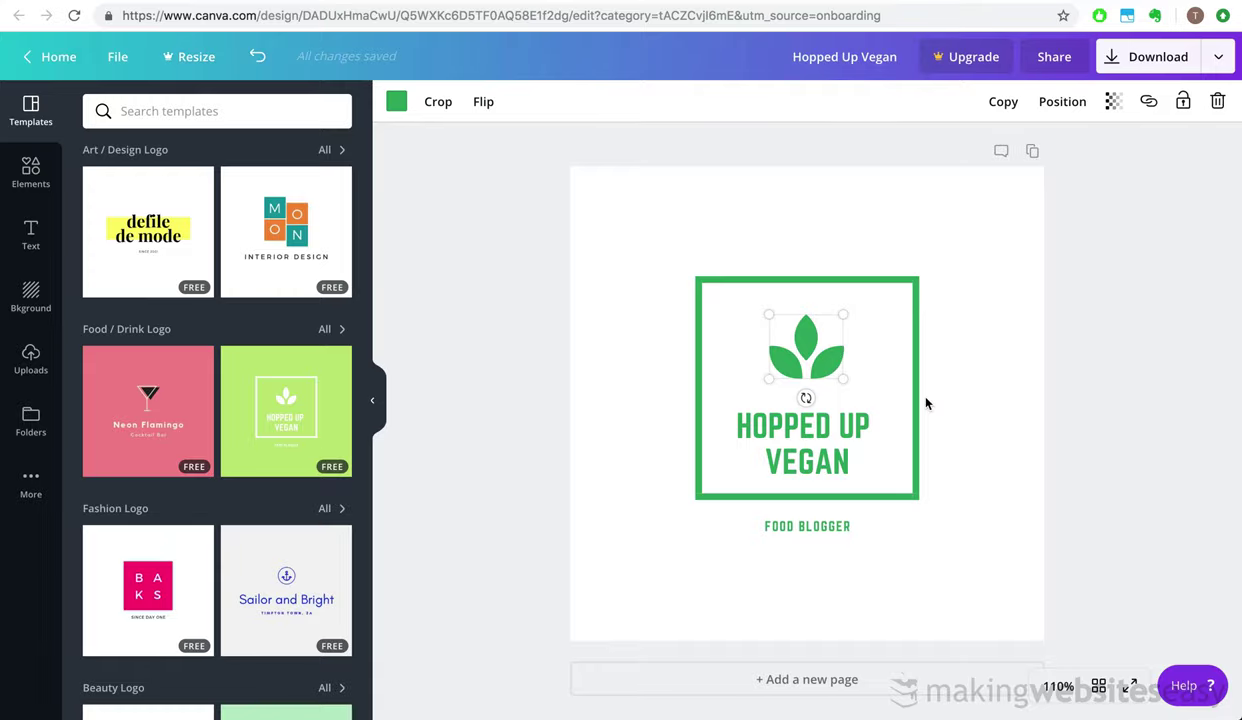
Delete the "Food Blogger" tagline and change the logo's main text to "SCENES OF GRANDEUR"
click(795, 528)
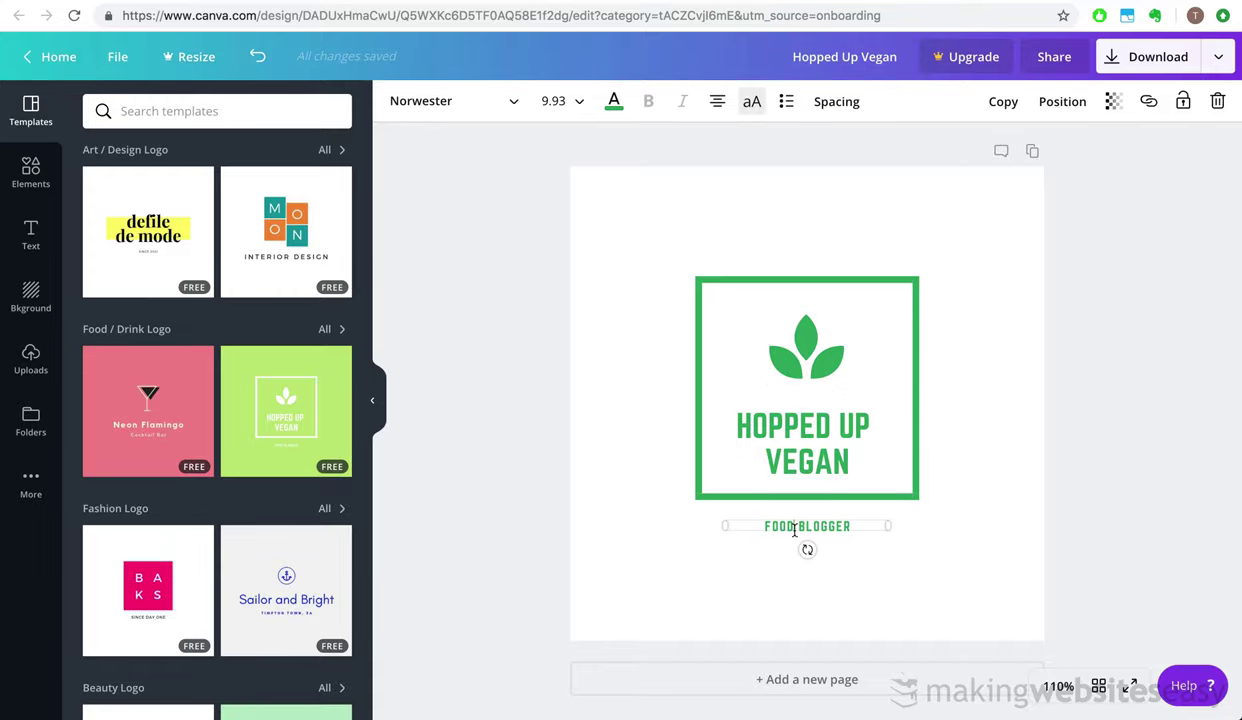
key(Delete)
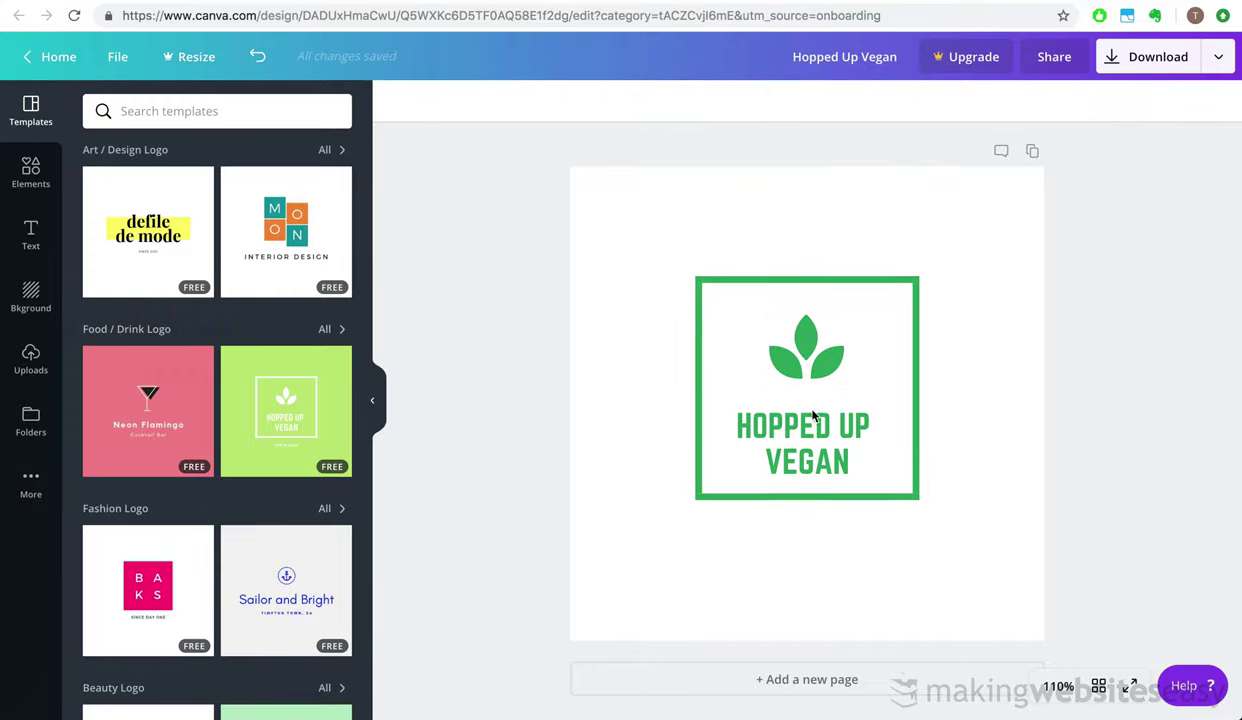
click(812, 415)
text(SCENES OF GRANDEUR)
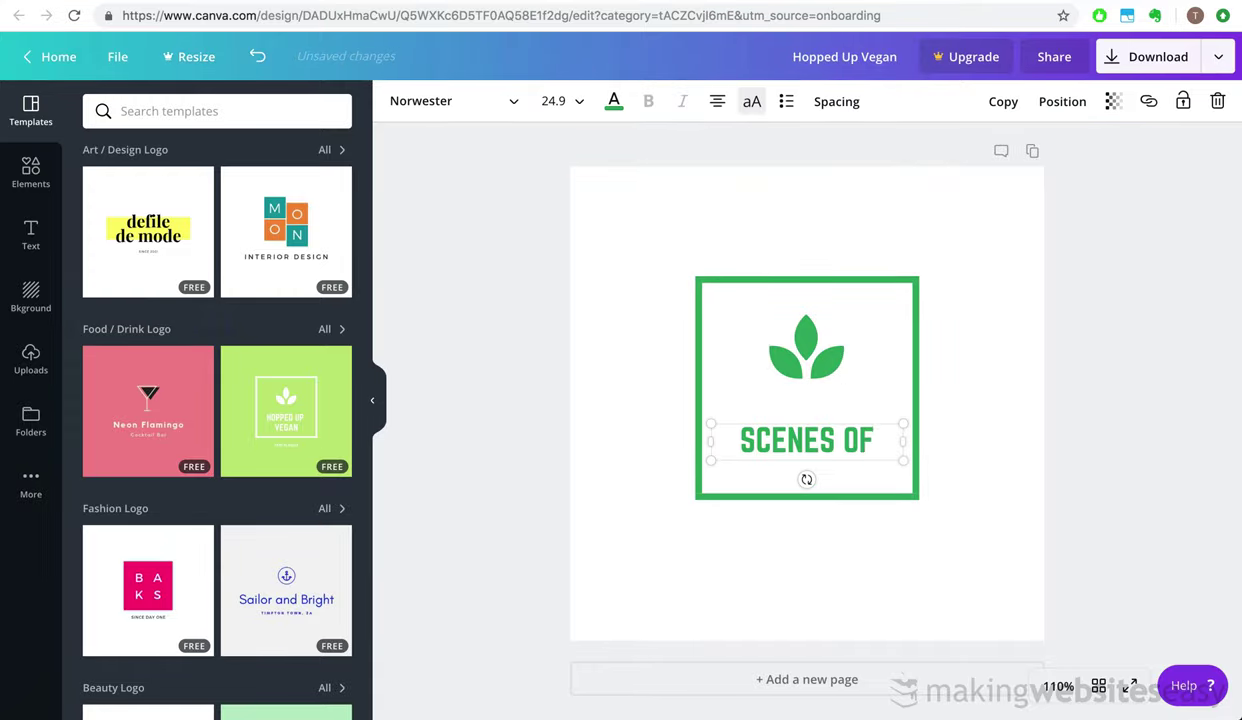
Search the graphics elements for "mountain" and add the free red triangular mountains to the design
click(806, 352)
click(30, 166)
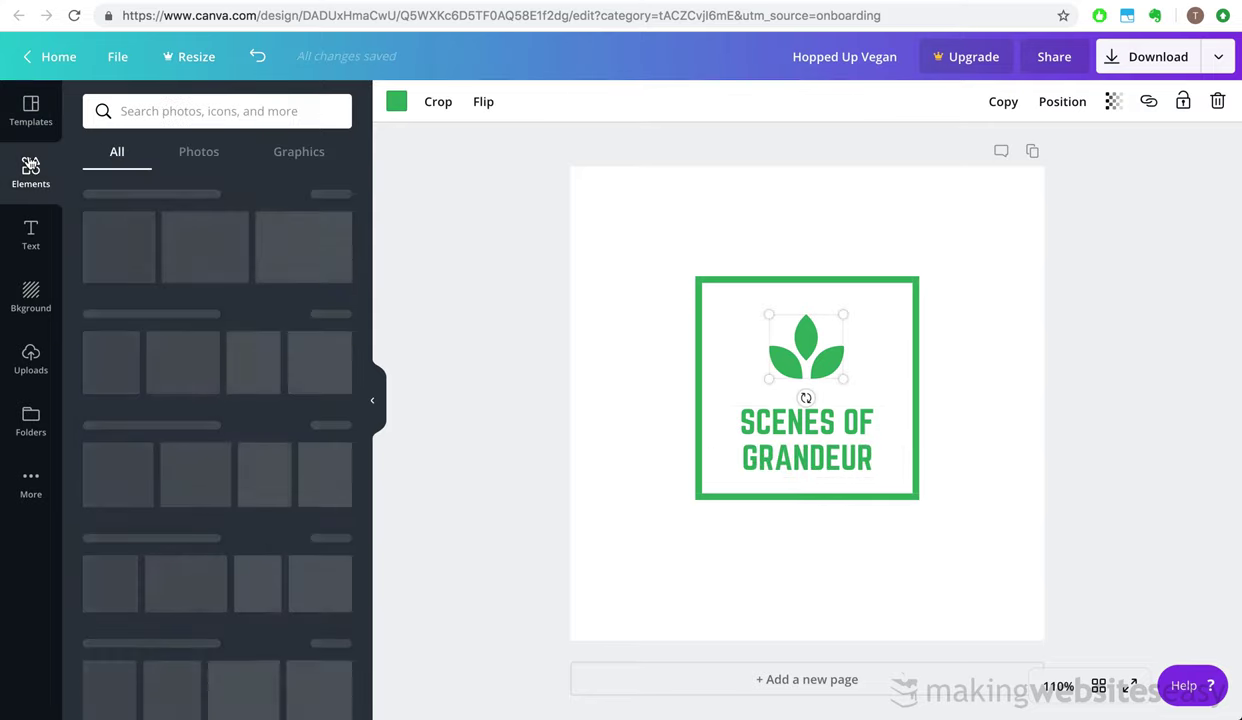
click(288, 155)
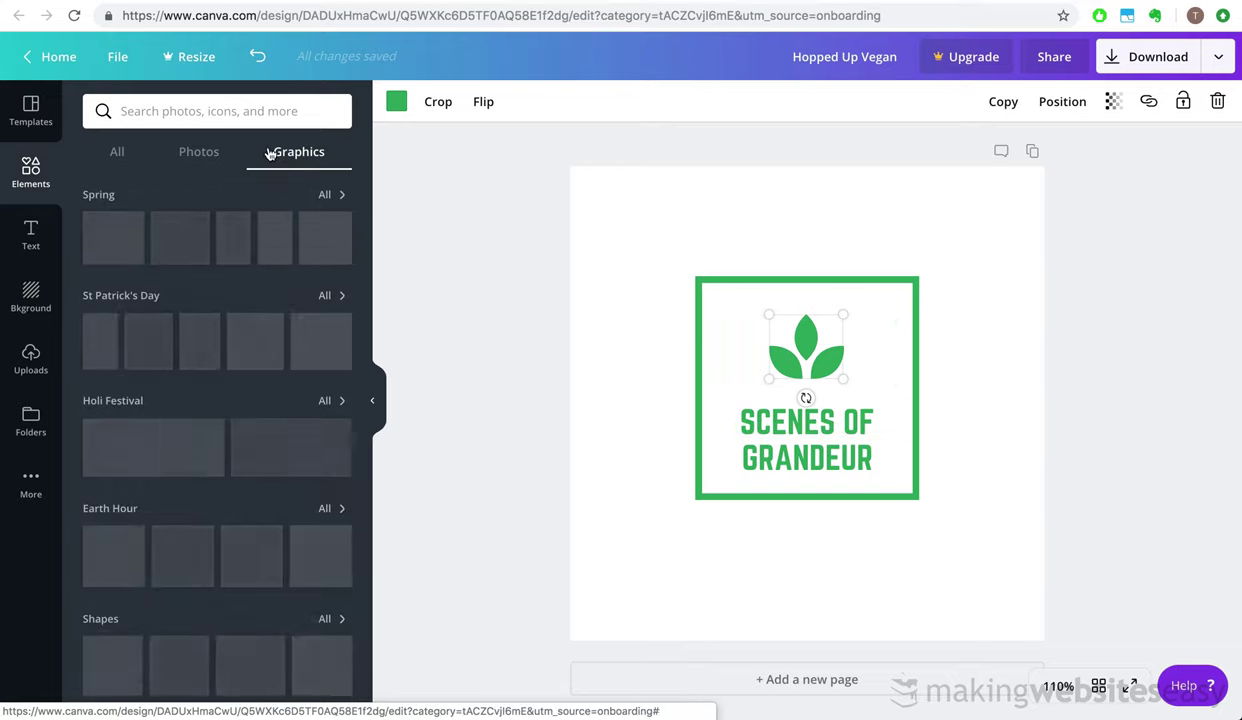
click(230, 111)
text(mountain)
key(Return)
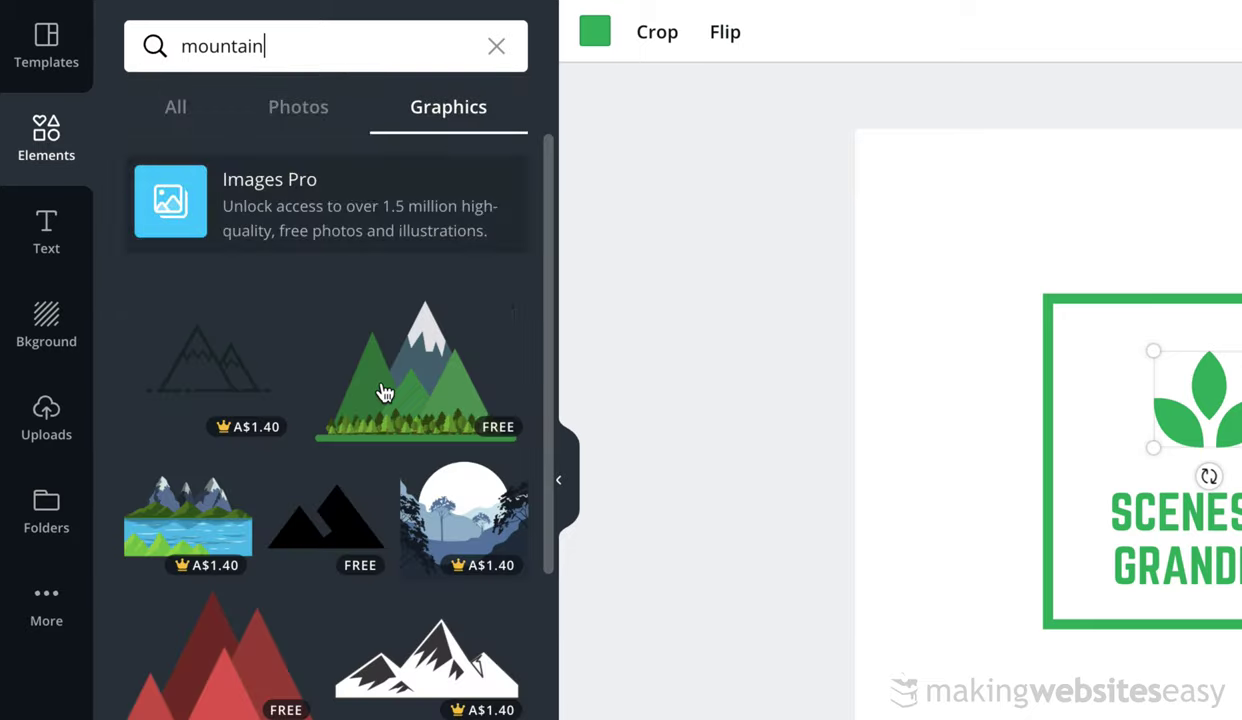
scroll(335, 303, down, 1)
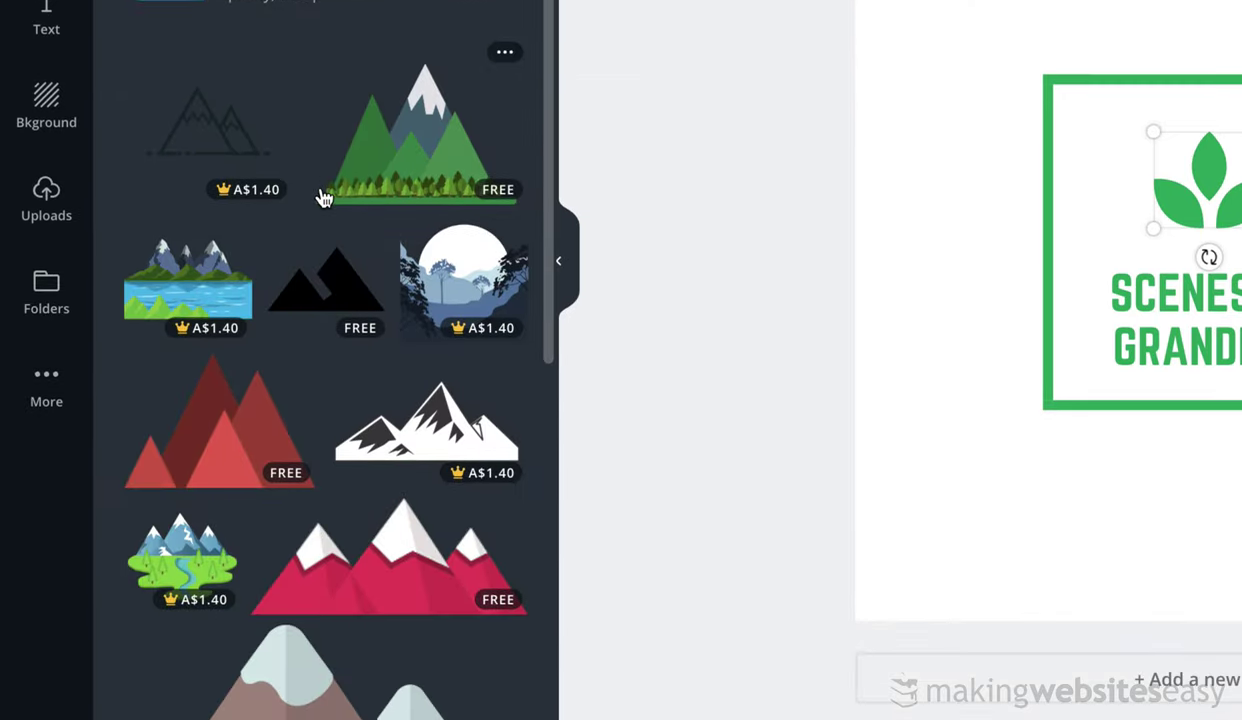
scroll(400, 170, down, 3)
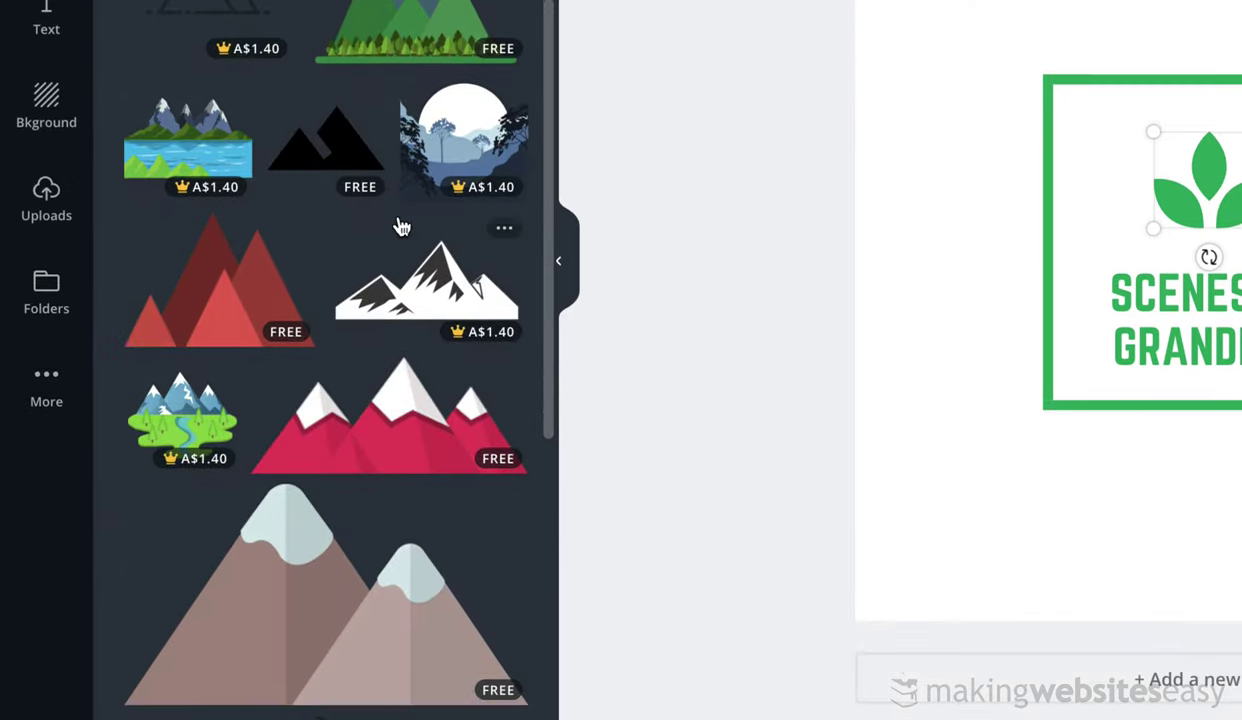
click(213, 290)
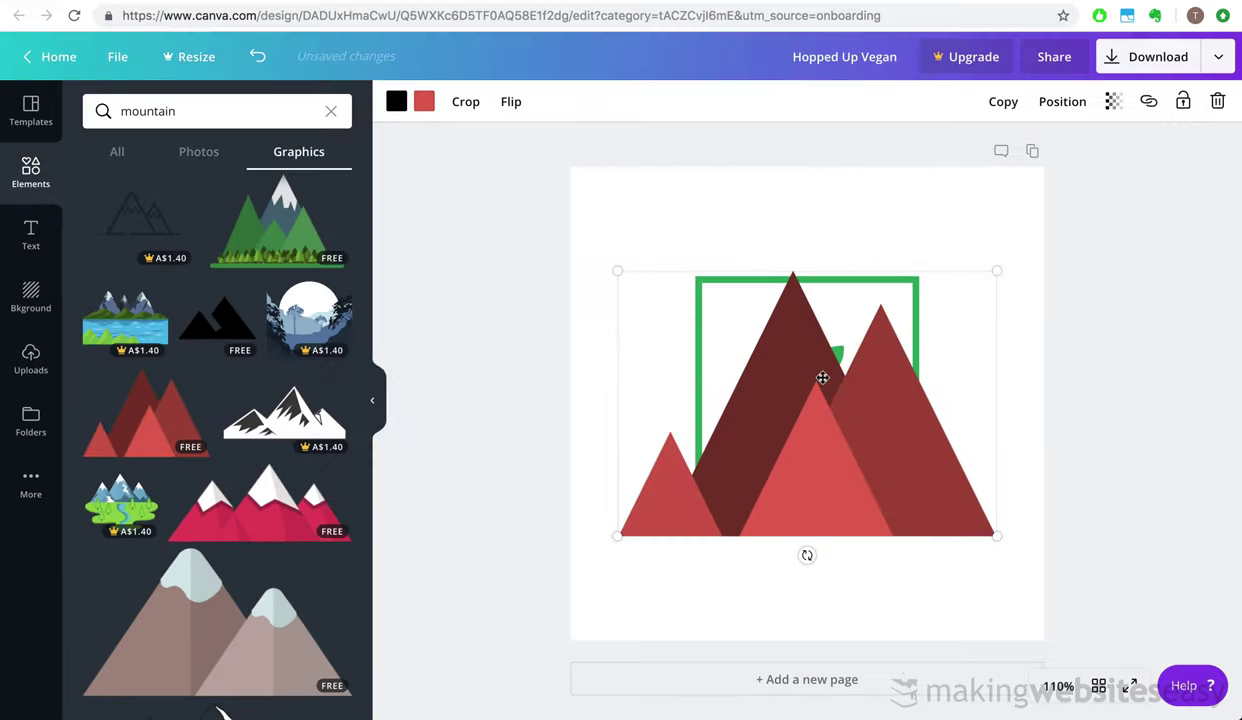
Delete the leaf icon, then shrink the mountain graphic and center it above the text inside the frame
drag(820, 377, 614, 434)
click(822, 352)
key(BackSpace)
drag(676, 432, 854, 305)
drag(980, 477, 724, 311)
drag(649, 299, 841, 375)
Change the mountain graphic's red color to the green #23a455
click(424, 106)
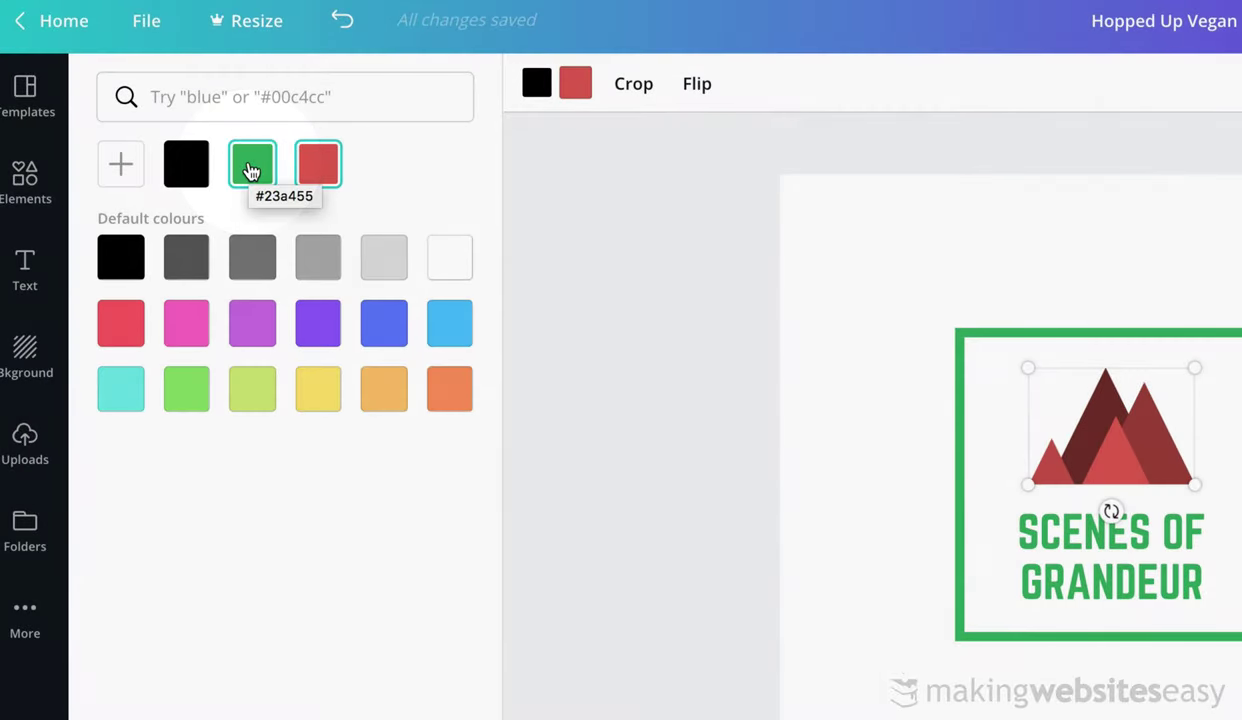
click(251, 171)
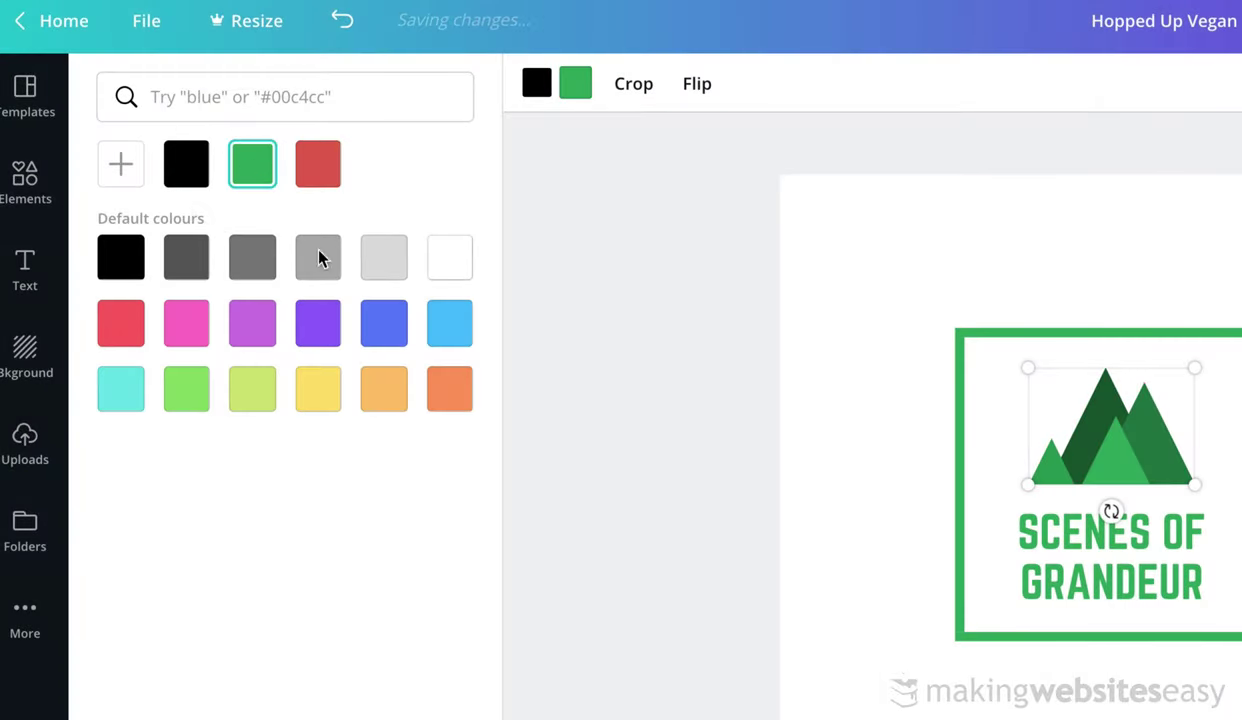
click(938, 222)
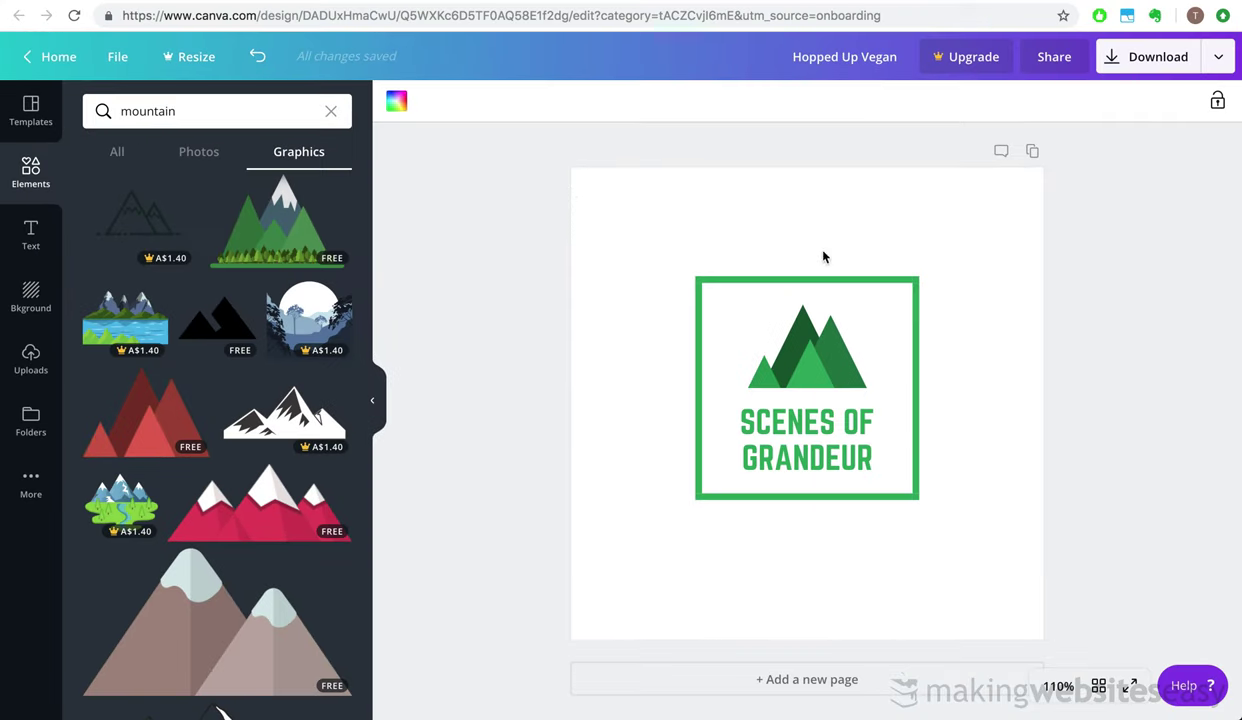
Move the framed logo to the canvas corner, enlarge it to fill the whole canvas and download the design
drag(908, 253, 860, 181)
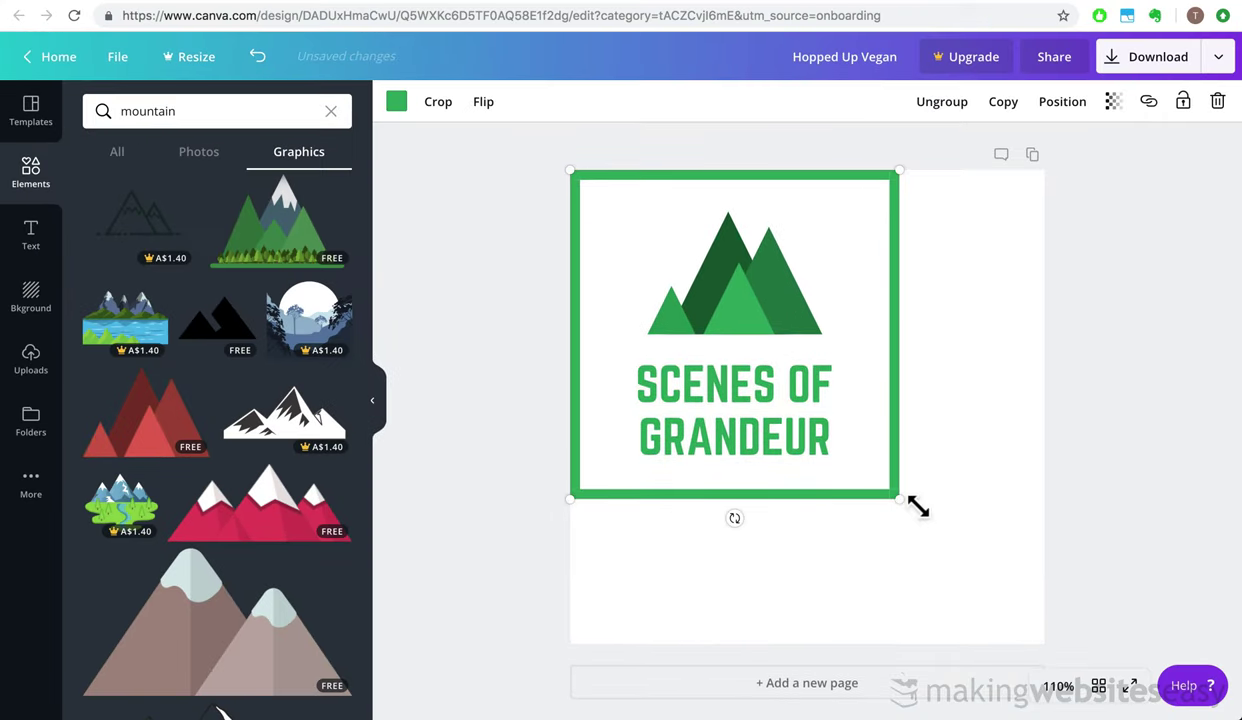
drag(964, 573, 1054, 657)
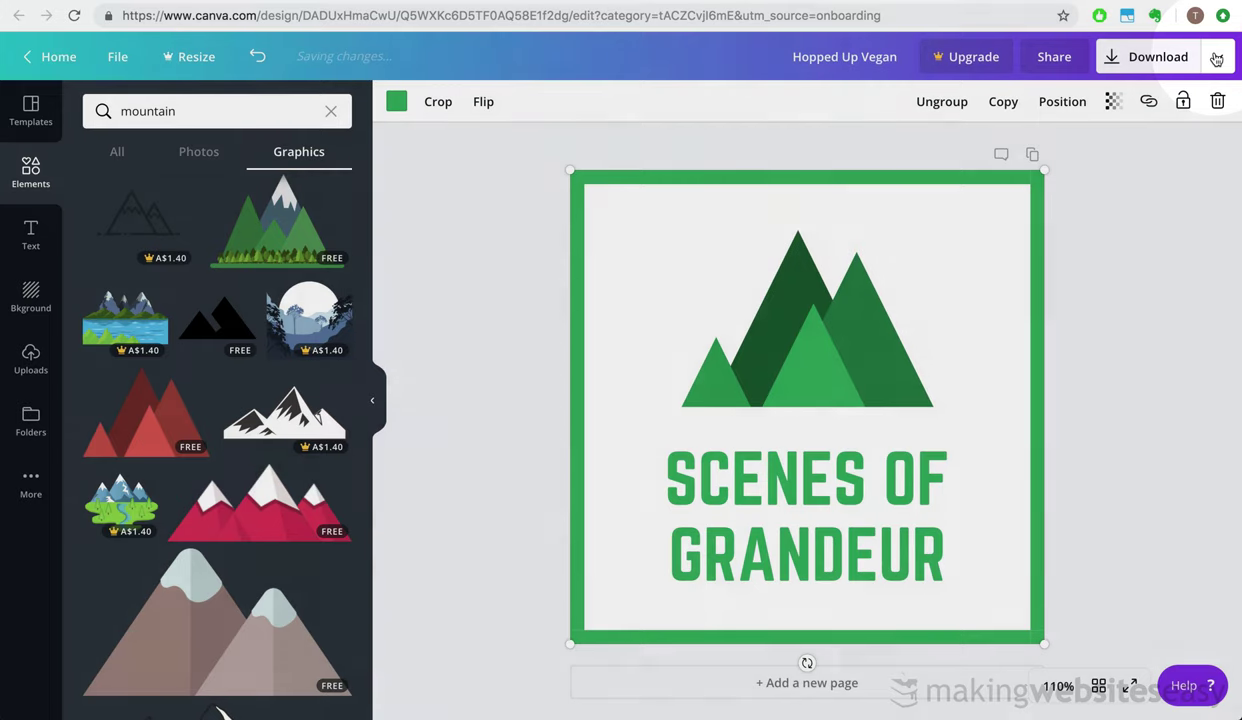
click(1160, 58)
click(1105, 252)
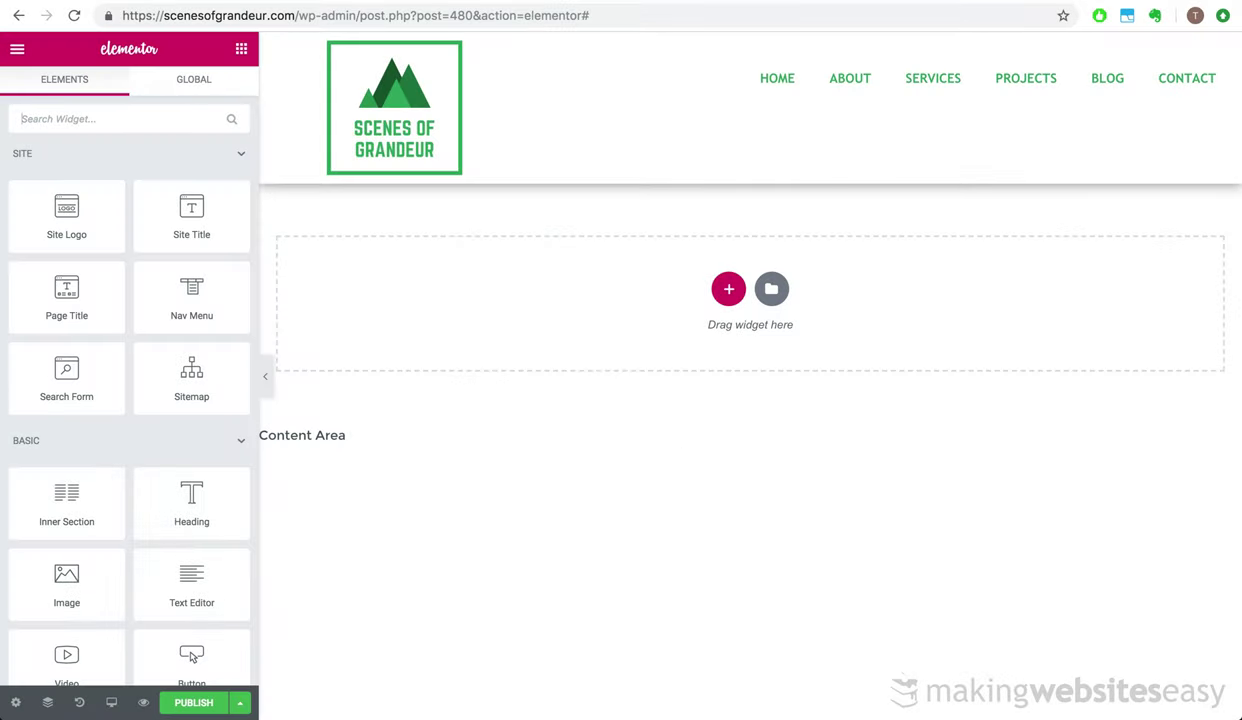
Reduce the site logo's width in the header and set its alignment to left
click(335, 122)
click(112, 90)
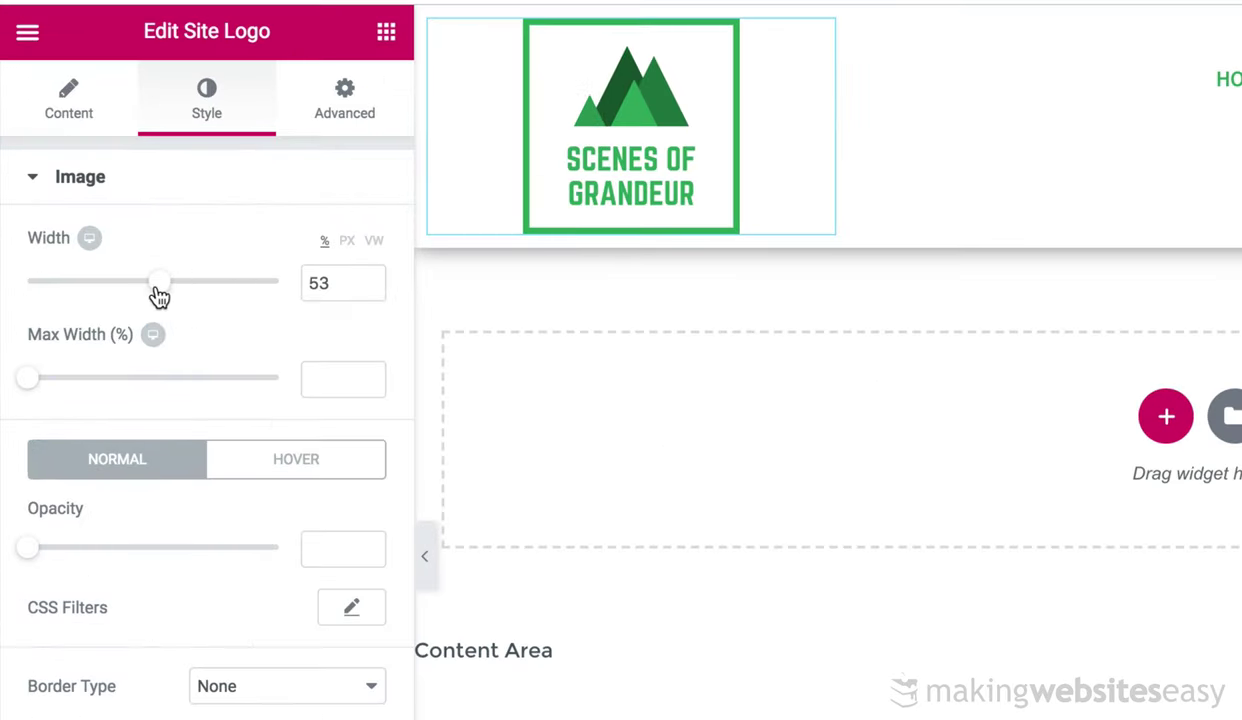
drag(99, 214, 74, 211)
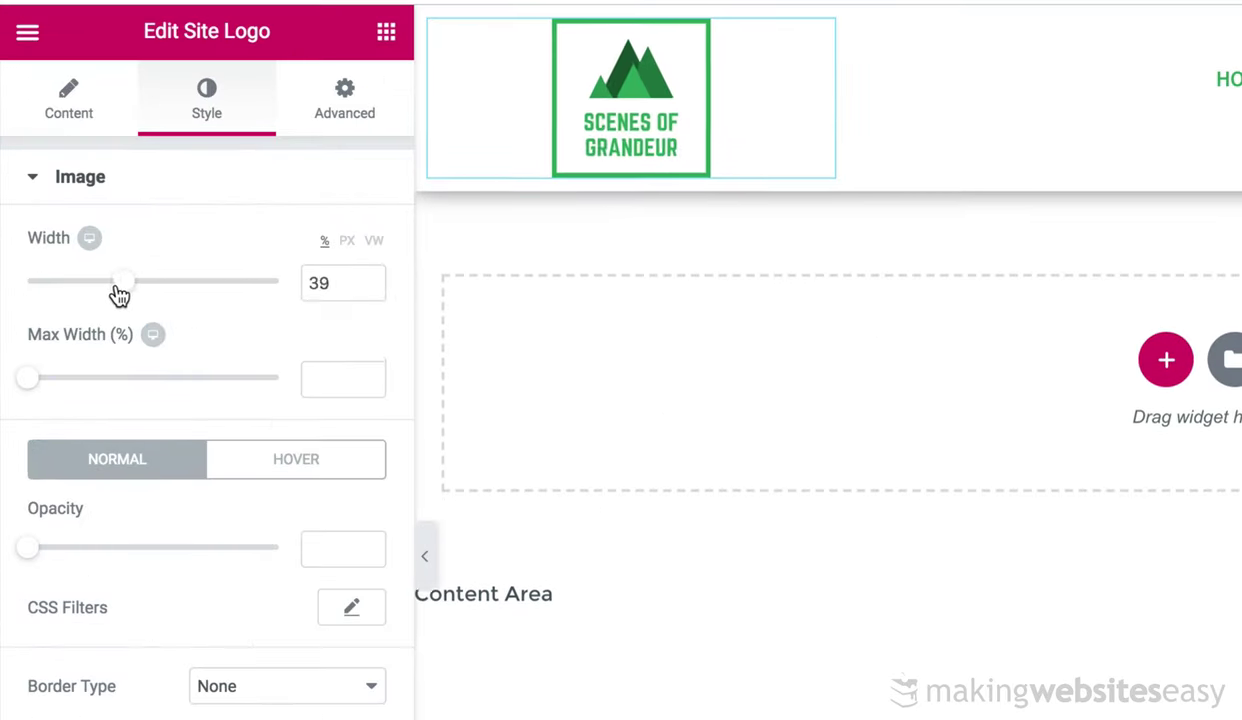
drag(119, 293, 96, 307)
click(95, 112)
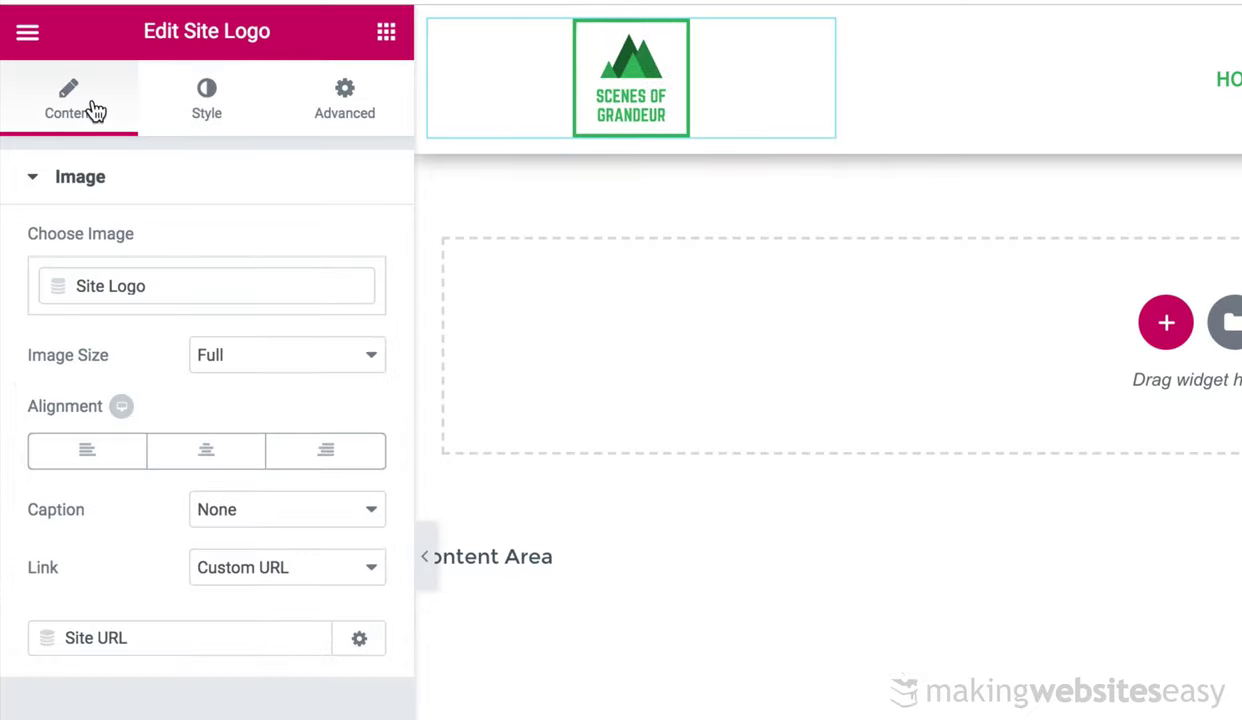
click(87, 451)
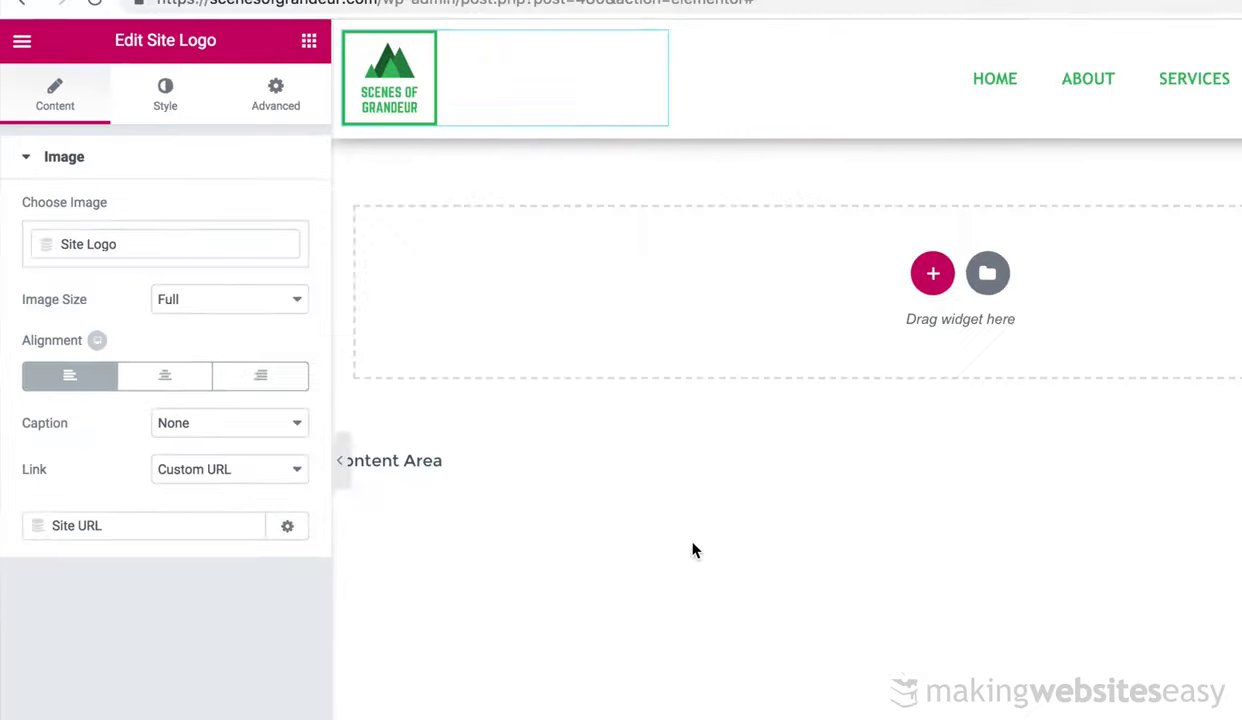
scroll(520, 475, down, 5)
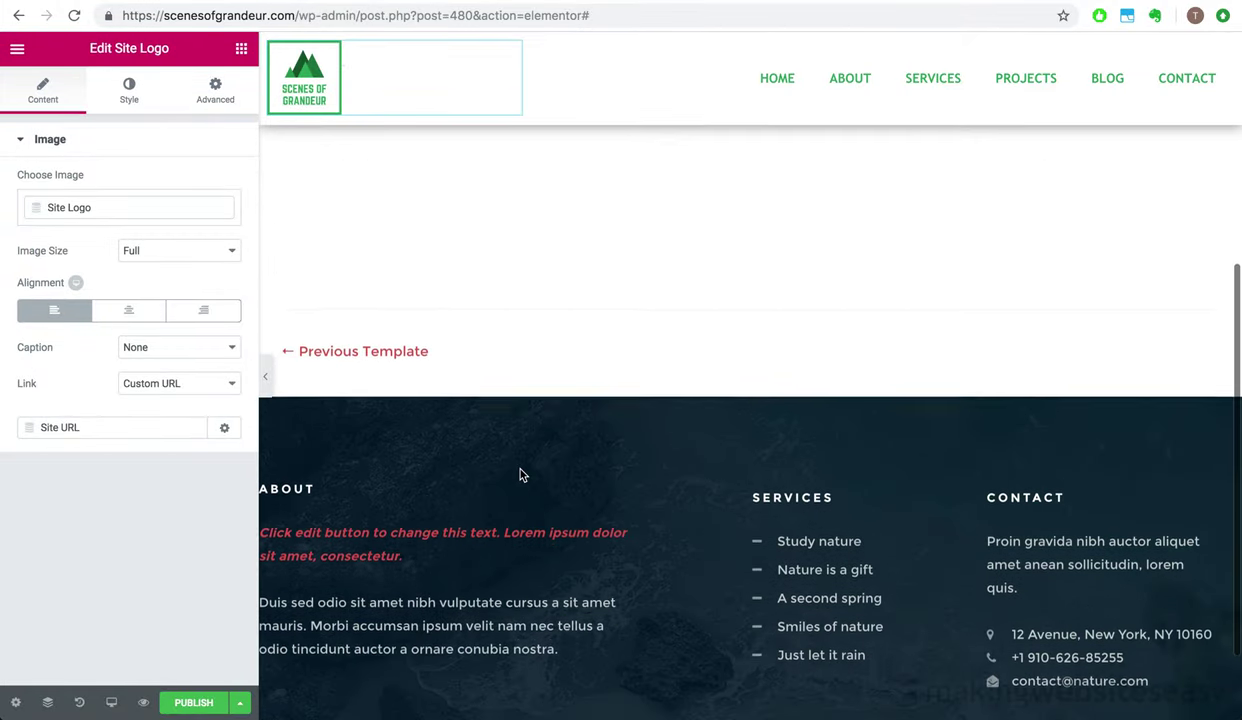
scroll(520, 475, up, 5)
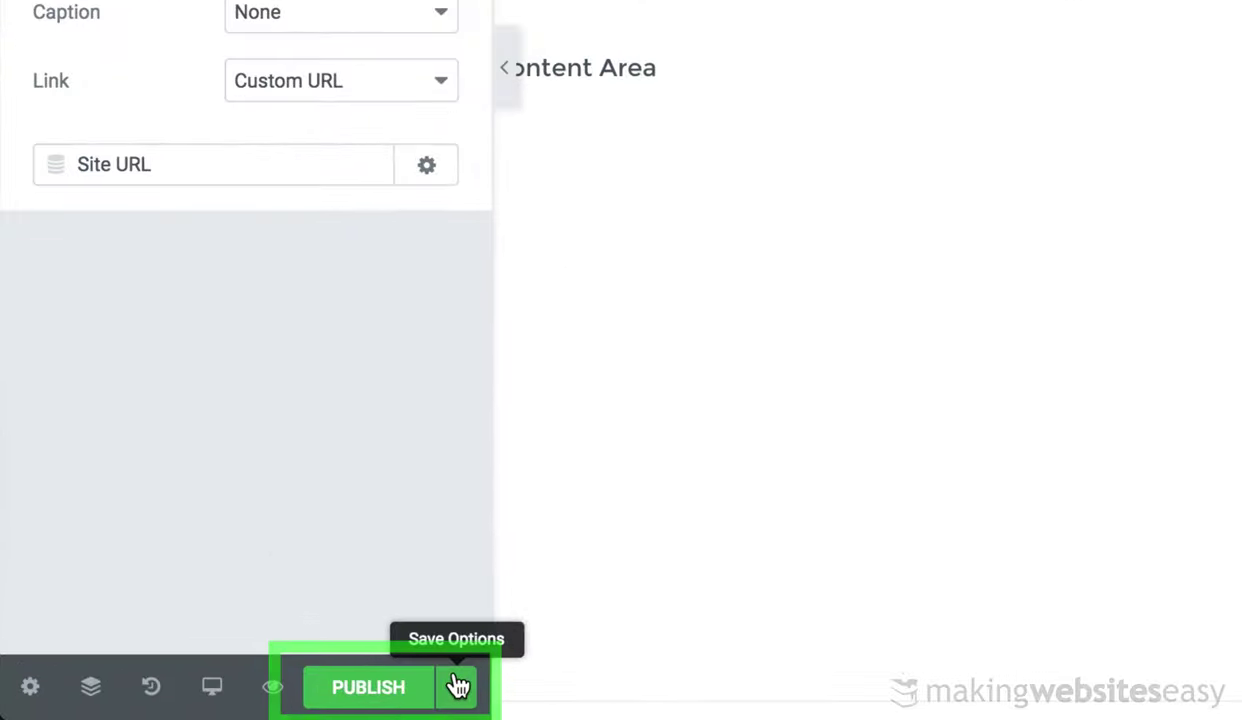
Add a display condition that includes the Entire Site for the header template and publish it
click(457, 687)
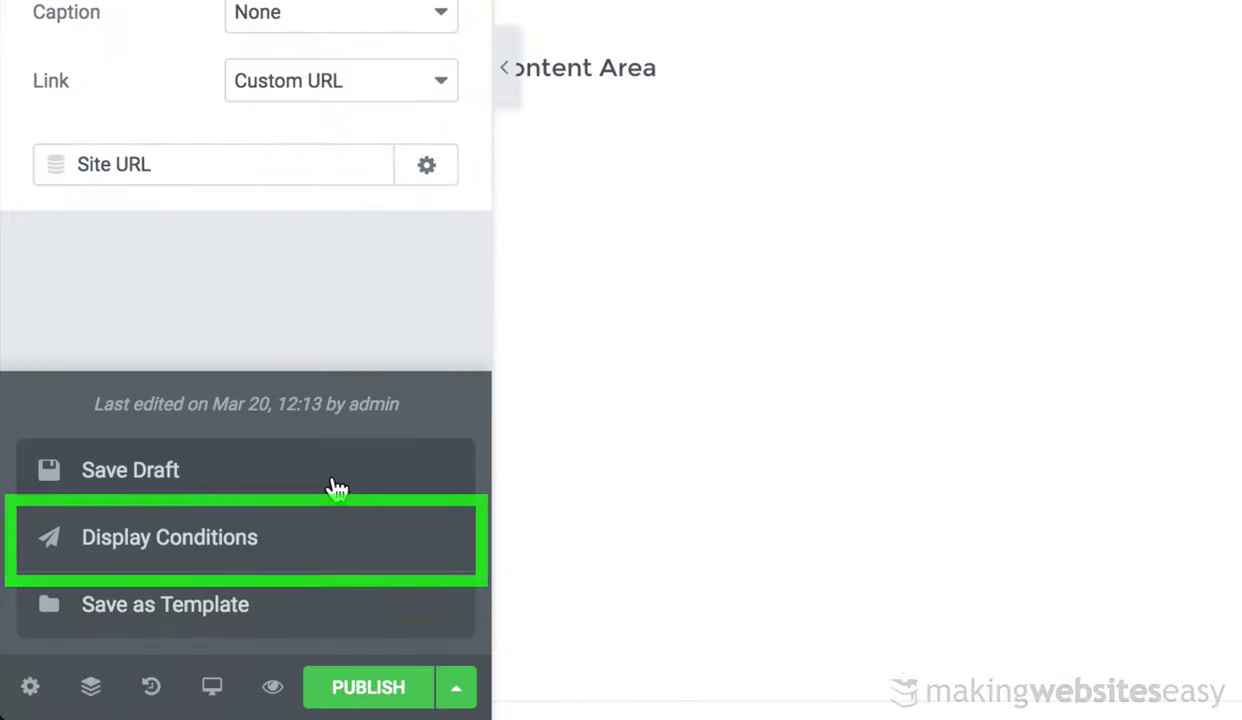
click(322, 540)
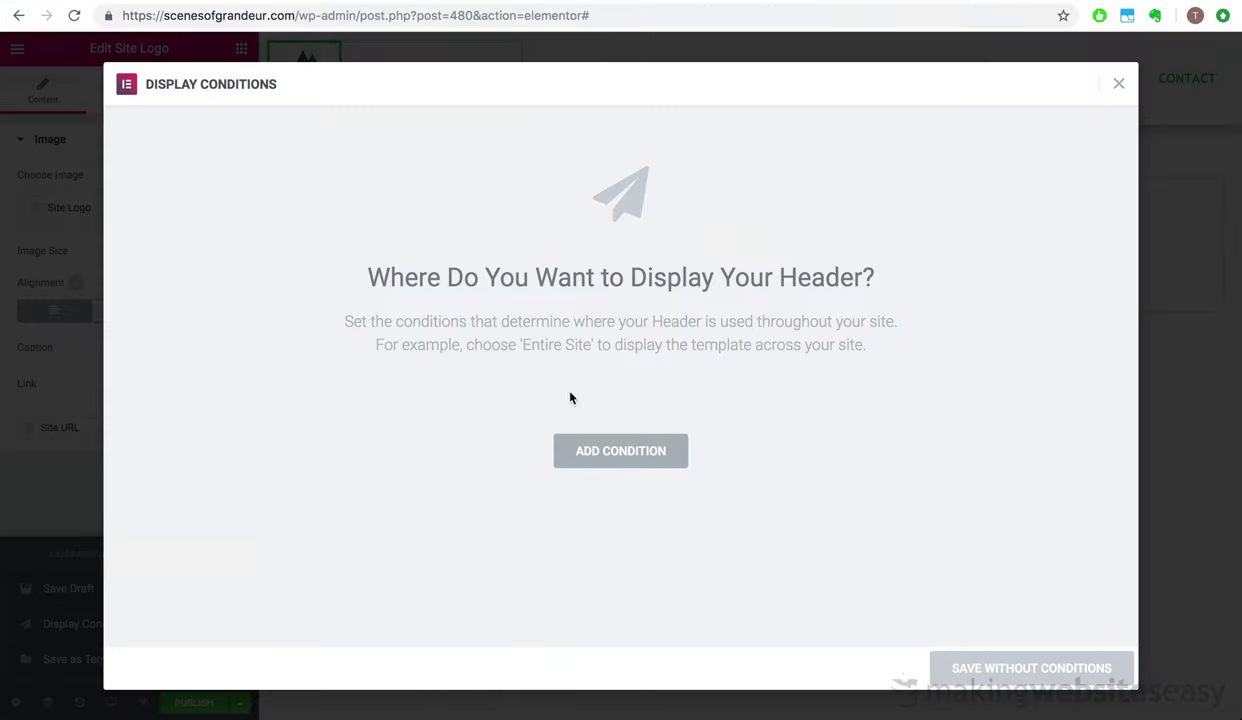
click(595, 448)
click(483, 421)
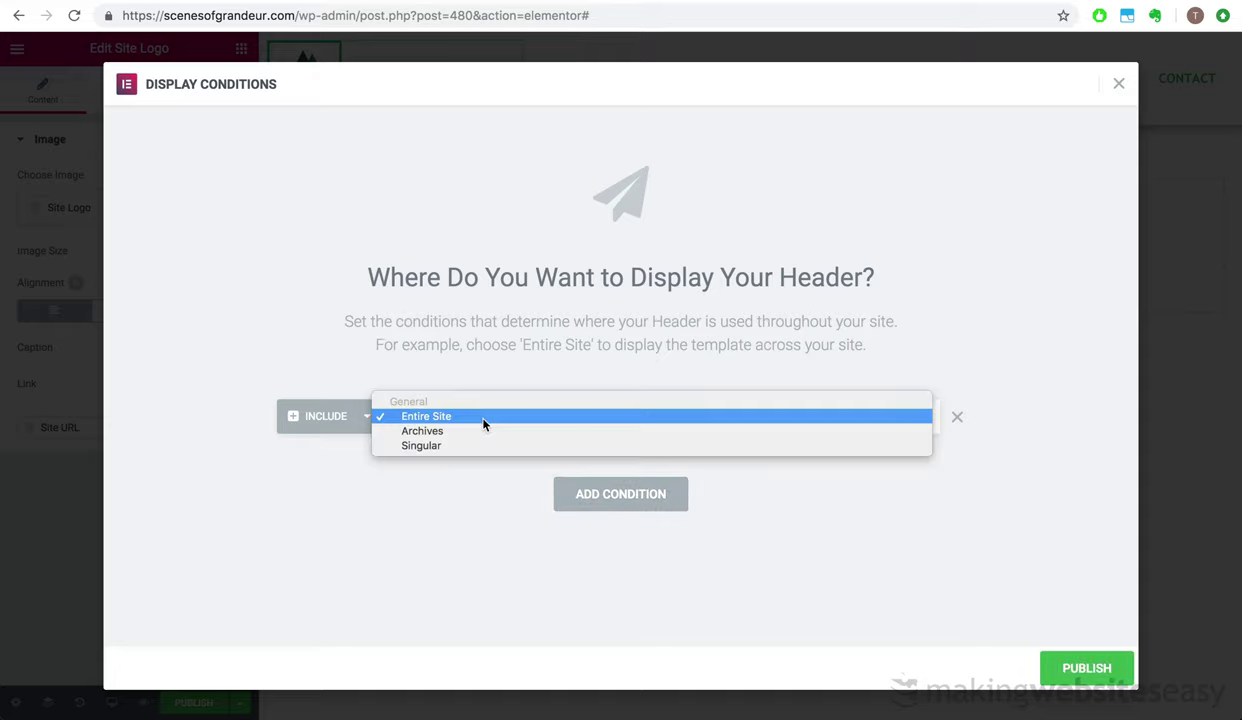
click(483, 418)
click(1088, 668)
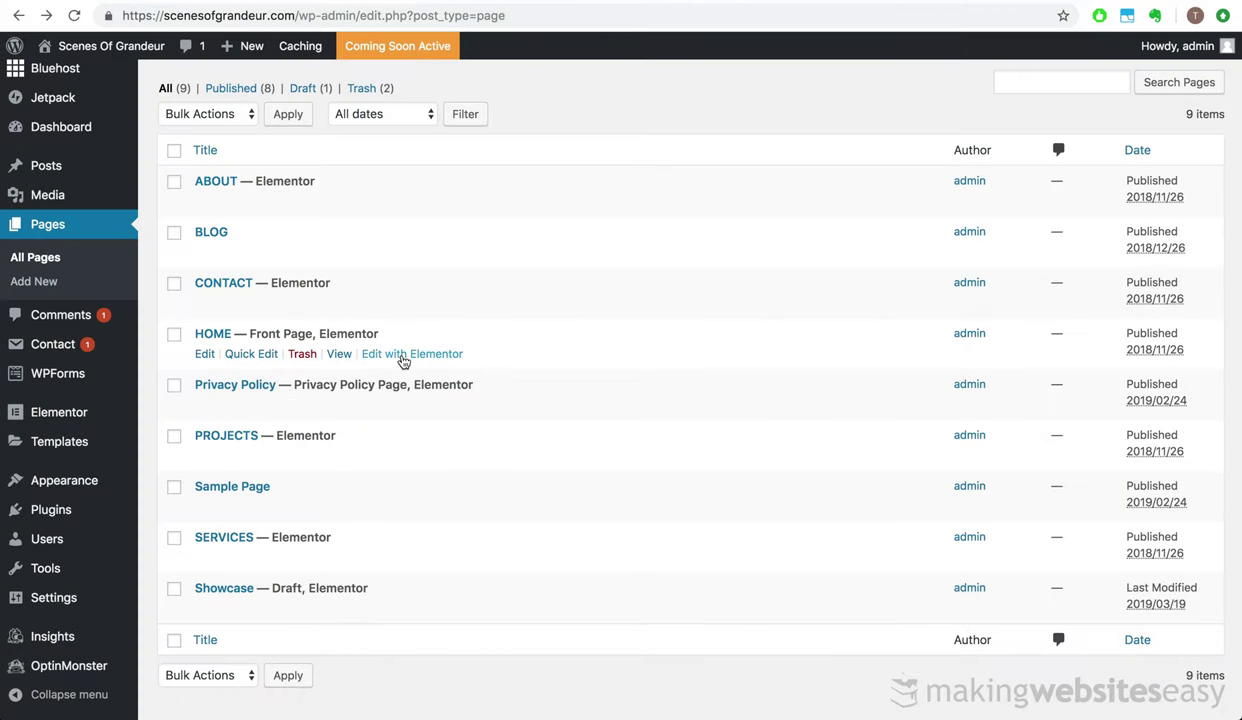
Open the HOME page for editing with Elementor and check the sticky header over the page content
click(403, 355)
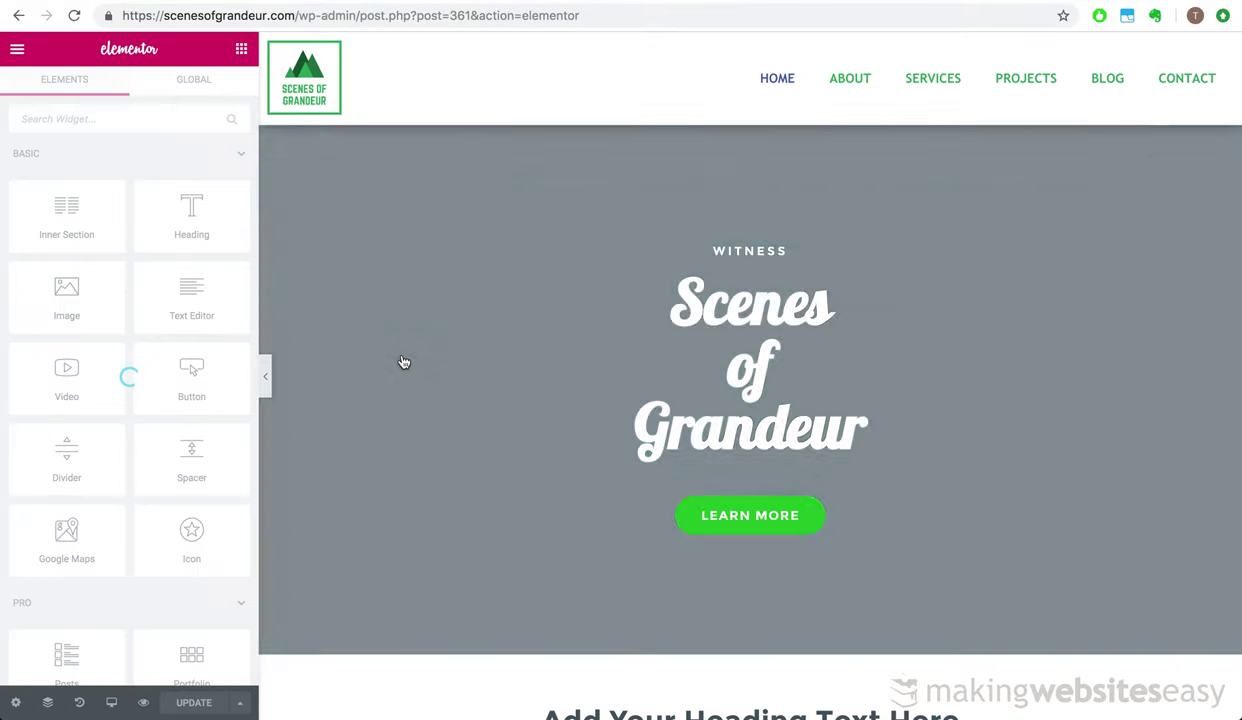
scroll(668, 322, down, 5)
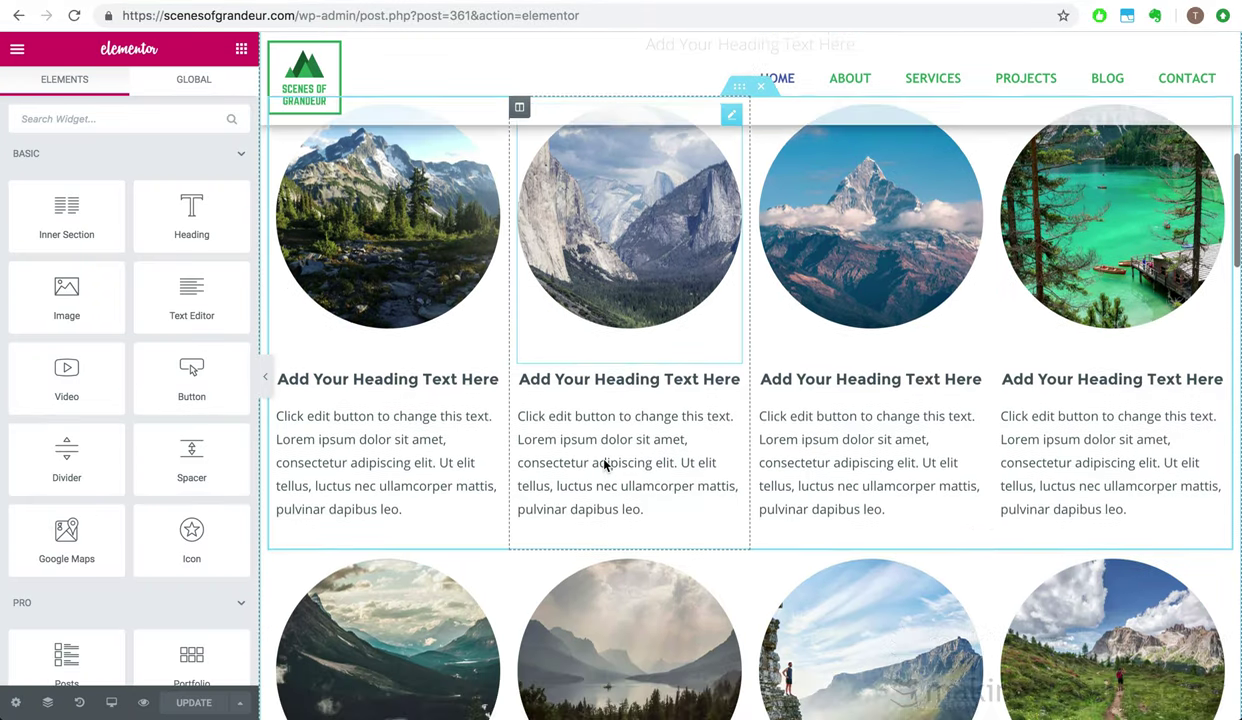
scroll(604, 440, up, 6)
scroll(604, 460, up, 1)
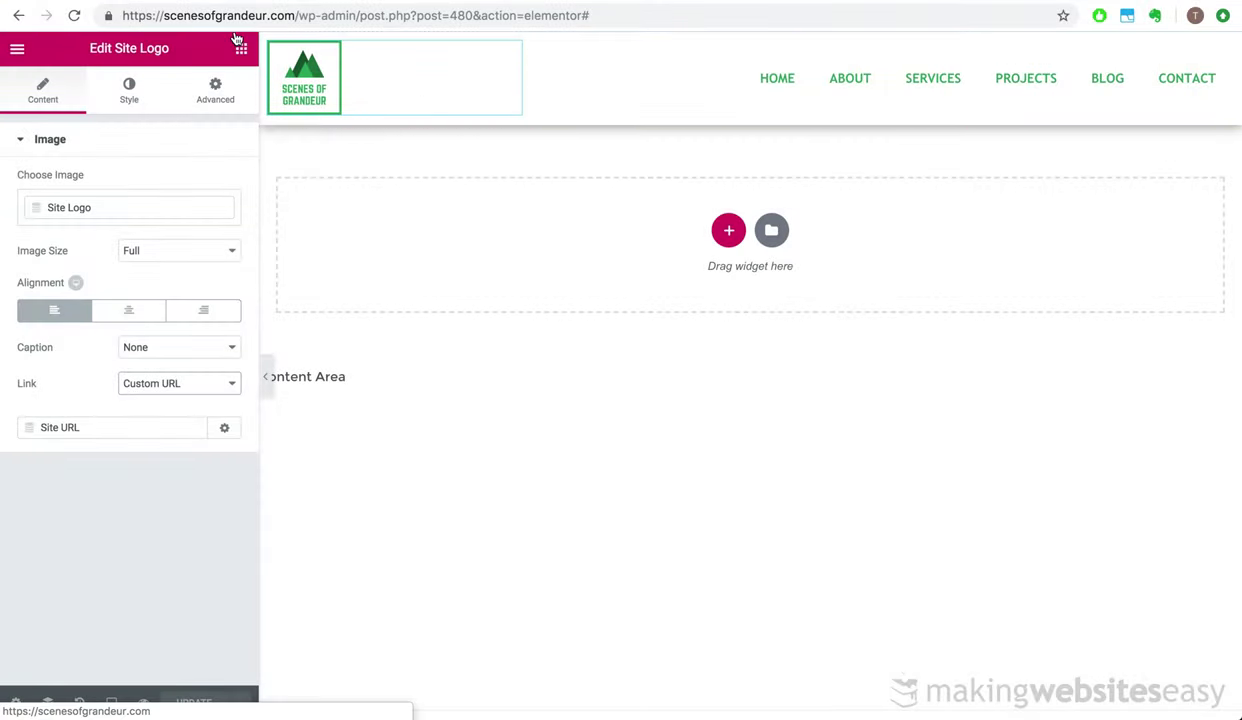
Add a new empty column to the header section and move it in front of the logo column
click(268, 43)
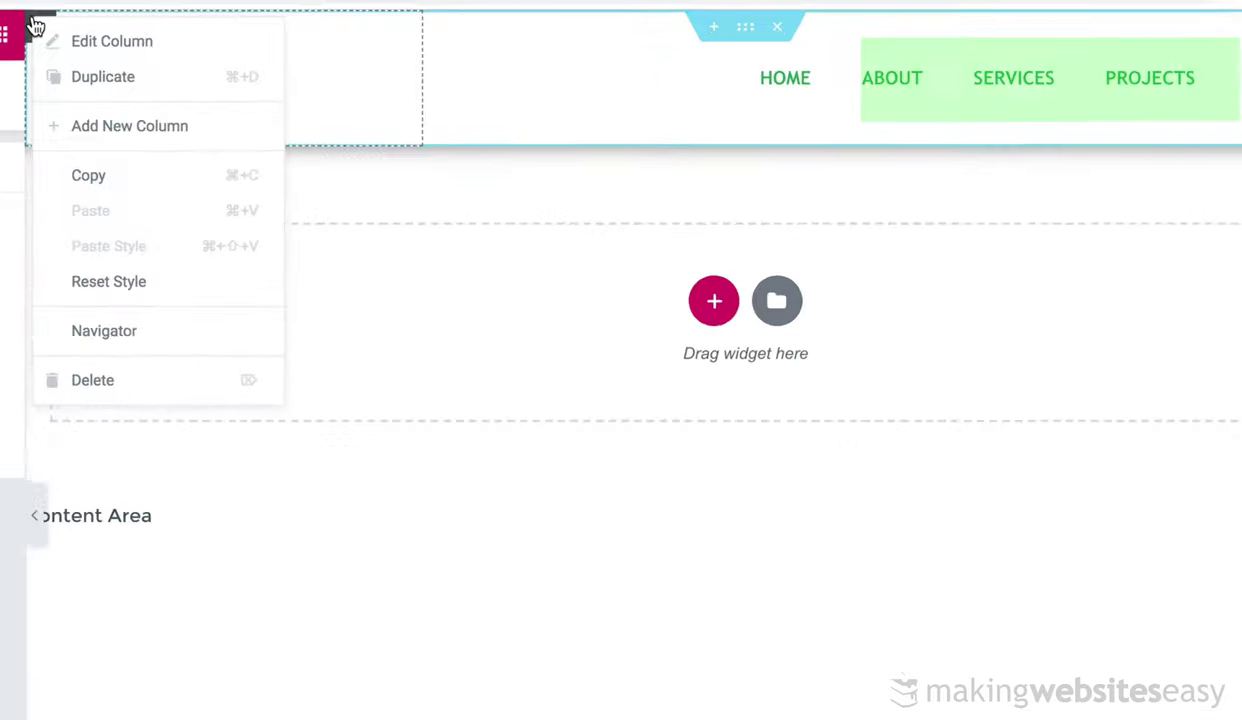
click(69, 127)
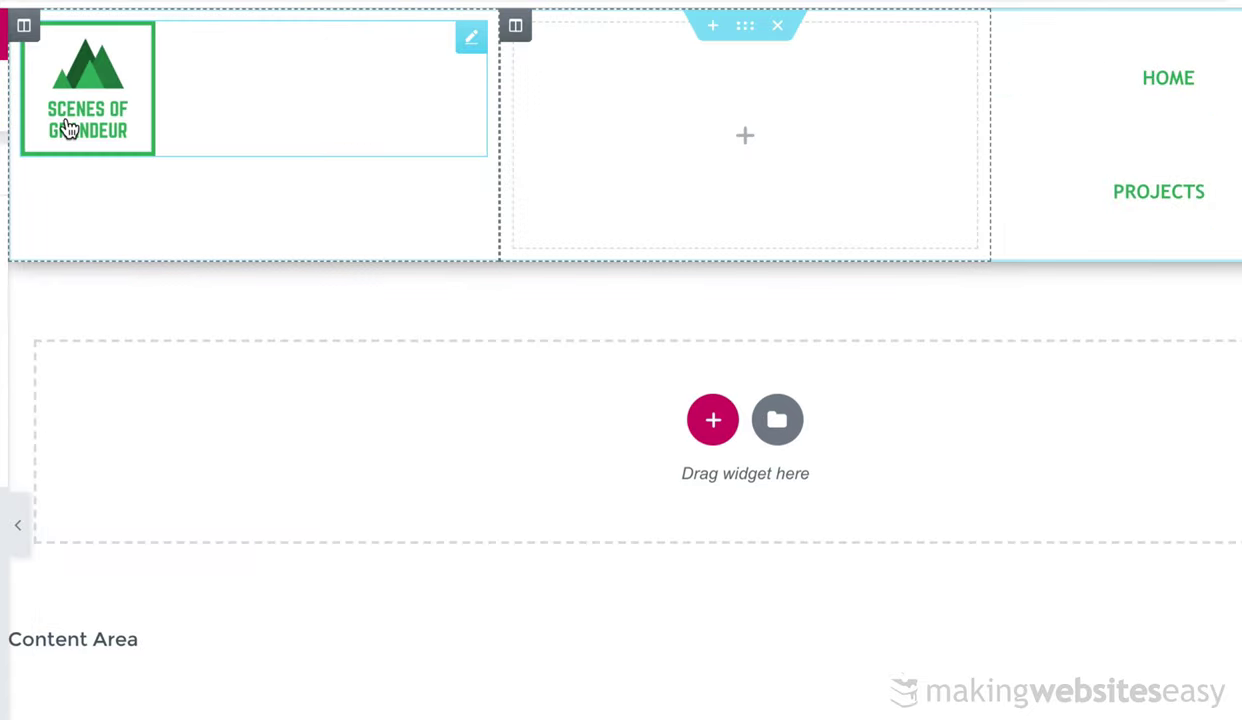
click(526, 38)
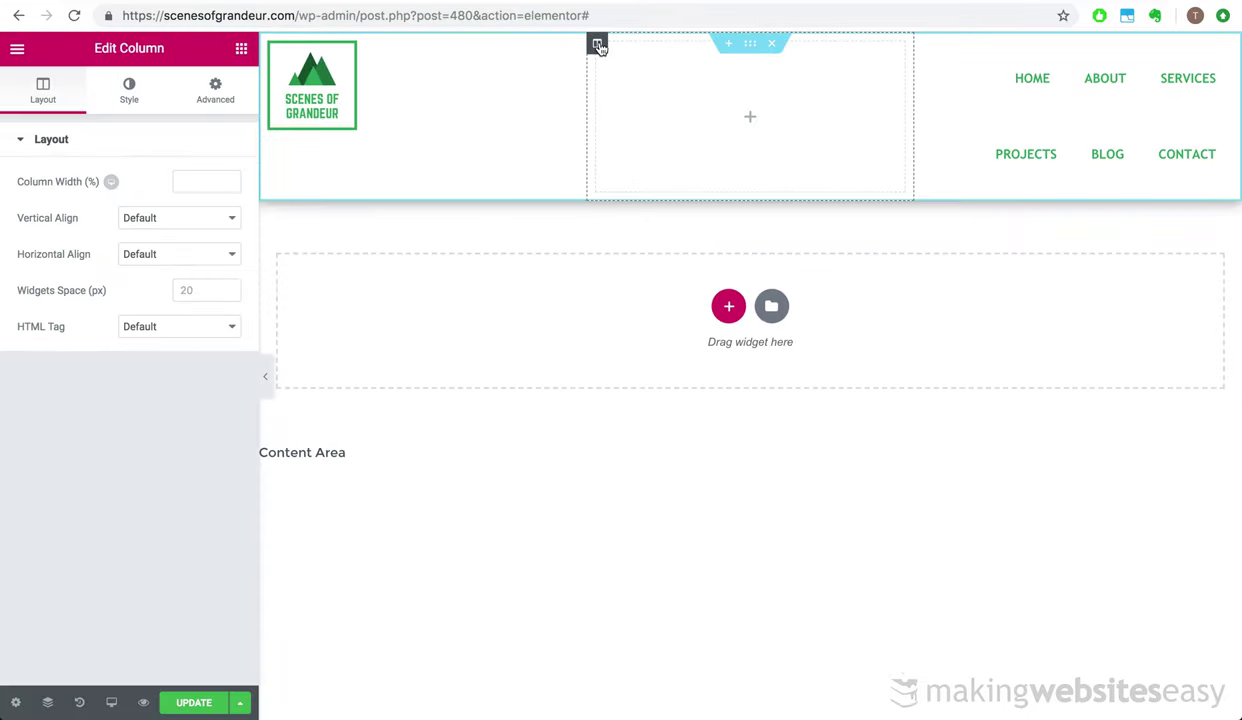
drag(598, 46, 285, 62)
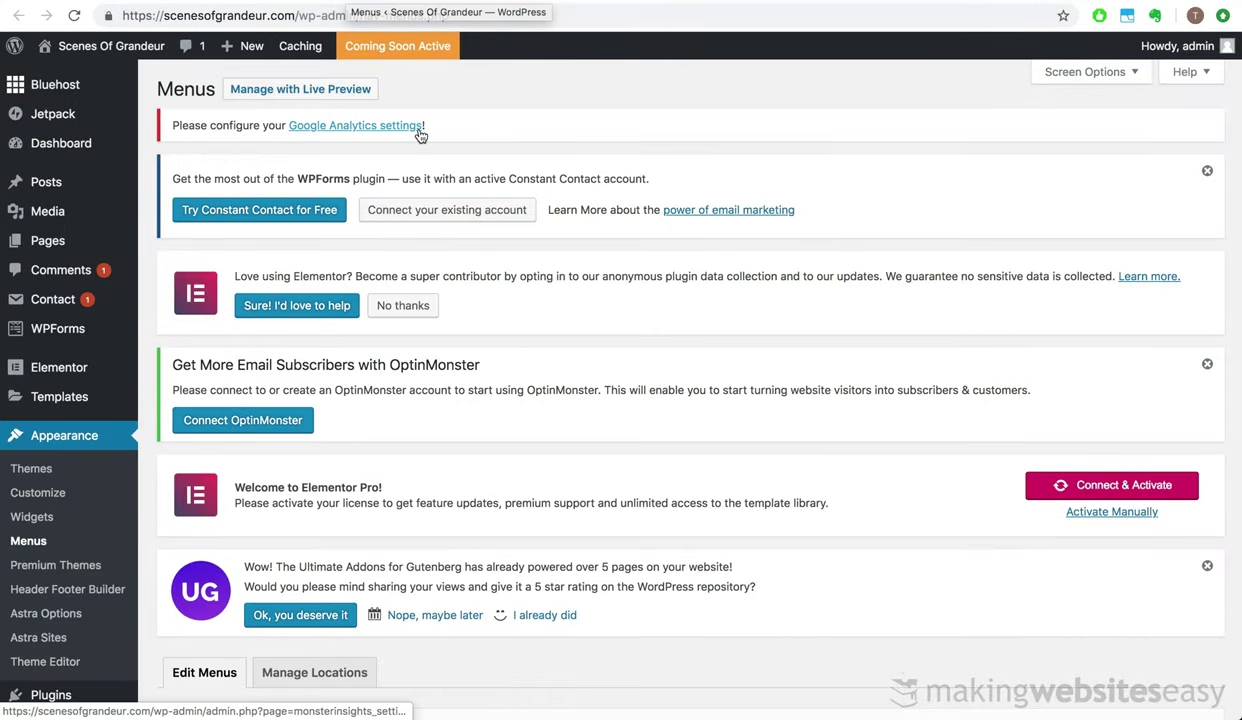
Create a new WordPress menu named Main Menu Right
scroll(420, 135, down, 10)
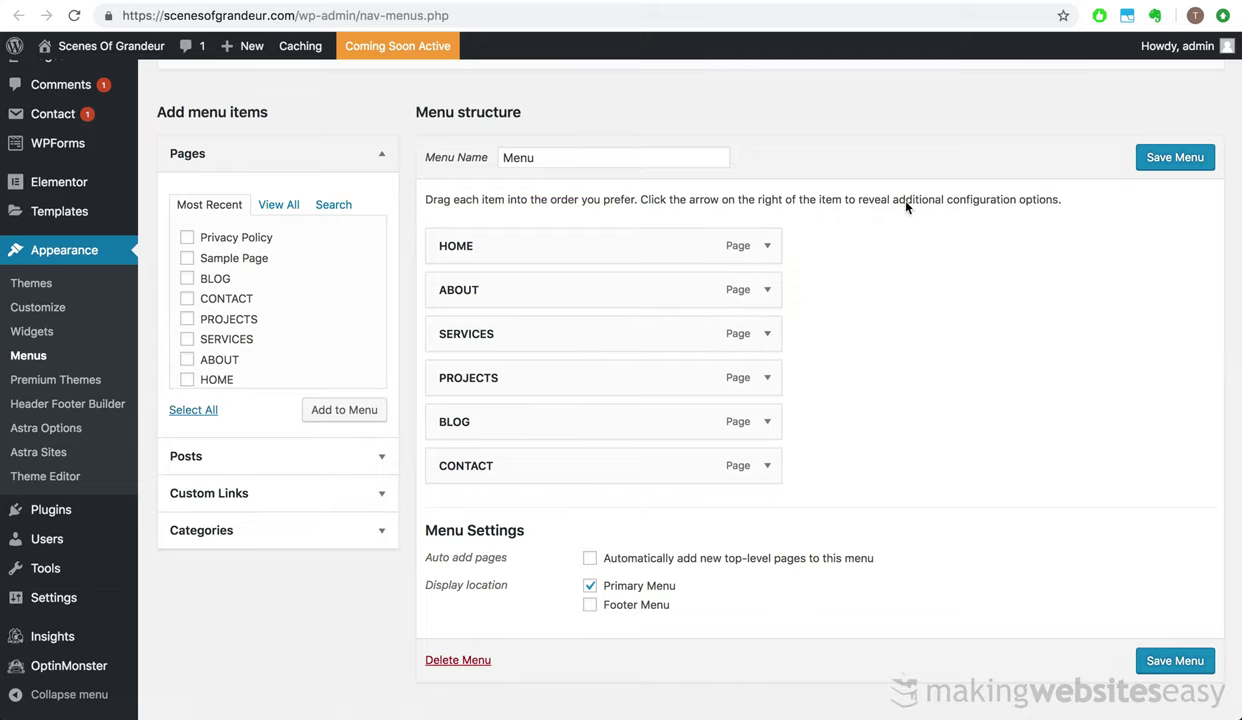
scroll(945, 193, up, 3)
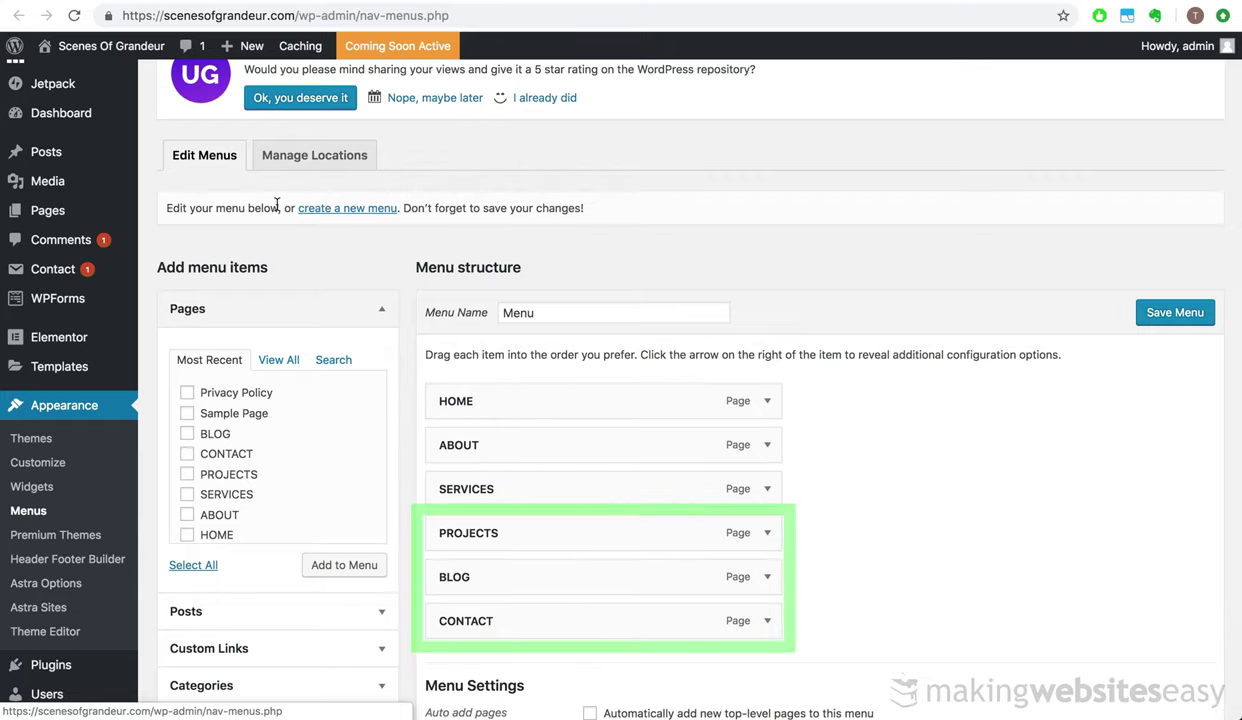
click(320, 211)
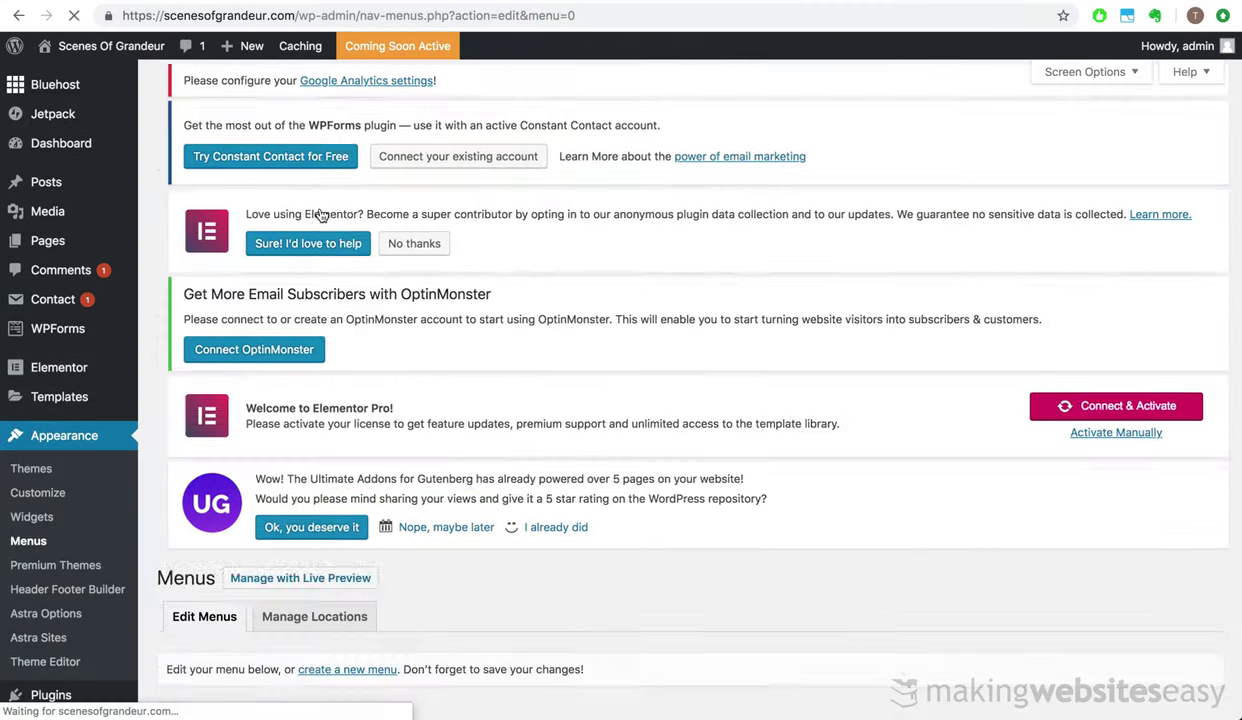
scroll(334, 385, down, 1)
scroll(334, 385, down, 5)
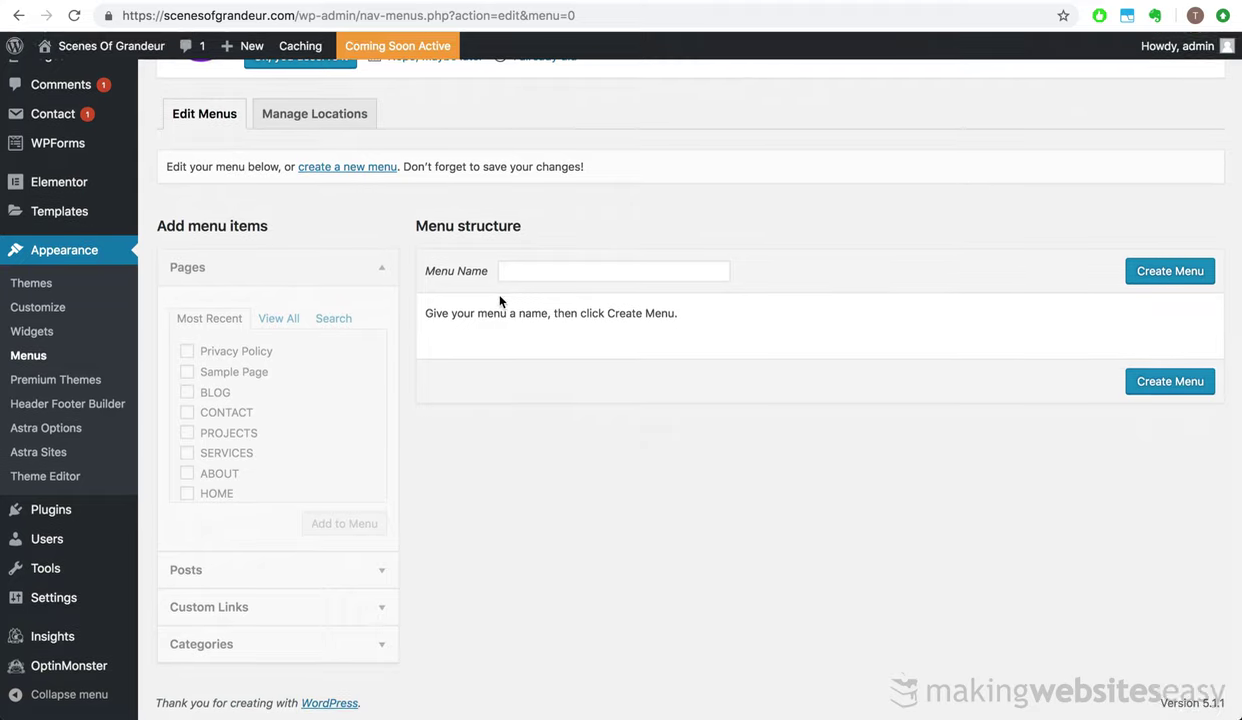
click(530, 271)
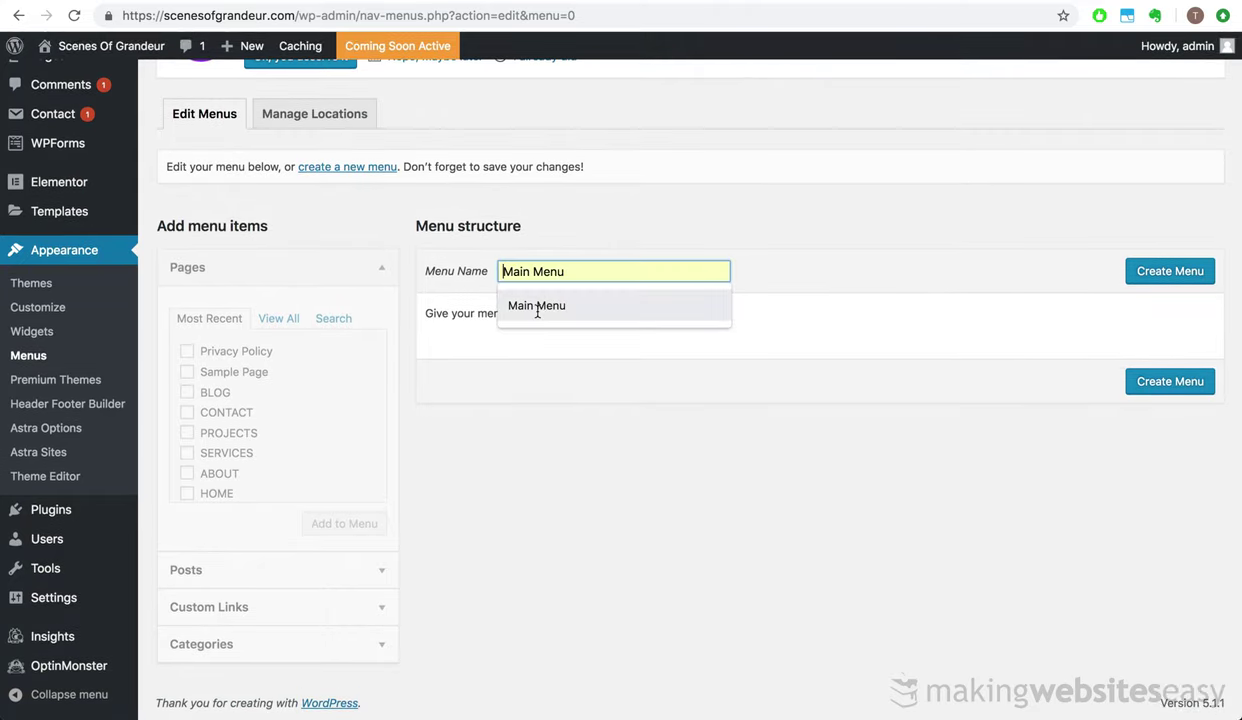
click(537, 305)
text(Right)
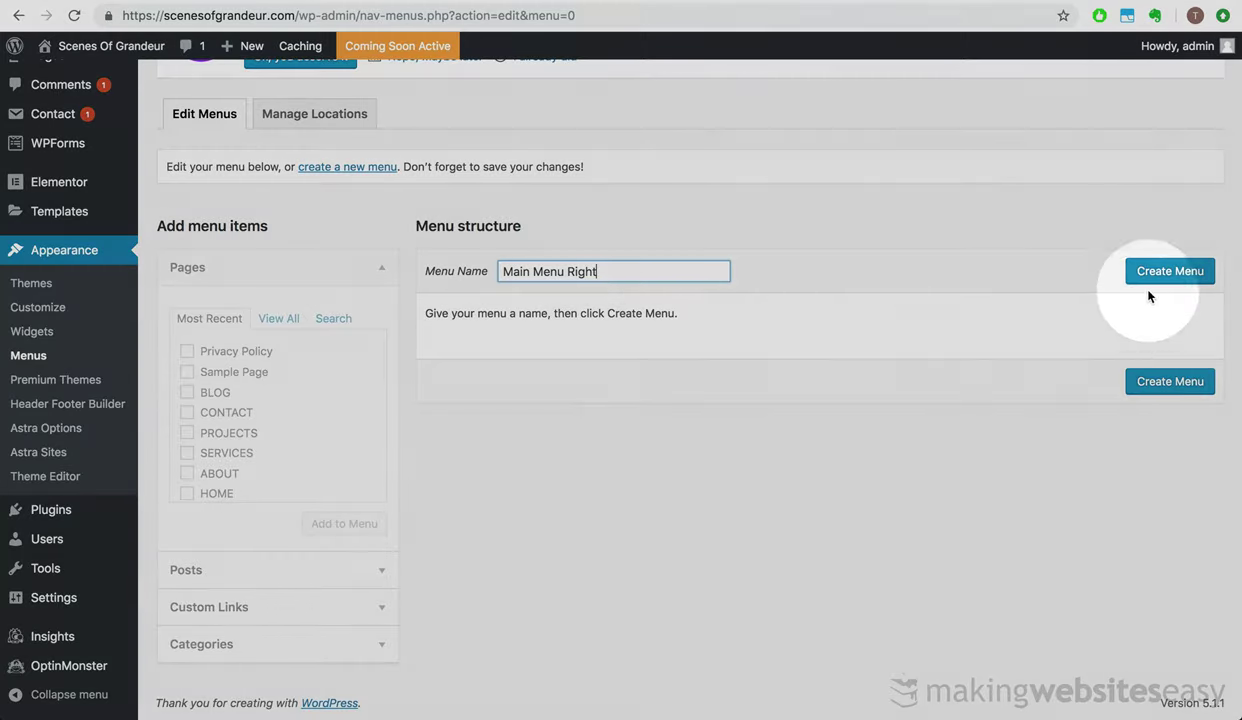
click(1170, 271)
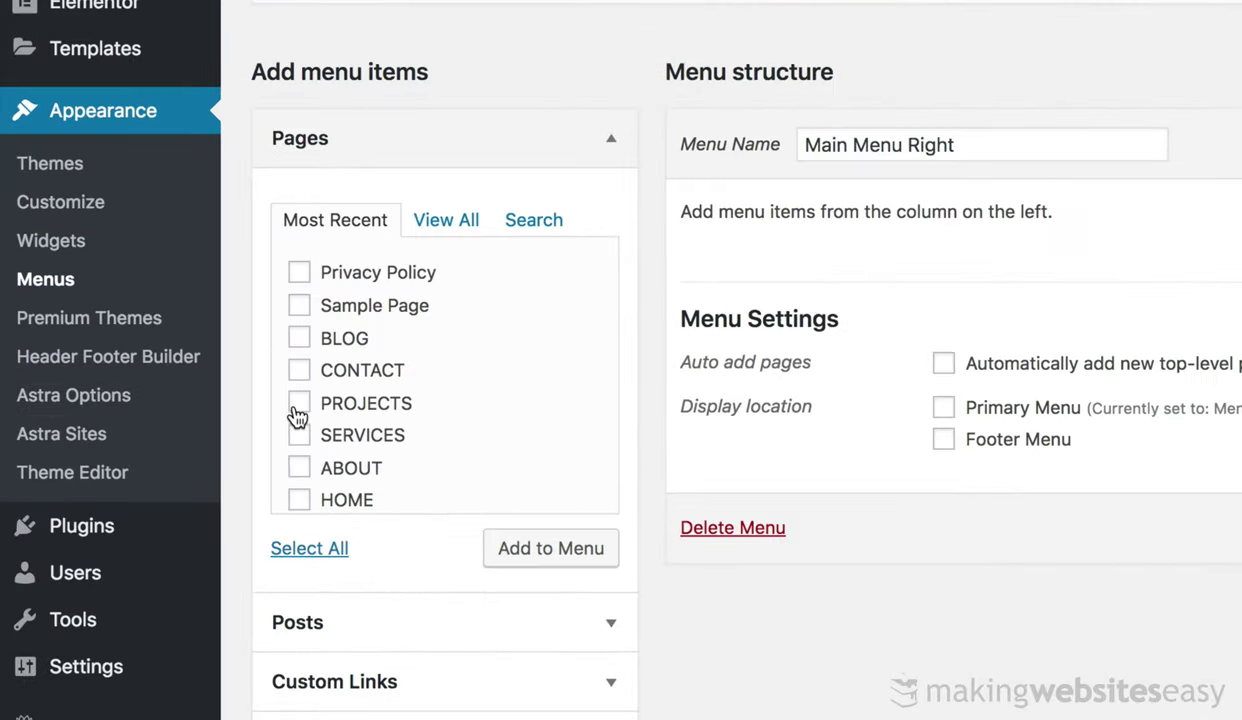
Add the BLOG, CONTACT and PROJECTS pages to Main Menu Right, assign it as Primary Menu and save it
click(298, 408)
click(300, 372)
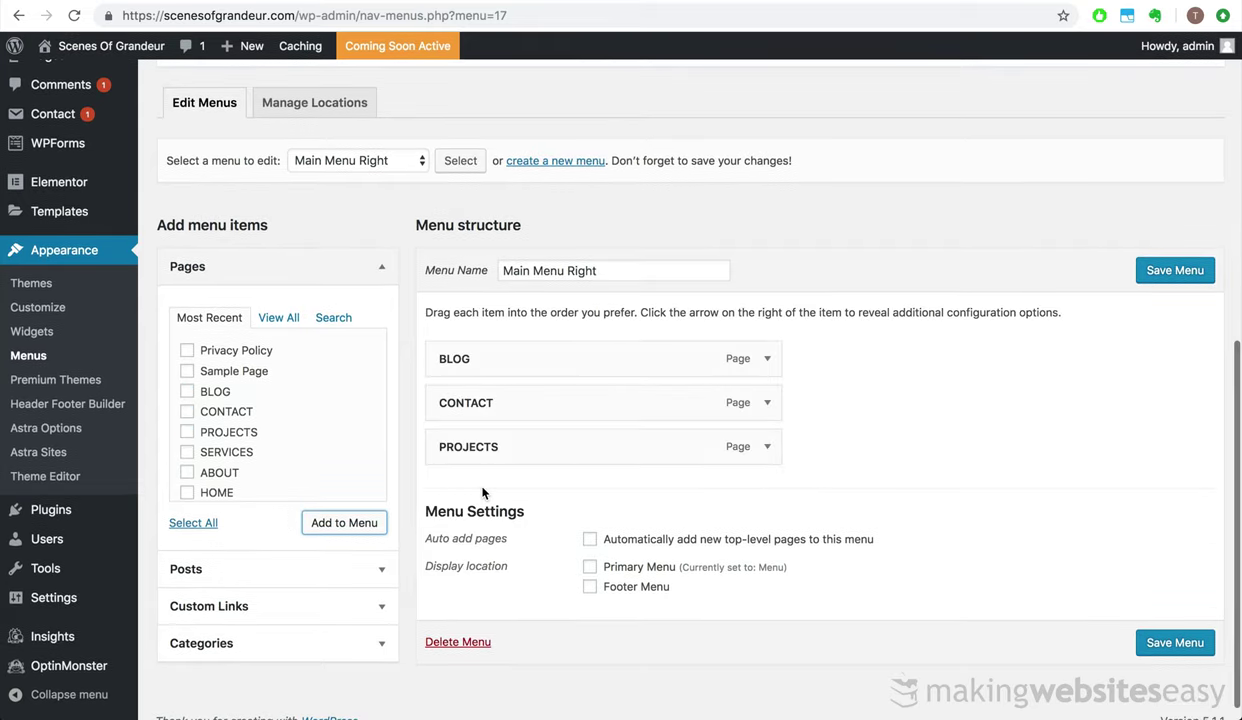
scroll(540, 575, down, 1)
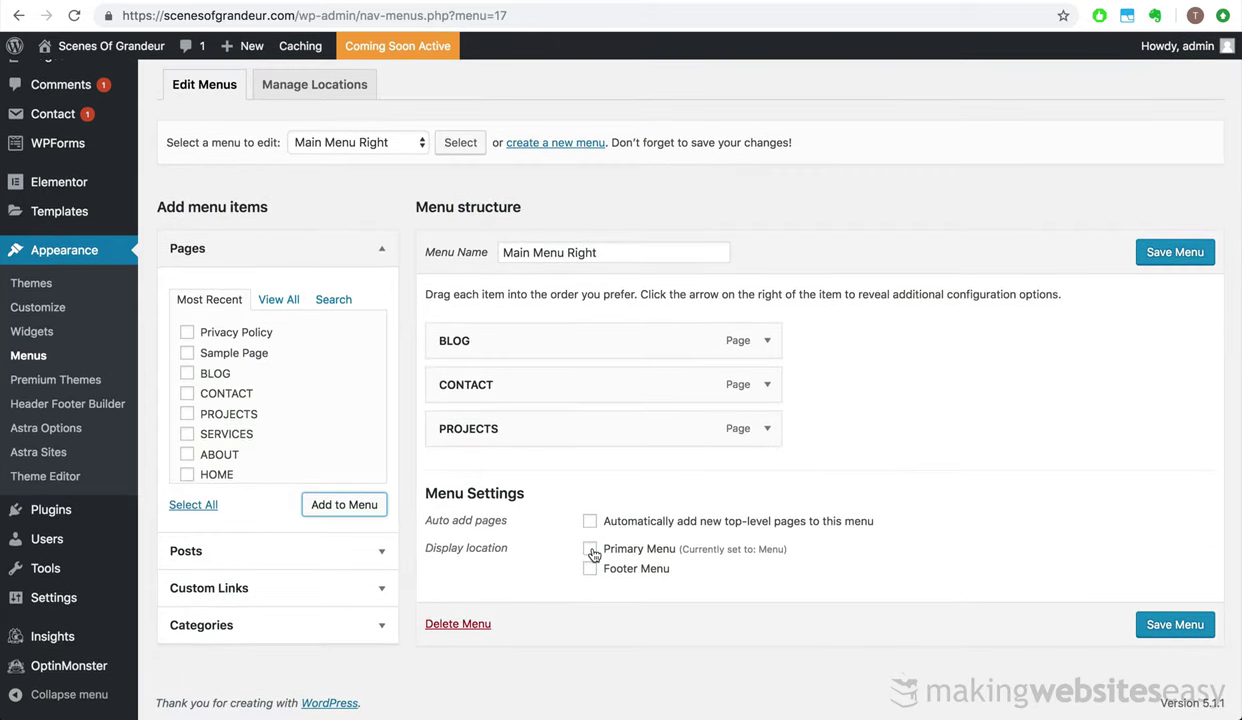
click(1184, 626)
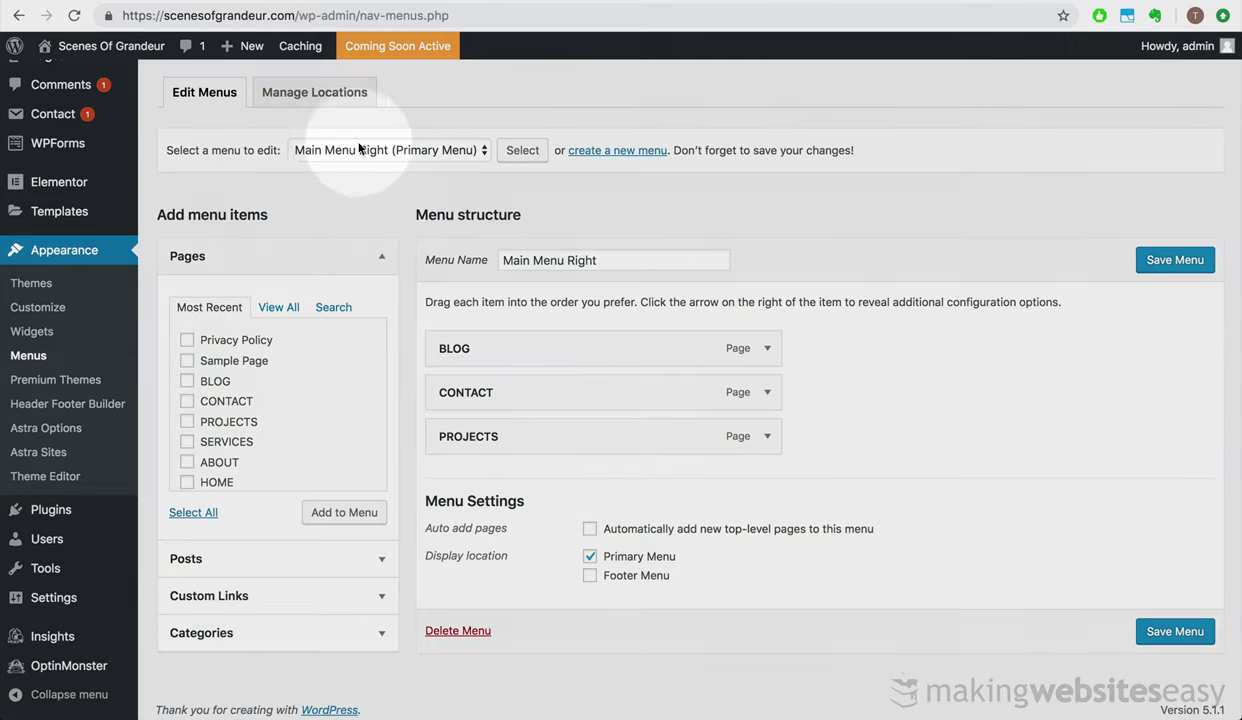
Open the original menu named Menu for editing and remove its PROJECTS, BLOG and CONTACT items
click(365, 150)
click(374, 167)
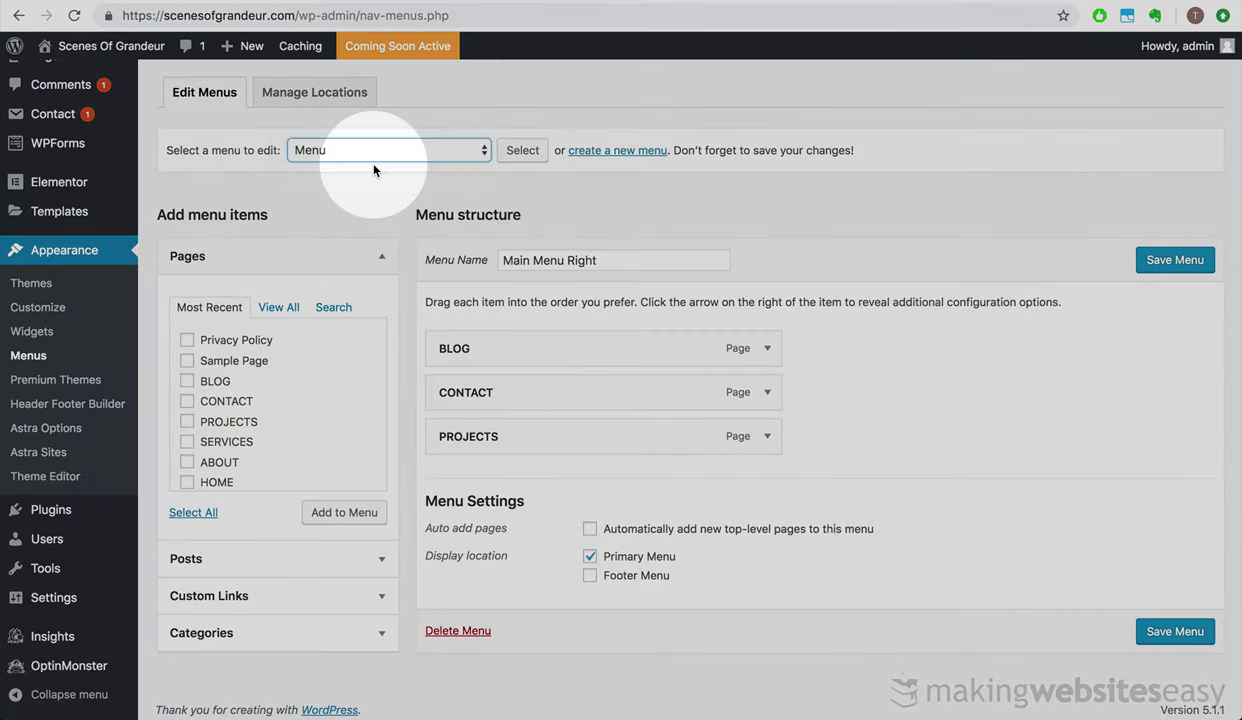
click(518, 151)
scroll(430, 400, down, 6)
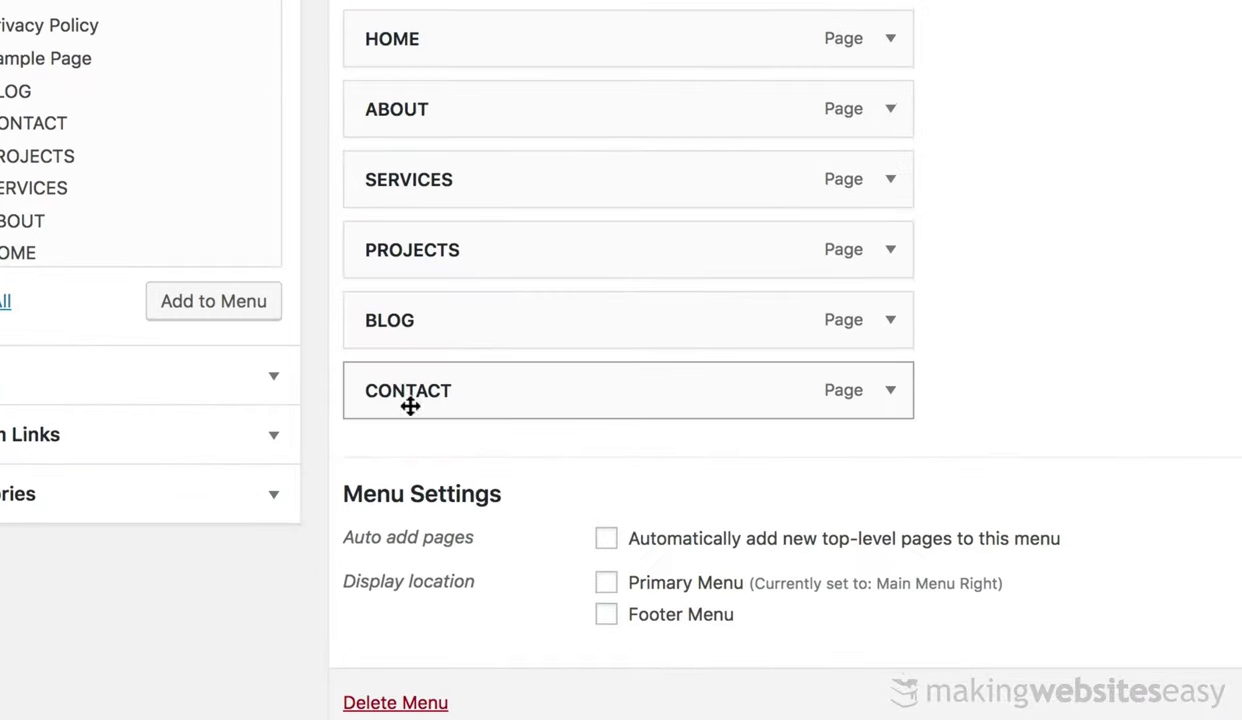
click(893, 249)
click(395, 496)
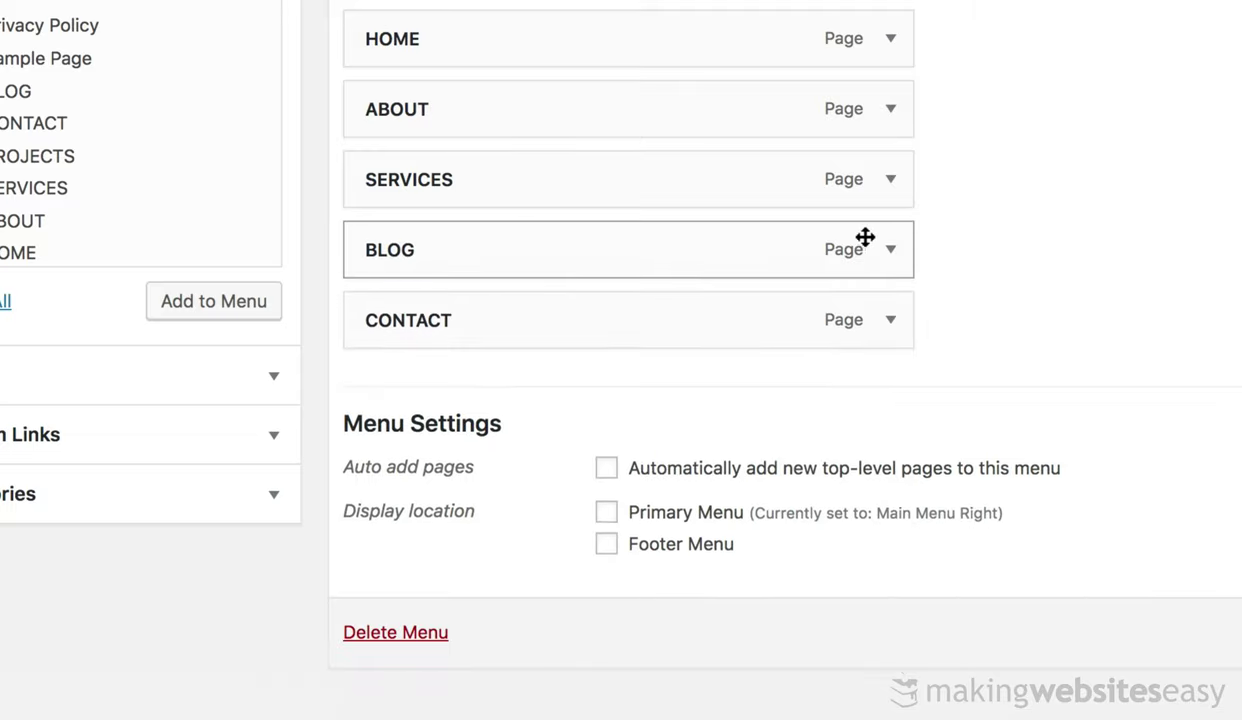
click(890, 252)
click(400, 498)
click(892, 252)
click(368, 496)
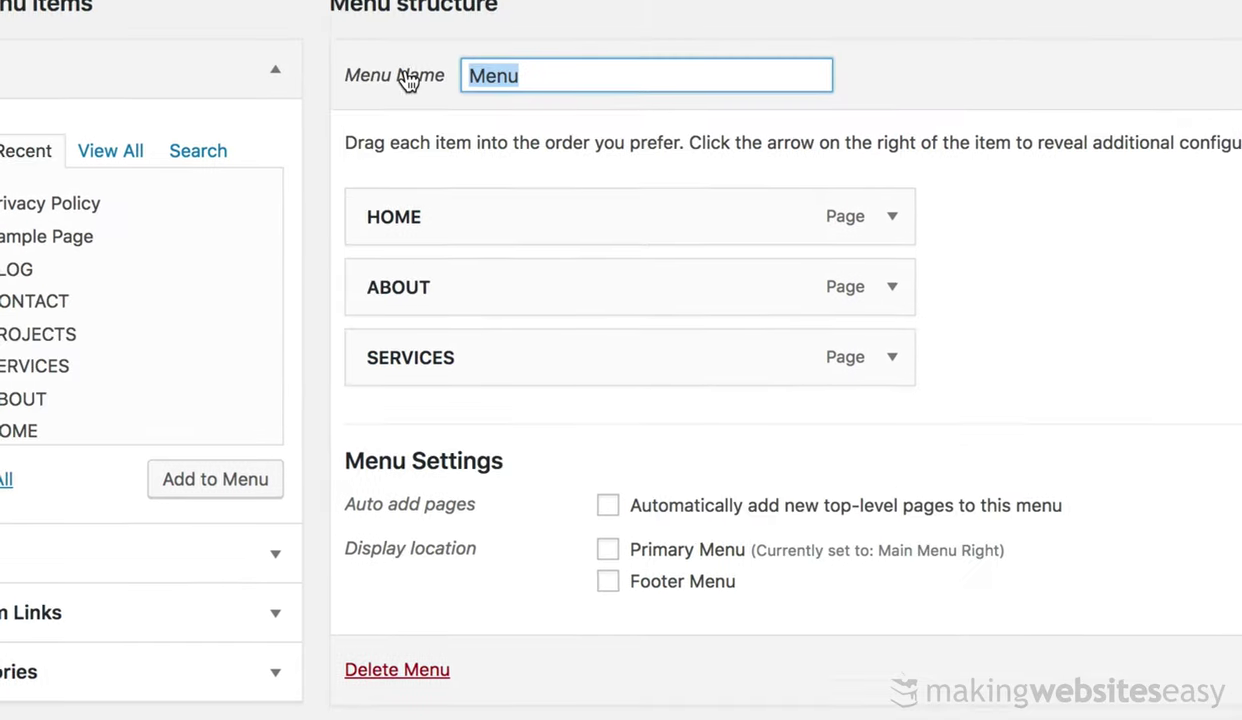
Rename the original menu to Main Menu Left and save it
click(410, 172)
text(Misn)
key(BackSpace)
key(BackSpace)
key(BackSpace)
key(BackSpace)
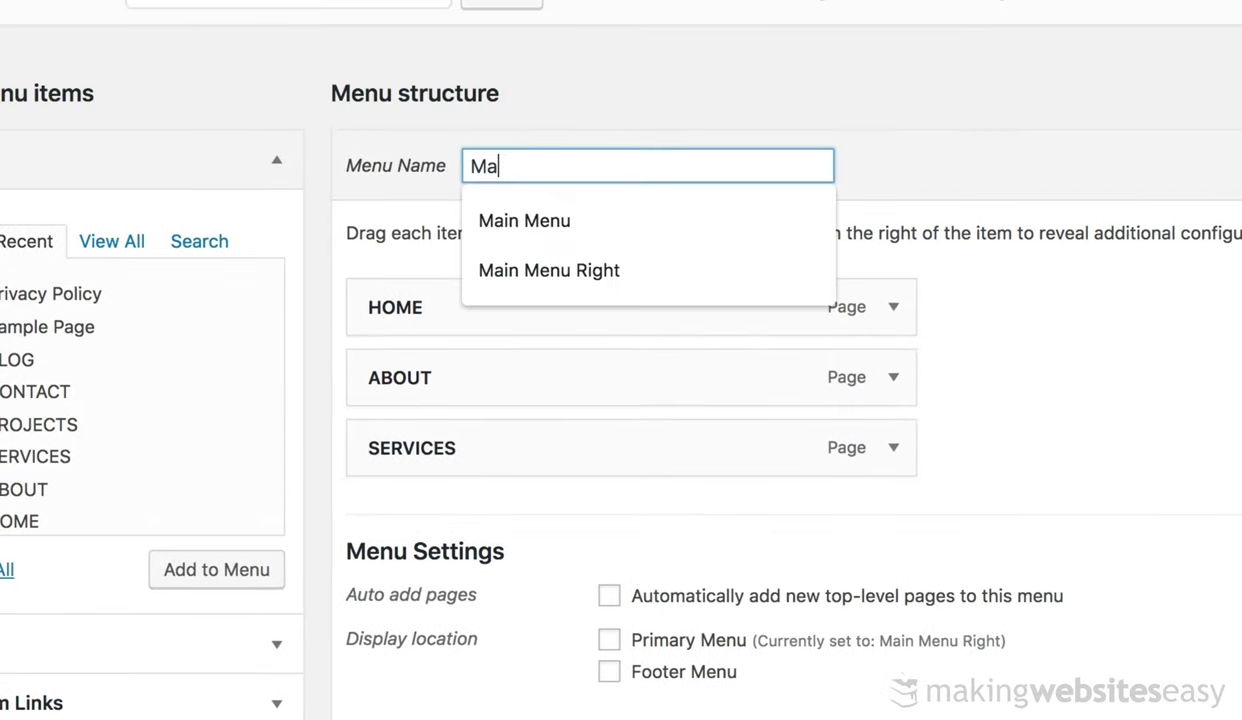
text(a)
key(Down)
key(Return)
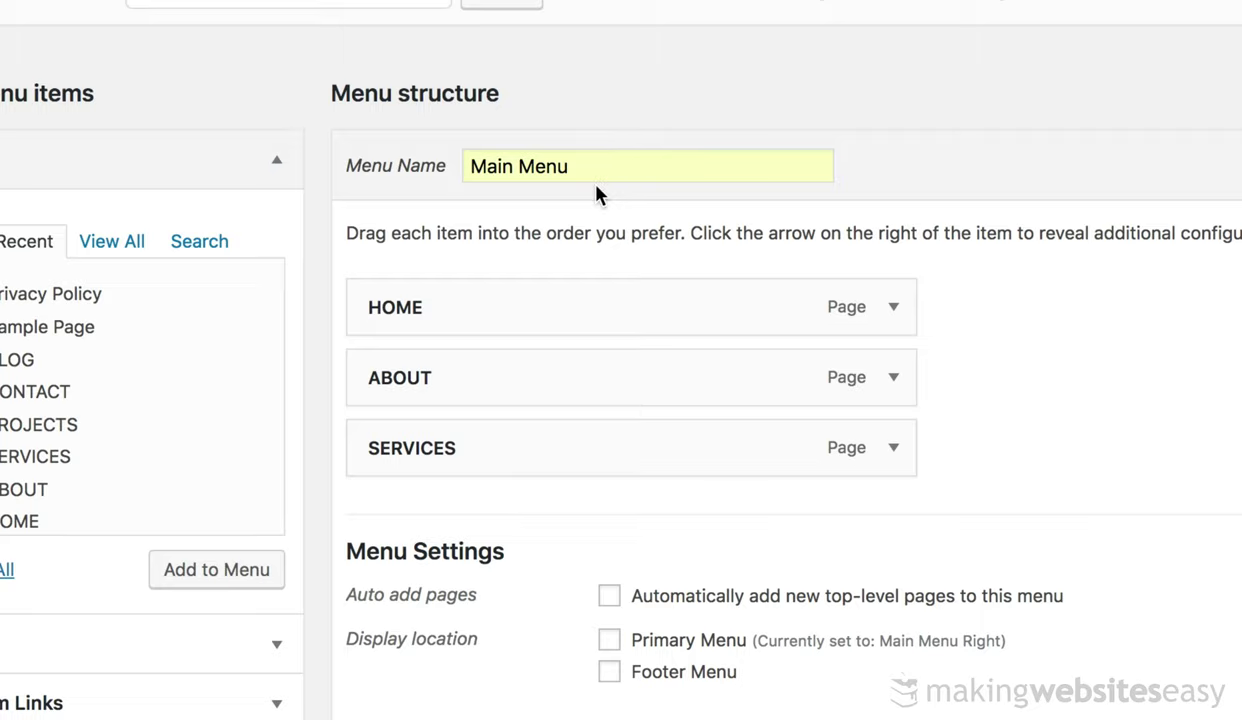
text(Left)
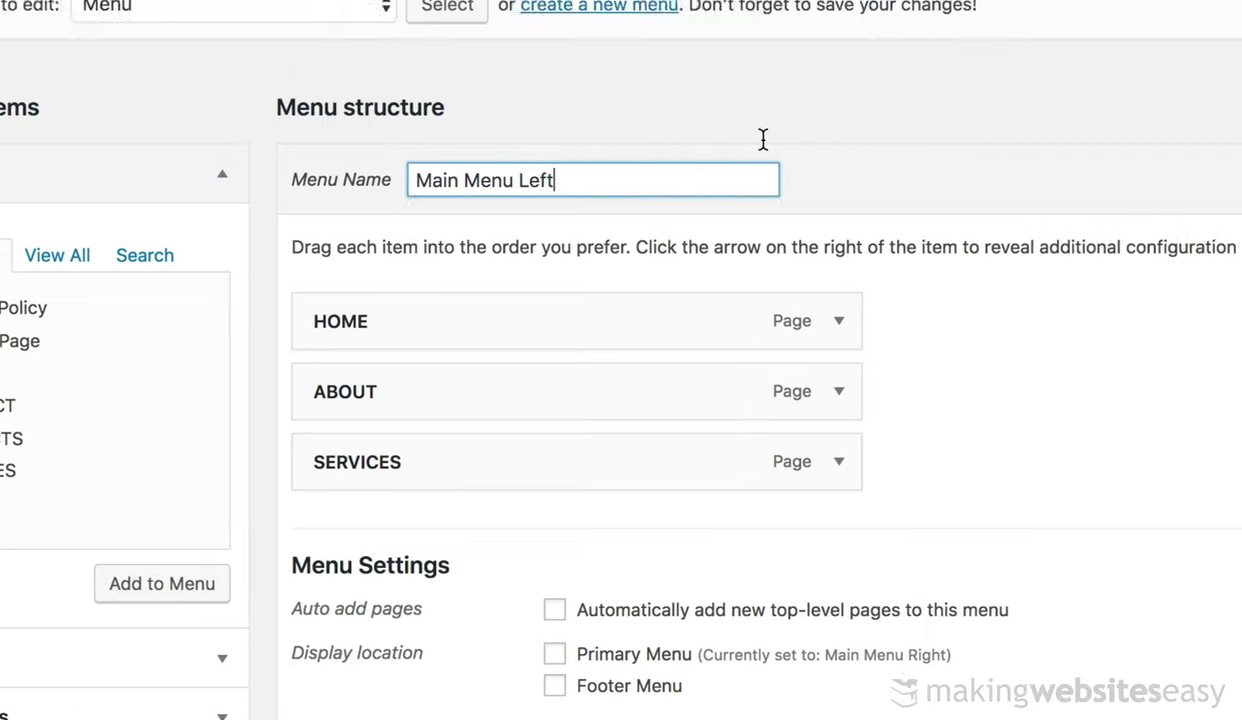
click(1108, 262)
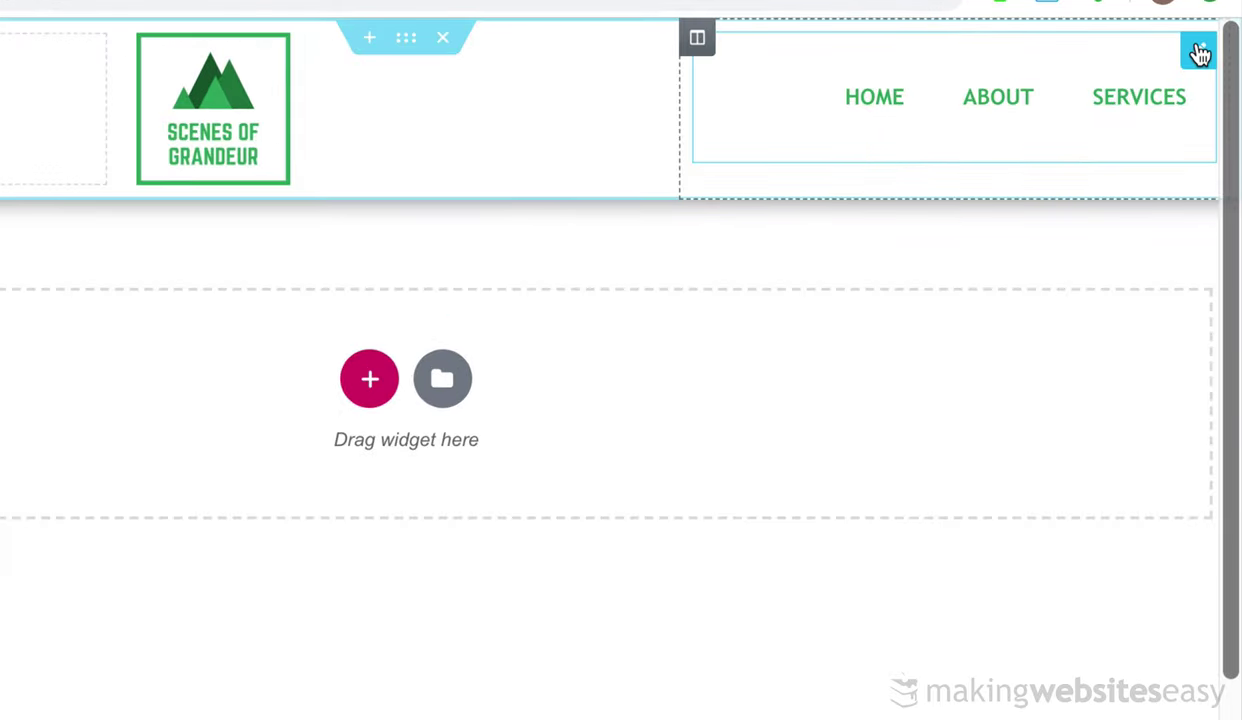
Duplicate the header's nav menu widget and move one copy into the empty column before the logo
right_click(1200, 54)
click(1084, 116)
drag(810, 215, 778, 103)
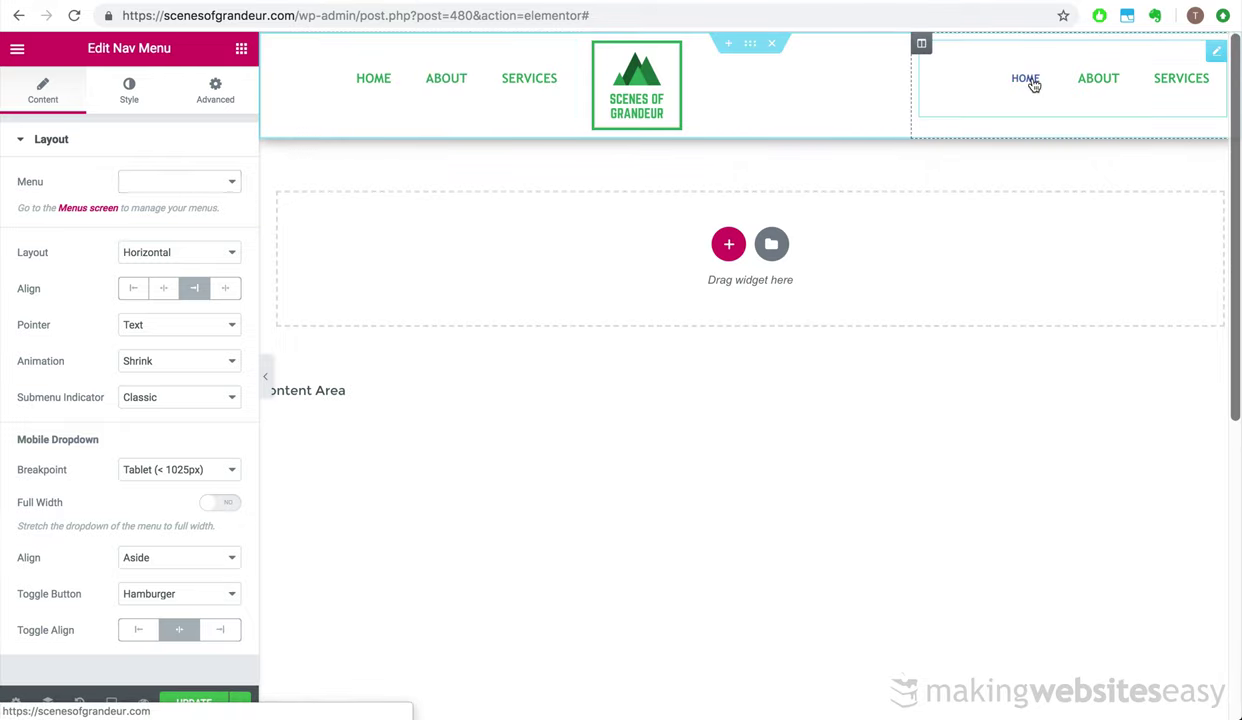
Set the nav menu after the logo to display Main Menu Right with center alignment
click(200, 181)
click(205, 192)
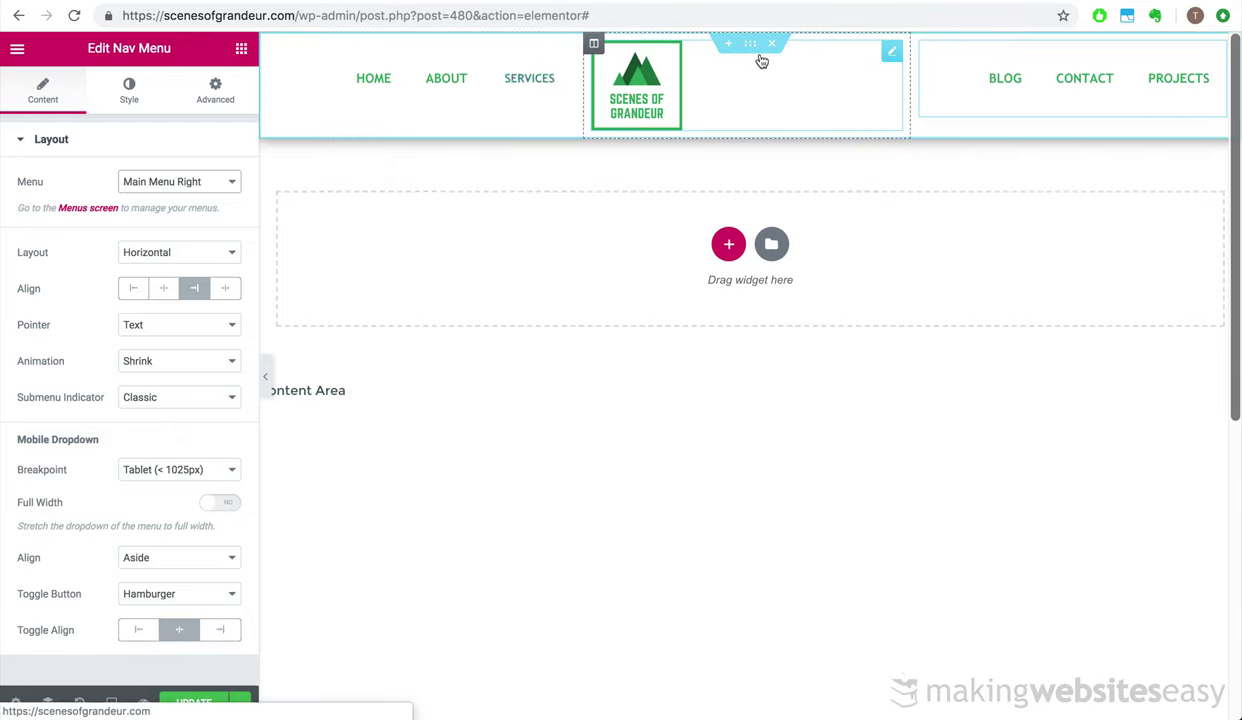
click(163, 288)
Center the site logo within its header column and show its style settings
click(636, 85)
click(130, 308)
click(129, 90)
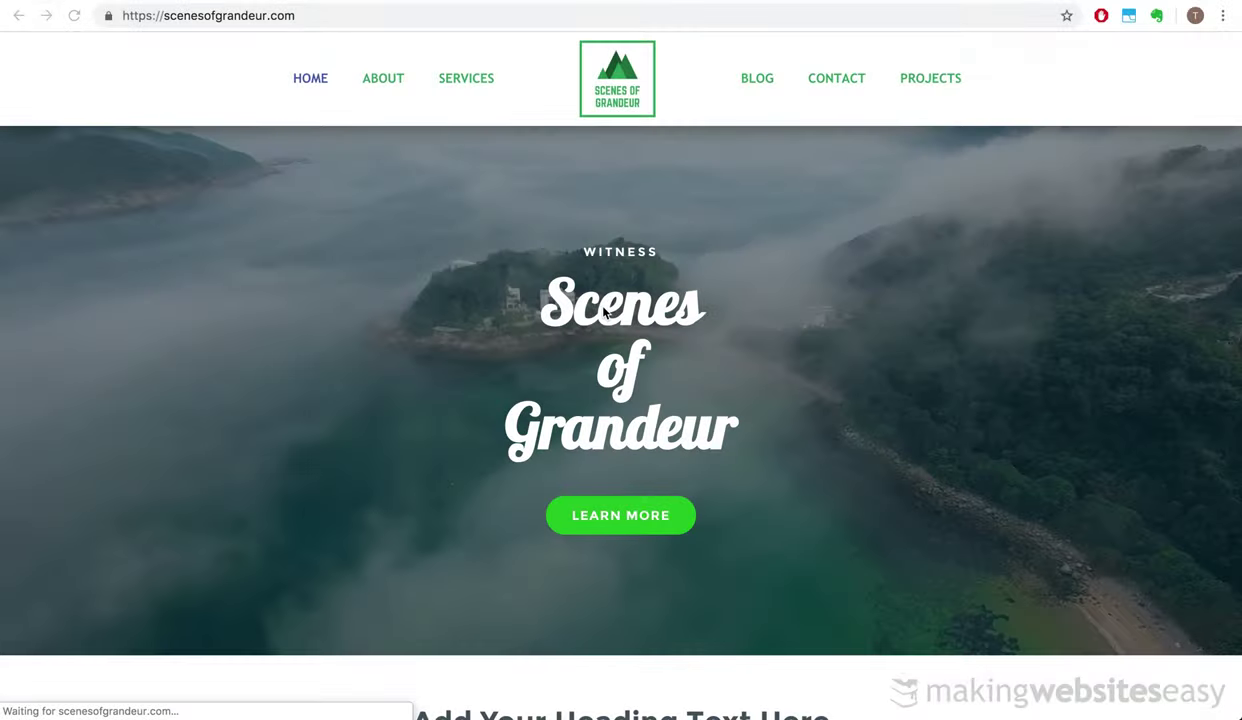
Look over the live homepage down to the footer to check the sticky header with the centered logo
scroll(530, 372, down, 6)
scroll(528, 370, down, 10)
scroll(486, 481, down, 10)
scroll(486, 481, down, 10)
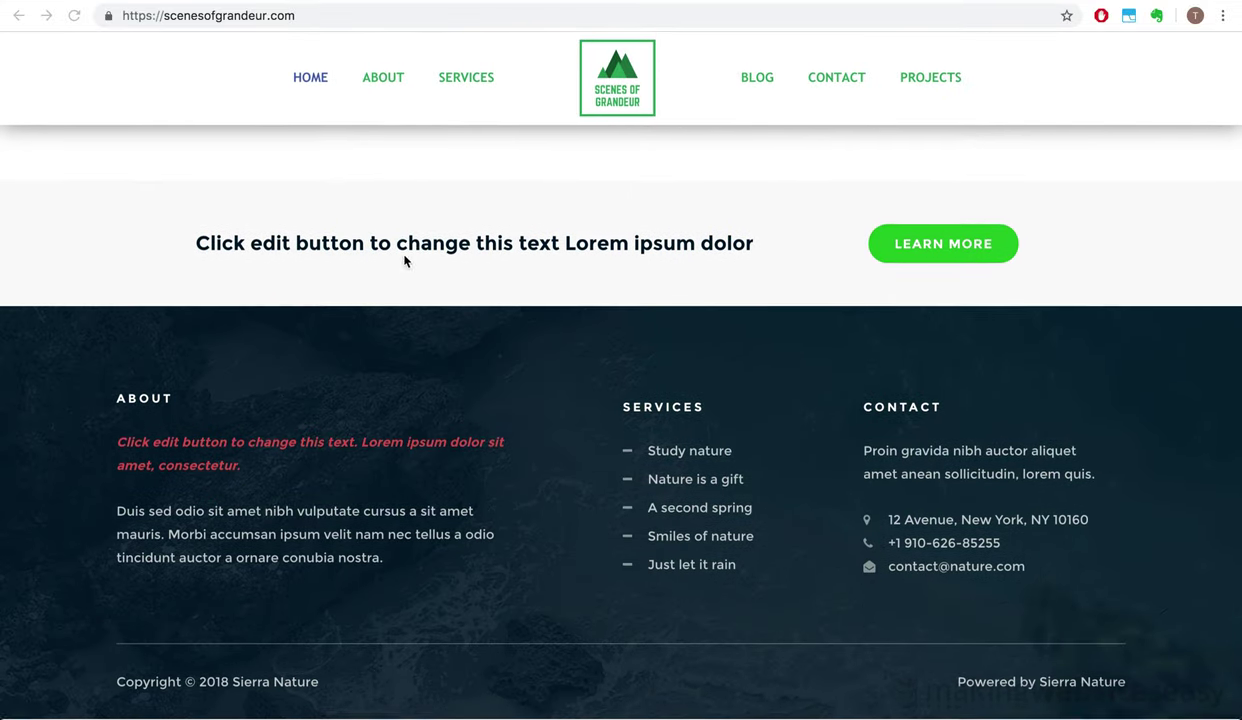